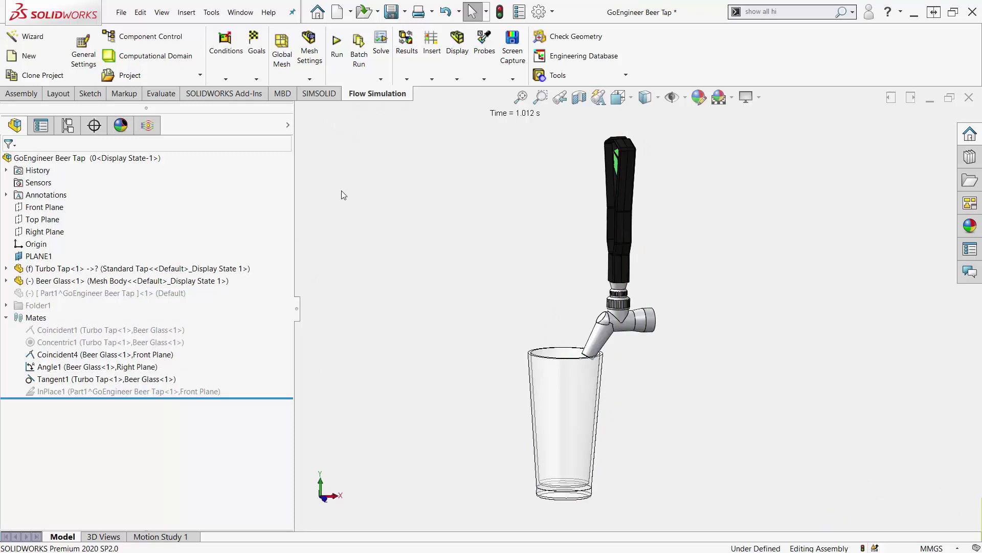
Step: Start a new Flow Simulation project with the Wizard, keeping the name Project(1) and the current configuration
{"action": "left_click", "coordinate": [238, 100]}
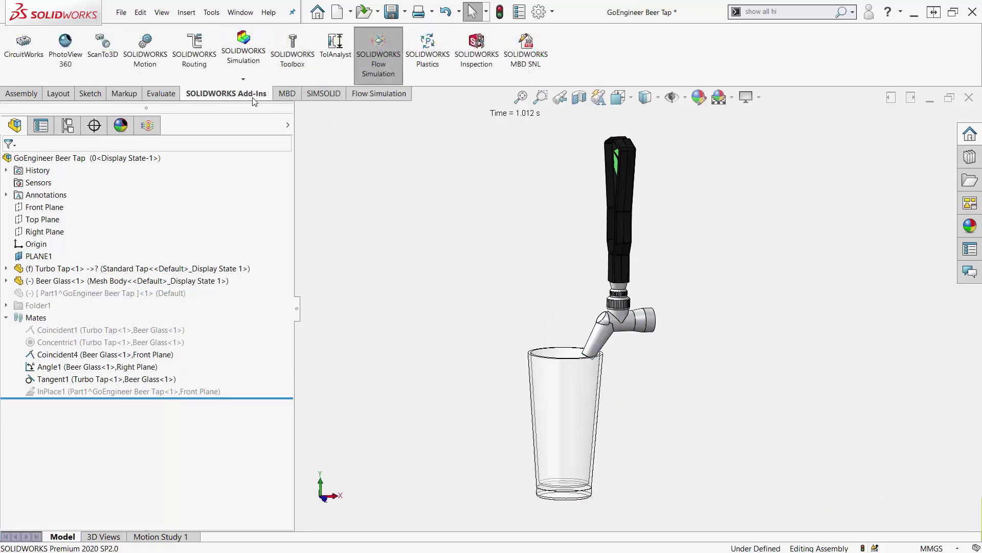
{"action": "left_click", "coordinate": [379, 70]}
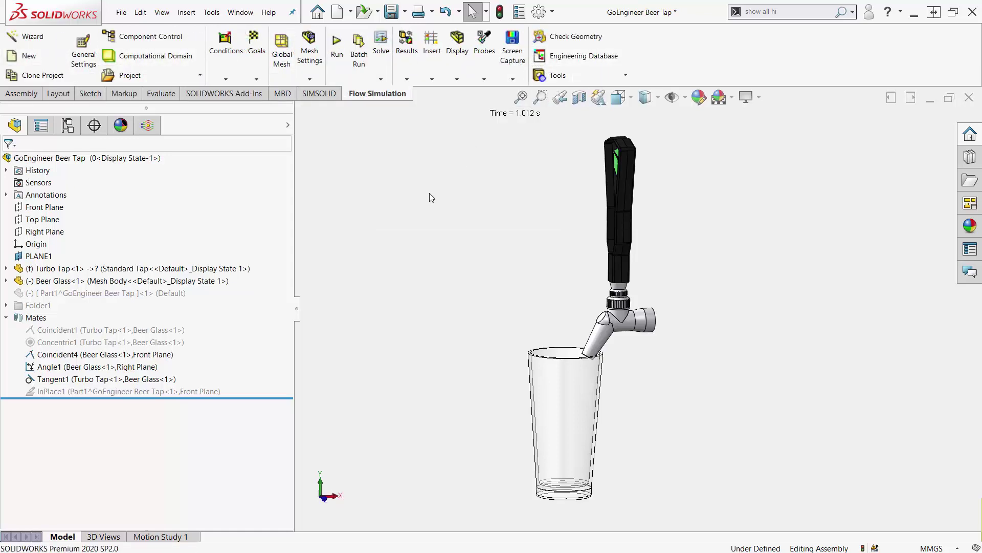
{"action": "left_click", "coordinate": [42, 38]}
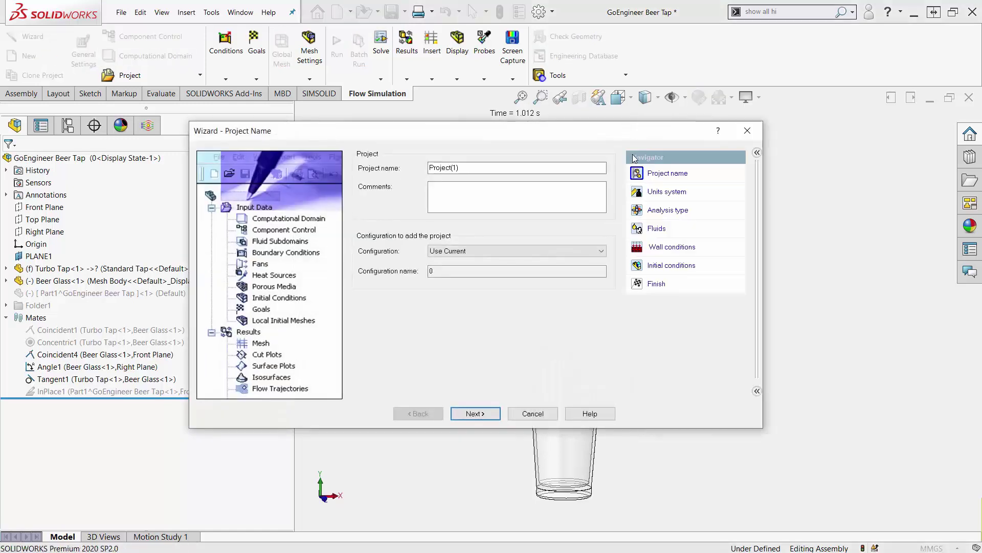
{"action": "left_click", "coordinate": [475, 414]}
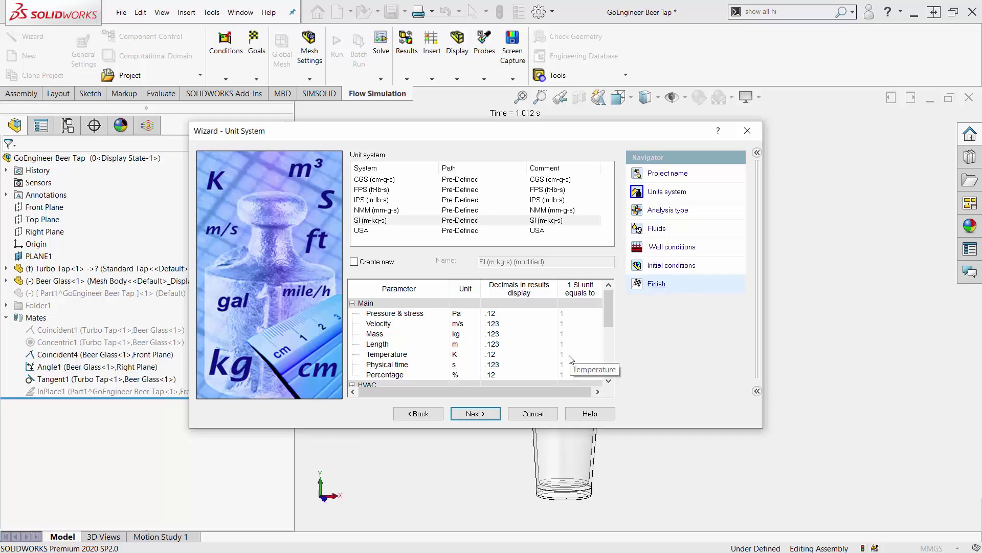
Step: Keep the SI unit system but set the volume flow rate unit to Gallon (US)/minute and accept the units
{"action": "scroll", "coordinate": [570, 356], "scroll_direction": "down", "scroll_amount": 3}
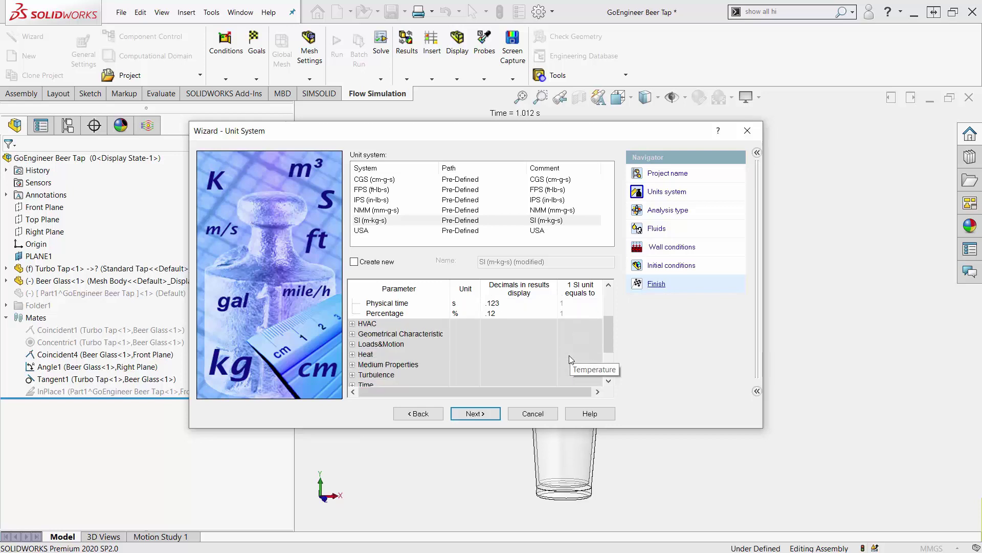
{"action": "left_click", "coordinate": [353, 313]}
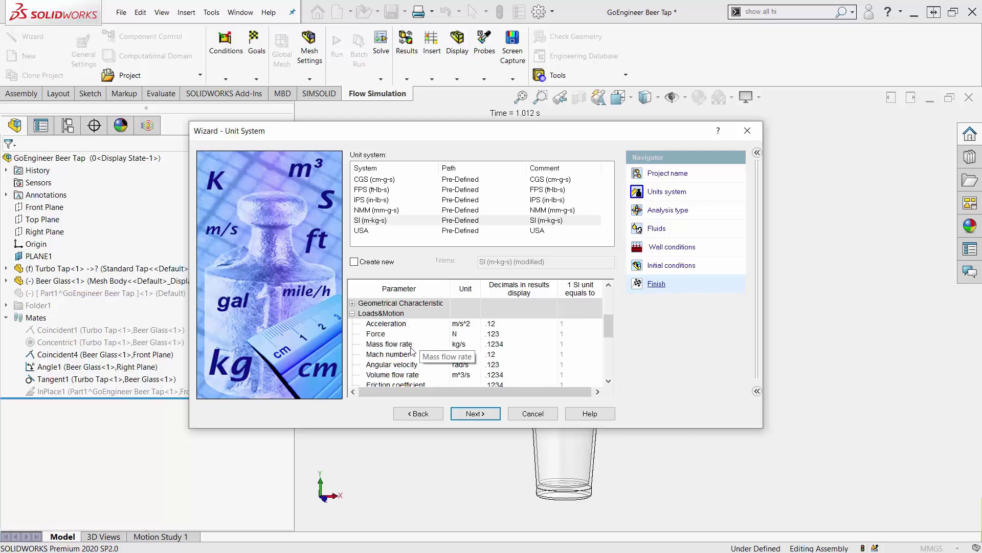
{"action": "left_click", "coordinate": [478, 376]}
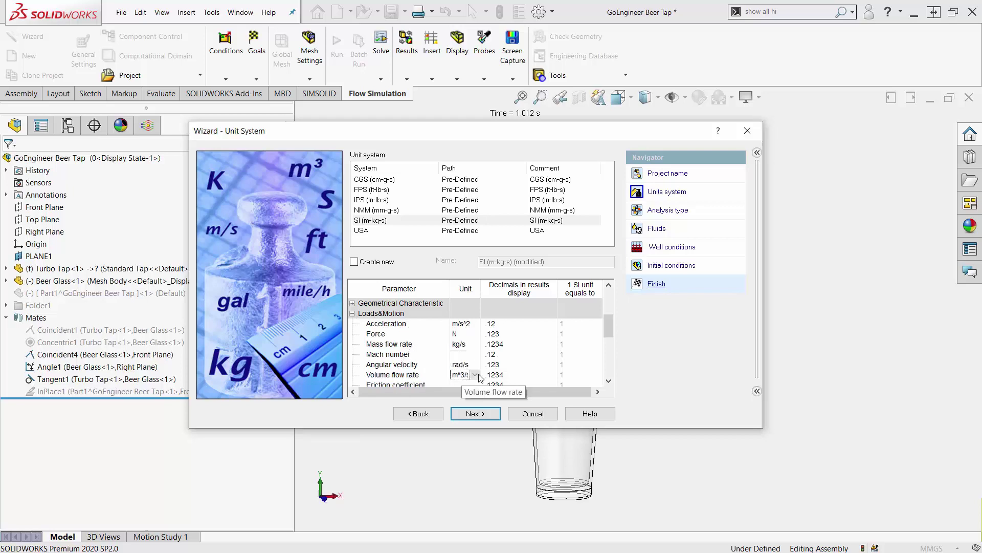
{"action": "left_click", "coordinate": [477, 375]}
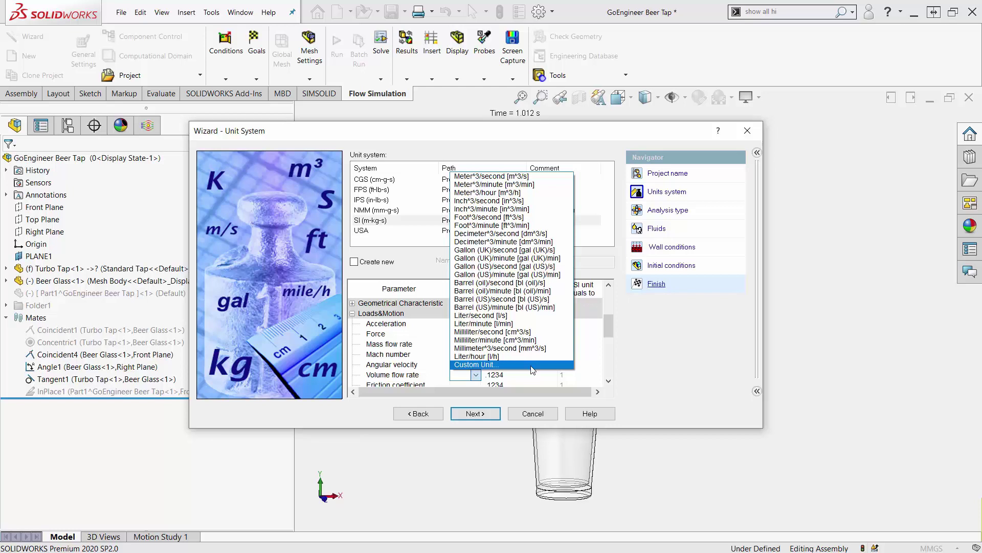
{"action": "left_click", "coordinate": [532, 276]}
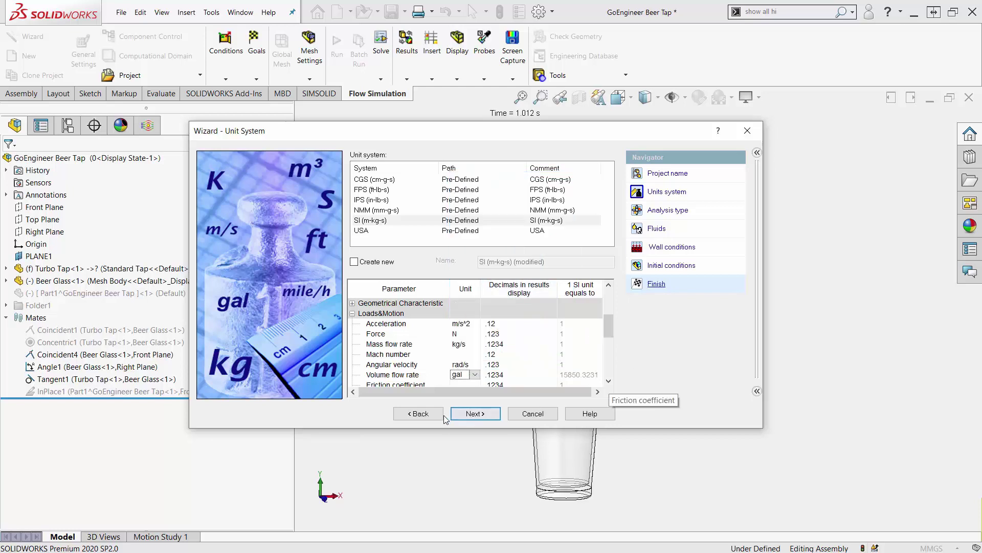
{"action": "left_click", "coordinate": [466, 415]}
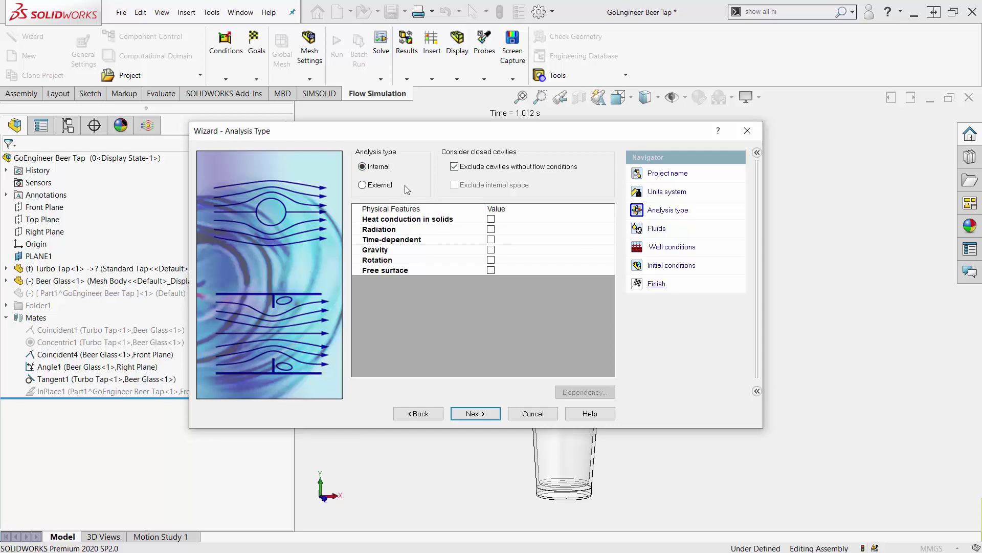
Step: Make the analysis type External and enable Free surface, accepting the required time-dependent analysis
{"action": "left_click_drag", "start_coordinate": [456, 131], "coordinate": [279, 54]}
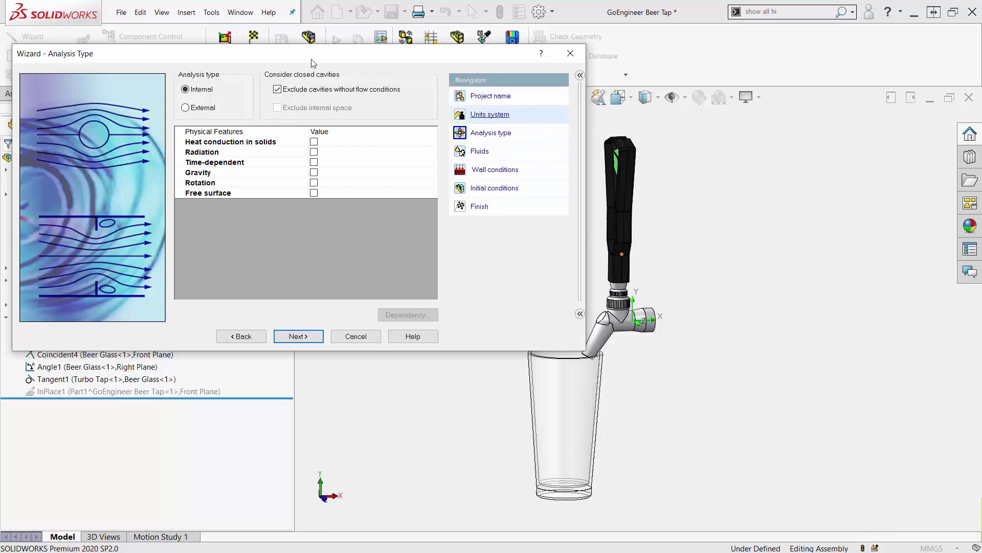
{"action": "left_click_drag", "start_coordinate": [313, 63], "coordinate": [501, 92]}
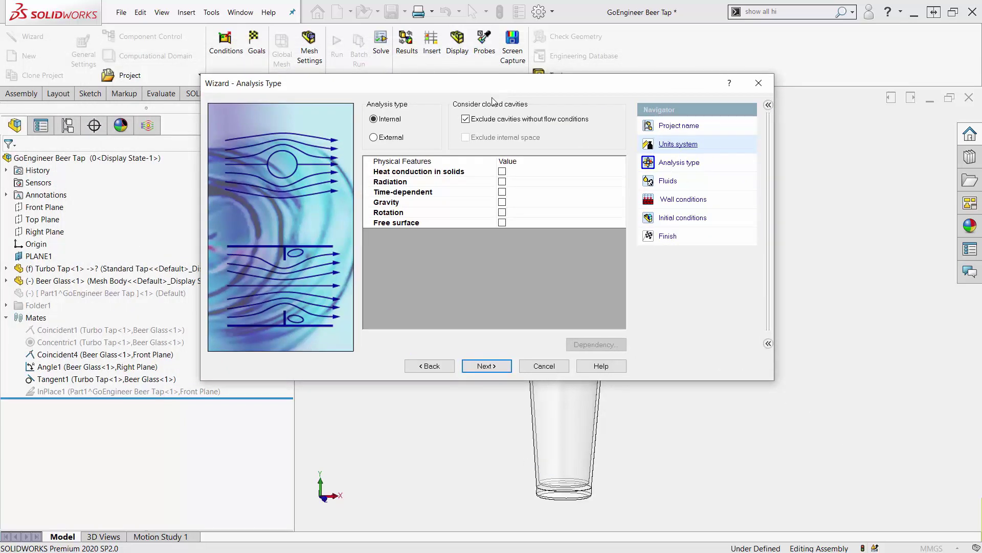
{"action": "left_click", "coordinate": [398, 140]}
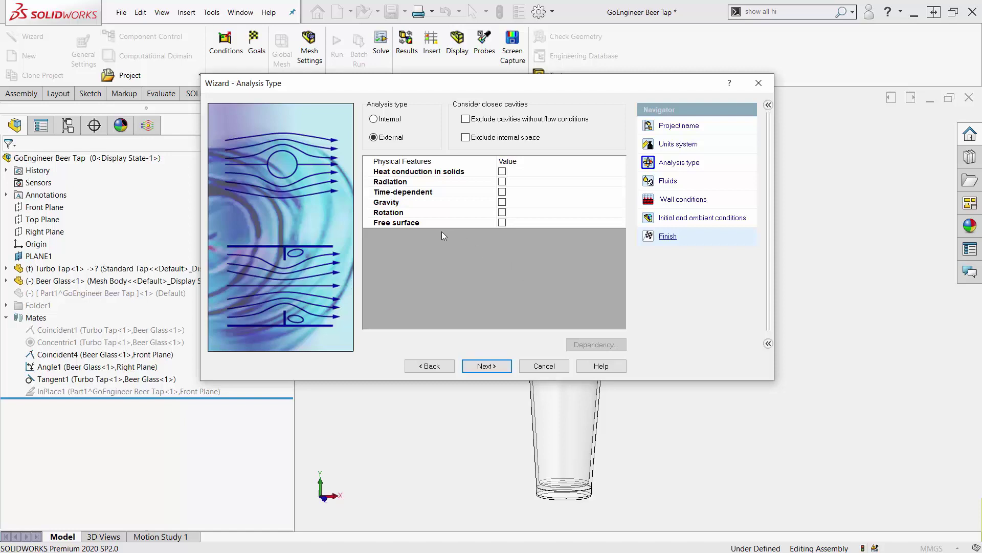
{"action": "left_click", "coordinate": [502, 222]}
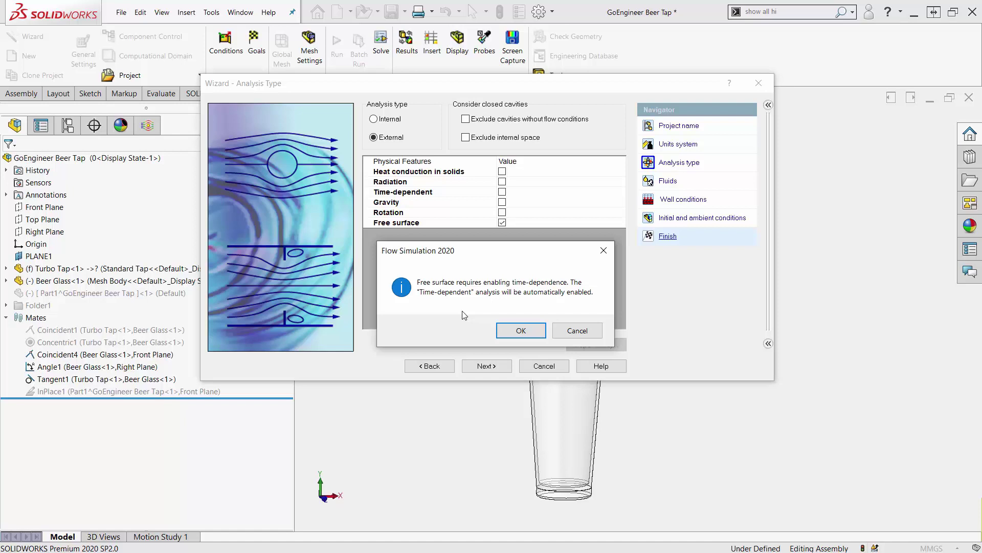
{"action": "left_click", "coordinate": [516, 331]}
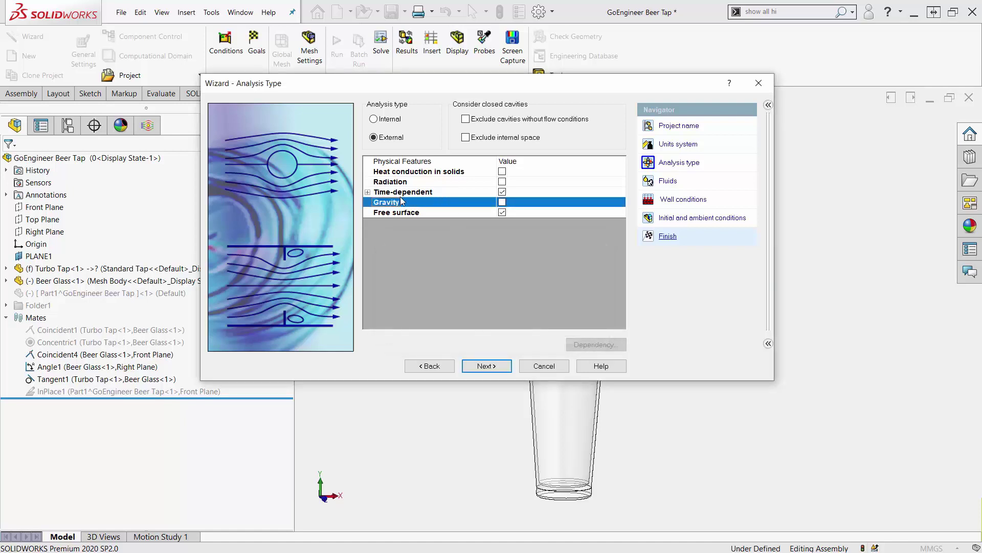
Step: Set the total analysis time of the time-dependent study to 2 s
{"action": "left_click", "coordinate": [368, 193]}
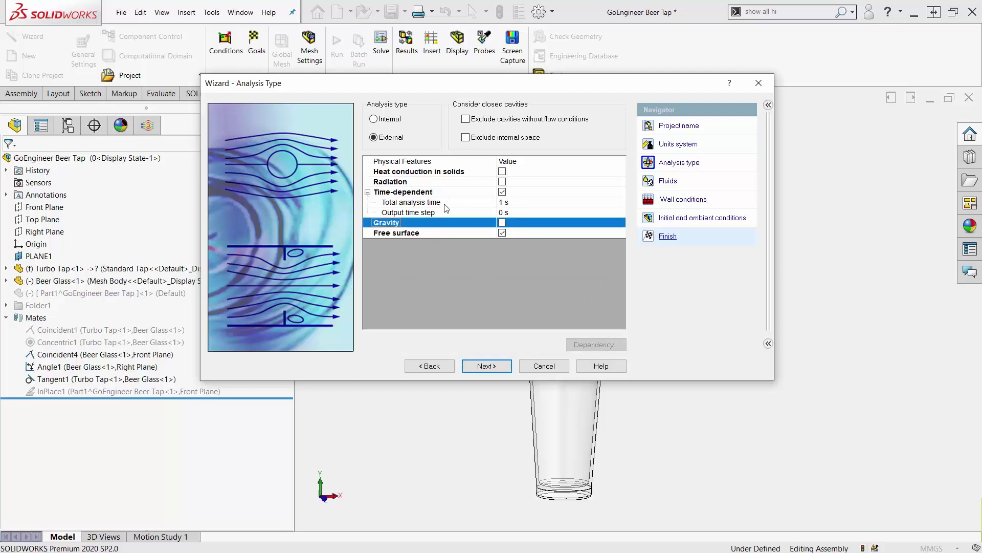
{"action": "left_click", "coordinate": [504, 203]}
{"action": "double_click", "coordinate": [503, 201]}
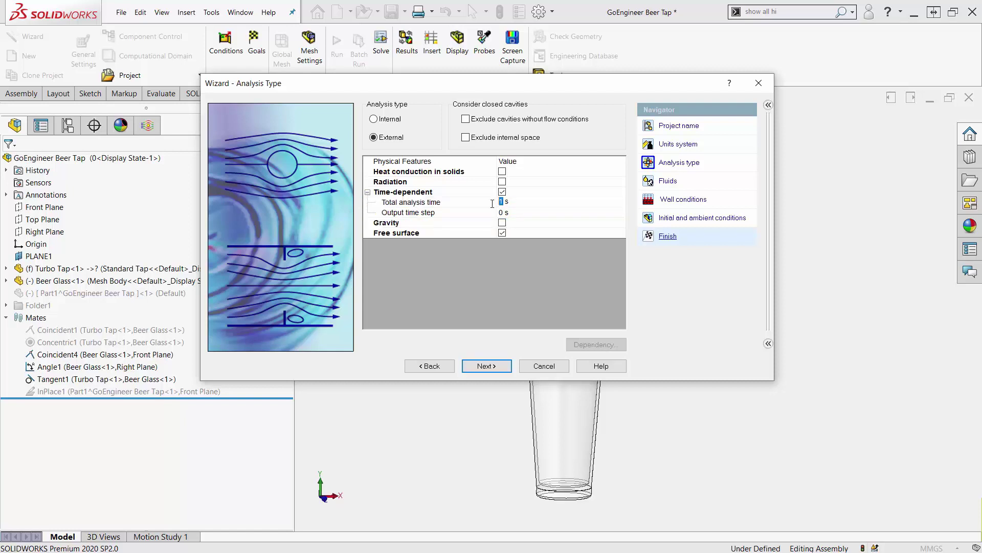
{"action": "type", "text": "2"}
{"action": "key", "text": "Return"}
{"action": "left_click", "coordinate": [463, 214]}
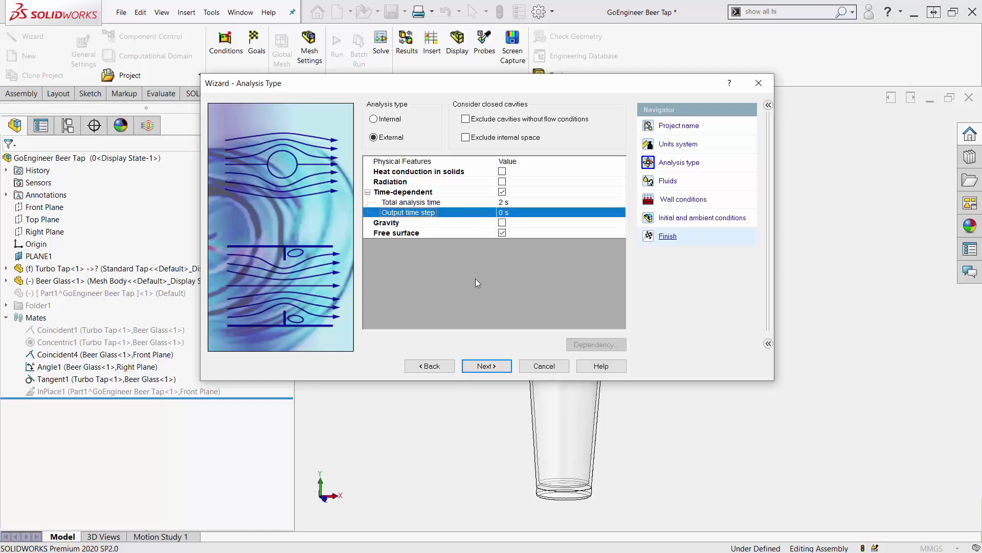
{"action": "mouse_move", "coordinate": [372, 266]}
{"action": "left_mouse_down"}
{"action": "mouse_move", "coordinate": [364, 283]}
{"action": "mouse_move", "coordinate": [677, 275]}
{"action": "mouse_move", "coordinate": [663, 292]}
{"action": "left_mouse_up"}
{"action": "mouse_move", "coordinate": [435, 282]}
{"action": "left_mouse_down"}
{"action": "mouse_move", "coordinate": [435, 262]}
{"action": "mouse_move", "coordinate": [427, 295]}
{"action": "mouse_move", "coordinate": [453, 308]}
{"action": "left_mouse_up"}
{"action": "left_click_drag", "start_coordinate": [505, 286], "coordinate": [509, 264]}
{"action": "left_click_drag", "start_coordinate": [506, 300], "coordinate": [503, 313]}
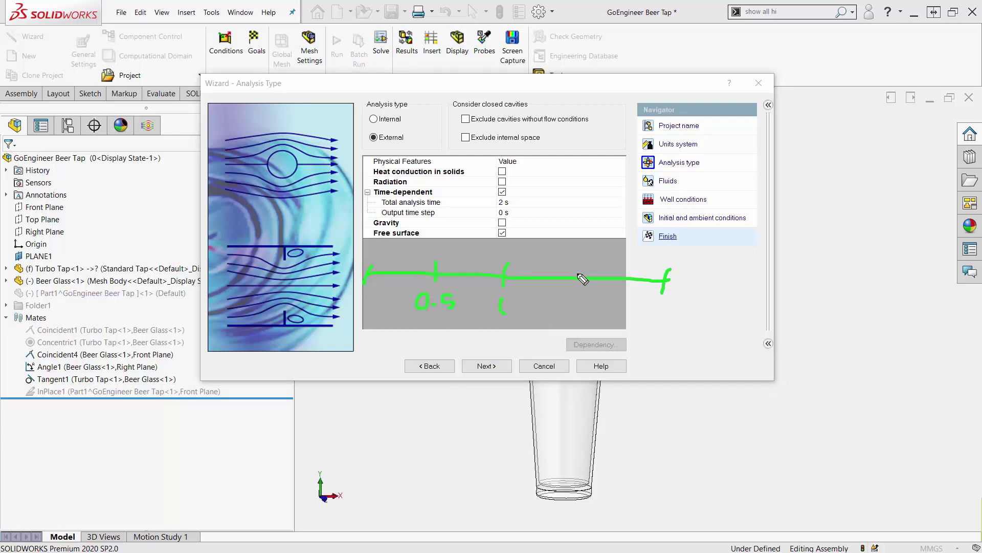
{"action": "left_click_drag", "start_coordinate": [577, 285], "coordinate": [577, 267]}
{"action": "left_click", "coordinate": [569, 313]}
{"action": "mouse_move", "coordinate": [563, 301]}
{"action": "left_mouse_down"}
{"action": "mouse_move", "coordinate": [561, 312]}
{"action": "mouse_move", "coordinate": [583, 297]}
{"action": "mouse_move", "coordinate": [579, 310]}
{"action": "left_mouse_up"}
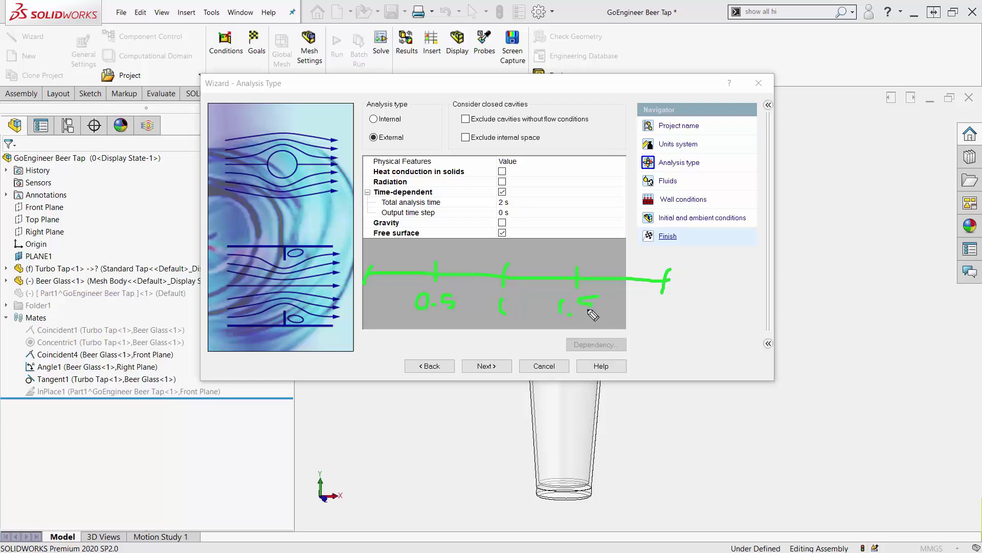
{"action": "left_click_drag", "start_coordinate": [650, 299], "coordinate": [665, 317]}
Step: Set the output time step to 0.5 s
{"action": "left_click", "coordinate": [496, 213]}
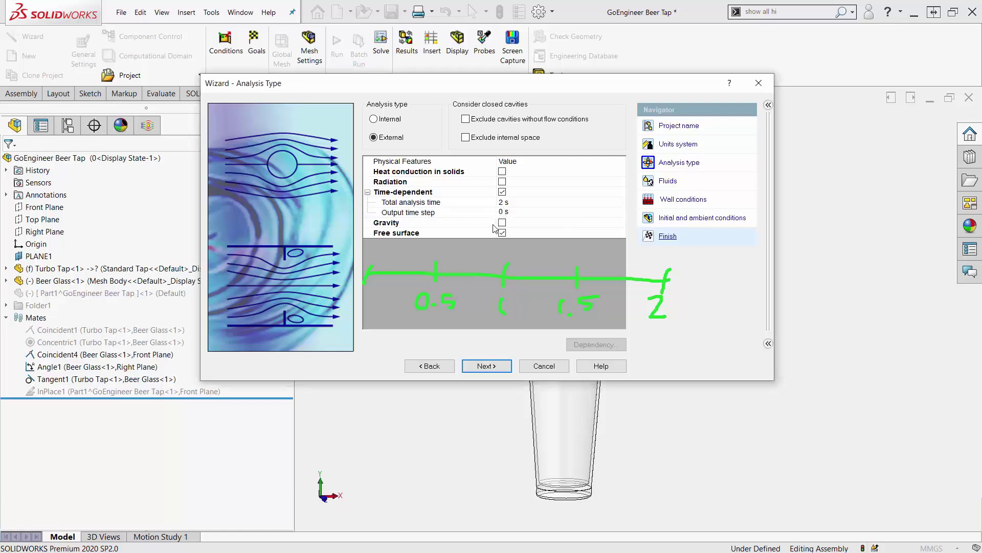
{"action": "key", "text": "Right"}
{"action": "type", "text": ".5"}
{"action": "key", "text": "Return"}
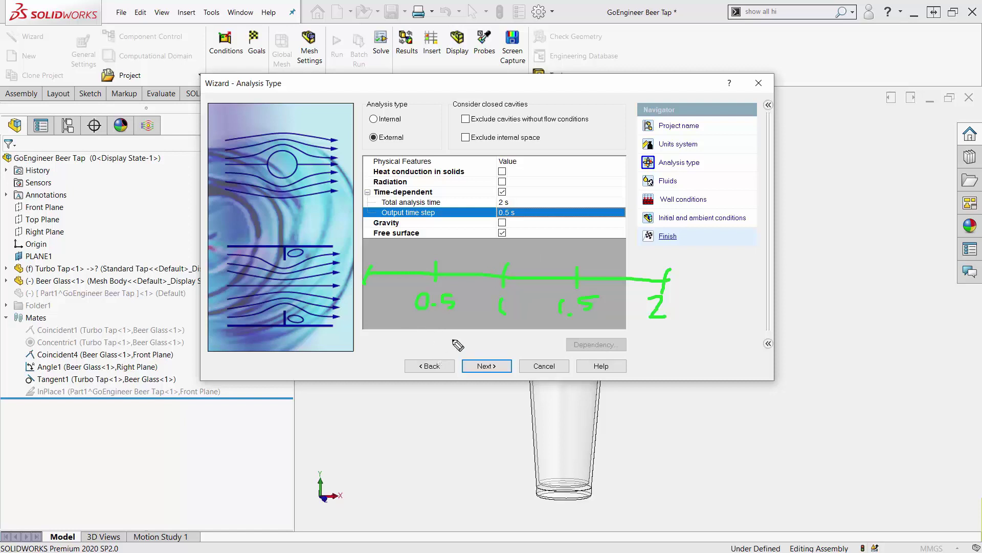
{"action": "left_click_drag", "start_coordinate": [461, 324], "coordinate": [412, 351]}
{"action": "mouse_move", "coordinate": [414, 395]}
{"action": "left_mouse_down"}
{"action": "mouse_move", "coordinate": [461, 437]}
{"action": "mouse_move", "coordinate": [463, 328]}
{"action": "left_mouse_up"}
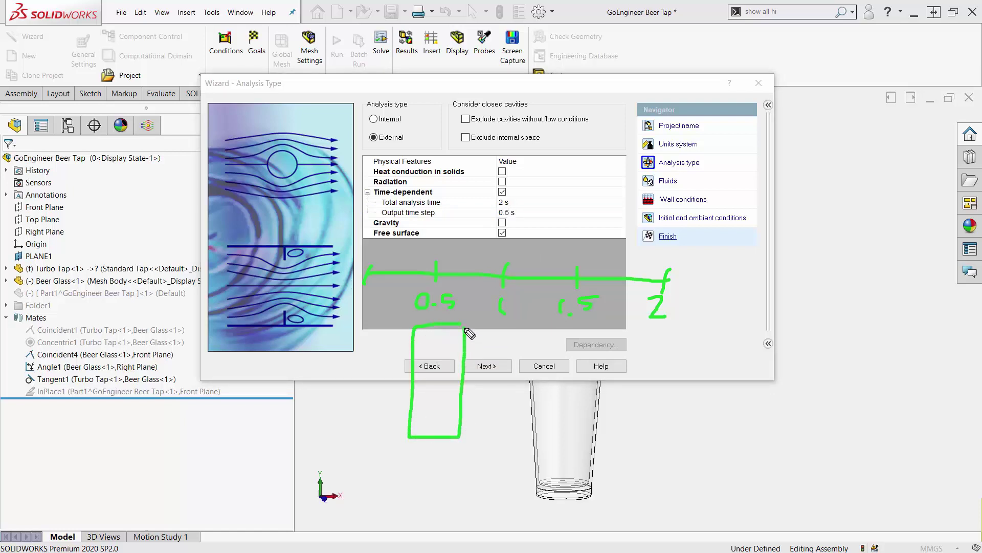
{"action": "mouse_move", "coordinate": [422, 351]}
{"action": "left_mouse_down"}
{"action": "mouse_move", "coordinate": [400, 380]}
{"action": "mouse_move", "coordinate": [413, 369]}
{"action": "mouse_move", "coordinate": [420, 384]}
{"action": "mouse_move", "coordinate": [444, 374]}
{"action": "left_mouse_up"}
{"action": "left_click", "coordinate": [428, 373]}
{"action": "mouse_move", "coordinate": [448, 376]}
{"action": "left_mouse_down"}
{"action": "mouse_move", "coordinate": [453, 364]}
{"action": "mouse_move", "coordinate": [462, 380]}
{"action": "left_mouse_up"}
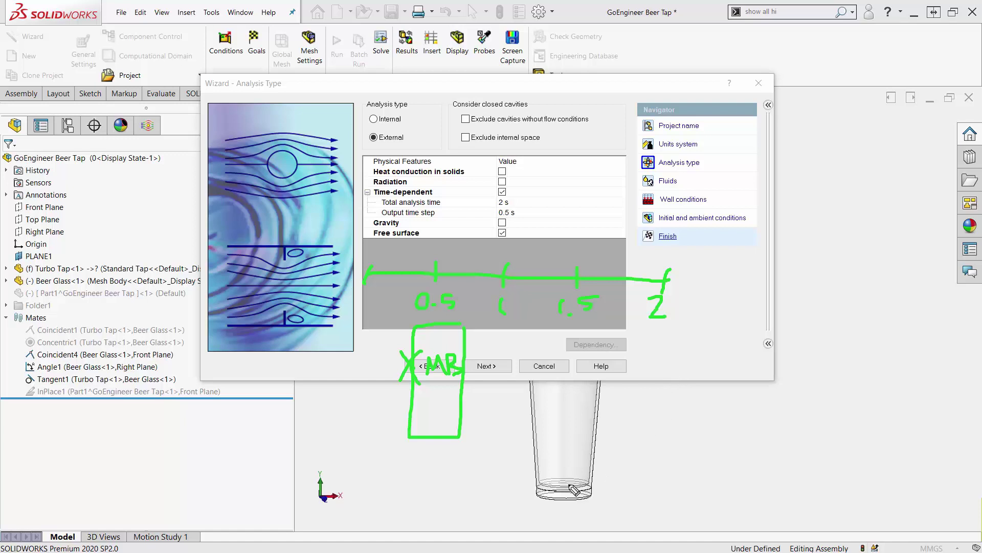
{"action": "mouse_move", "coordinate": [568, 479]}
{"action": "left_mouse_down"}
{"action": "mouse_move", "coordinate": [568, 401]}
{"action": "mouse_move", "coordinate": [552, 413]}
{"action": "mouse_move", "coordinate": [588, 411]}
{"action": "left_mouse_up"}
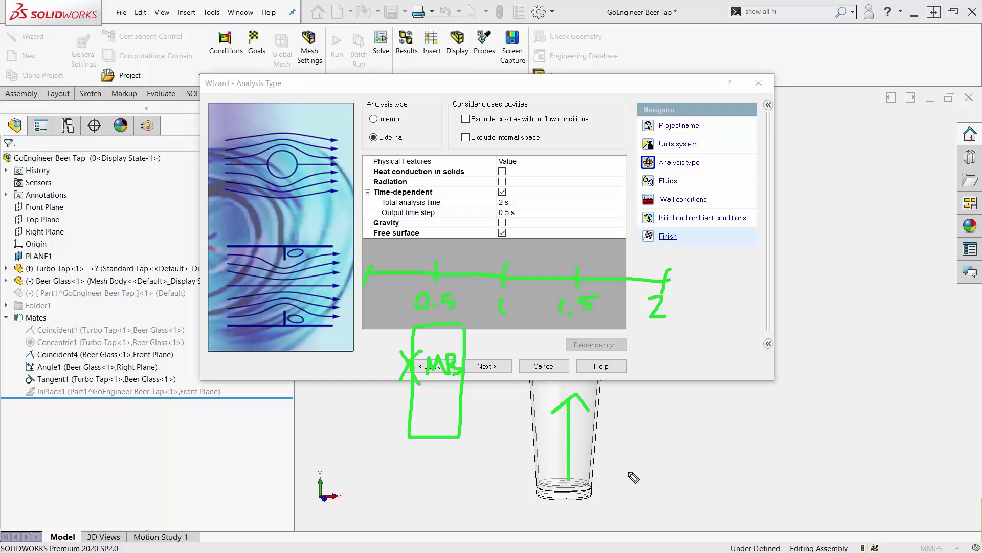
{"action": "left_click_drag", "start_coordinate": [646, 326], "coordinate": [671, 330]}
{"action": "left_click_drag", "start_coordinate": [416, 314], "coordinate": [522, 319]}
{"action": "left_click_drag", "start_coordinate": [560, 324], "coordinate": [600, 321]}
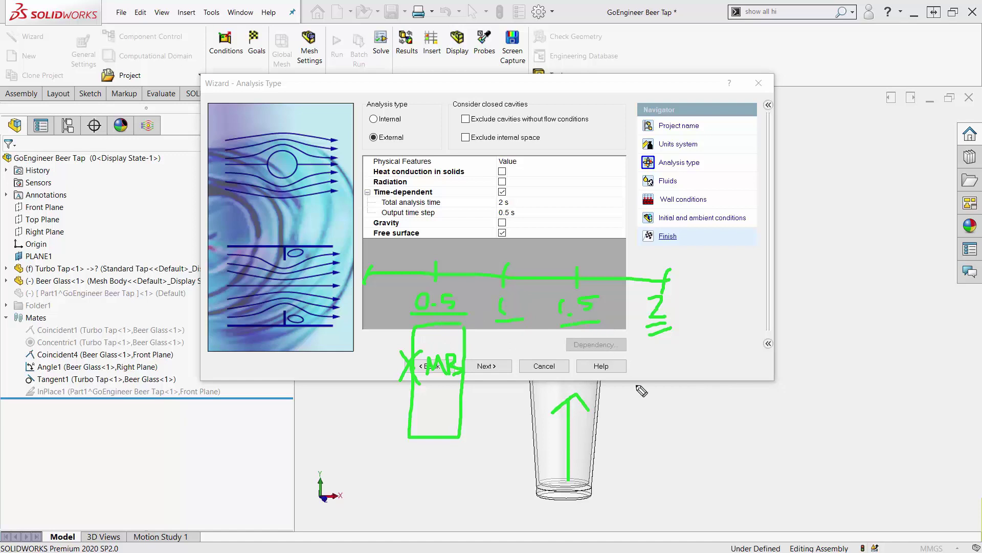
{"action": "mouse_move", "coordinate": [596, 487]}
{"action": "left_mouse_down"}
{"action": "mouse_move", "coordinate": [648, 474]}
{"action": "mouse_move", "coordinate": [612, 414]}
{"action": "left_mouse_up"}
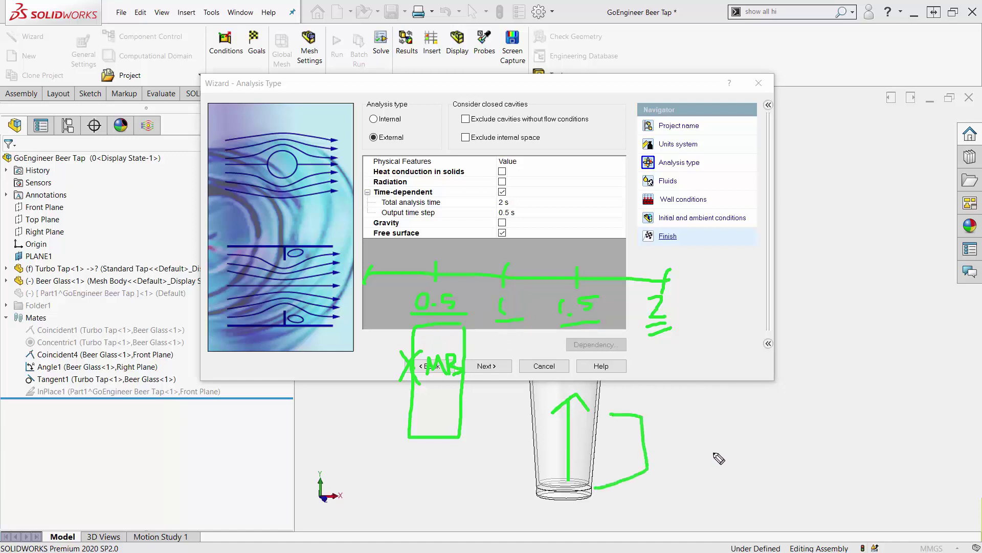
{"action": "key", "text": "Escape"}
Step: Set the output time step back to 0 s
{"action": "left_click", "coordinate": [507, 212]}
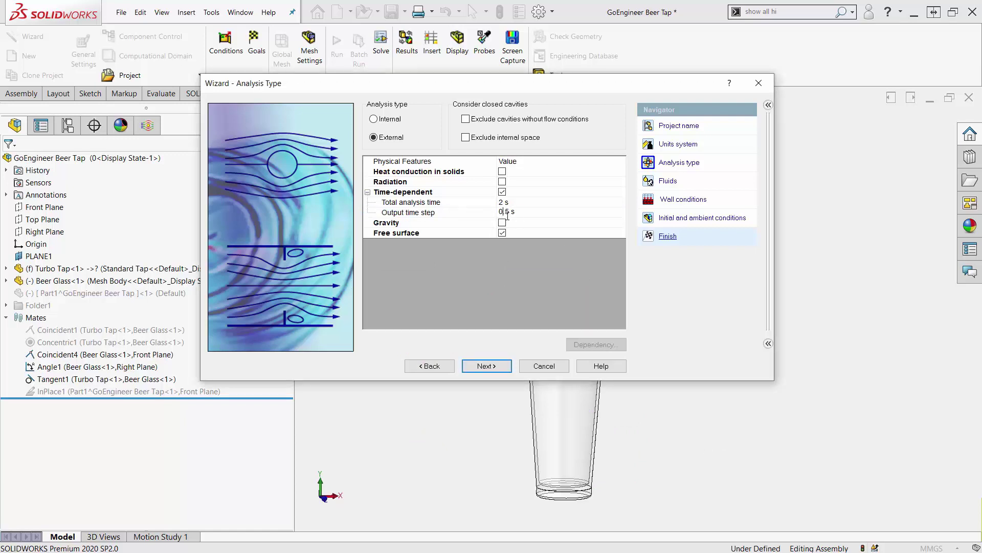
{"action": "left_click_drag", "start_coordinate": [509, 213], "coordinate": [480, 211]}
{"action": "type", "text": "0"}
{"action": "left_click", "coordinate": [530, 285]}
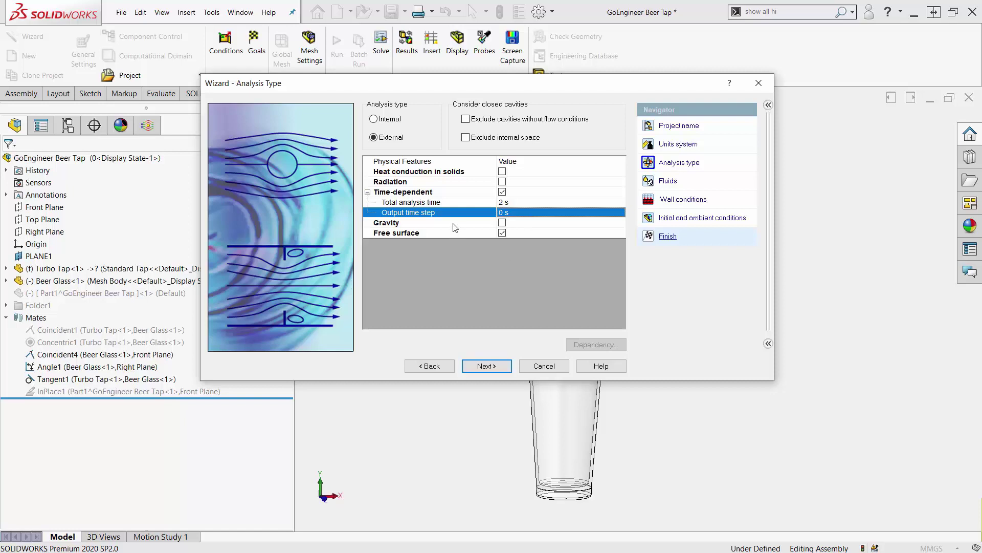
Step: Enable gravity in the physical features and set its Z component to 0 m/s^2
{"action": "left_click_drag", "start_coordinate": [644, 83], "coordinate": [520, 32]}
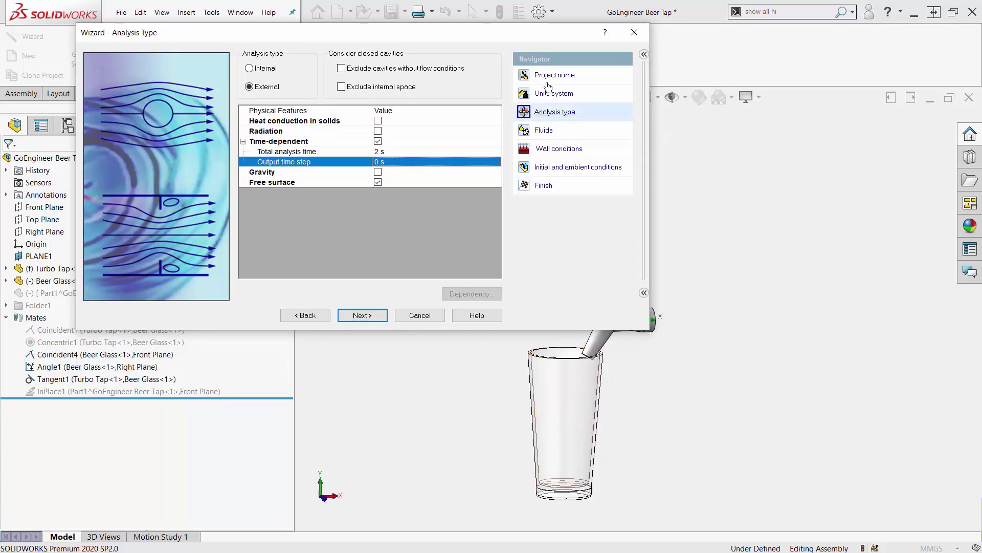
{"action": "left_click_drag", "start_coordinate": [542, 32], "coordinate": [659, 102]}
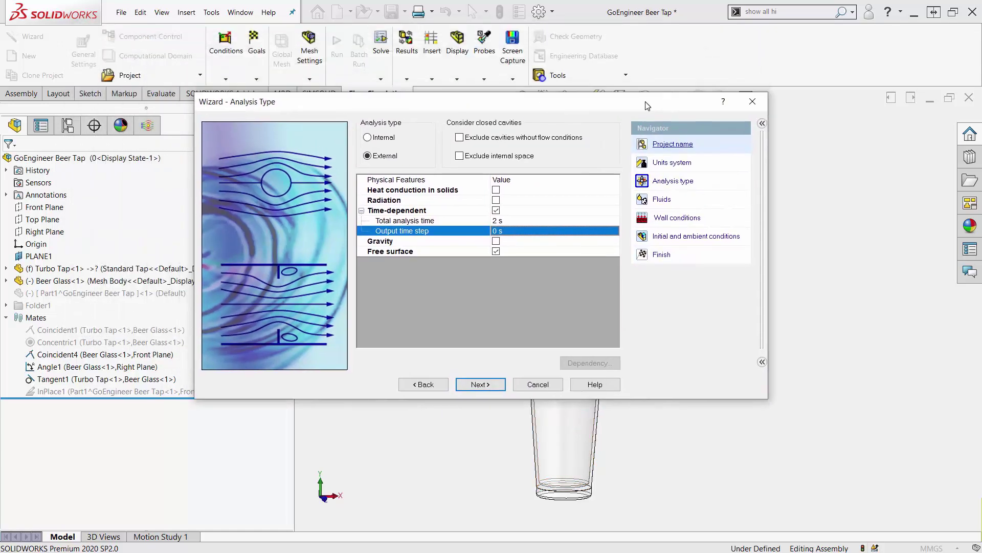
{"action": "left_click", "coordinate": [496, 241]}
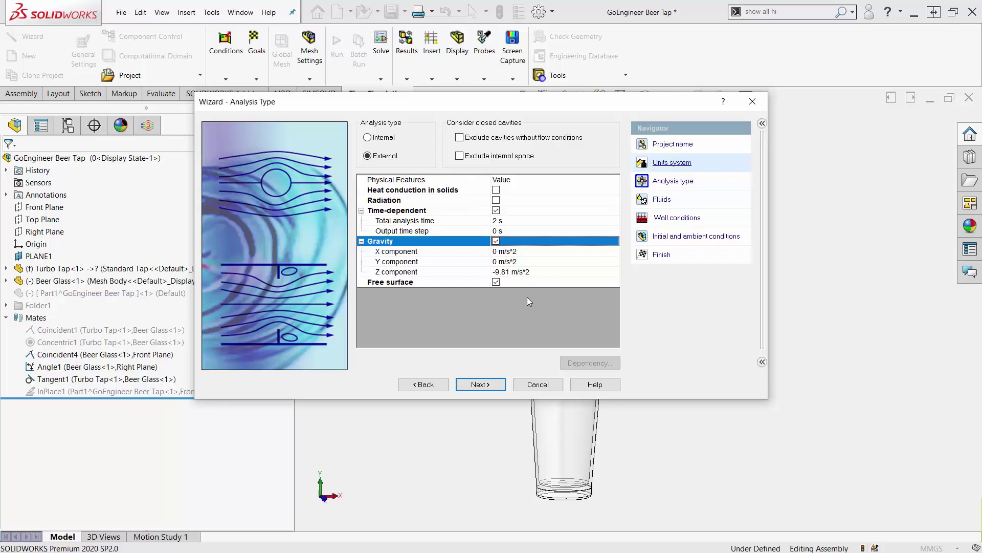
{"action": "left_click", "coordinate": [510, 272]}
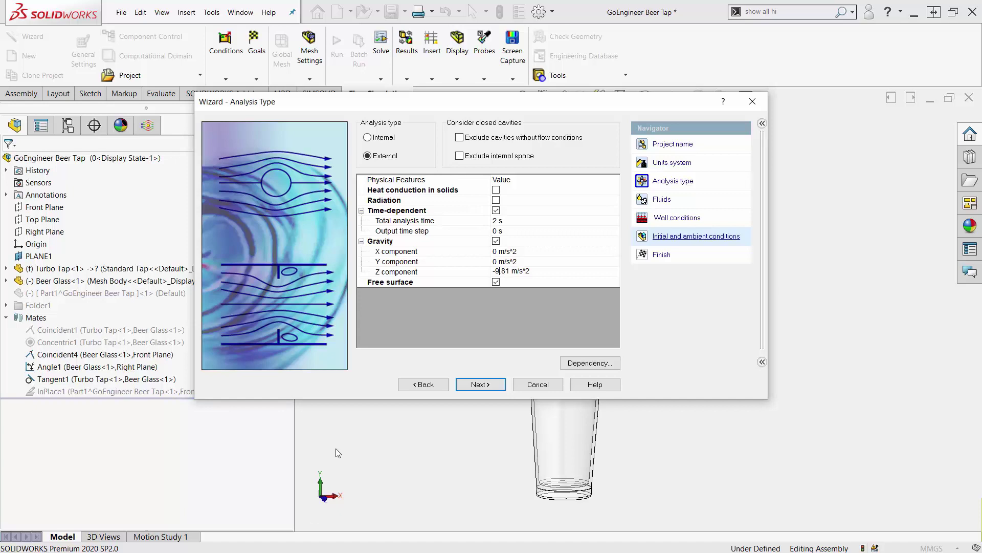
{"action": "type", "text": "."}
{"action": "key", "text": "ctrl+a"}
{"action": "key", "text": "BackSpace"}
{"action": "type", "text": "0"}
Step: Set the gravity Y component to -9.81 m/s^2 and continue to the default fluid settings
{"action": "double_click", "coordinate": [499, 262]}
{"action": "left_click_drag", "start_coordinate": [498, 262], "coordinate": [477, 262]}
{"action": "type", "text": "-9.81"}
{"action": "key", "text": "Return"}
{"action": "left_click_drag", "start_coordinate": [688, 108], "coordinate": [481, 143]}
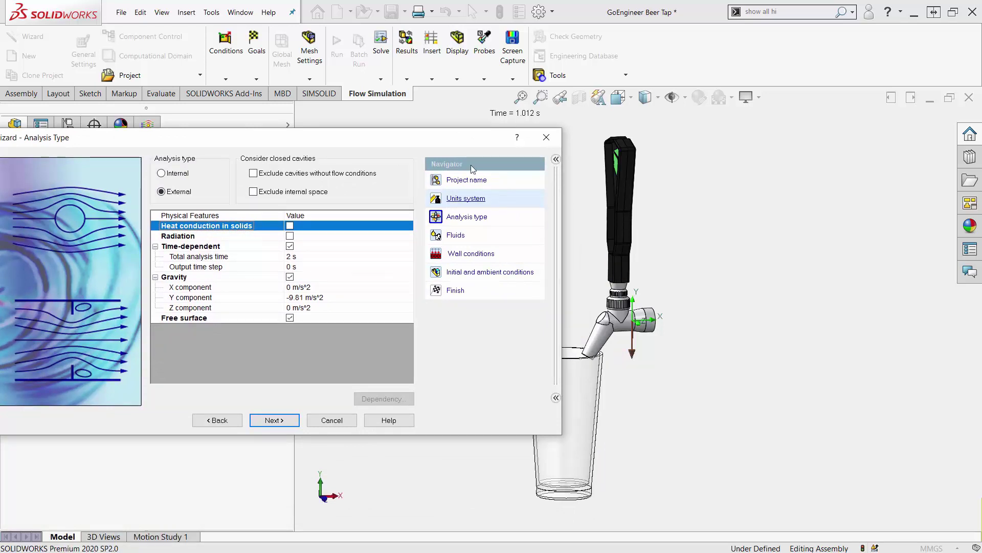
{"action": "left_click_drag", "start_coordinate": [514, 139], "coordinate": [665, 118]}
{"action": "left_click", "coordinate": [425, 399]}
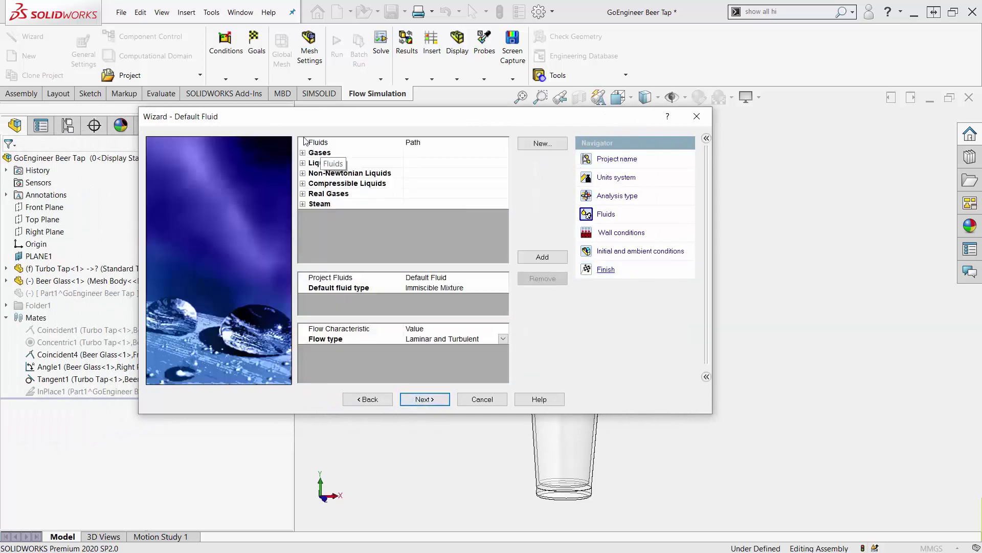
Step: Add Air from the pre-defined gases to the project fluids
{"action": "left_click", "coordinate": [303, 153]}
{"action": "double_click", "coordinate": [327, 183]}
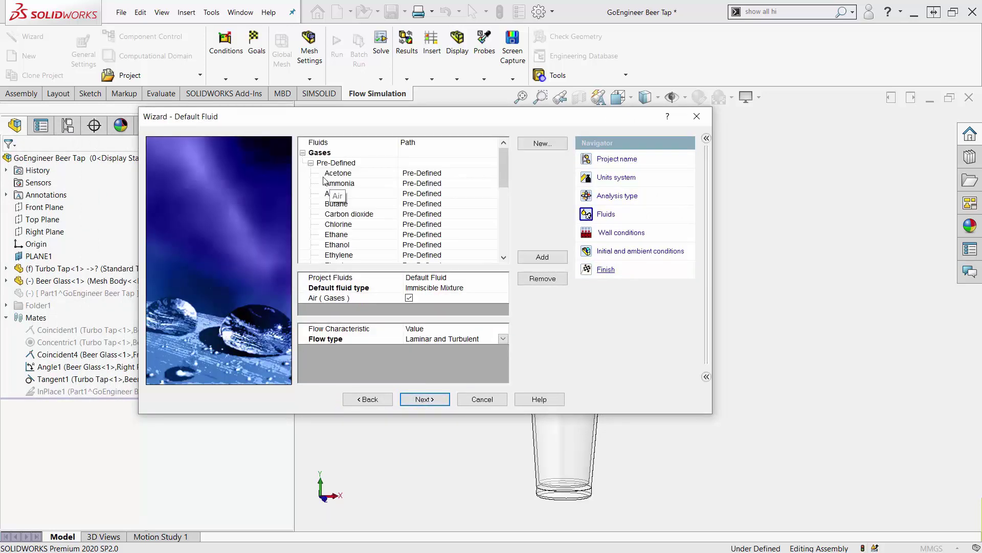
{"action": "left_click", "coordinate": [303, 152]}
Step: Add Ethanol from the pre-defined liquids, enable it as a default fluid, and continue to the wall conditions
{"action": "left_click", "coordinate": [302, 162]}
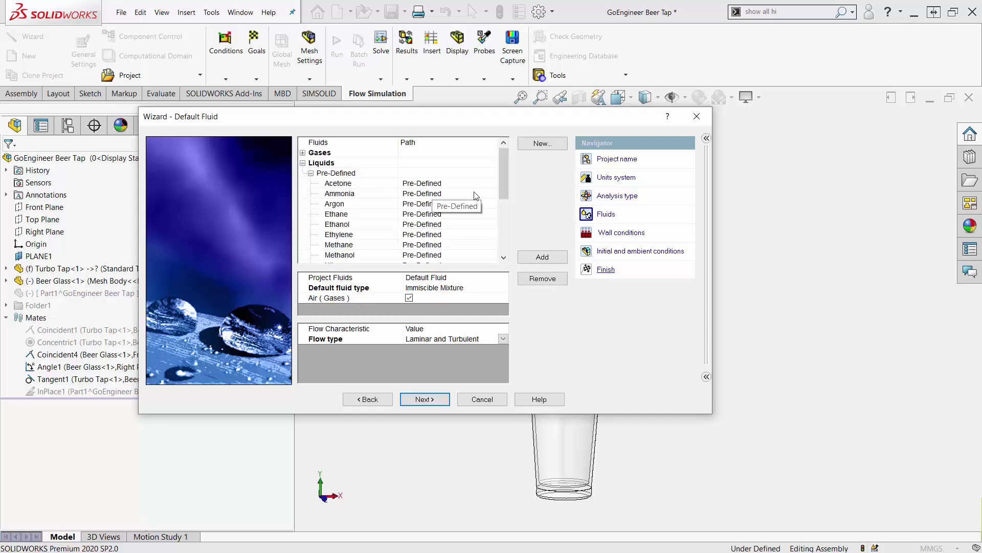
{"action": "left_click_drag", "start_coordinate": [503, 165], "coordinate": [497, 211]}
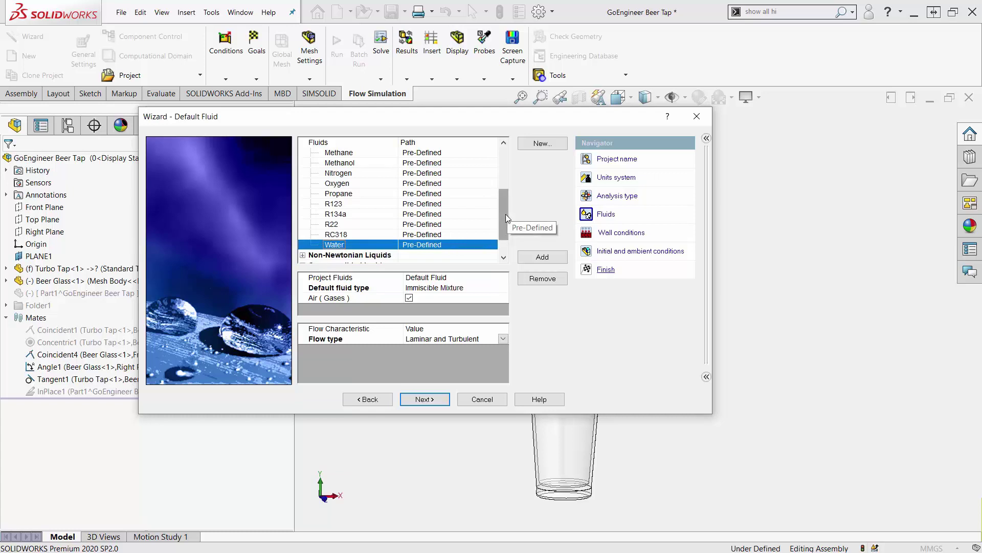
{"action": "left_click_drag", "start_coordinate": [505, 213], "coordinate": [506, 199]}
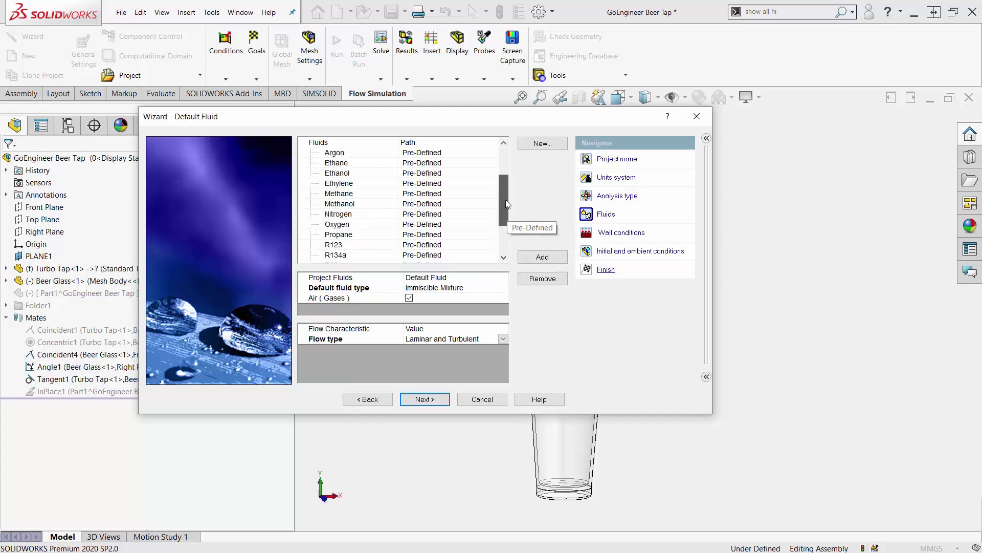
{"action": "double_click", "coordinate": [367, 174]}
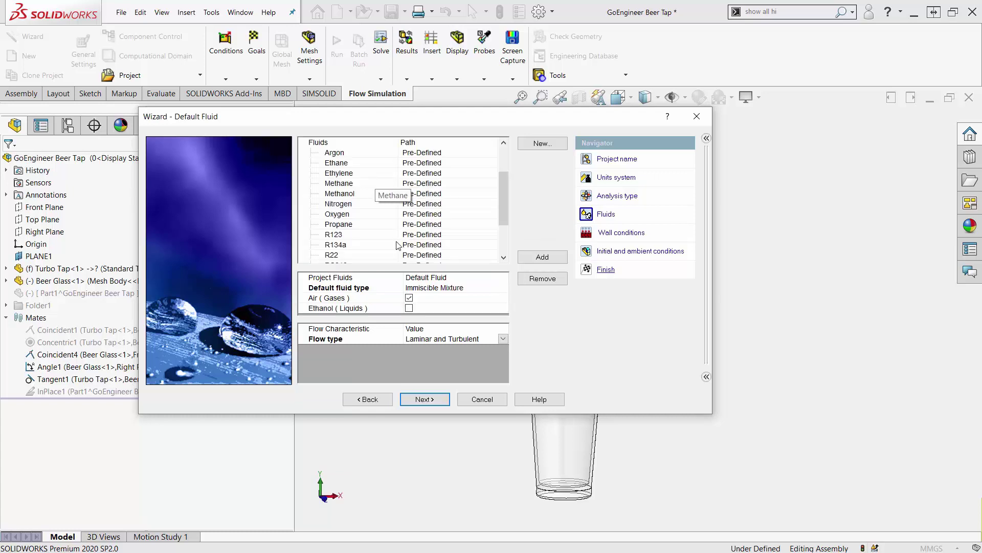
{"action": "left_click", "coordinate": [409, 308]}
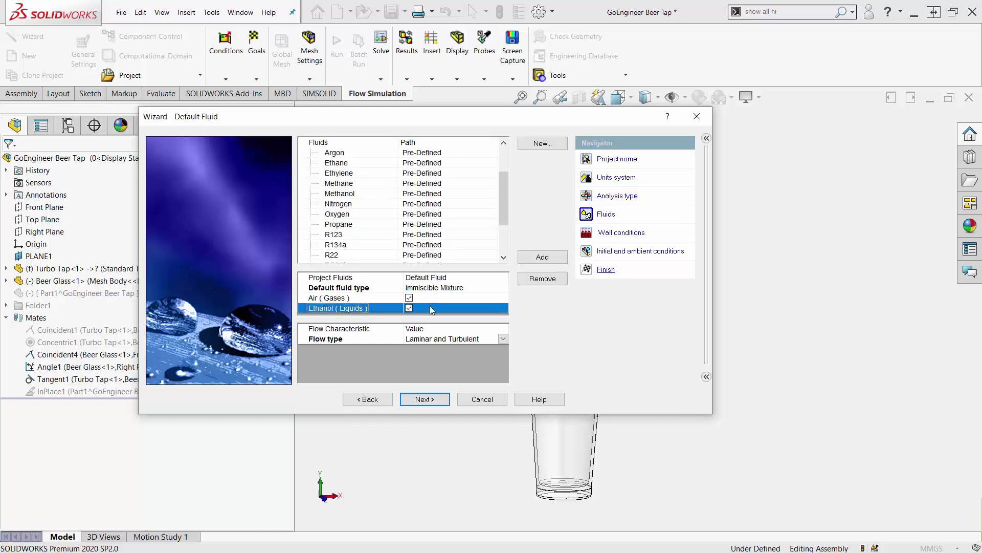
{"action": "left_click", "coordinate": [415, 400]}
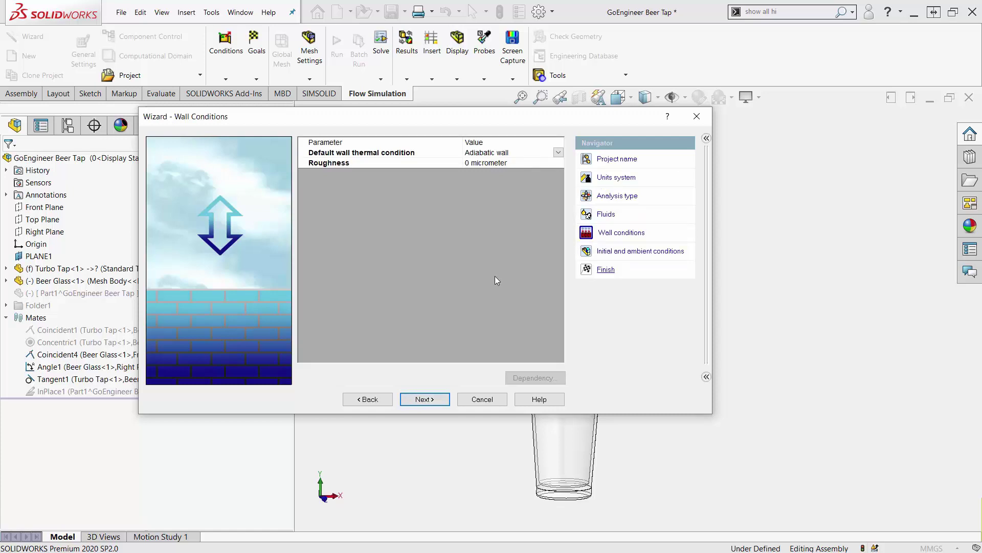
Step: Accept the default wall, initial and ambient conditions with Air as initial fluid, finish the Wizard and show the Flow Simulation analysis tree
{"action": "left_click", "coordinate": [423, 399]}
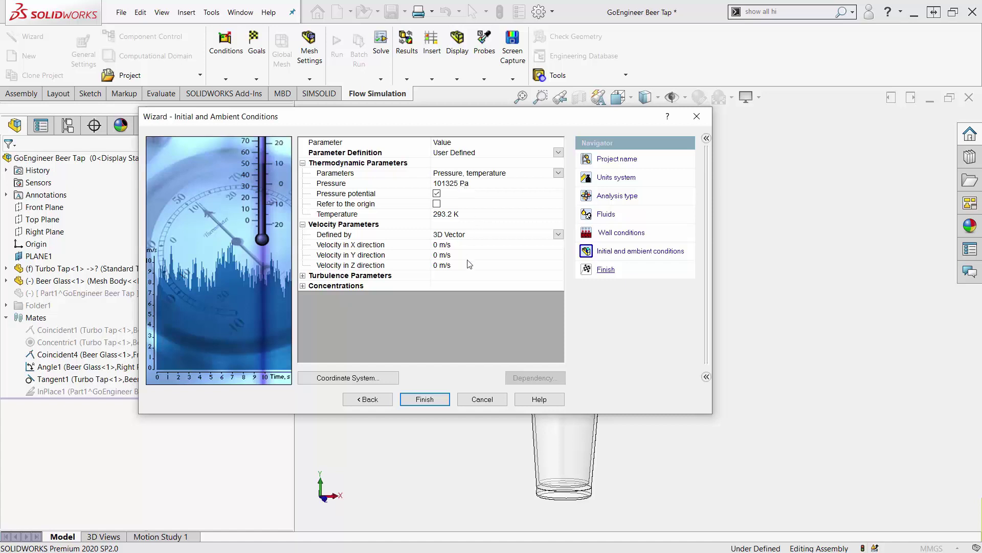
{"action": "left_click", "coordinate": [308, 286]}
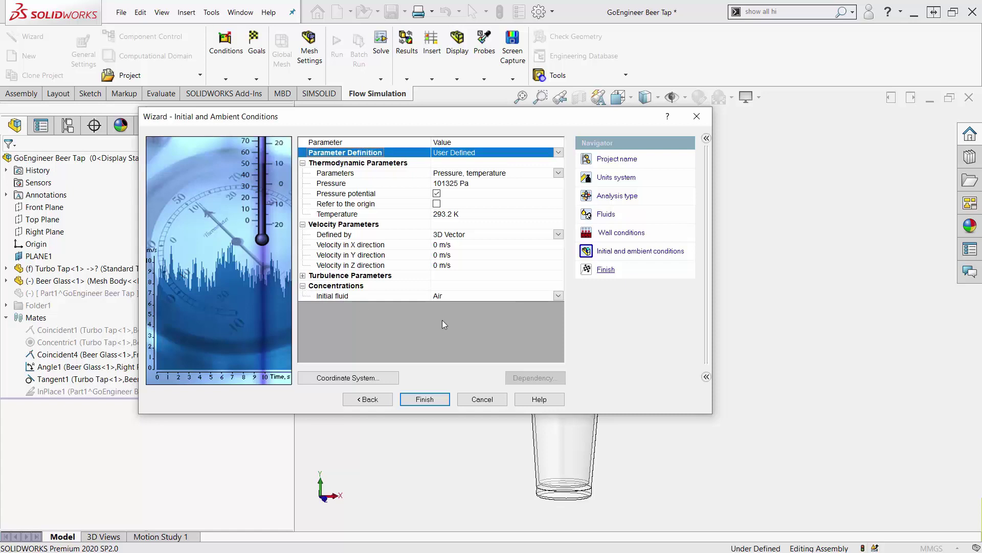
{"action": "left_click", "coordinate": [425, 399]}
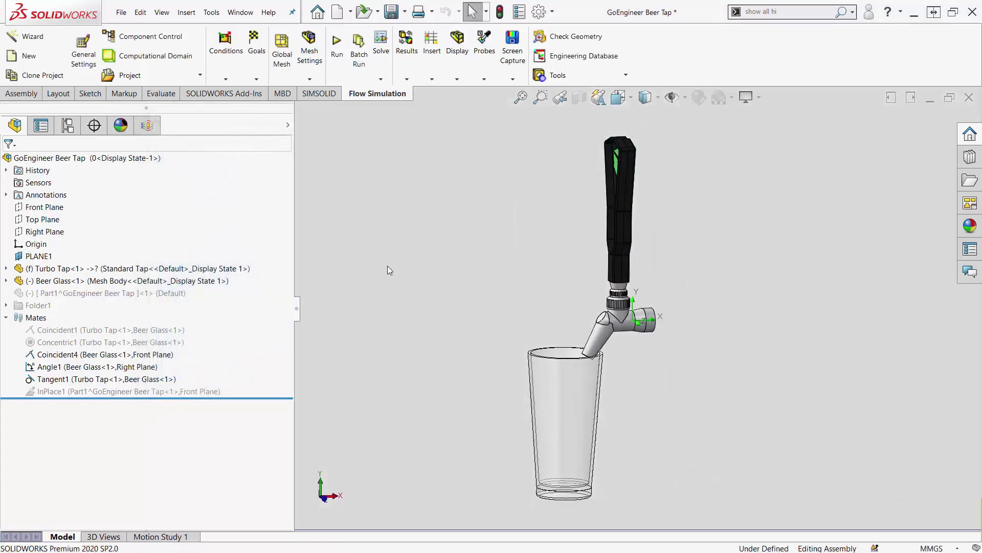
{"action": "left_click", "coordinate": [150, 128]}
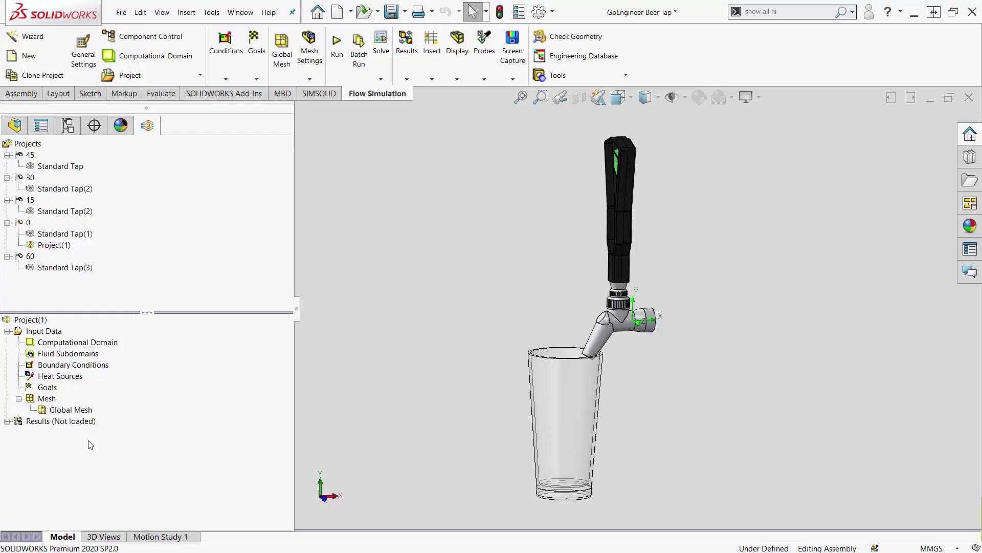
Step: Review the feature list for customizing the project tree and the Flow Simulation tool commands
{"action": "right_click", "coordinate": [40, 319]}
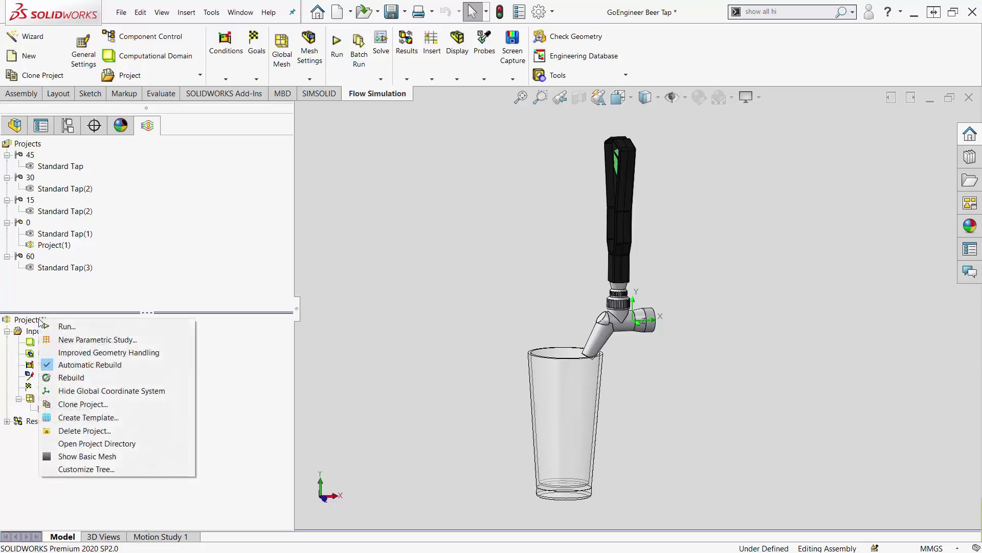
{"action": "left_click", "coordinate": [144, 469]}
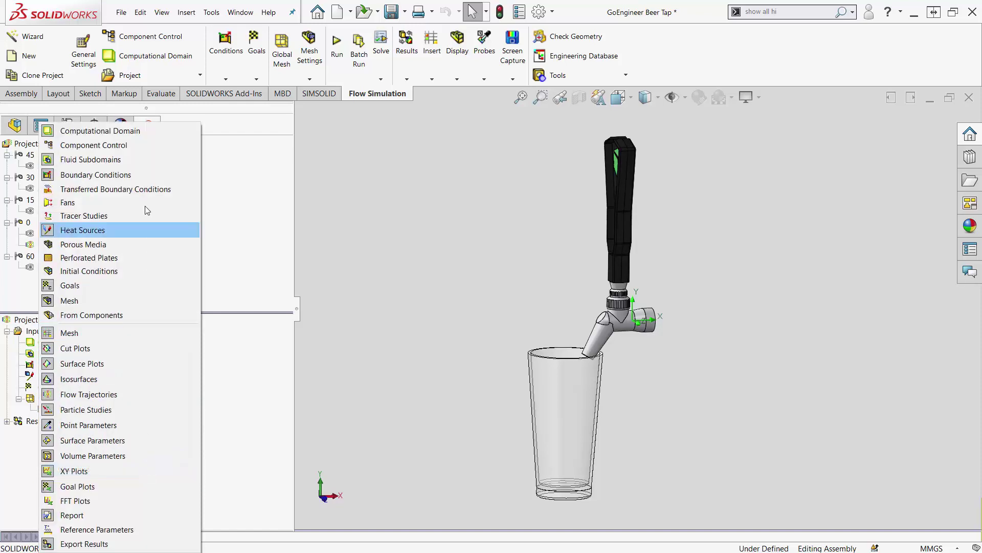
{"action": "left_click", "coordinate": [388, 318]}
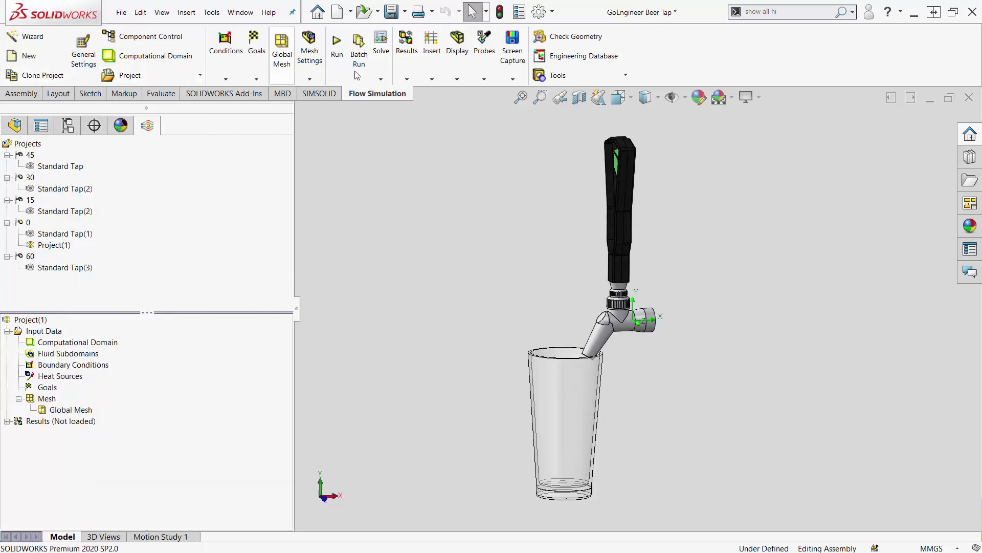
{"action": "left_click", "coordinate": [211, 12]}
{"action": "mouse_move", "coordinate": [229, 70]}
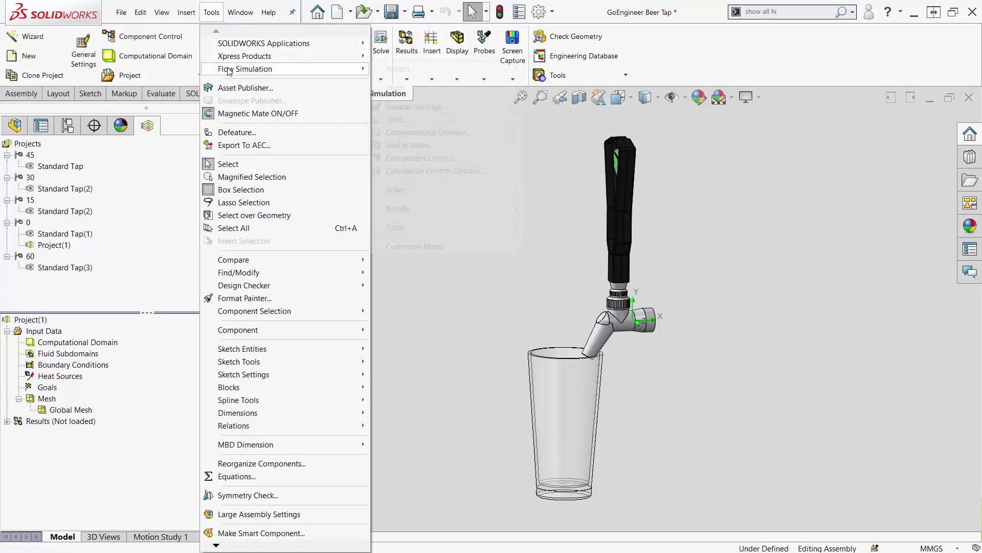
{"action": "mouse_move", "coordinate": [446, 231]}
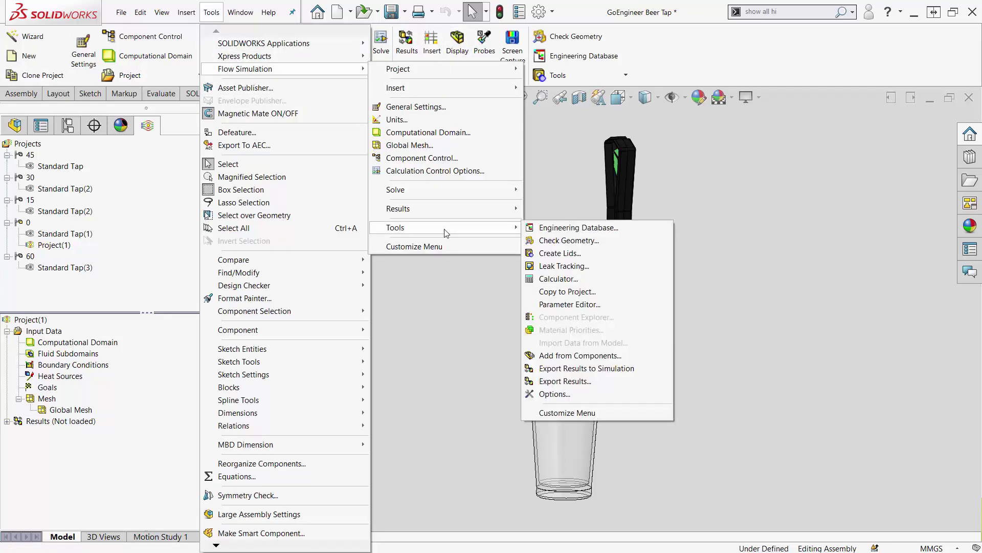
{"action": "left_click", "coordinate": [408, 368]}
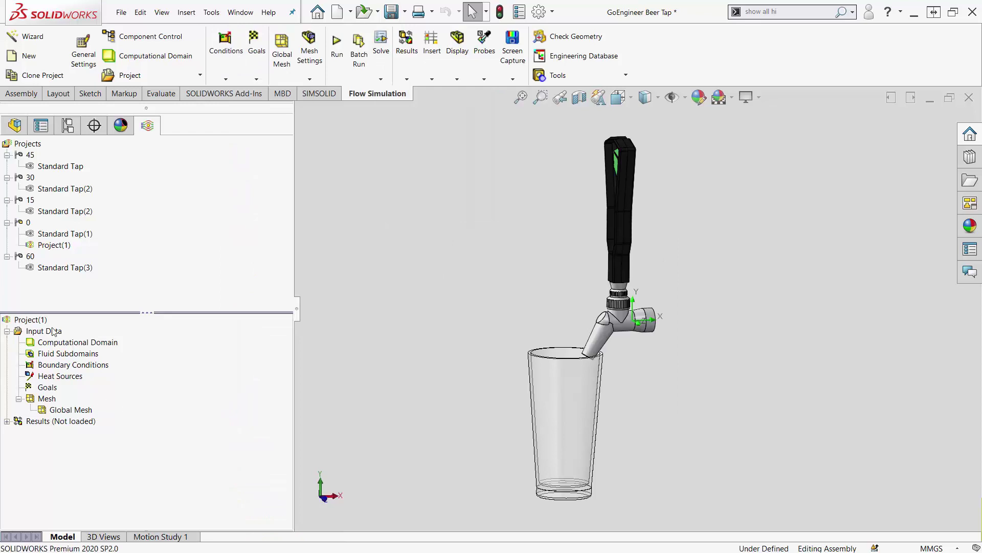
Step: Display the computational domain and examine its full extent around the beer tap and glass
{"action": "left_click", "coordinate": [78, 345]}
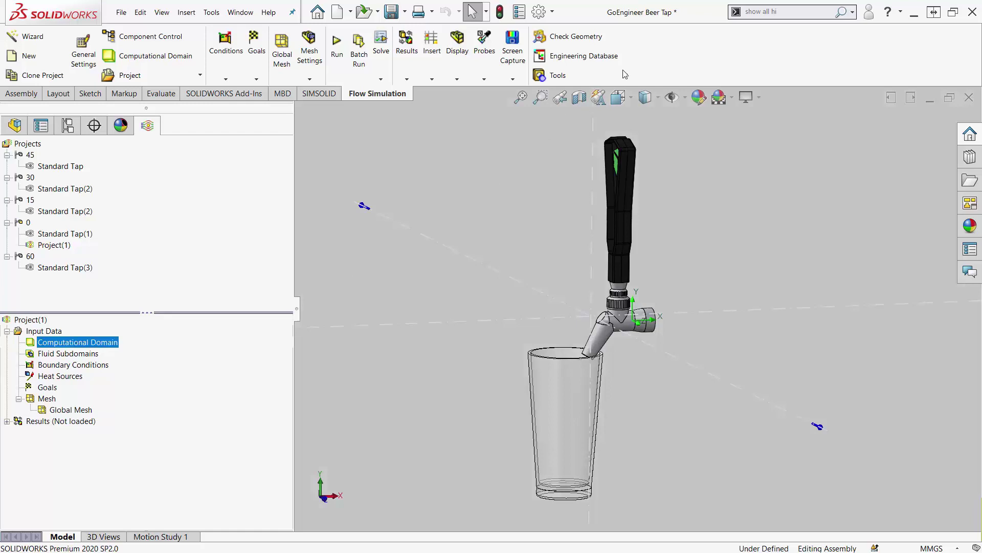
{"action": "scroll", "coordinate": [707, 439], "scroll_direction": "up", "scroll_amount": 6}
{"action": "scroll", "coordinate": [707, 435], "scroll_direction": "up", "scroll_amount": 3}
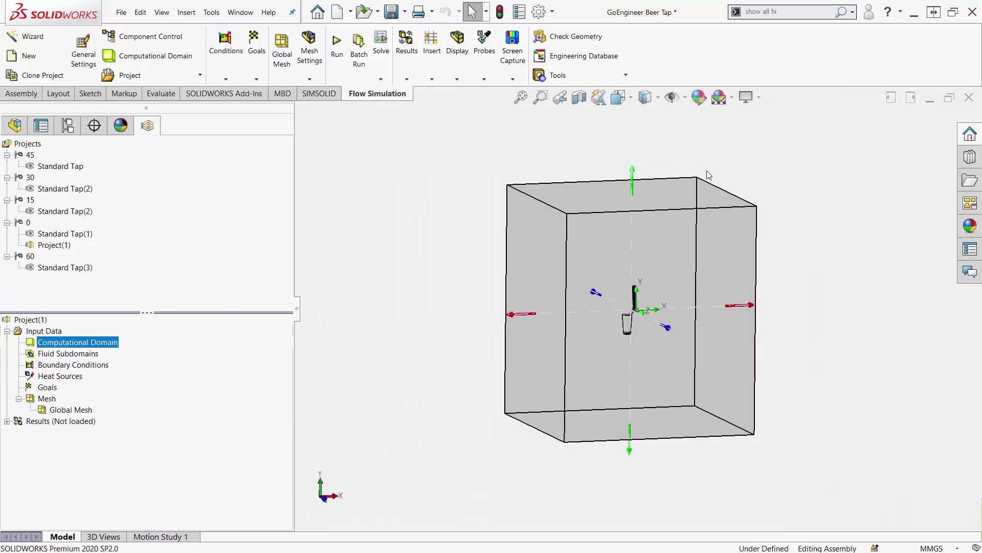
{"action": "middle_click_drag", "start_coordinate": [770, 296], "coordinate": [777, 317]}
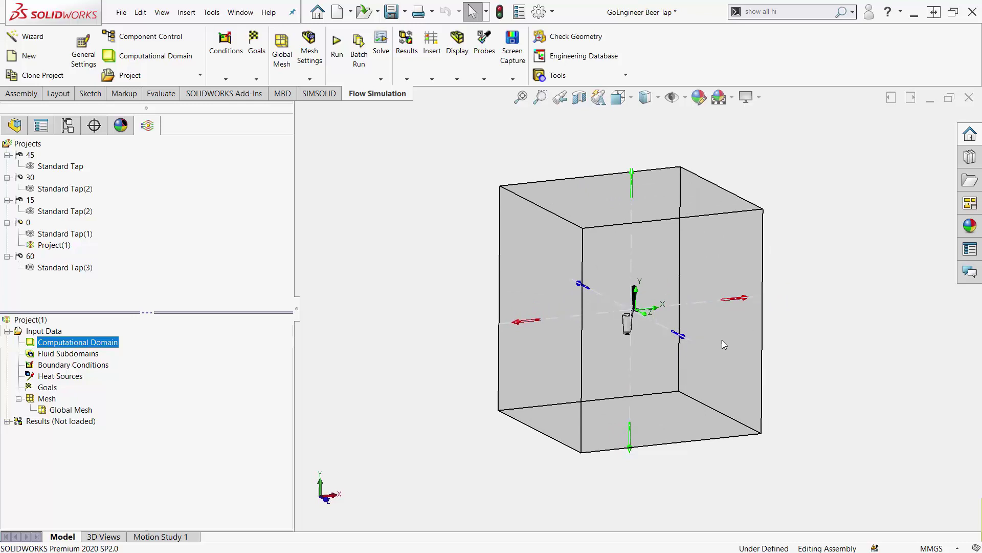
{"action": "scroll", "coordinate": [655, 329], "scroll_direction": "down", "scroll_amount": 2}
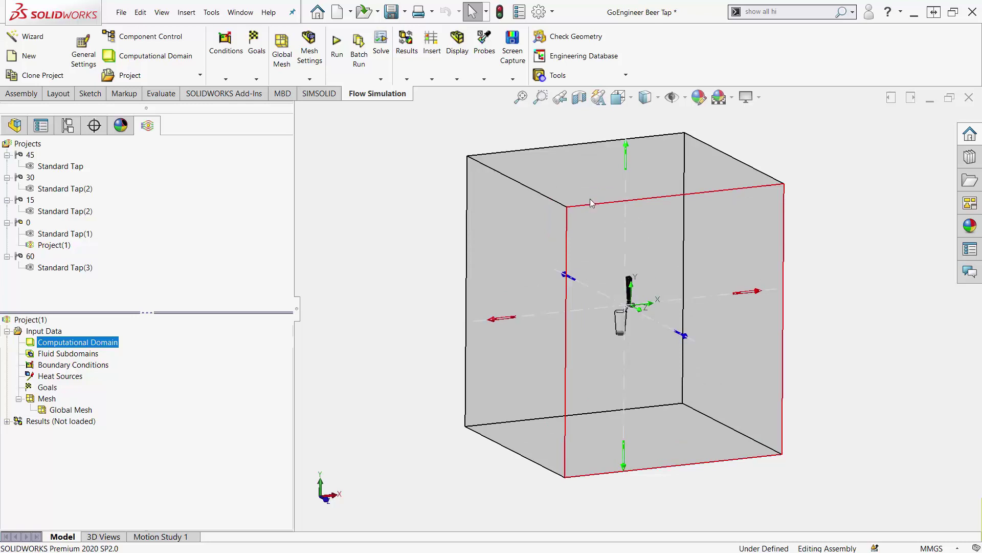
Step: Edit the computational domain and shrink its height to a Y range from about -0.247 m to 0.247 m
{"action": "right_click", "coordinate": [98, 347]}
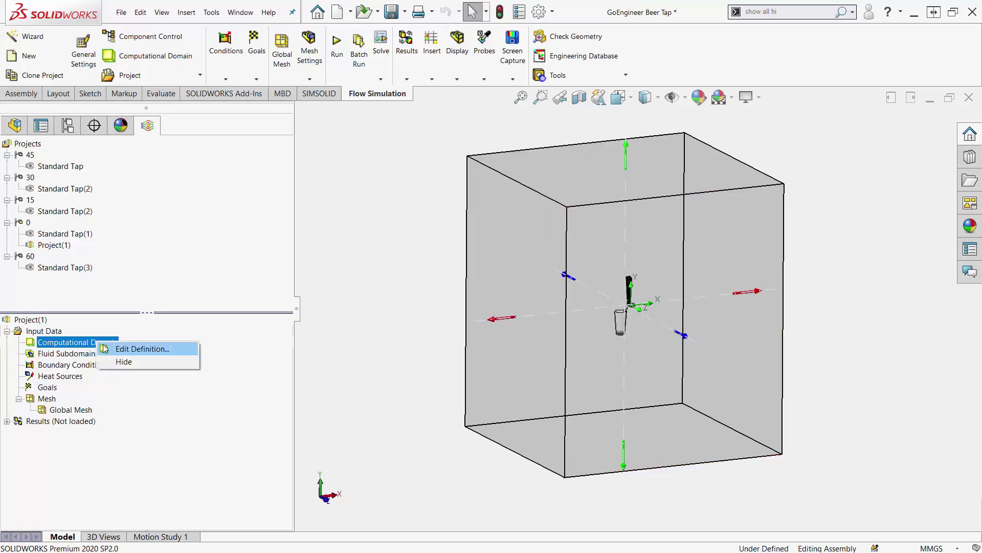
{"action": "left_click", "coordinate": [128, 346]}
{"action": "left_click", "coordinate": [625, 102]}
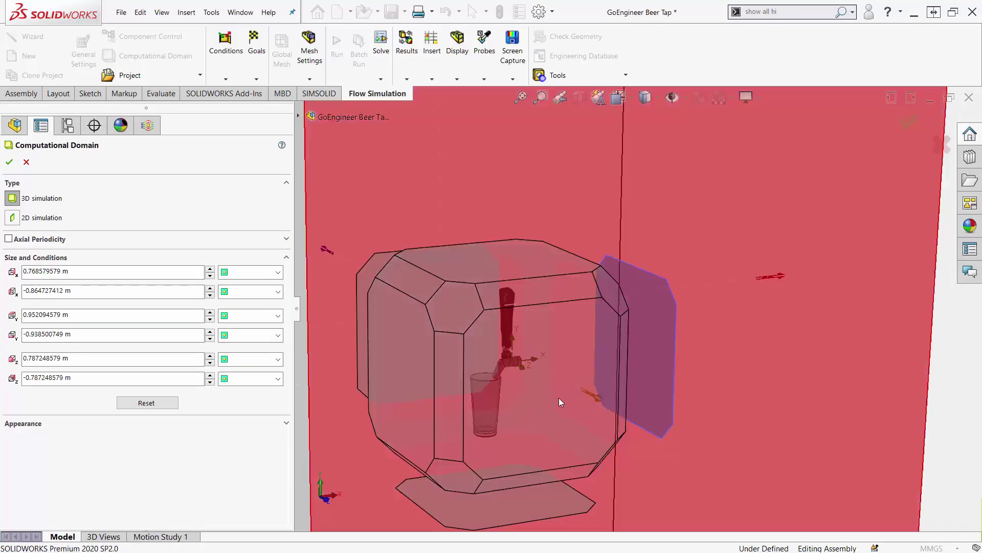
{"action": "left_click", "coordinate": [558, 398]}
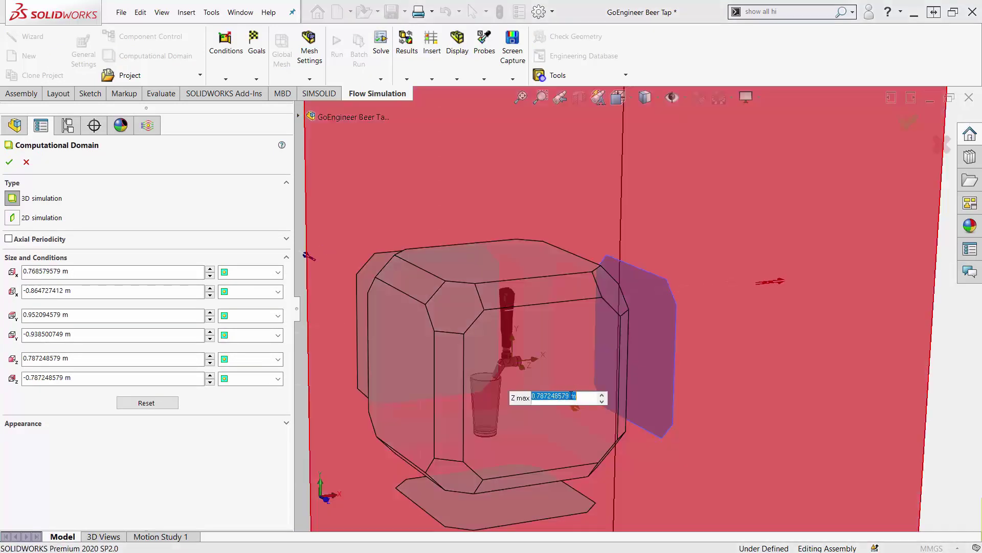
{"action": "left_click", "coordinate": [950, 395]}
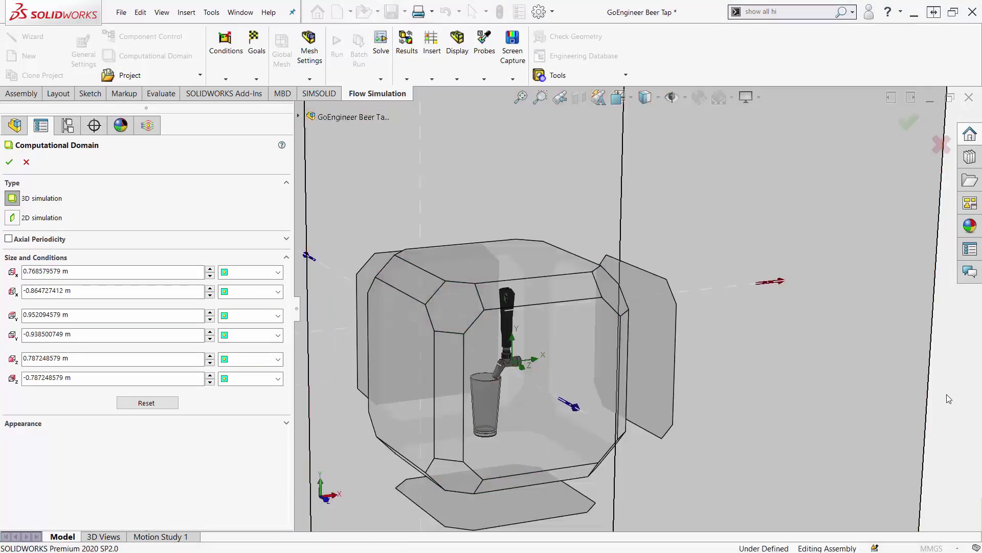
{"action": "left_click", "coordinate": [939, 380]}
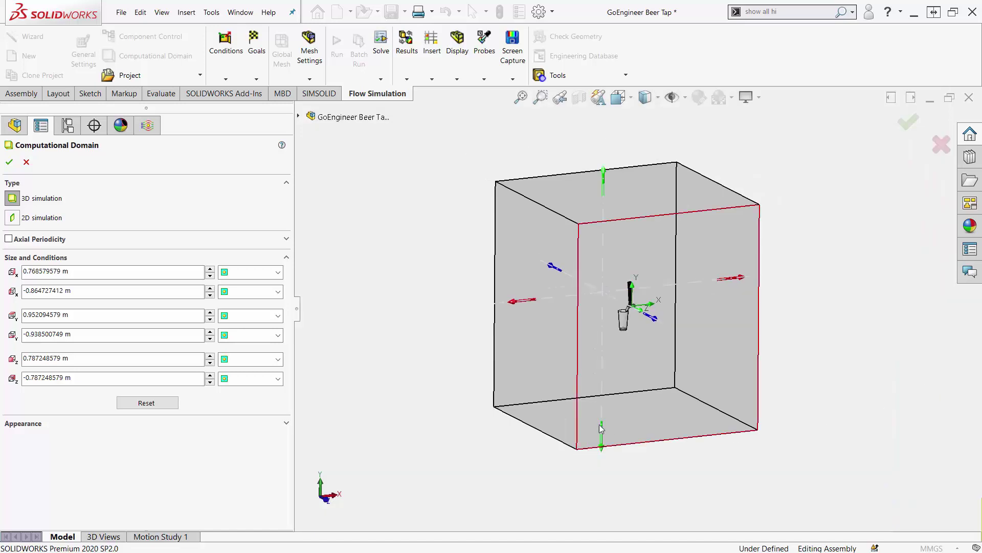
{"action": "middle_click_drag", "start_coordinate": [676, 396], "coordinate": [639, 370]}
{"action": "left_click_drag", "start_coordinate": [605, 450], "coordinate": [606, 366]}
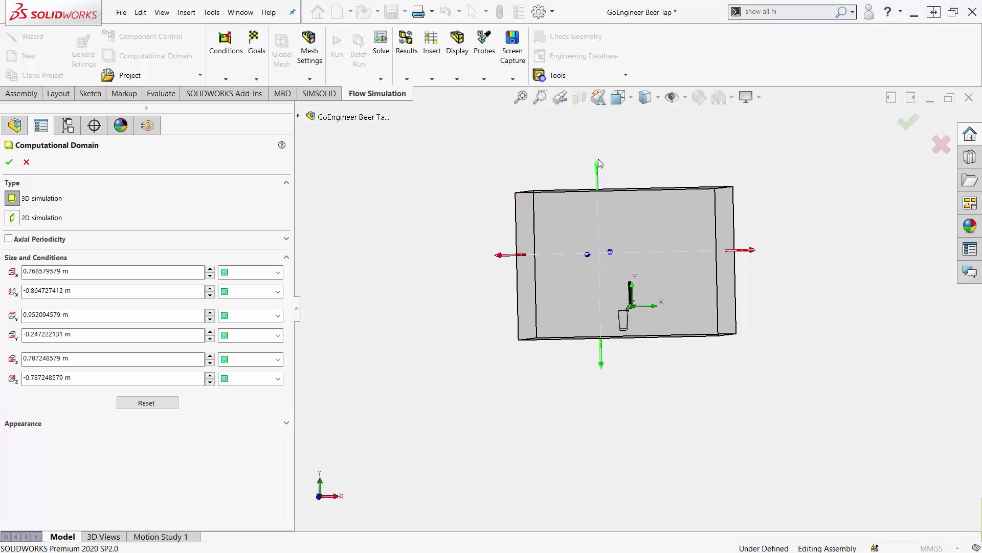
{"action": "left_click_drag", "start_coordinate": [597, 160], "coordinate": [603, 265]}
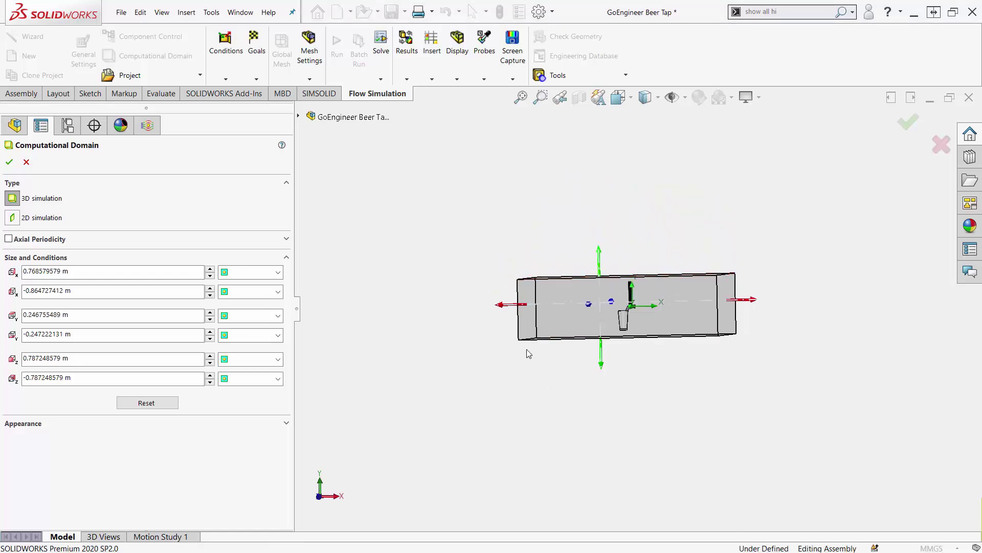
Step: Narrow the computational domain's X range to about -0.325 m to 0.114 m
{"action": "left_click_drag", "start_coordinate": [499, 310], "coordinate": [578, 304]}
{"action": "left_click_drag", "start_coordinate": [751, 299], "coordinate": [637, 314]}
{"action": "left_click_drag", "start_coordinate": [741, 313], "coordinate": [665, 314]}
Step: Reduce the computational domain's Z range to about -0.152 m to 0.177 m and accept the new size
{"action": "middle_click_drag", "start_coordinate": [660, 365], "coordinate": [659, 362]}
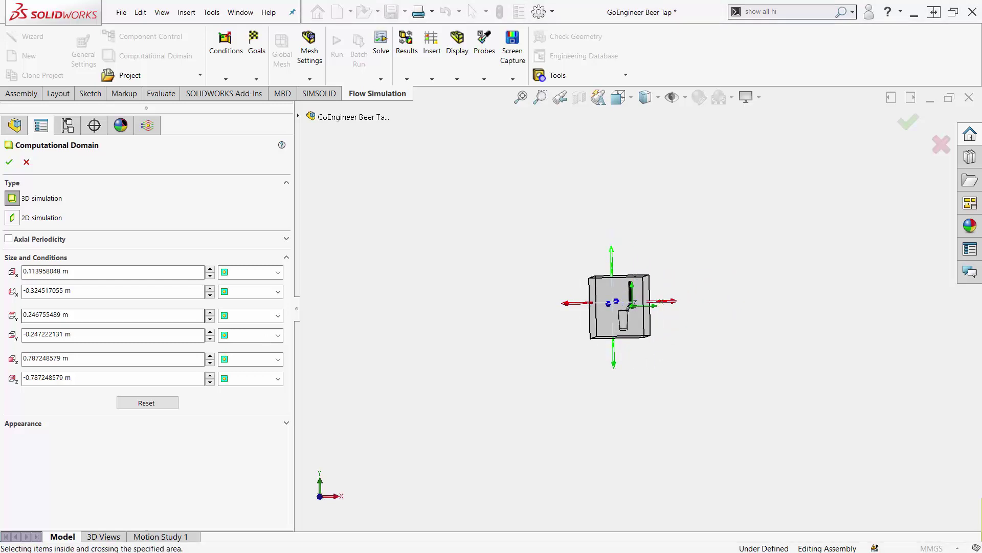
{"action": "scroll", "coordinate": [572, 328], "scroll_direction": "up", "scroll_amount": 4}
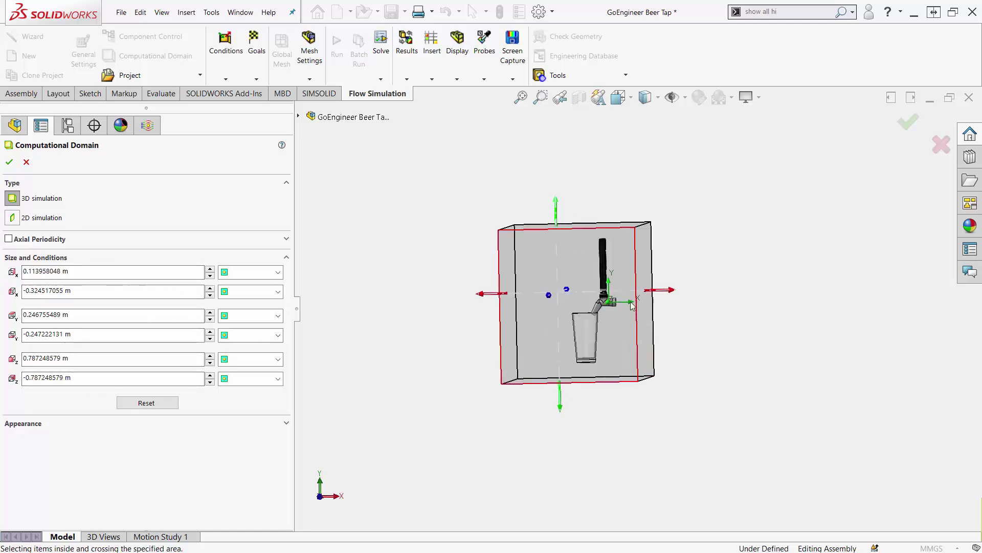
{"action": "middle_click_drag", "start_coordinate": [572, 328], "coordinate": [700, 313]}
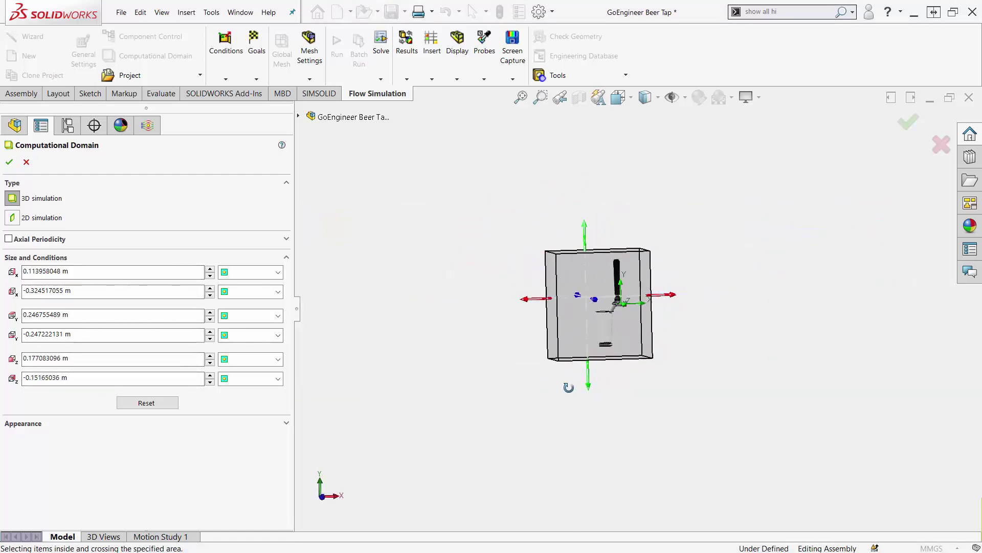
{"action": "middle_click_drag", "start_coordinate": [552, 381], "coordinate": [561, 389]}
{"action": "left_click", "coordinate": [9, 161]}
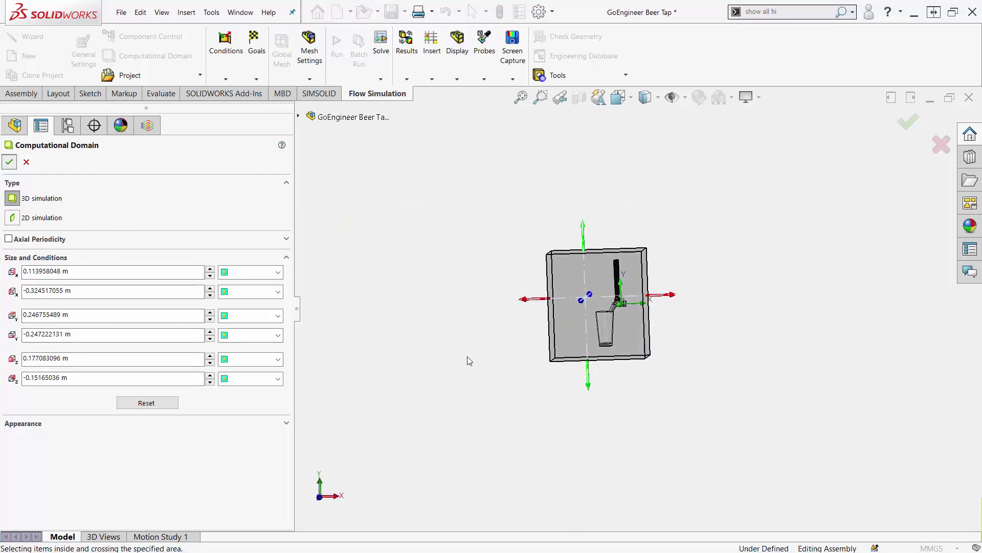
Step: Hide the computational domain around the beer tap and glass
{"action": "right_click", "coordinate": [85, 343]}
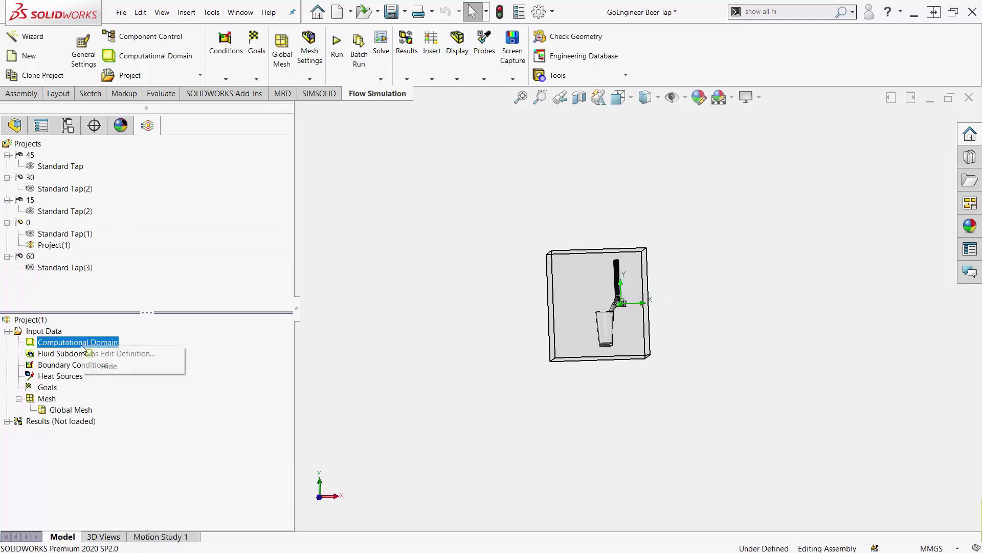
{"action": "left_click", "coordinate": [109, 366]}
{"action": "scroll", "coordinate": [613, 309], "scroll_direction": "down", "scroll_amount": 5}
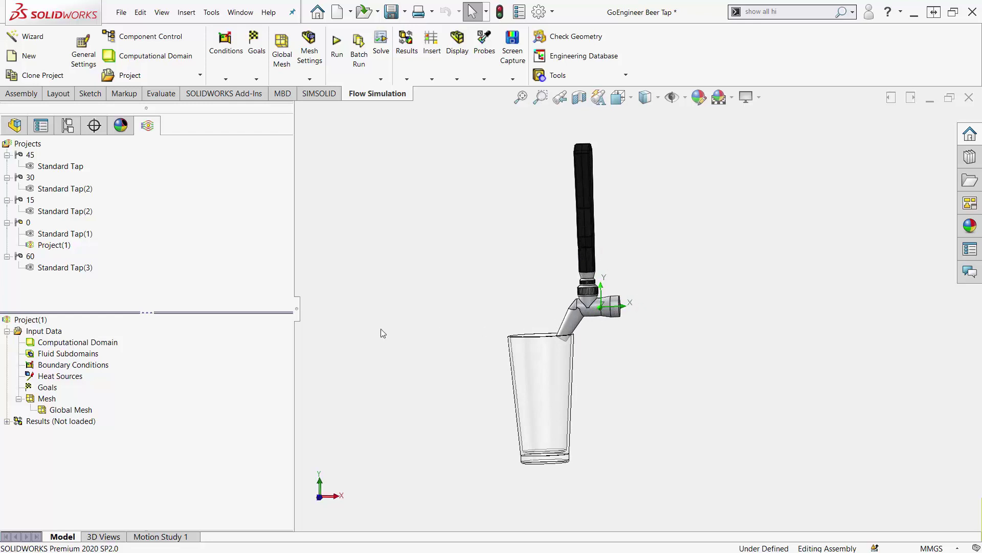
Step: Insert a boundary condition of type Inlet Volume Flow with a flow rate of 1 gal (US)/min
{"action": "right_click", "coordinate": [74, 369]}
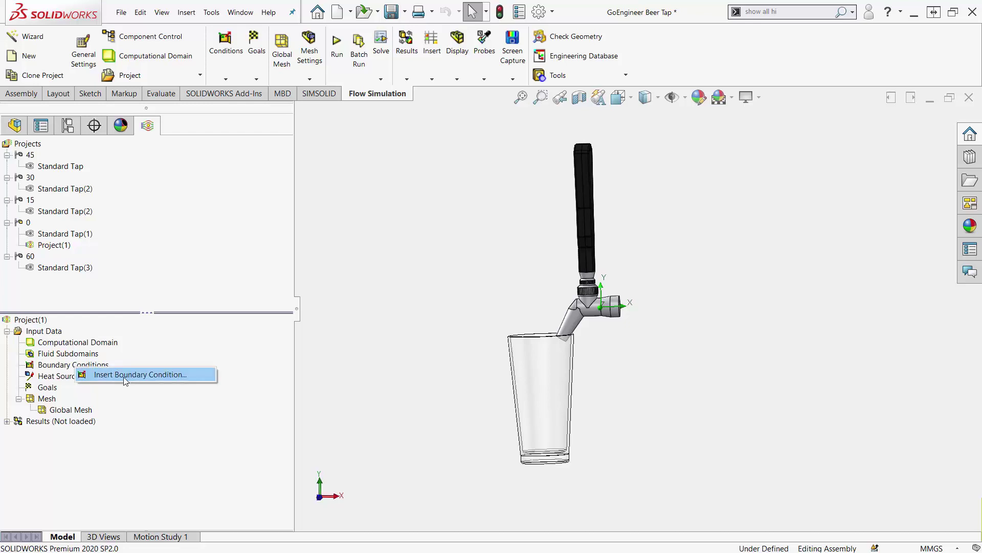
{"action": "left_click", "coordinate": [333, 211]}
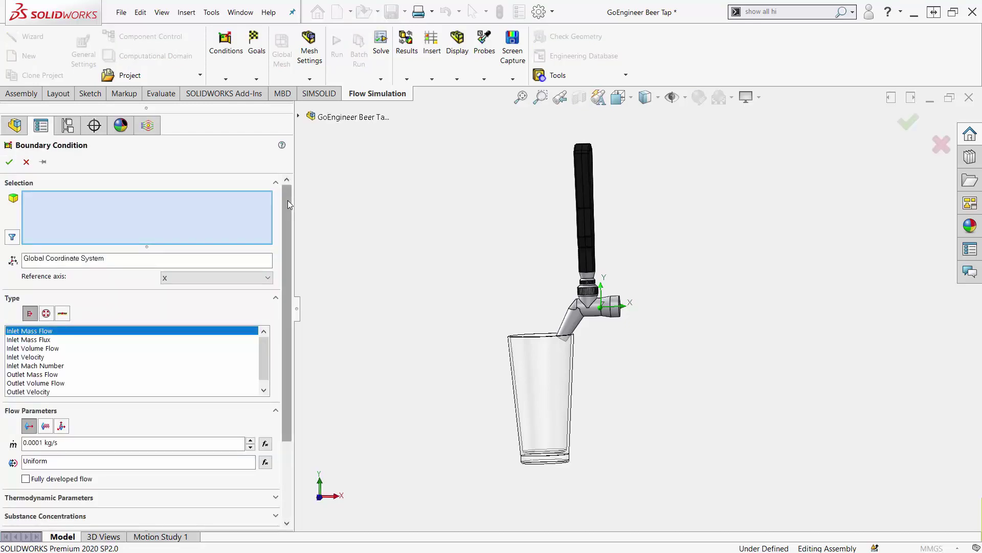
{"action": "left_click_drag", "start_coordinate": [287, 200], "coordinate": [301, 178]}
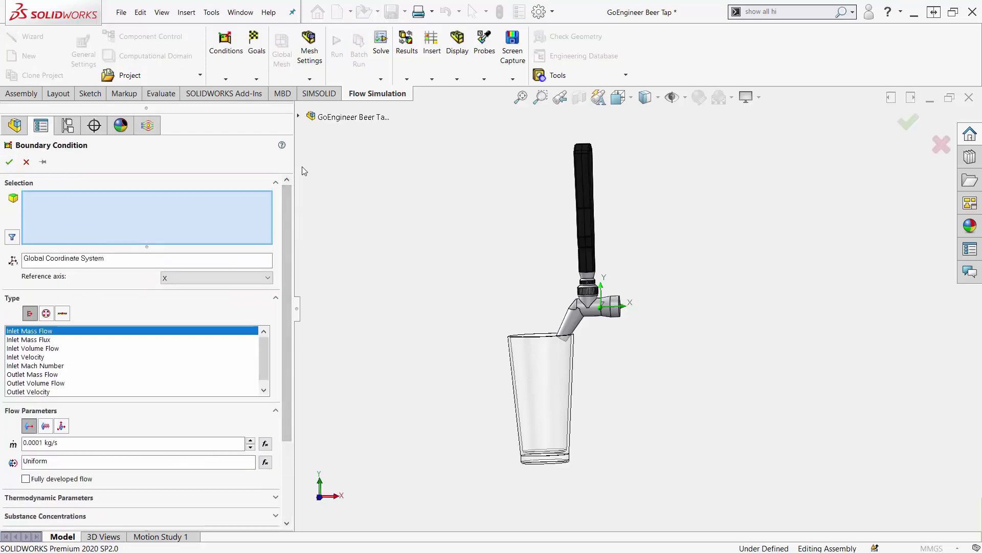
{"action": "left_click", "coordinate": [55, 348]}
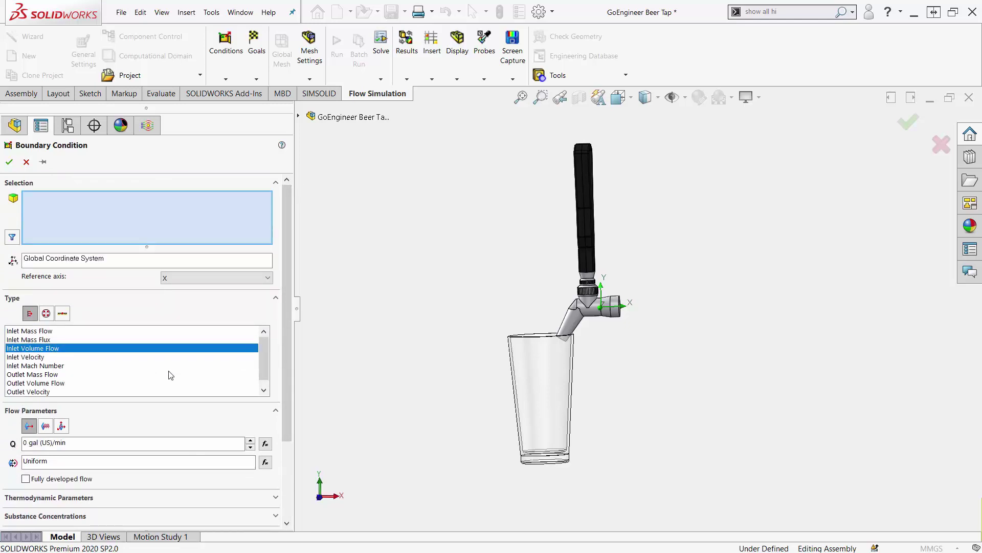
{"action": "left_click", "coordinate": [18, 443]}
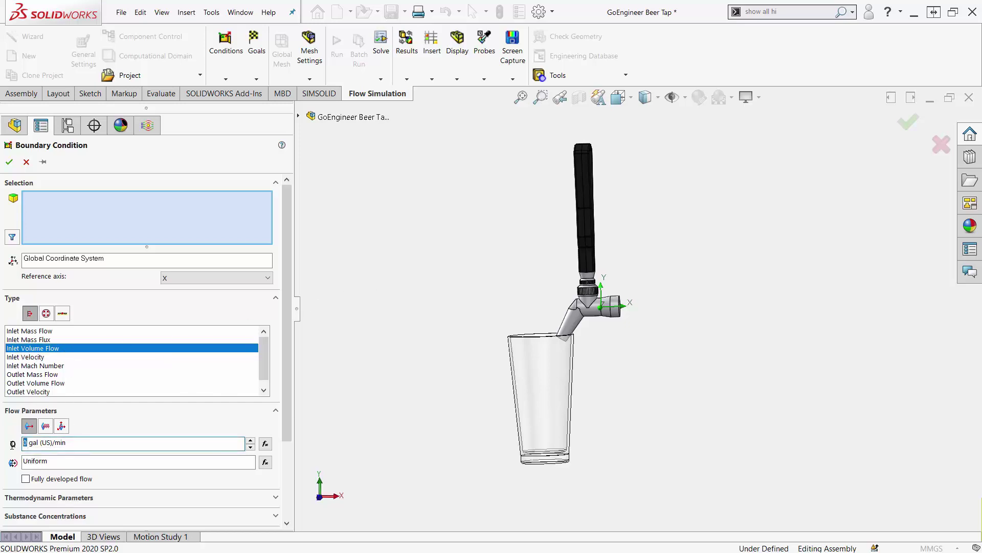
{"action": "type", "text": "1"}
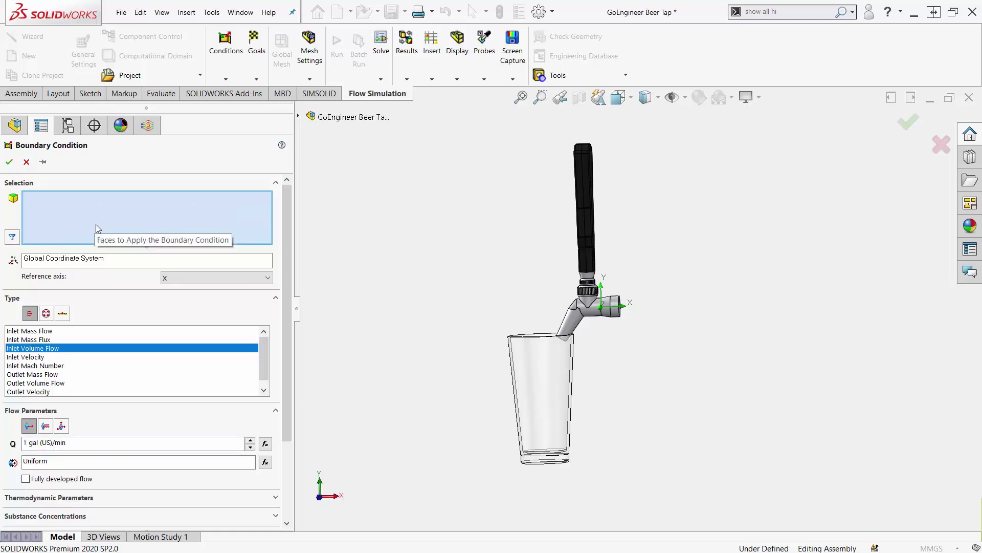
Step: Apply the inlet volume flow to the hidden face inside the tap's spout, picking it through the glass
{"action": "middle_click_drag", "start_coordinate": [625, 360], "coordinate": [711, 263]}
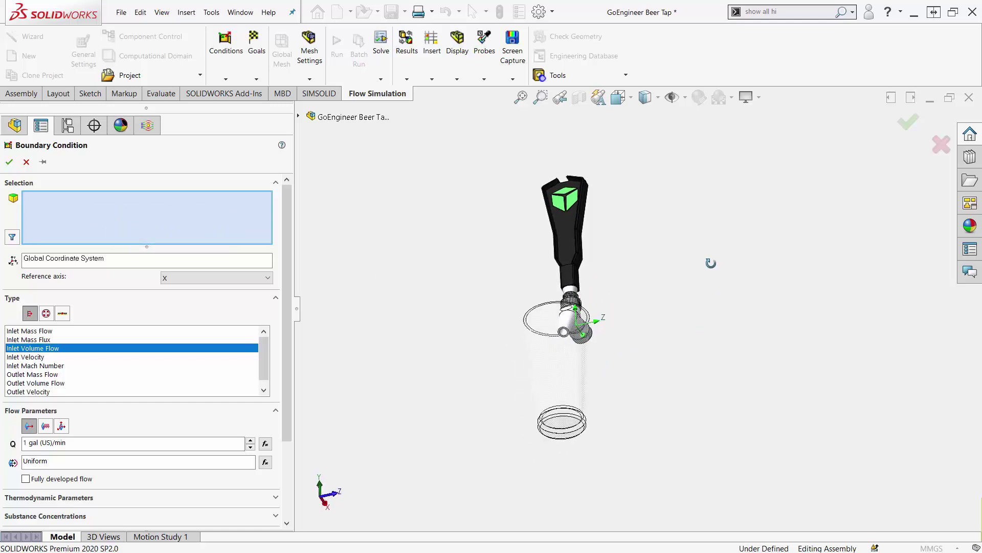
{"action": "scroll", "coordinate": [563, 341], "scroll_direction": "down", "scroll_amount": 7}
{"action": "middle_click_drag", "start_coordinate": [574, 315], "coordinate": [560, 348]}
{"action": "right_click", "coordinate": [559, 384]}
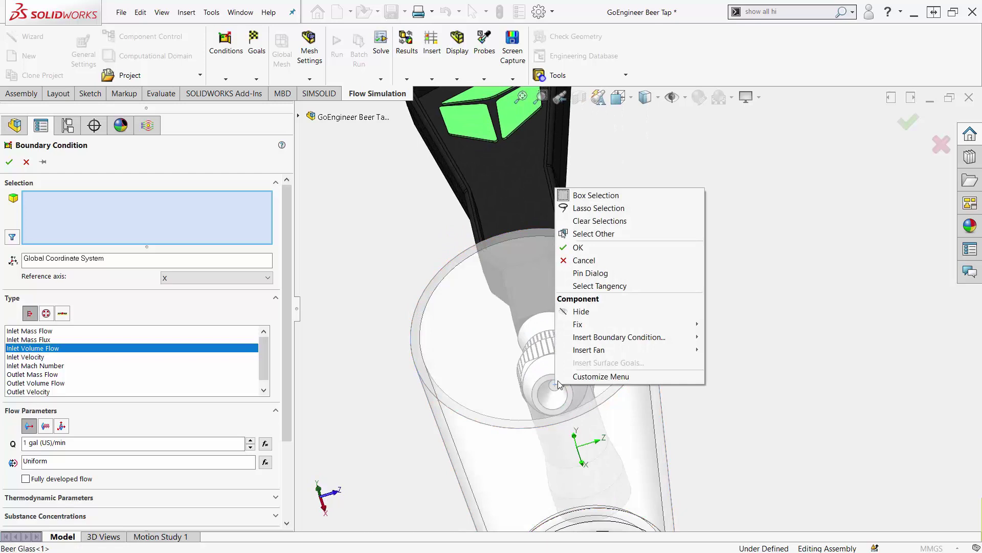
{"action": "left_click", "coordinate": [593, 233]}
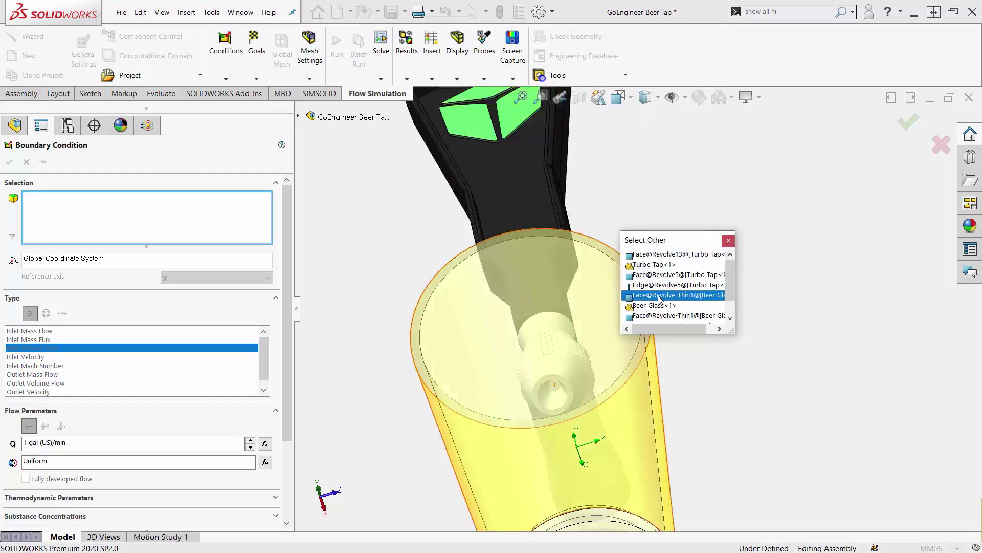
{"action": "left_click", "coordinate": [656, 323]}
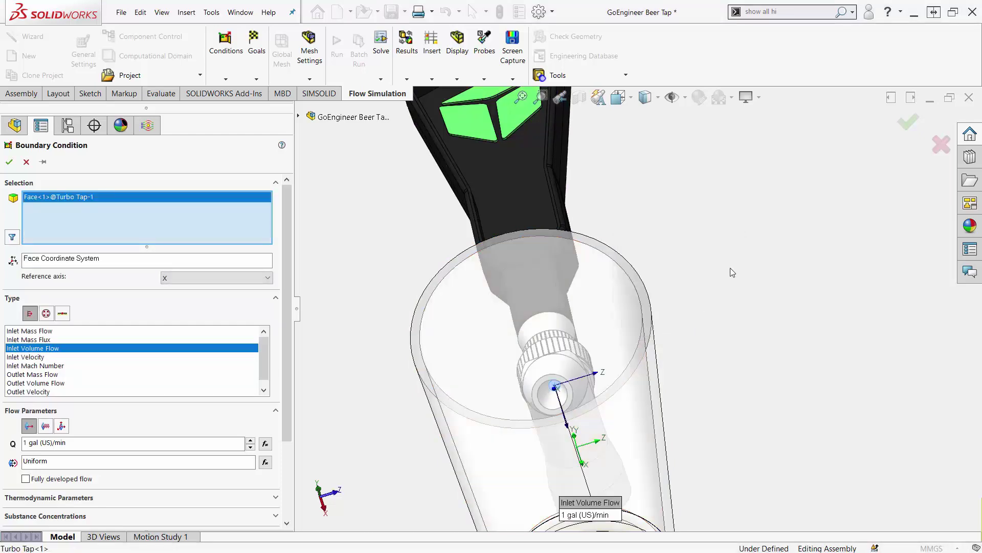
{"action": "middle_click_drag", "start_coordinate": [730, 268], "coordinate": [681, 406]}
{"action": "scroll", "coordinate": [685, 410], "scroll_direction": "up", "scroll_amount": 5}
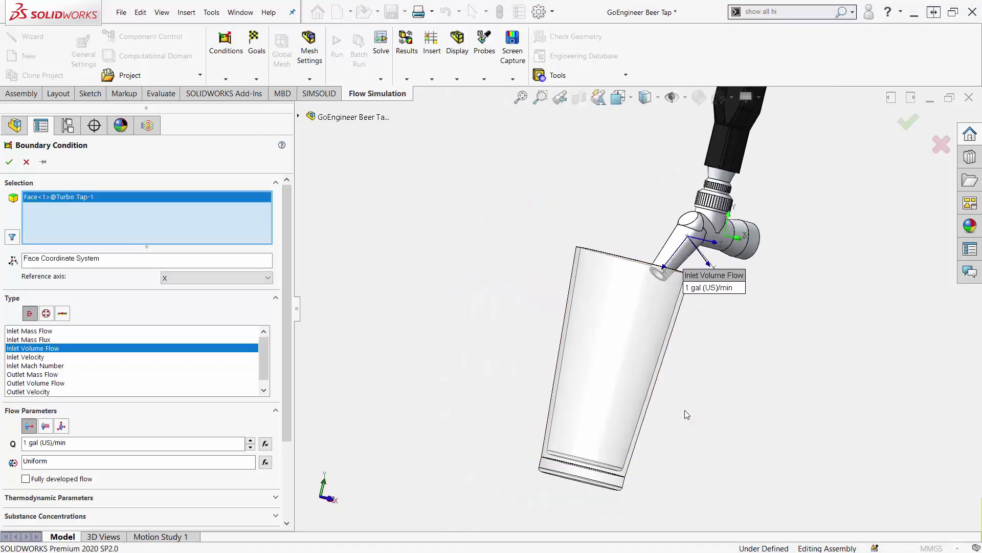
{"action": "middle_click_drag", "start_coordinate": [674, 350], "coordinate": [649, 394]}
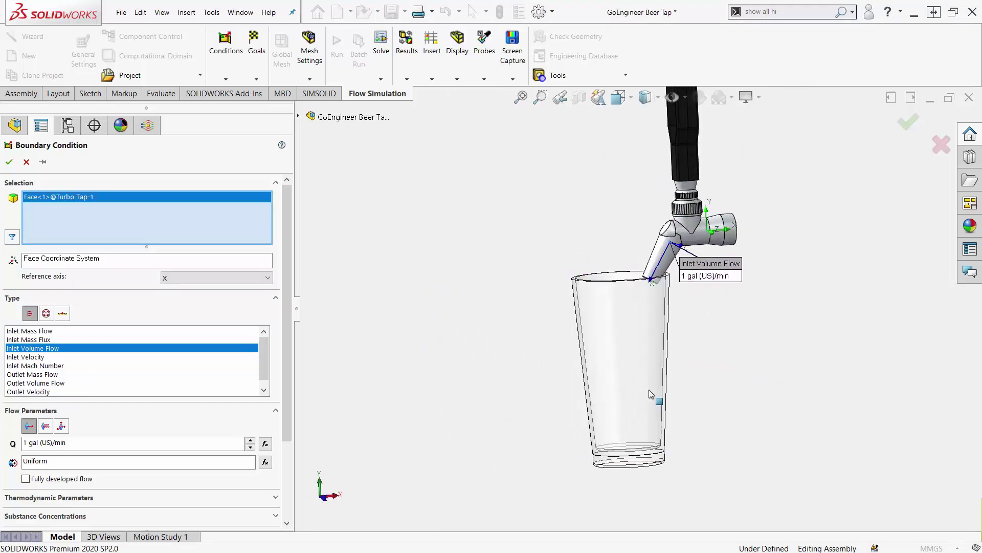
{"action": "middle_click_drag", "start_coordinate": [748, 395], "coordinate": [778, 350]}
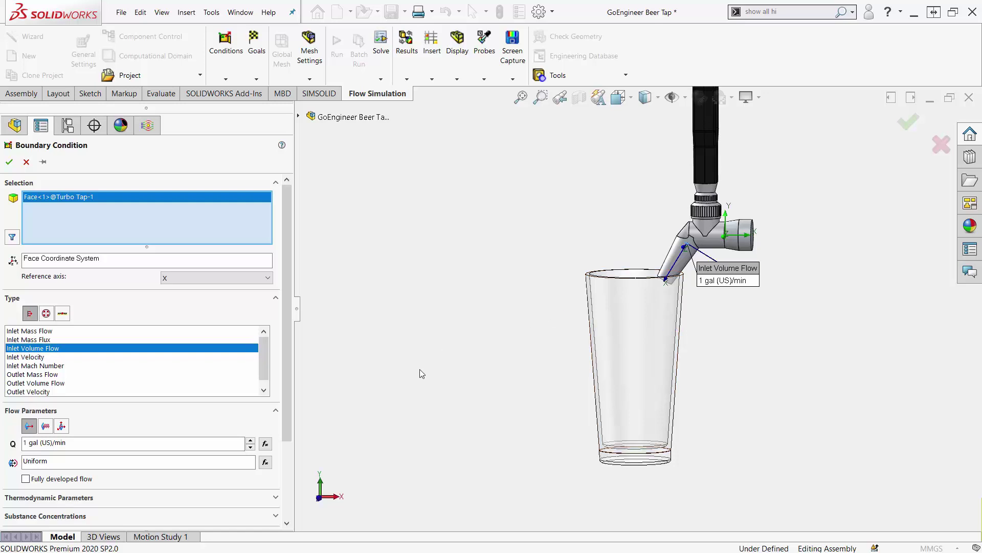
Step: Make the inlet flow rate depend on an F(time) table, starting with 1 gal (US)/min at 0 s
{"action": "left_click", "coordinate": [266, 446]}
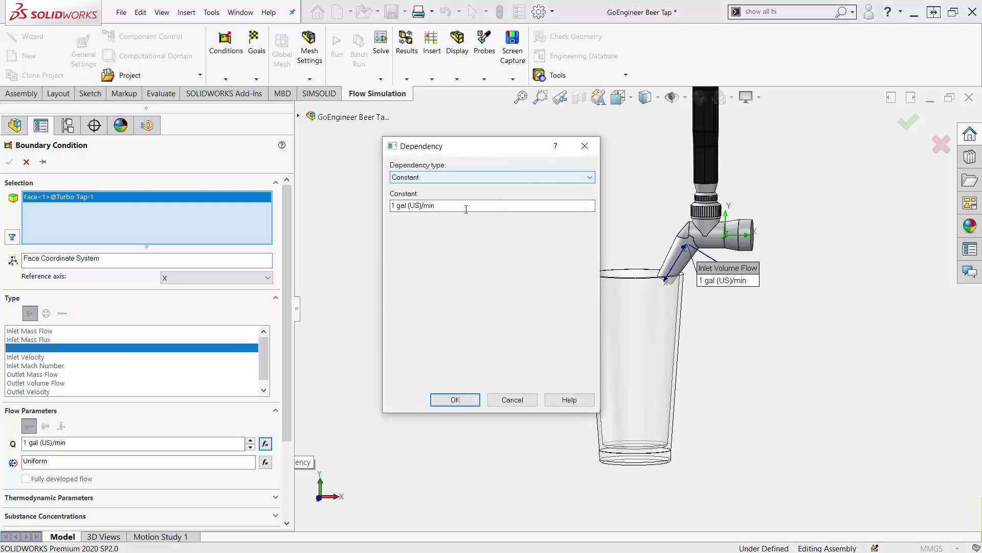
{"action": "left_click", "coordinate": [474, 178]}
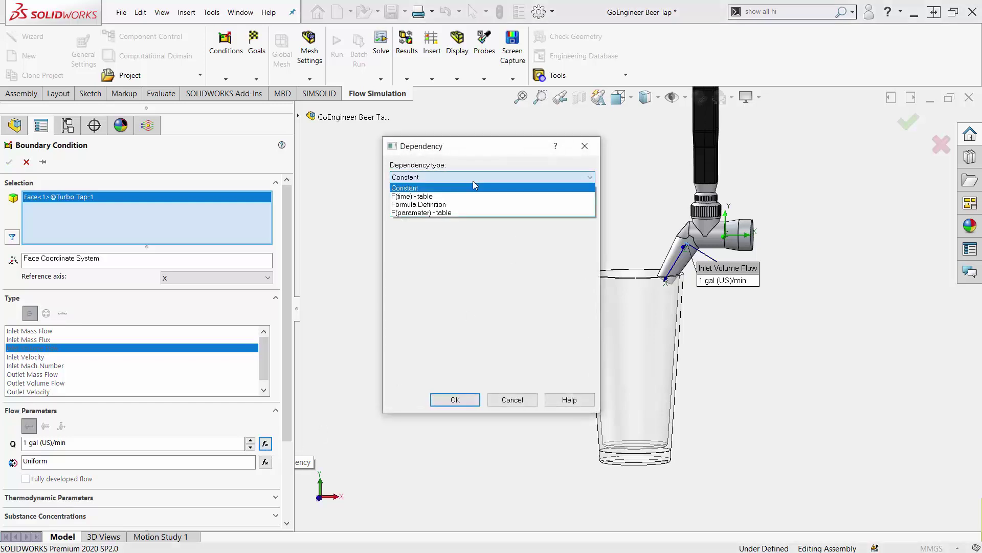
{"action": "left_click", "coordinate": [446, 197]}
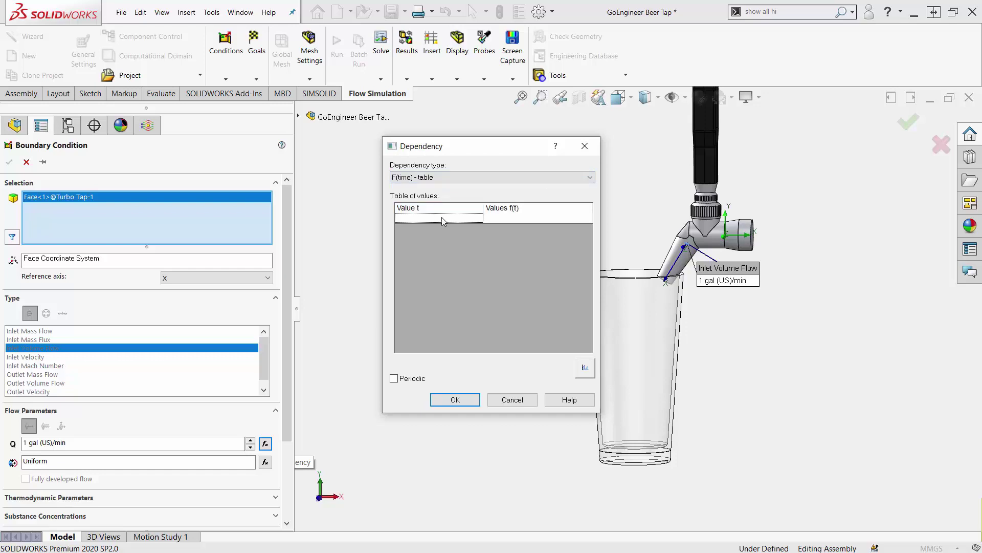
{"action": "type", "text": "0"}
{"action": "left_click", "coordinate": [492, 219]}
{"action": "type", "text": "1"}
Step: Add table points of 1 gal (US)/min at 1 s and 0 gal (US)/min at 2 s, plot the curve and accept the dependency
{"action": "left_click", "coordinate": [454, 230]}
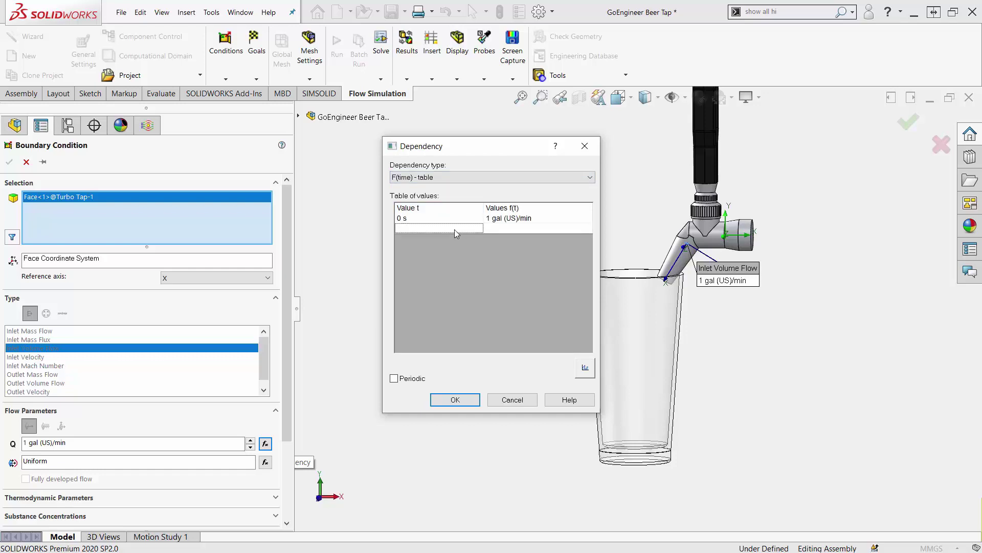
{"action": "type", "text": "1"}
{"action": "left_click", "coordinate": [514, 226]}
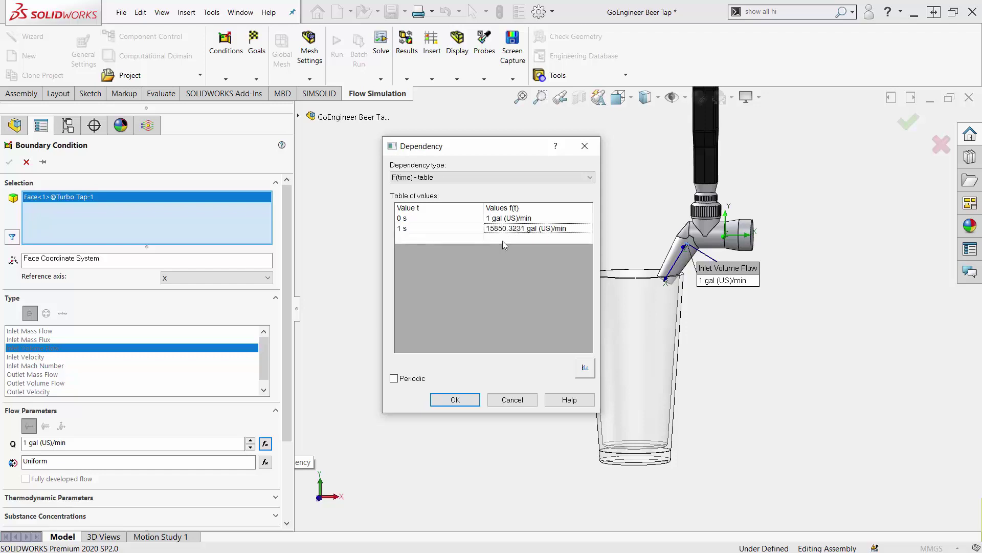
{"action": "type", "text": "1"}
{"action": "left_click", "coordinate": [443, 238]}
{"action": "type", "text": "2"}
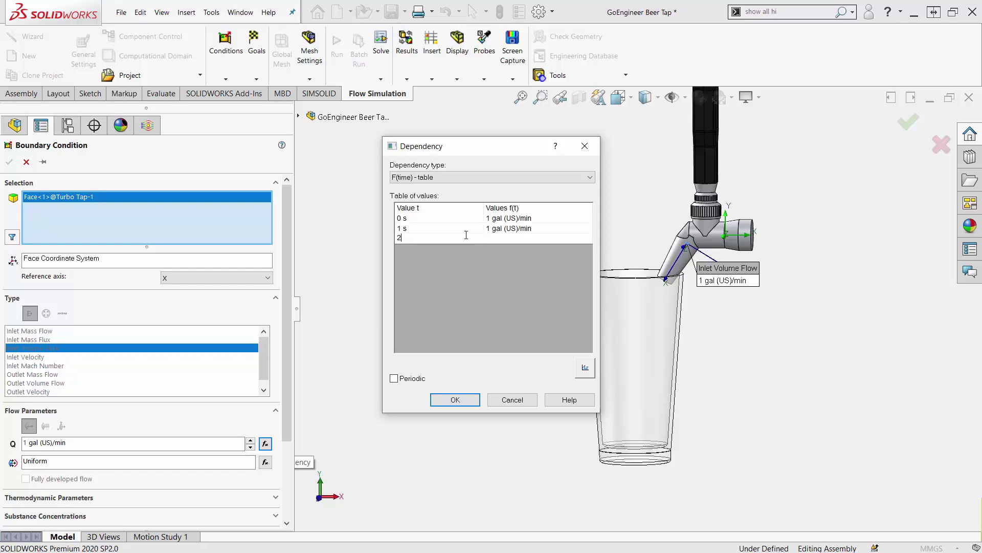
{"action": "left_click", "coordinate": [494, 238]}
{"action": "type", "text": "0"}
{"action": "left_click", "coordinate": [480, 288]}
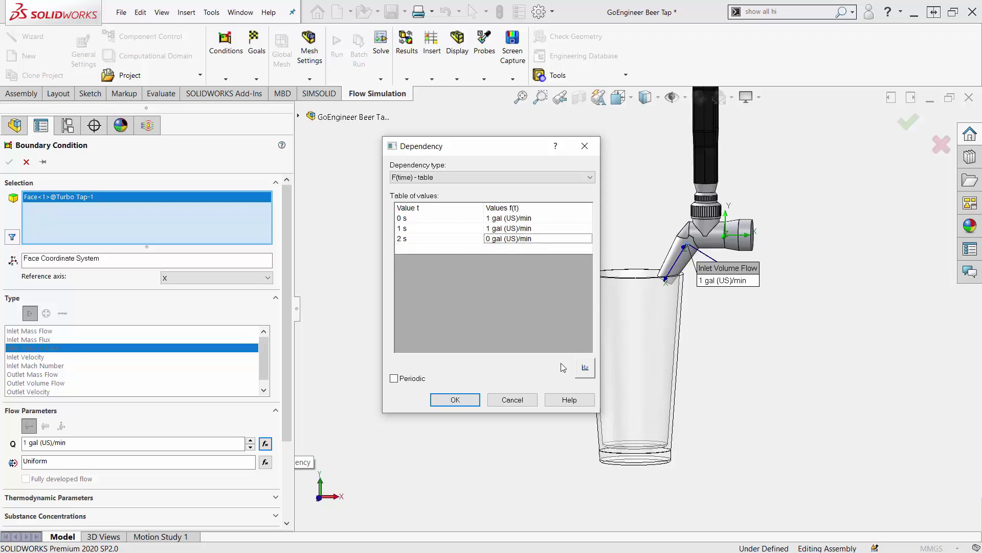
{"action": "left_click", "coordinate": [588, 369]}
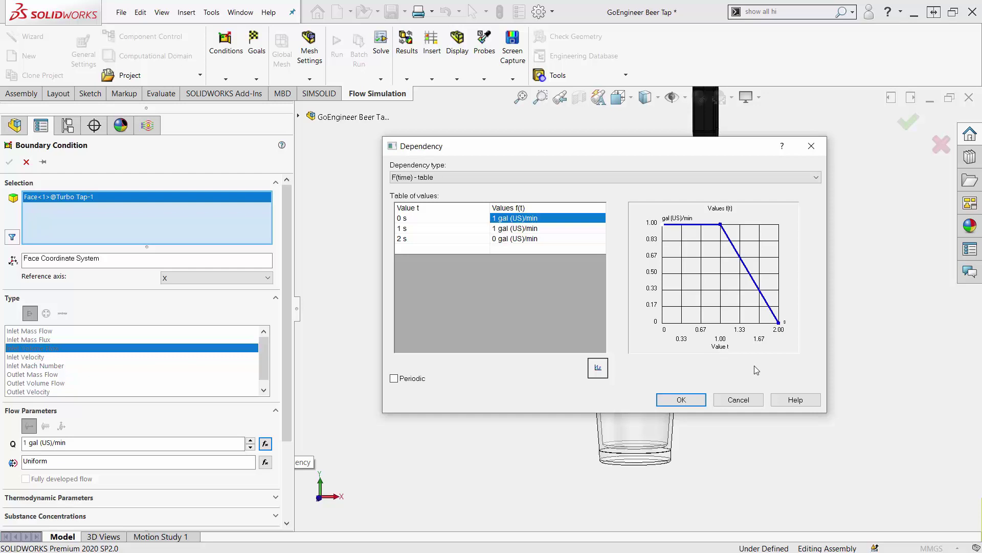
{"action": "left_click", "coordinate": [685, 400]}
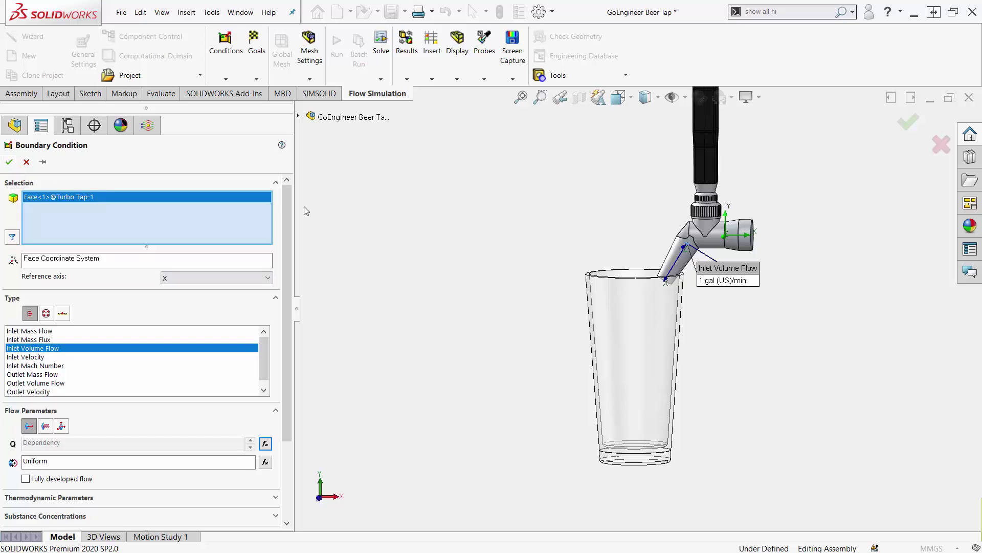
Step: Set the inlet's temperature to 273 K in the thermodynamic parameters
{"action": "left_click_drag", "start_coordinate": [285, 204], "coordinate": [284, 280]}
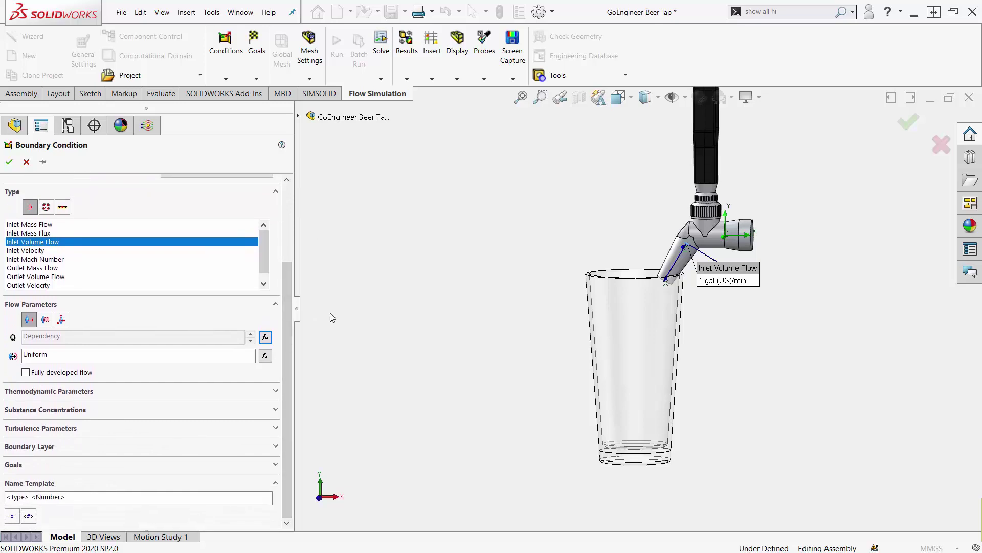
{"action": "left_click", "coordinate": [109, 394]}
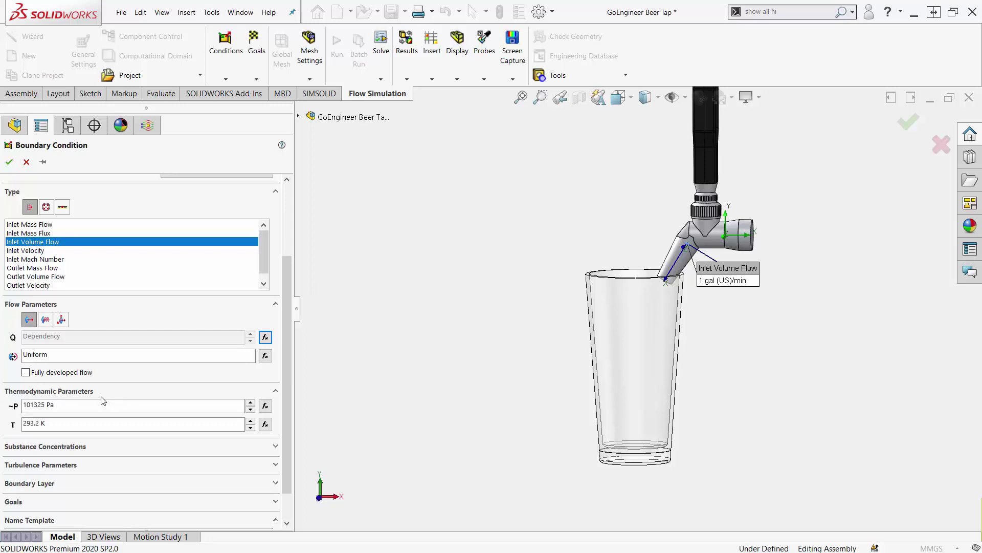
{"action": "left_click_drag", "start_coordinate": [51, 425], "coordinate": [1, 429]}
{"action": "type", "text": "273"}
{"action": "key", "text": "Return"}
Step: Choose Ethanol as the inlet's substance and accept the boundary condition
{"action": "left_click", "coordinate": [275, 446]}
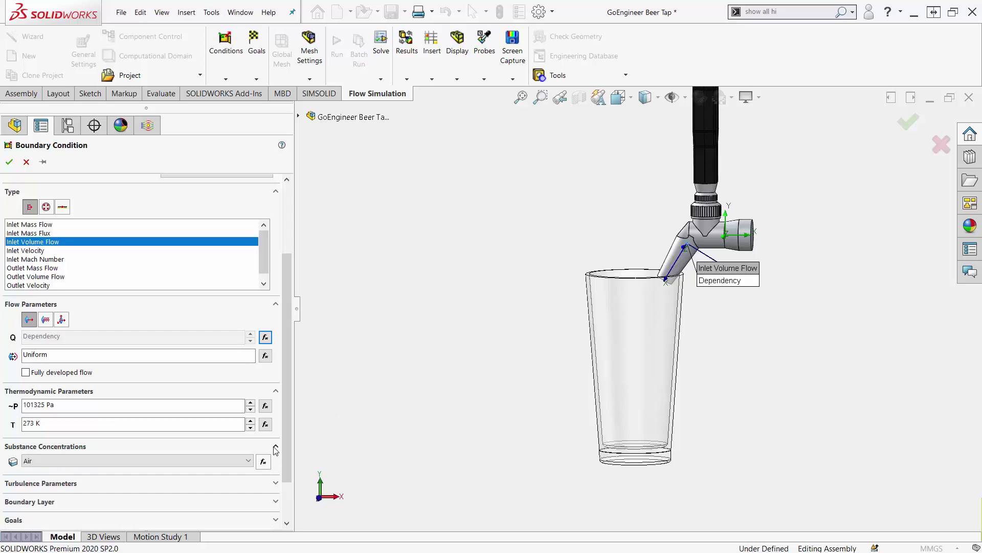
{"action": "left_click", "coordinate": [126, 463]}
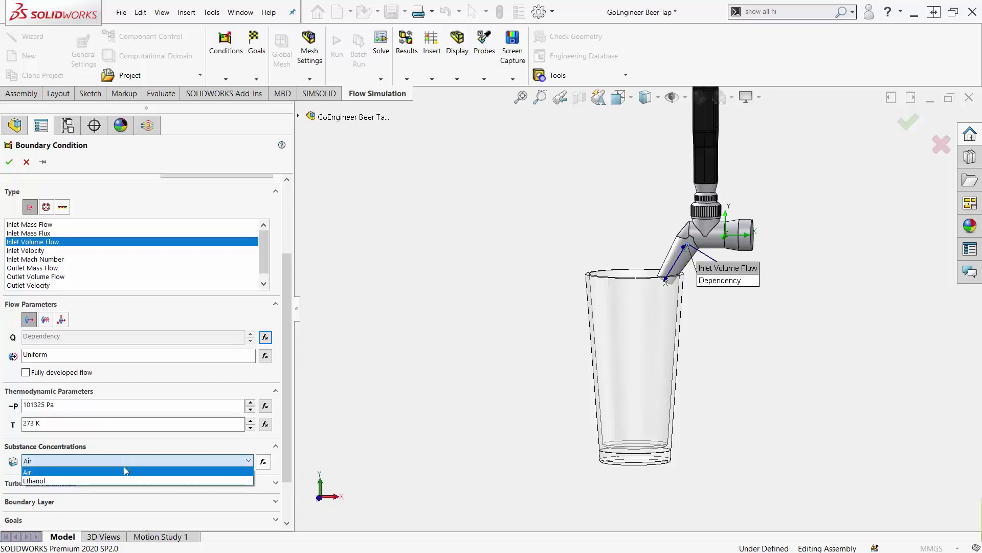
{"action": "left_click", "coordinate": [117, 484]}
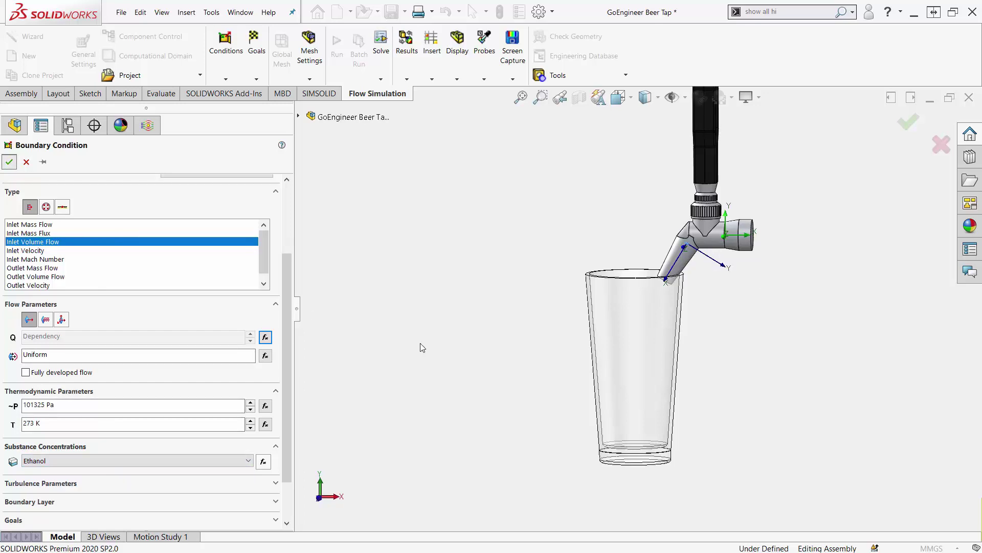
{"action": "key", "text": "Return"}
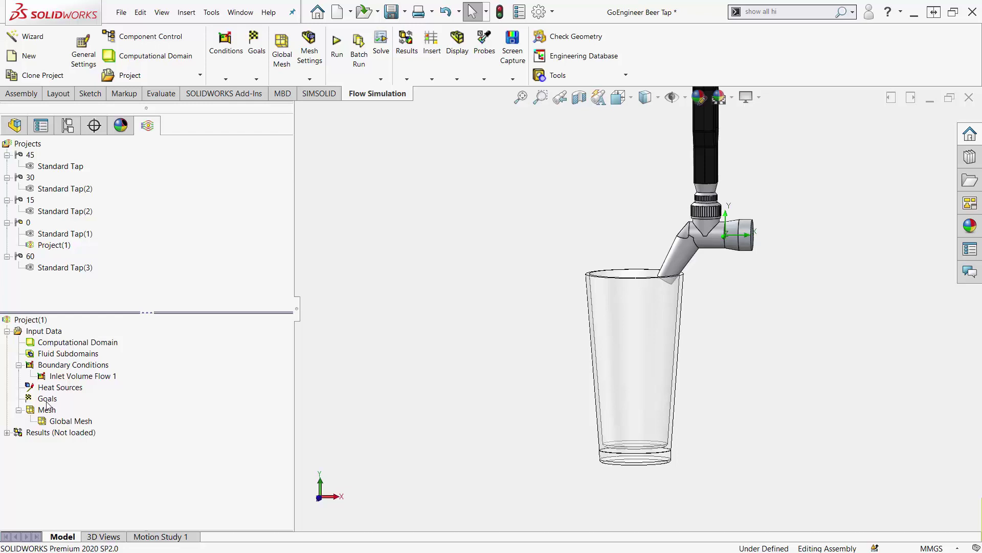
Step: Add a global goal for the maximum Turbulent Energy
{"action": "middle_click_drag", "start_coordinate": [429, 441], "coordinate": [441, 444]}
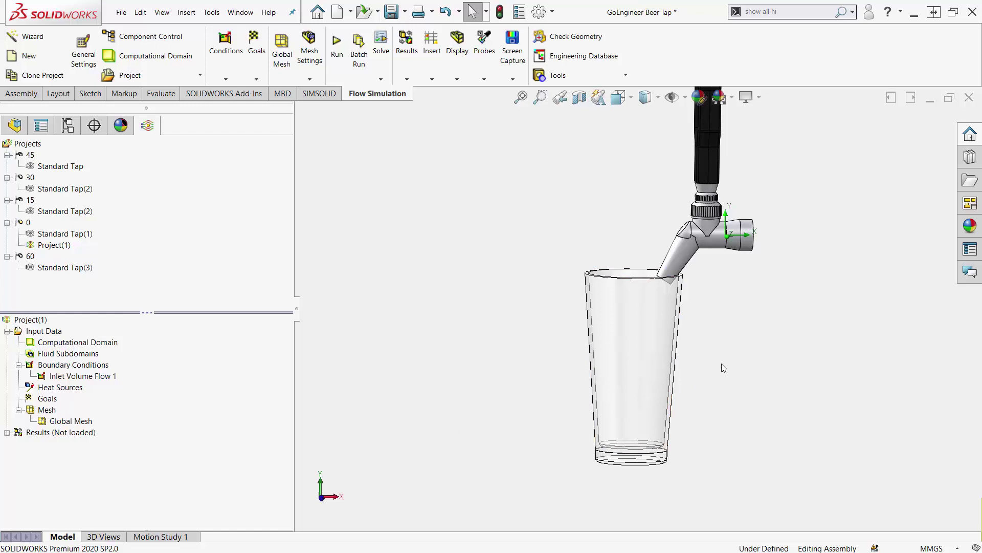
{"action": "scroll", "coordinate": [758, 344], "scroll_direction": "down", "scroll_amount": 2}
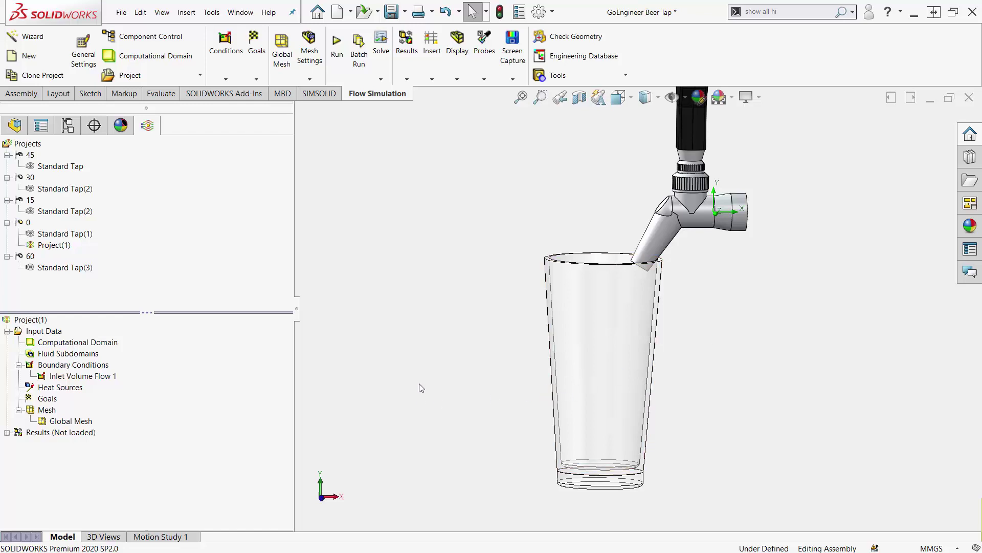
{"action": "right_click", "coordinate": [45, 401]}
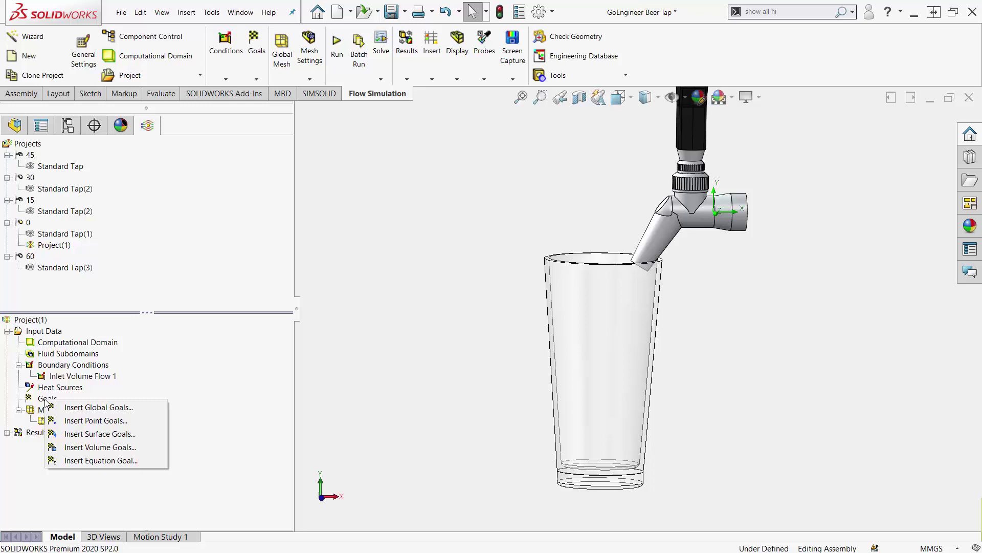
{"action": "left_click", "coordinate": [90, 406]}
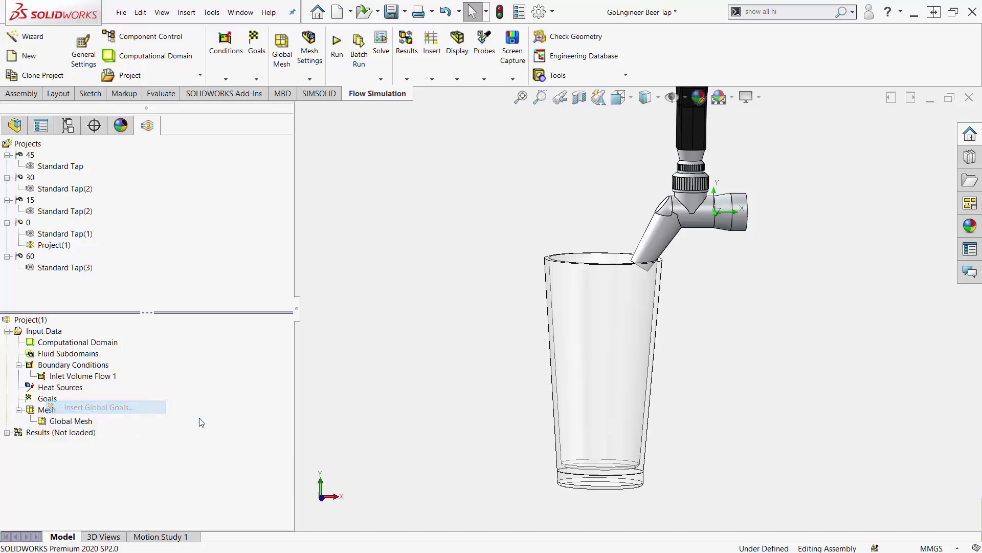
{"action": "left_click_drag", "start_coordinate": [275, 236], "coordinate": [274, 326]}
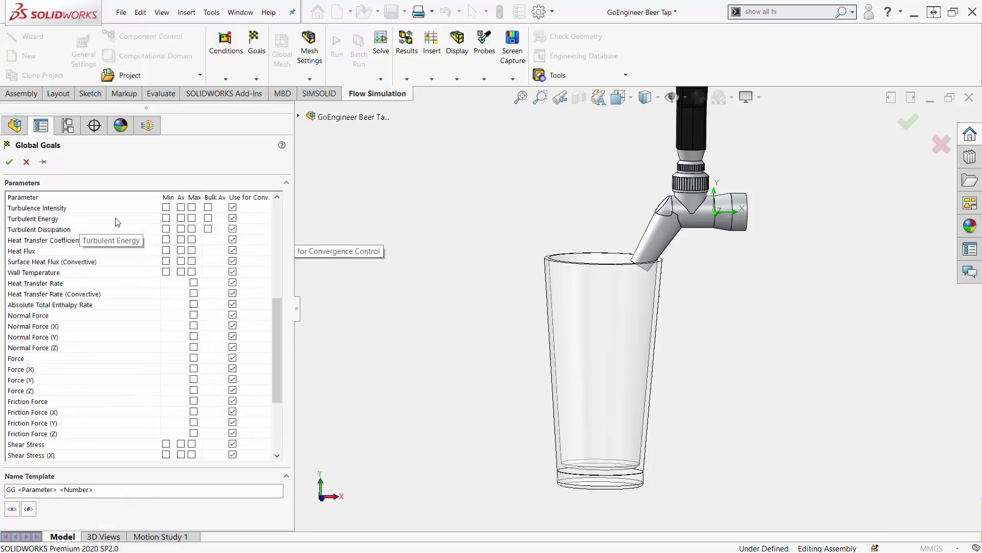
{"action": "left_click", "coordinate": [191, 218]}
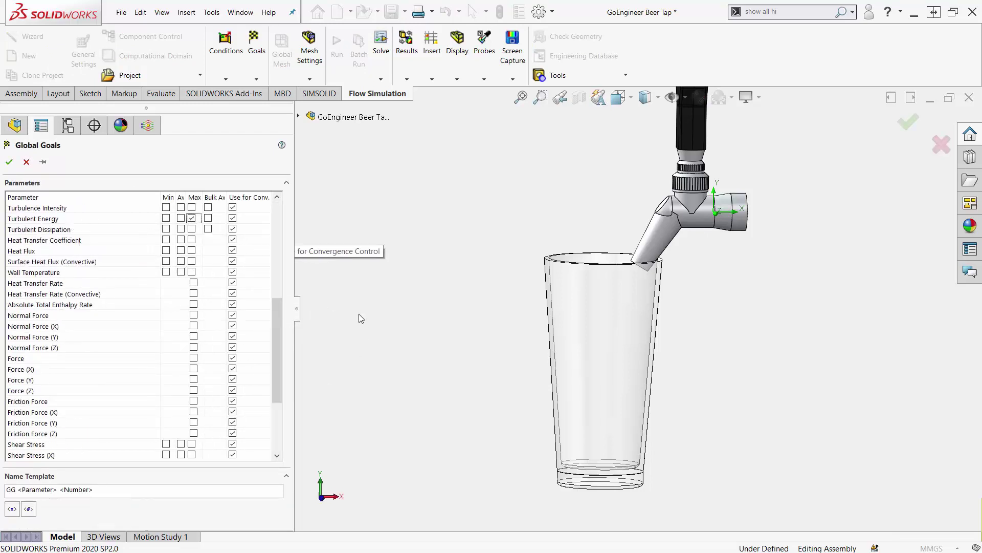
{"action": "left_click", "coordinate": [9, 163]}
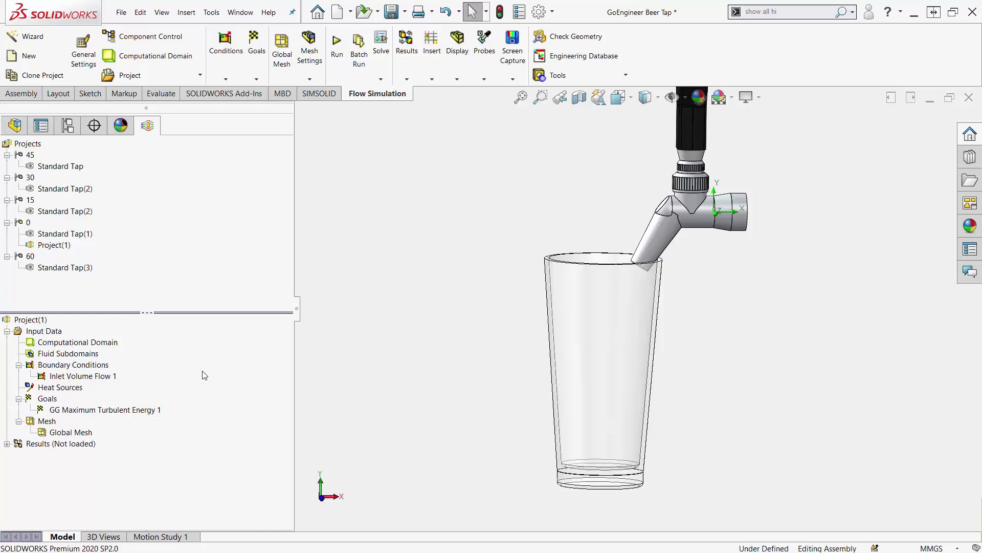
Step: Add global goals for the bulk average mass fraction and volume fraction of both air and ethanol
{"action": "right_click", "coordinate": [51, 403]}
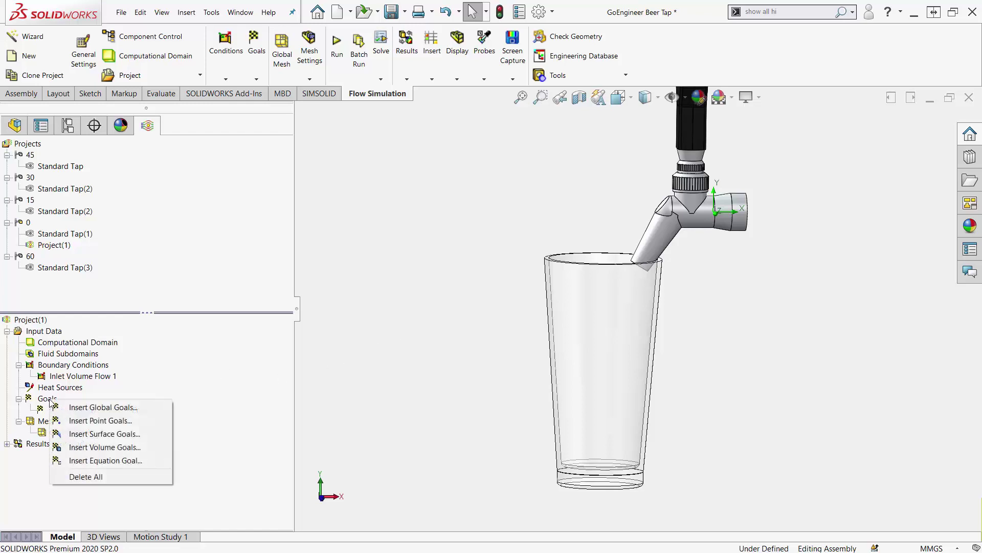
{"action": "left_click", "coordinate": [137, 409]}
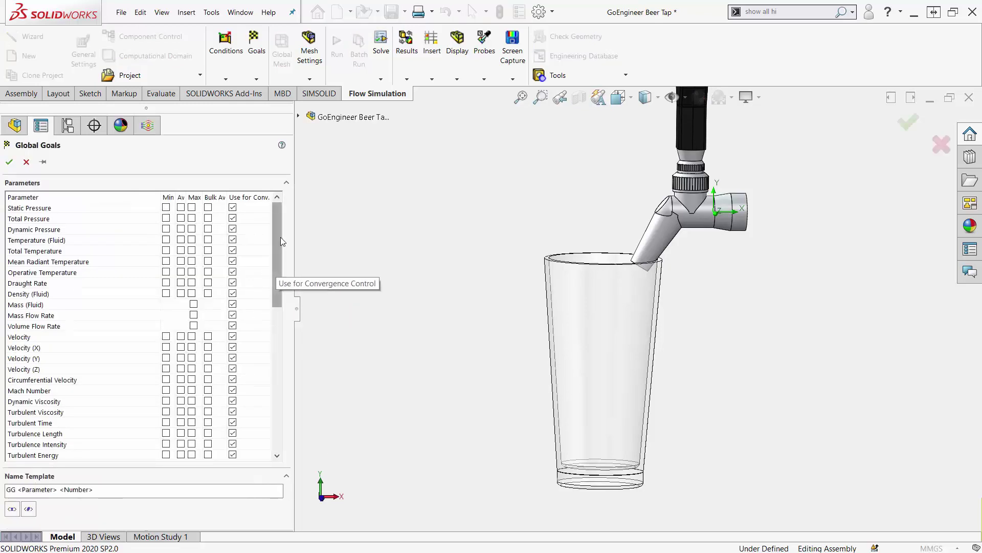
{"action": "left_click_drag", "start_coordinate": [279, 237], "coordinate": [289, 401]}
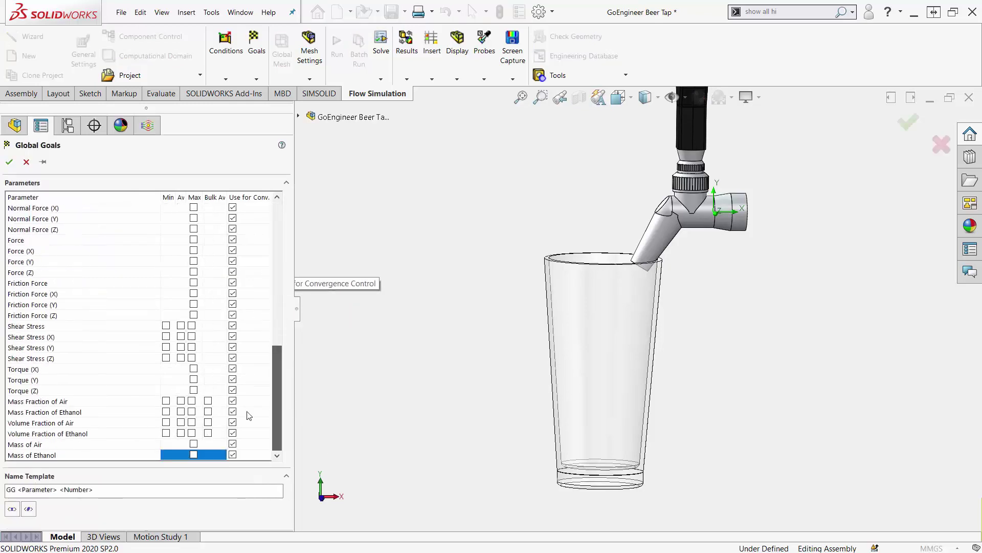
{"action": "left_click", "coordinate": [208, 400]}
{"action": "left_click", "coordinate": [207, 411]}
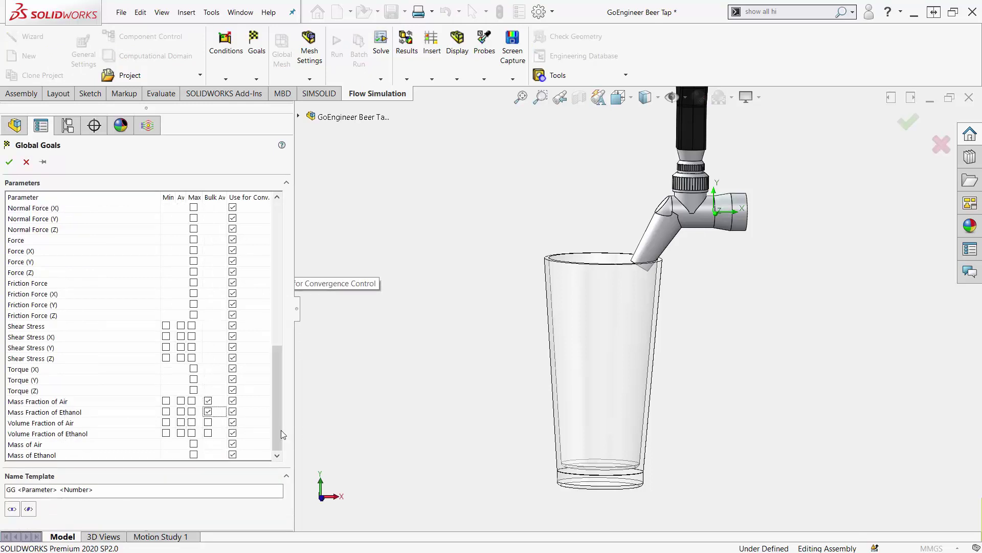
{"action": "left_click", "coordinate": [208, 422]}
{"action": "left_click", "coordinate": [208, 433]}
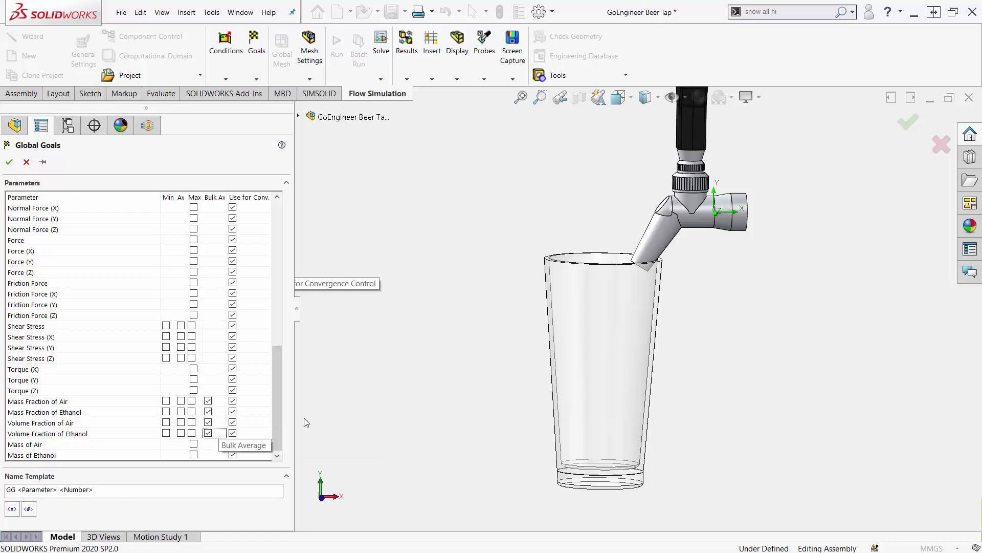
{"action": "left_click", "coordinate": [10, 163]}
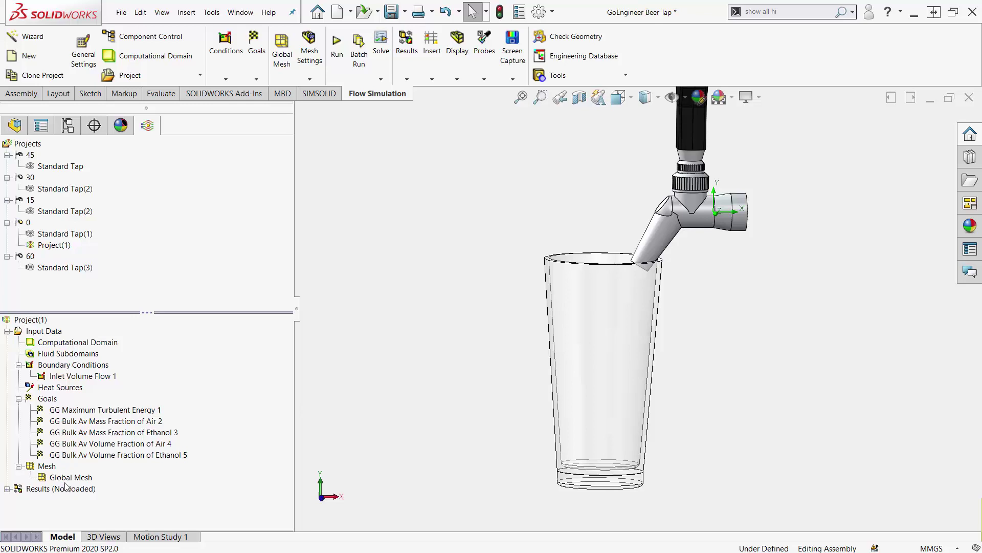
{"action": "key", "text": "ctrl+shift+3"}
{"action": "mouse_move", "coordinate": [339, 369]}
{"action": "left_mouse_down"}
{"action": "mouse_move", "coordinate": [340, 310]}
{"action": "mouse_move", "coordinate": [423, 263]}
{"action": "mouse_move", "coordinate": [447, 296]}
{"action": "mouse_move", "coordinate": [450, 357]}
{"action": "mouse_move", "coordinate": [339, 368]}
{"action": "left_mouse_up"}
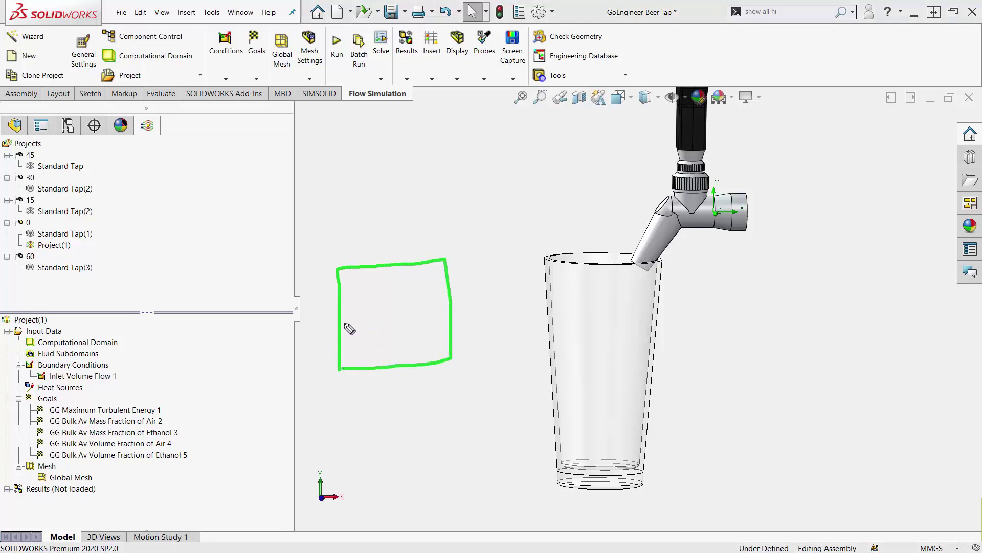
{"action": "left_click_drag", "start_coordinate": [342, 324], "coordinate": [441, 288]}
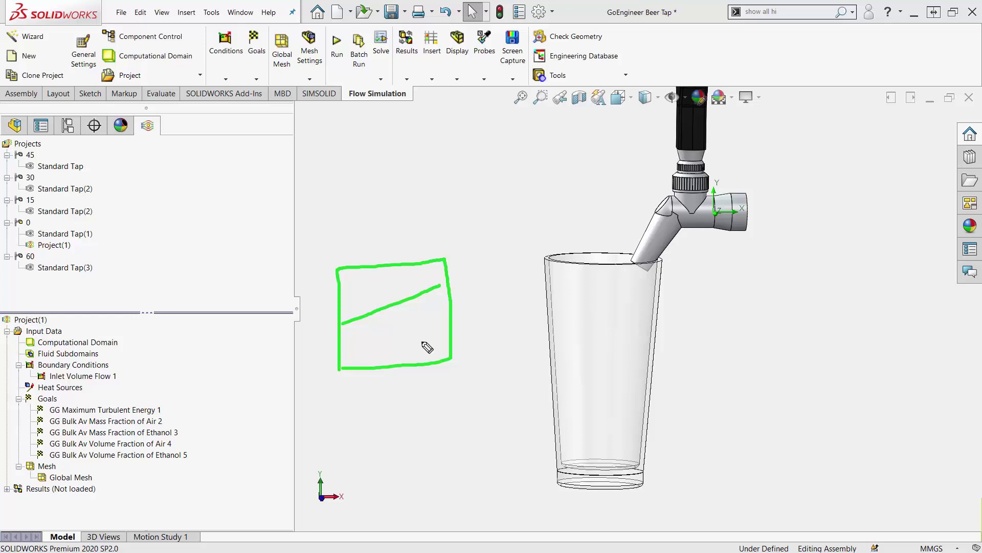
{"action": "mouse_move", "coordinate": [483, 346]}
{"action": "left_mouse_down"}
{"action": "mouse_move", "coordinate": [487, 329]}
{"action": "mouse_move", "coordinate": [499, 346]}
{"action": "mouse_move", "coordinate": [481, 345]}
{"action": "left_mouse_up"}
{"action": "key", "text": "Escape"}
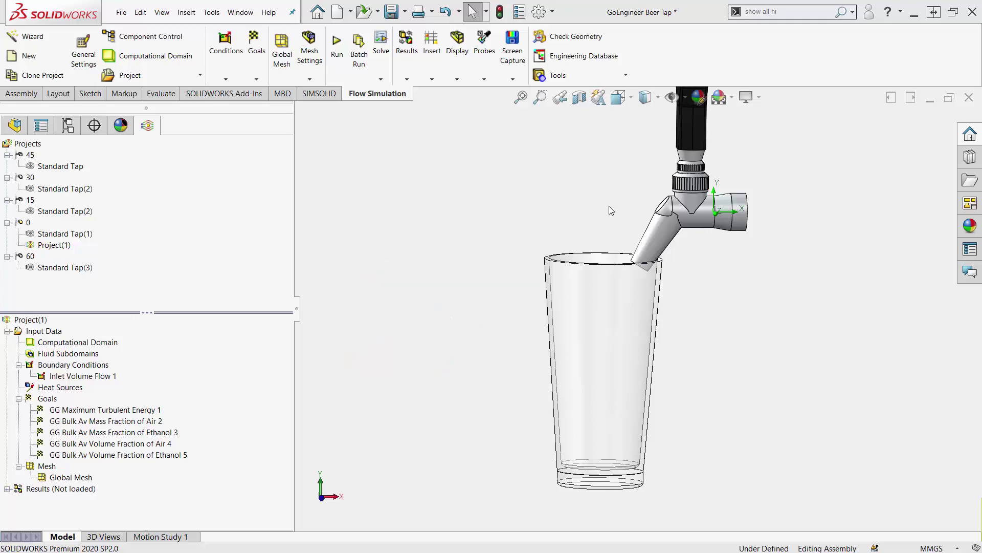
Step: Start inserting a local mesh in the project
{"action": "right_click", "coordinate": [51, 454]}
{"action": "right_click", "coordinate": [33, 467]}
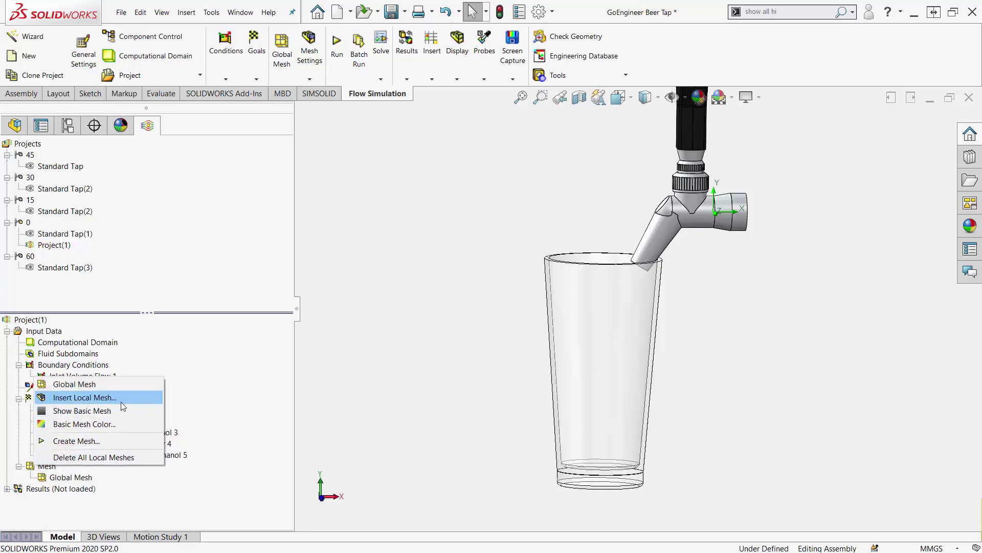
{"action": "left_click", "coordinate": [122, 399]}
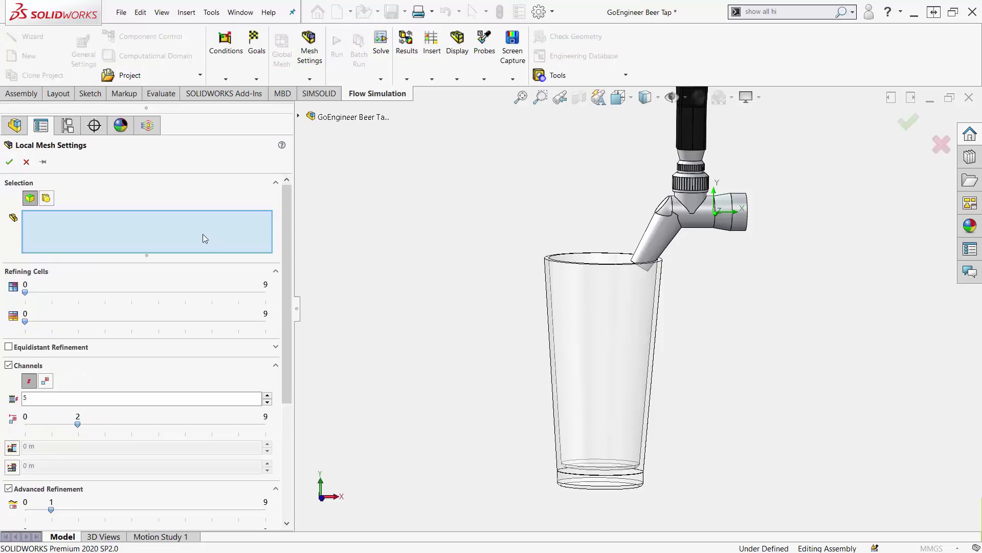
{"action": "left_click", "coordinate": [45, 198]}
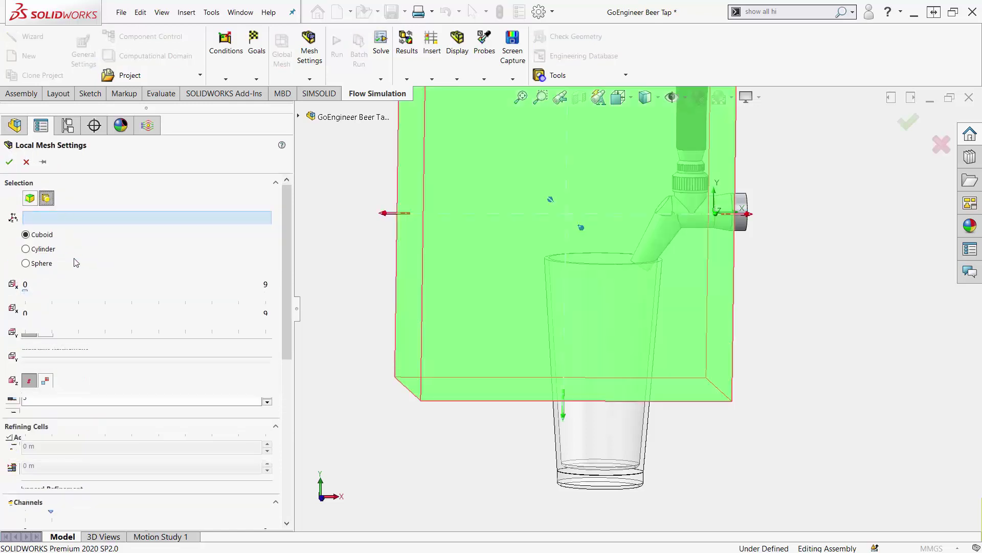
{"action": "middle_click_drag", "start_coordinate": [557, 398], "coordinate": [480, 407]}
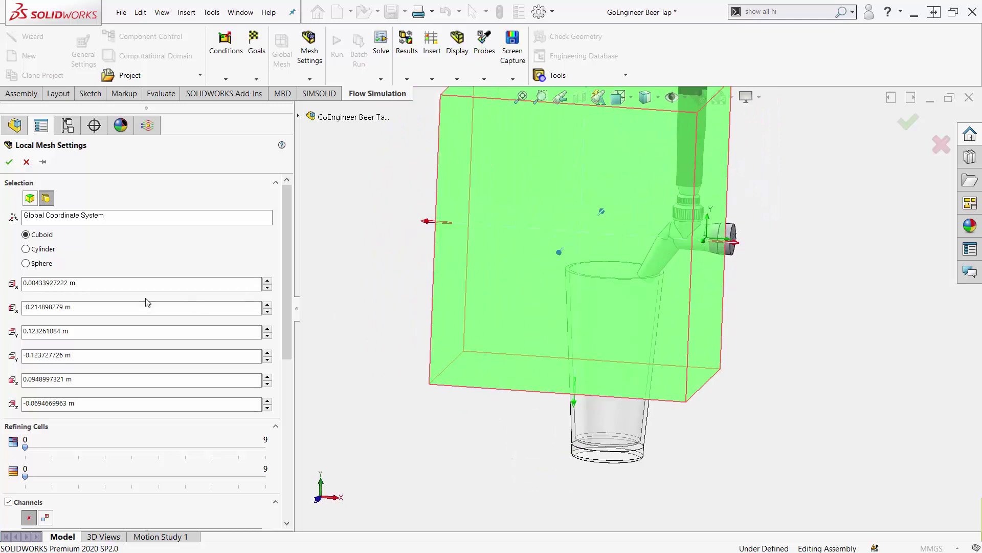
{"action": "left_click", "coordinate": [43, 249]}
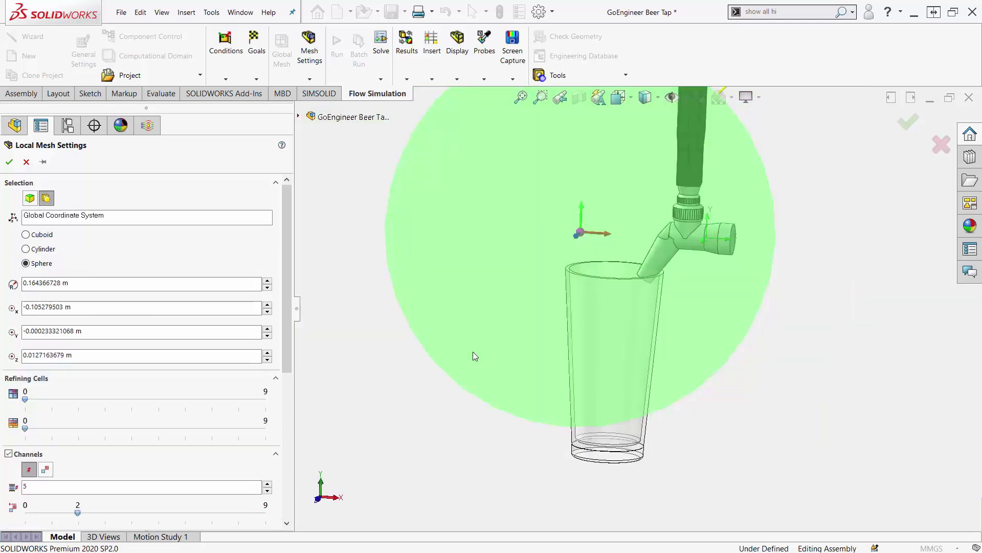
{"action": "left_click", "coordinate": [34, 197]}
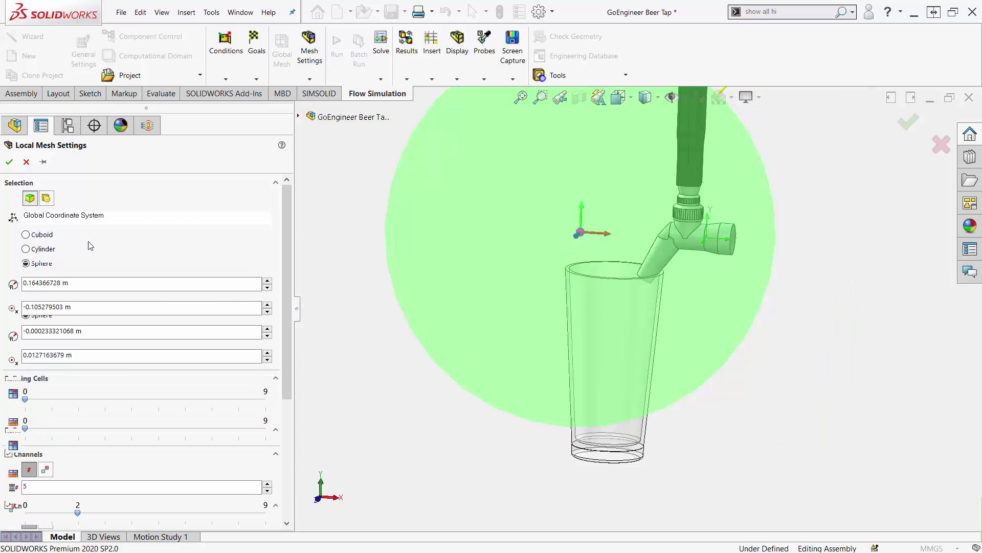
Step: Select the Beer Glass's Mesh body as the local mesh region and disable its solid components
{"action": "left_click", "coordinate": [299, 117]}
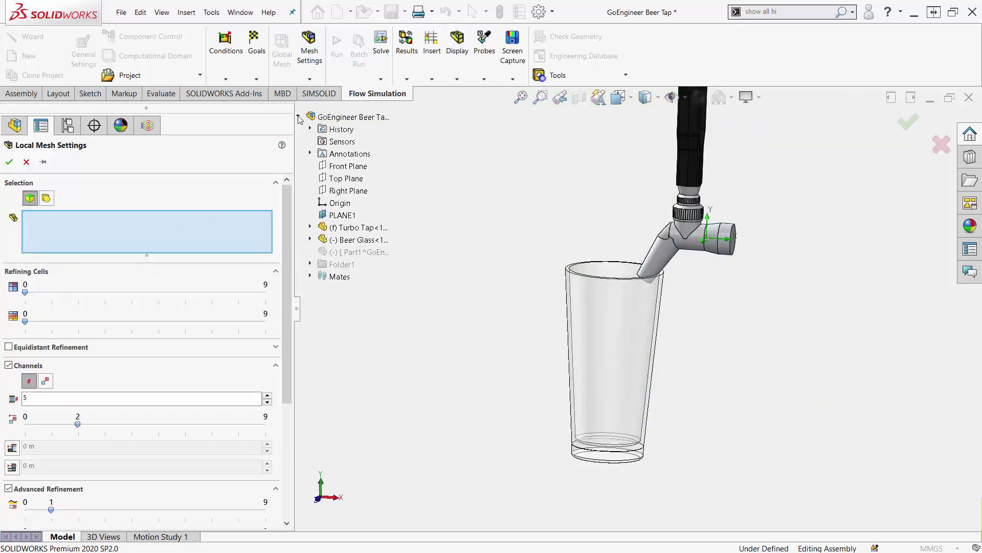
{"action": "left_click", "coordinate": [310, 240]}
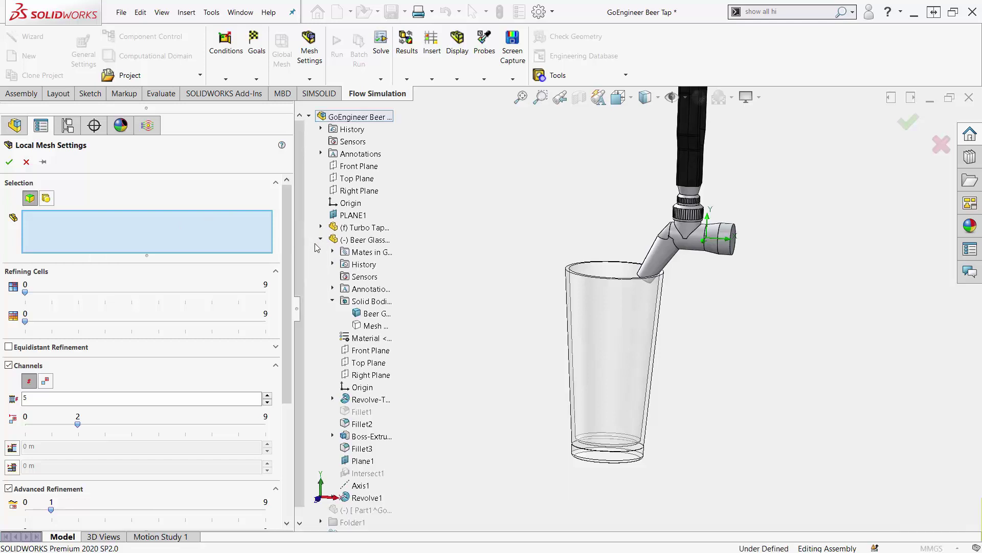
{"action": "left_click", "coordinate": [372, 328]}
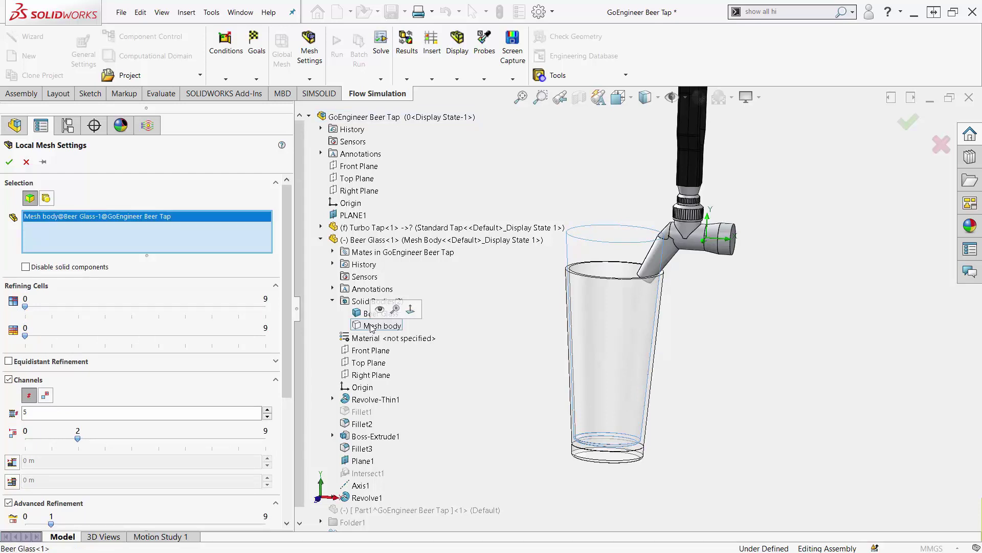
{"action": "left_click", "coordinate": [309, 116]}
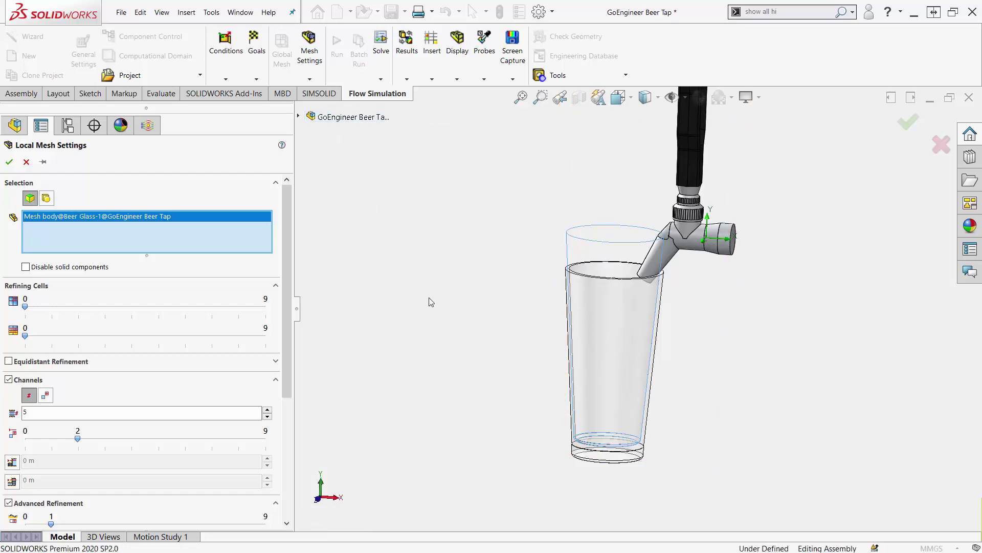
{"action": "scroll", "coordinate": [654, 390], "scroll_direction": "down", "scroll_amount": 2}
{"action": "mouse_move", "coordinate": [674, 338]}
{"action": "middle_mouse_down"}
{"action": "mouse_move", "coordinate": [599, 300]}
{"action": "mouse_move", "coordinate": [664, 332]}
{"action": "middle_mouse_up"}
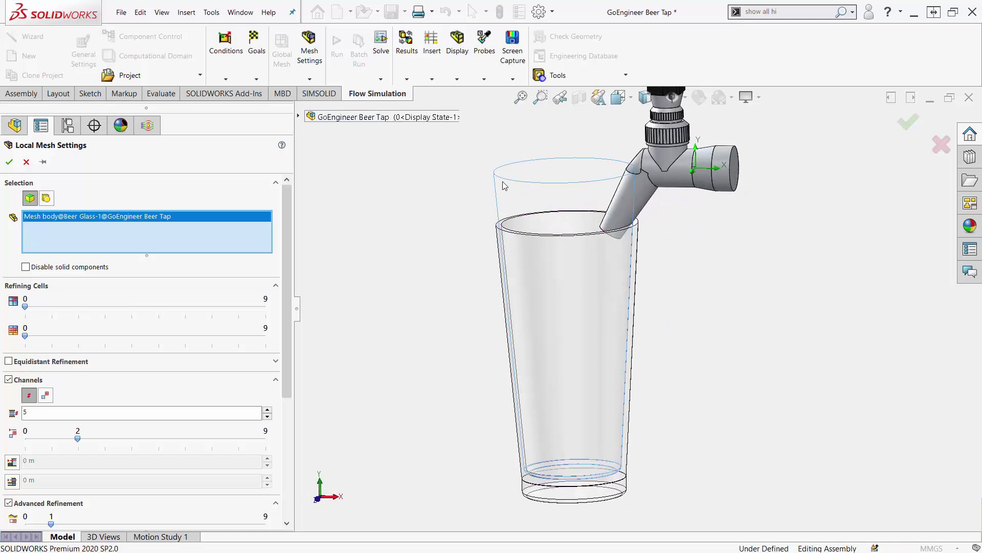
{"action": "middle_click_drag", "start_coordinate": [454, 193], "coordinate": [470, 226]}
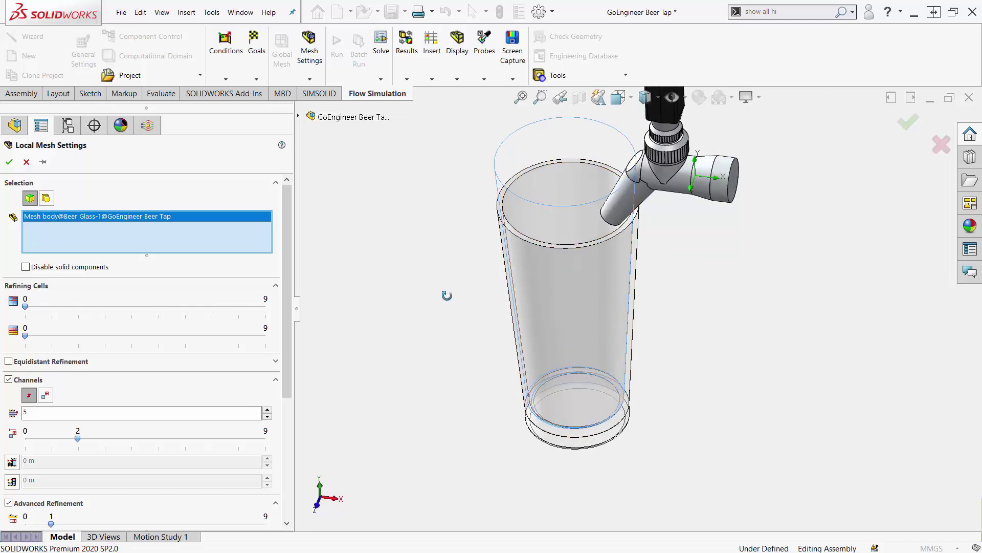
{"action": "mouse_move", "coordinate": [445, 291]}
{"action": "middle_mouse_down"}
{"action": "mouse_move", "coordinate": [445, 219]}
{"action": "mouse_move", "coordinate": [457, 200]}
{"action": "middle_mouse_up"}
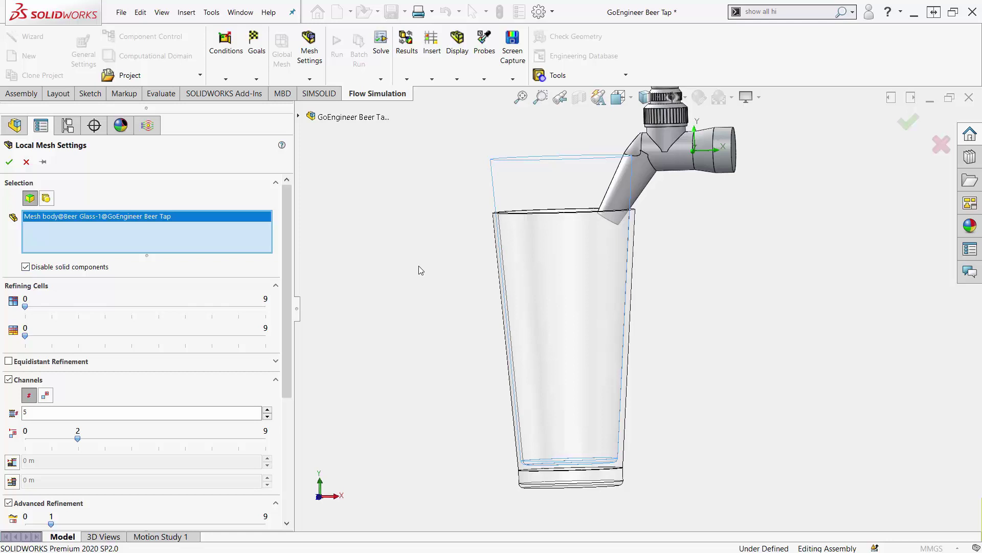
Step: Turn off the Channels and Advanced Refinement options of the local mesh
{"action": "left_click_drag", "start_coordinate": [285, 209], "coordinate": [295, 183]}
{"action": "left_click", "coordinate": [8, 379]}
{"action": "left_click", "coordinate": [9, 398]}
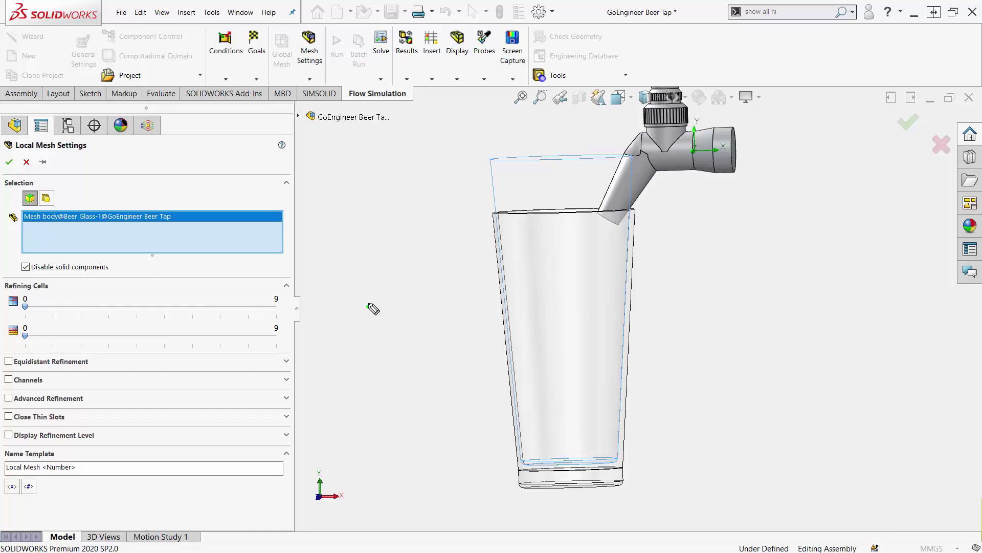
{"action": "mouse_move", "coordinate": [370, 307]}
{"action": "left_mouse_down"}
{"action": "mouse_move", "coordinate": [360, 236]}
{"action": "mouse_move", "coordinate": [454, 310]}
{"action": "mouse_move", "coordinate": [372, 313]}
{"action": "left_mouse_up"}
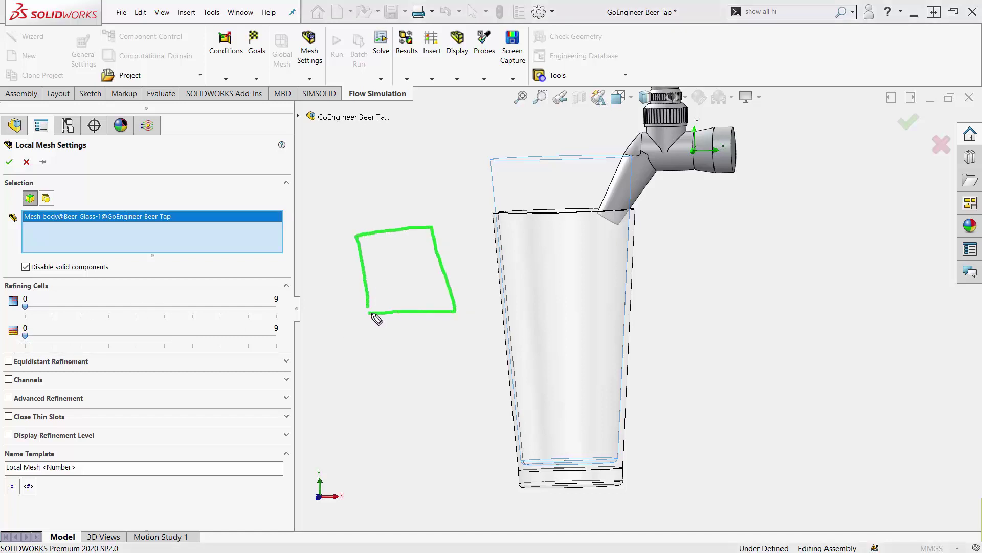
{"action": "mouse_move", "coordinate": [605, 505]}
{"action": "left_mouse_down"}
{"action": "mouse_move", "coordinate": [602, 447]}
{"action": "mouse_move", "coordinate": [649, 499]}
{"action": "mouse_move", "coordinate": [597, 503]}
{"action": "left_mouse_up"}
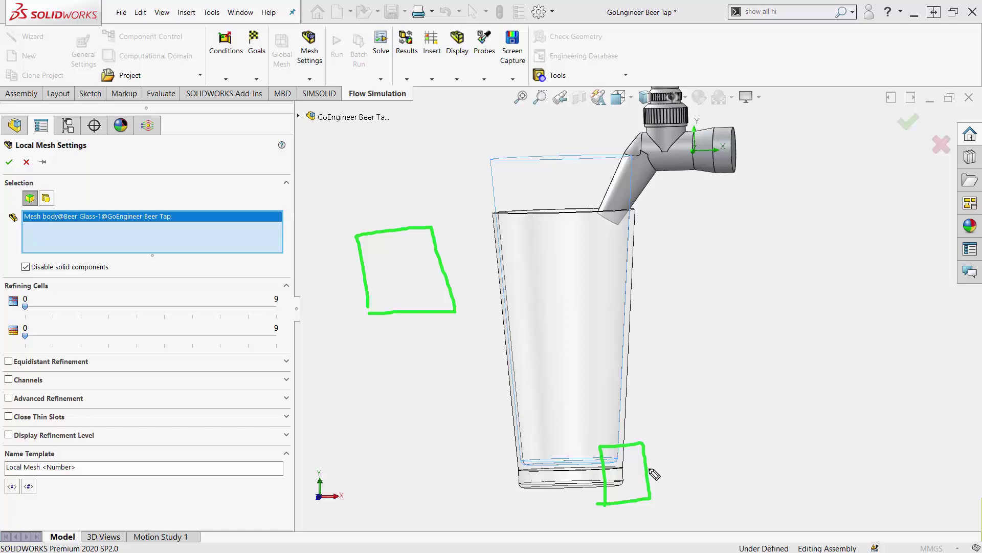
{"action": "mouse_move", "coordinate": [341, 187]}
{"action": "left_mouse_down"}
{"action": "mouse_move", "coordinate": [363, 188]}
{"action": "mouse_move", "coordinate": [385, 209]}
{"action": "mouse_move", "coordinate": [386, 182]}
{"action": "mouse_move", "coordinate": [426, 175]}
{"action": "mouse_move", "coordinate": [433, 191]}
{"action": "left_mouse_up"}
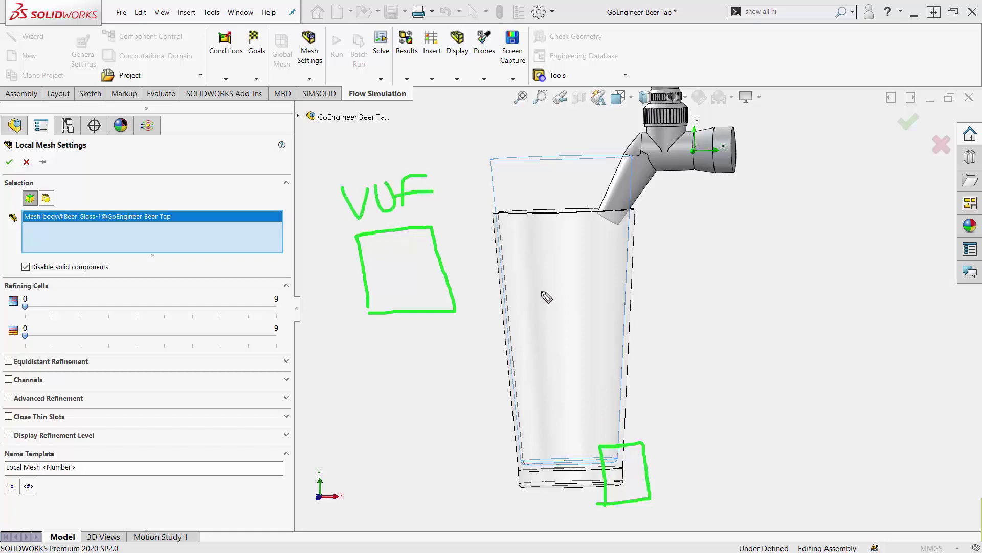
{"action": "left_click_drag", "start_coordinate": [545, 298], "coordinate": [550, 310]}
{"action": "key", "text": "Escape"}
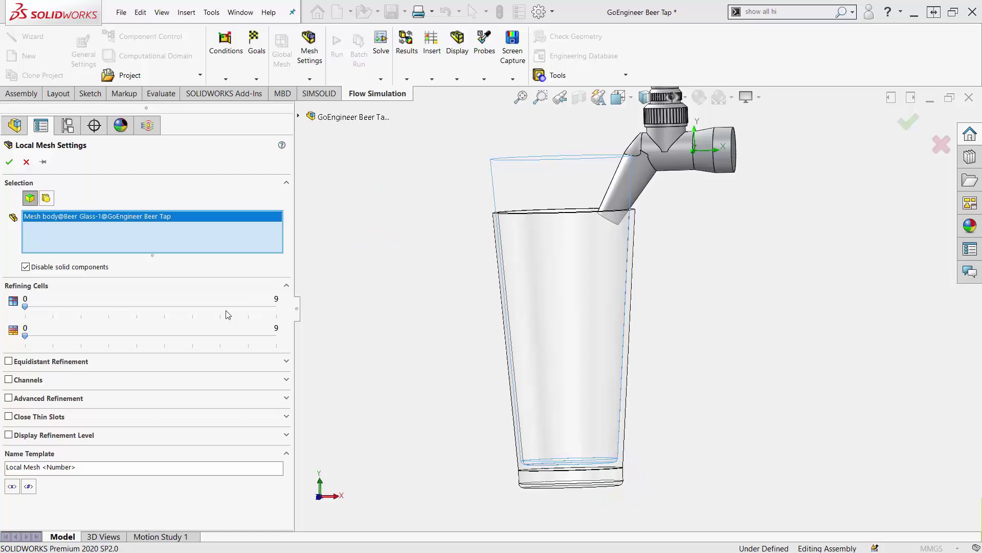
Step: Set the local mesh's fluid cell refinement level to 3 and turn on the refinement level display
{"action": "left_click", "coordinate": [71, 306]}
{"action": "left_click_drag", "start_coordinate": [71, 307], "coordinate": [108, 307]}
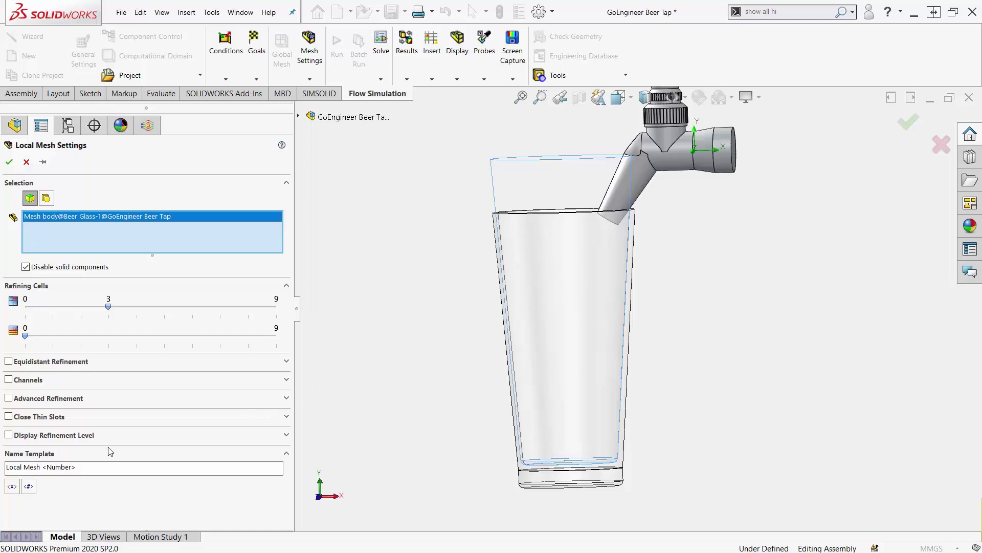
{"action": "left_click", "coordinate": [8, 434]}
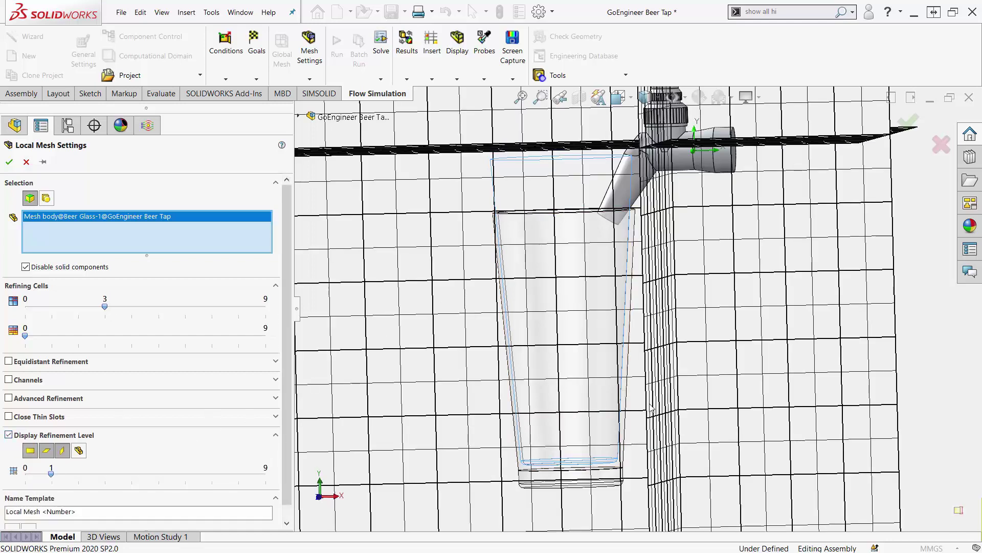
{"action": "scroll", "coordinate": [650, 409], "scroll_direction": "up", "scroll_amount": 5}
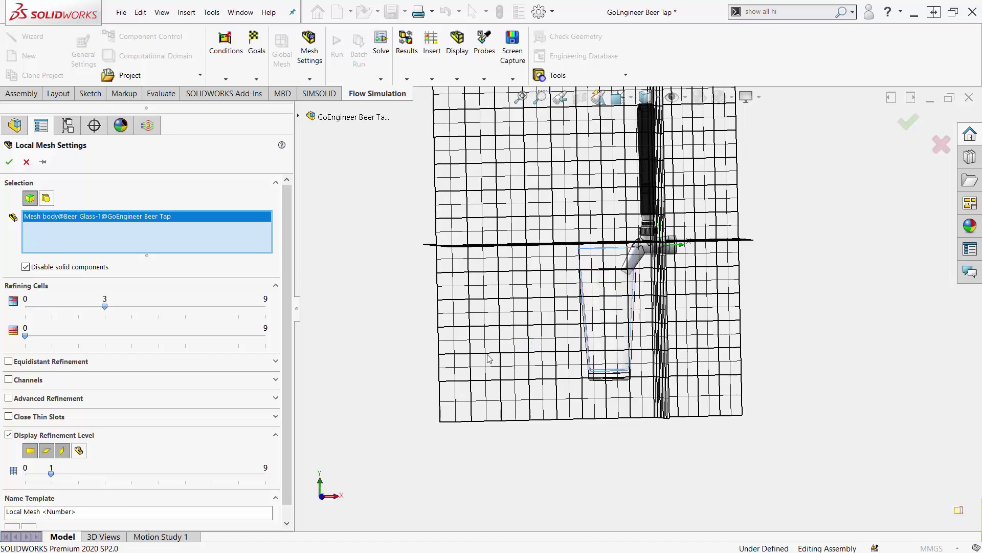
{"action": "scroll", "coordinate": [354, 311], "scroll_direction": "up", "scroll_amount": 2}
{"action": "scroll", "coordinate": [355, 302], "scroll_direction": "down", "scroll_amount": 1}
Step: Lower the local mesh's fluid cell refinement level to 1
{"action": "key", "text": "ctrl+2"}
{"action": "mouse_move", "coordinate": [358, 318]}
{"action": "left_mouse_down"}
{"action": "mouse_move", "coordinate": [370, 244]}
{"action": "mouse_move", "coordinate": [474, 320]}
{"action": "mouse_move", "coordinate": [361, 323]}
{"action": "left_mouse_up"}
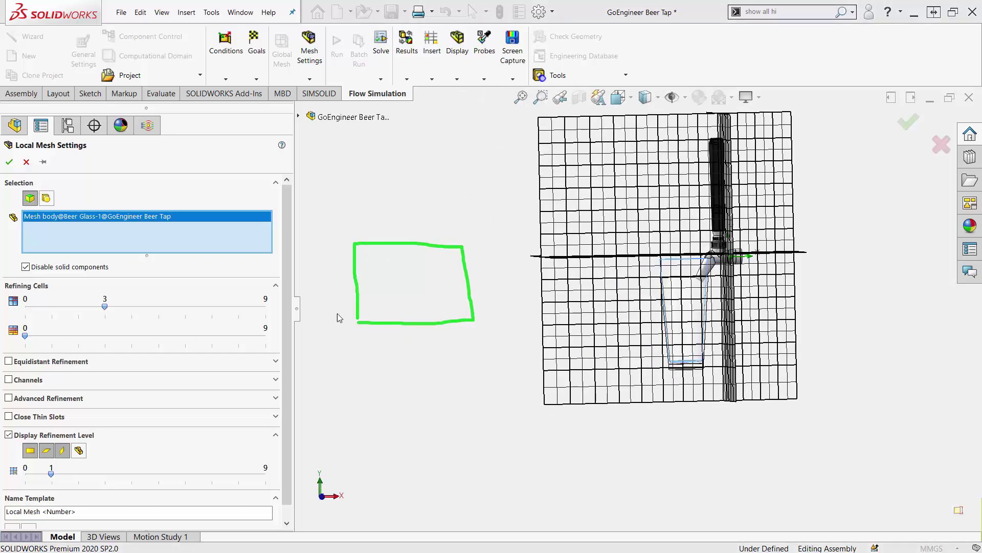
{"action": "left_click_drag", "start_coordinate": [105, 306], "coordinate": [58, 309]}
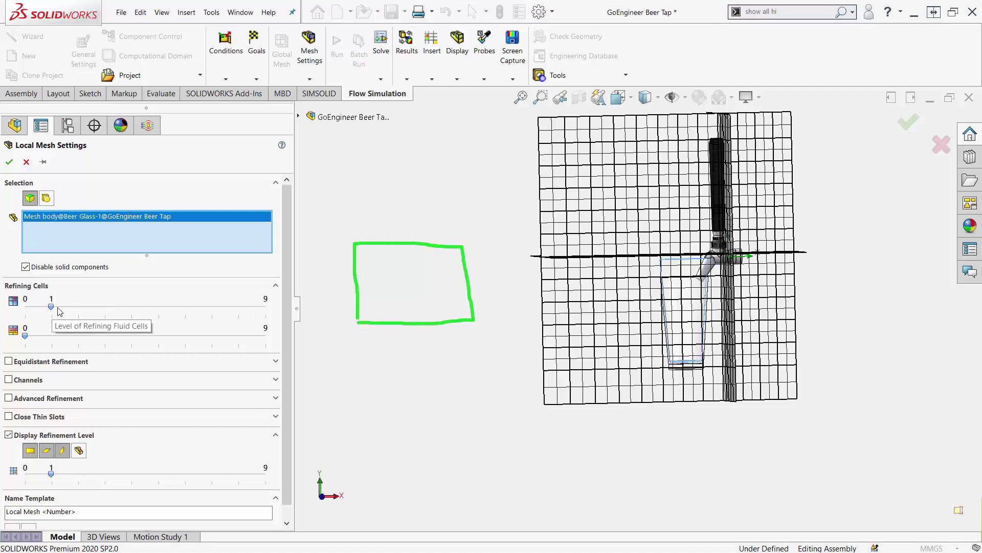
{"action": "left_click_drag", "start_coordinate": [403, 244], "coordinate": [406, 309]}
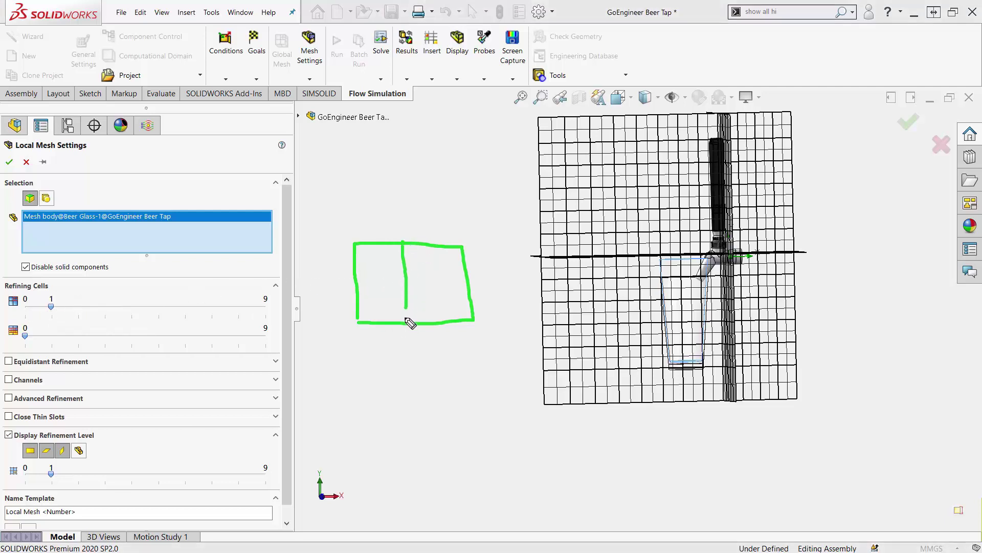
{"action": "left_click_drag", "start_coordinate": [352, 284], "coordinate": [467, 281]}
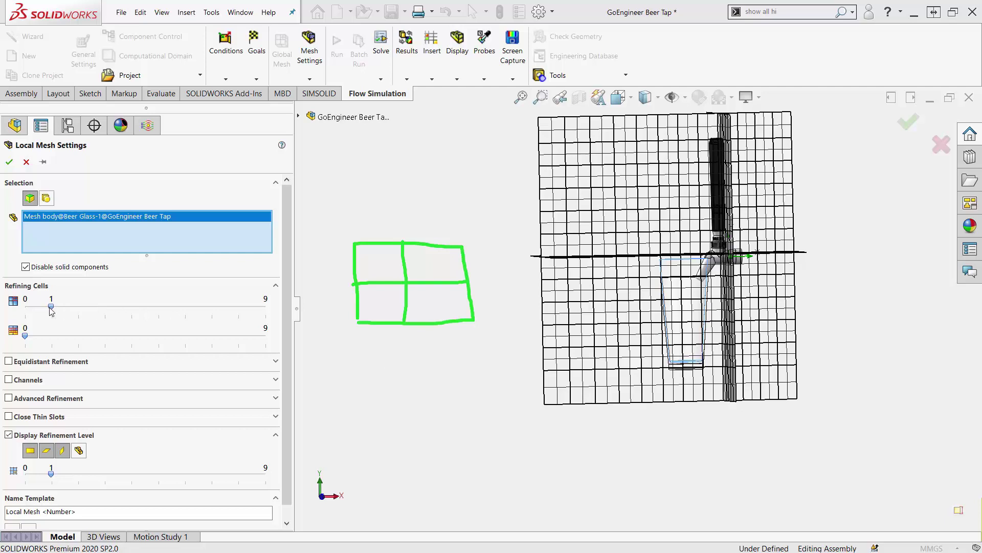
Step: Set the local mesh's fluid cell refinement level to 2
{"action": "left_click_drag", "start_coordinate": [51, 307], "coordinate": [78, 307]}
{"action": "left_click_drag", "start_coordinate": [377, 244], "coordinate": [370, 285]}
{"action": "left_click_drag", "start_coordinate": [429, 242], "coordinate": [428, 318]}
{"action": "left_click_drag", "start_coordinate": [353, 259], "coordinate": [481, 258]}
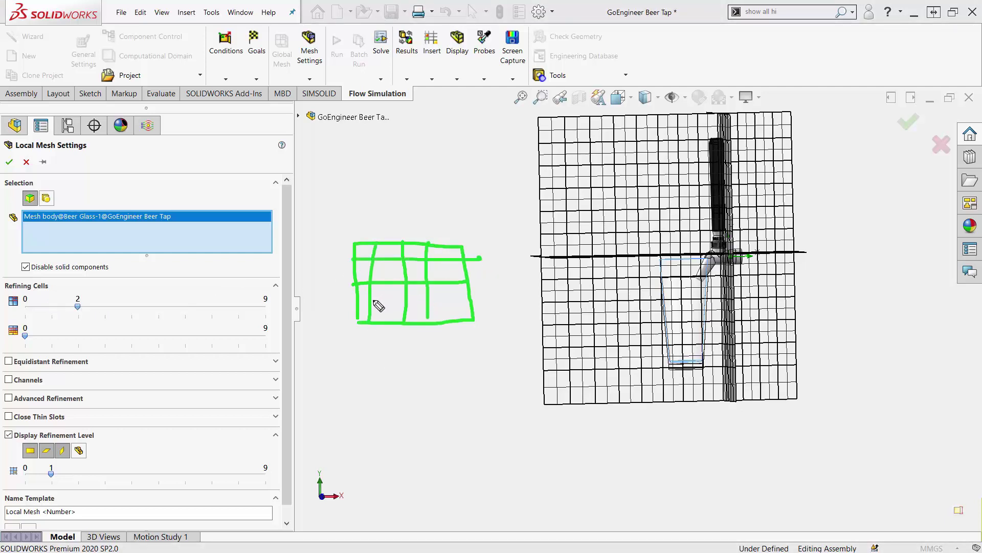
Step: Set the local mesh's fluid cell refinement level to 3, turn off the refinement level display and accept the local mesh settings
{"action": "left_click_drag", "start_coordinate": [362, 301], "coordinate": [477, 300]}
{"action": "left_click_drag", "start_coordinate": [84, 308], "coordinate": [239, 308]}
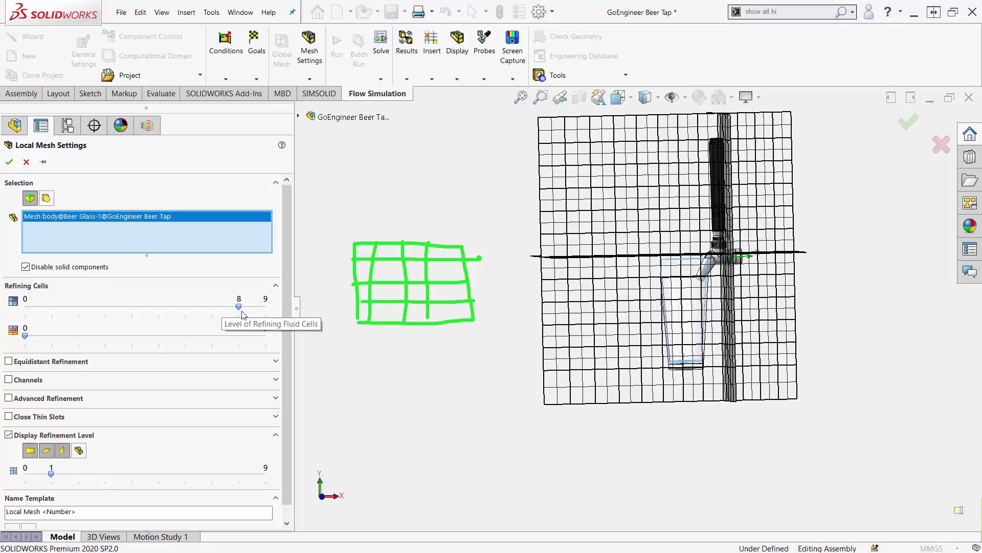
{"action": "left_click_drag", "start_coordinate": [239, 312], "coordinate": [116, 307]}
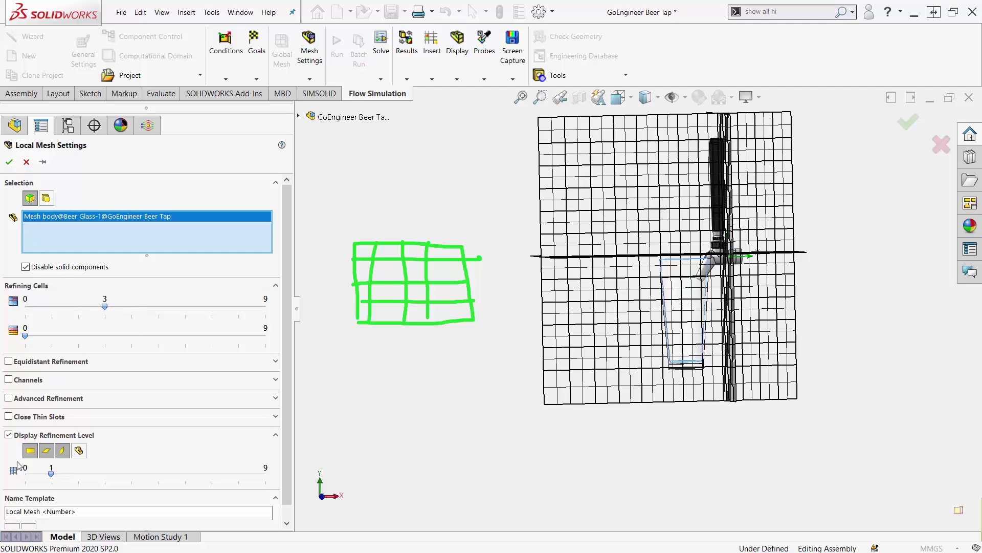
{"action": "left_click", "coordinate": [8, 435]}
{"action": "left_click", "coordinate": [9, 163]}
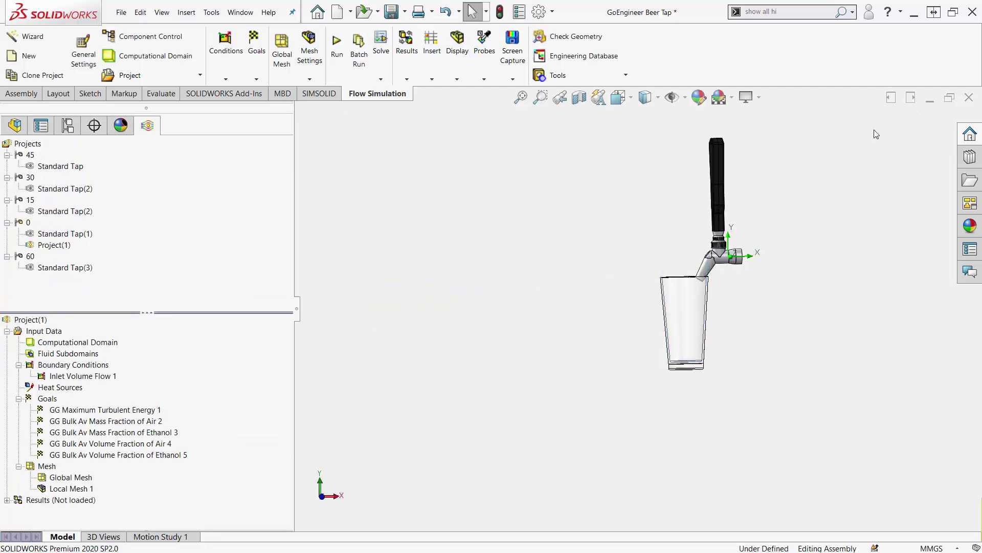
Step: Generate the mesh for Project(1) on this computer with all cores, loading the results, and close the mesh generation window
{"action": "scroll", "coordinate": [874, 130], "scroll_direction": "down", "scroll_amount": 3}
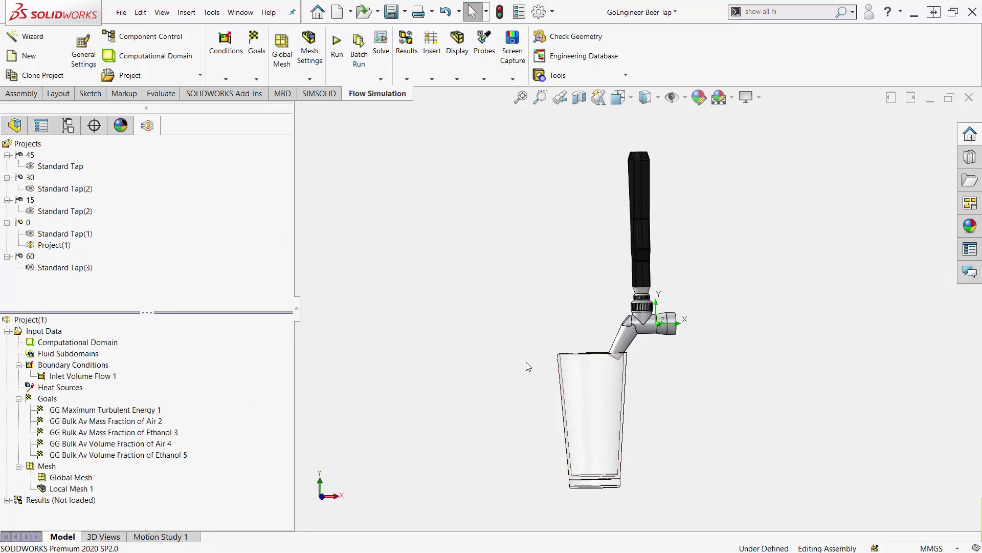
{"action": "left_click", "coordinate": [38, 467]}
{"action": "right_click", "coordinate": [39, 467]}
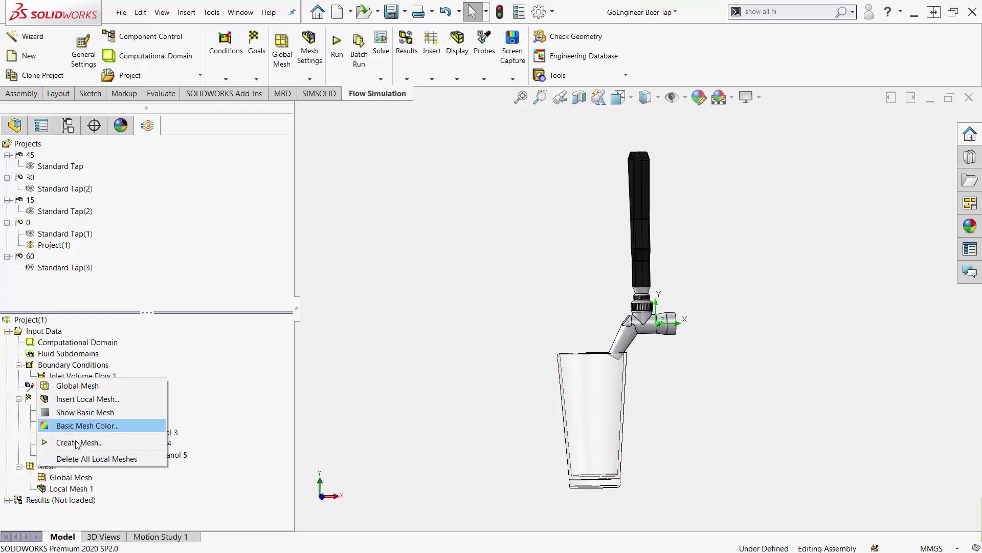
{"action": "left_click", "coordinate": [81, 444]}
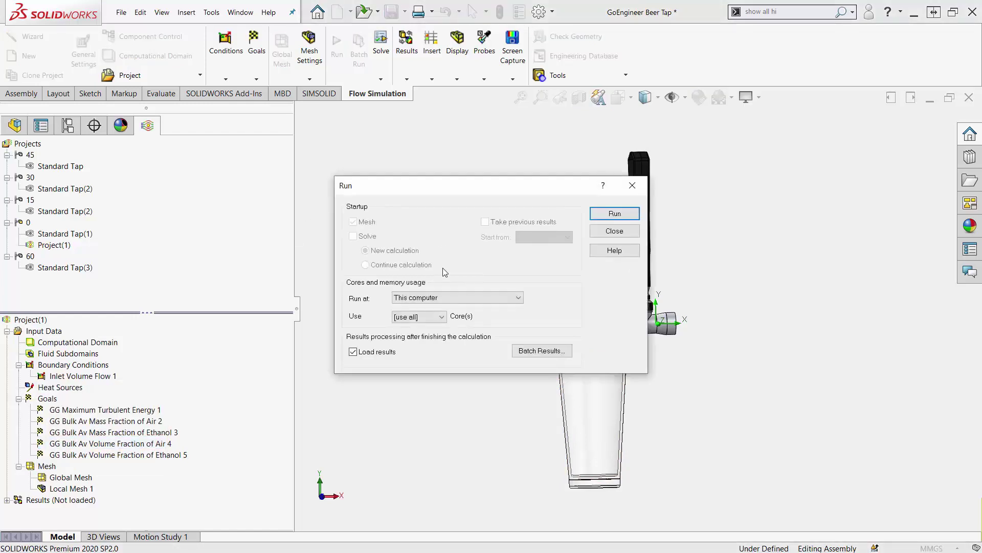
{"action": "left_click", "coordinate": [607, 213]}
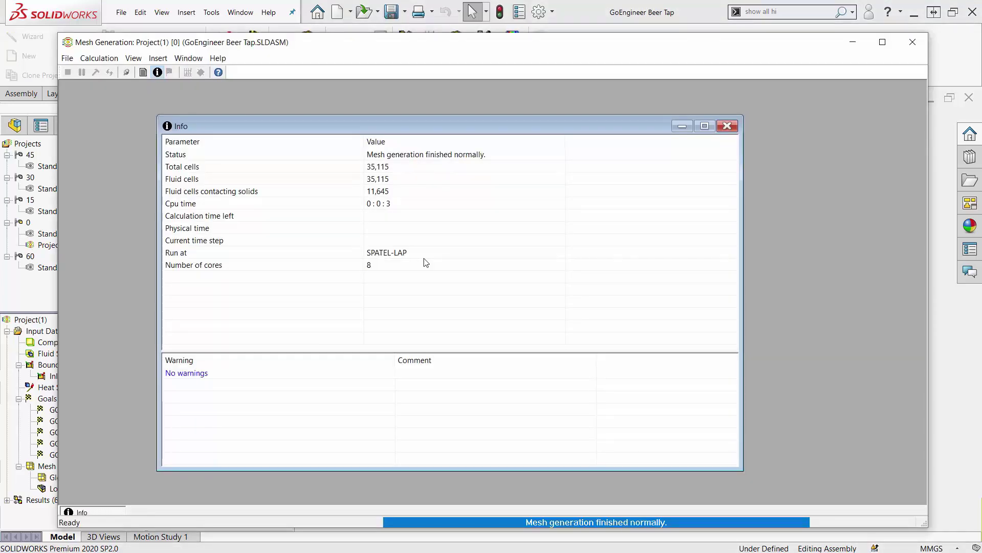
{"action": "left_click", "coordinate": [914, 42]}
Step: Insert a cut plot in the mesh results showing the mesh through the tap and glass
{"action": "left_click", "coordinate": [7, 331]}
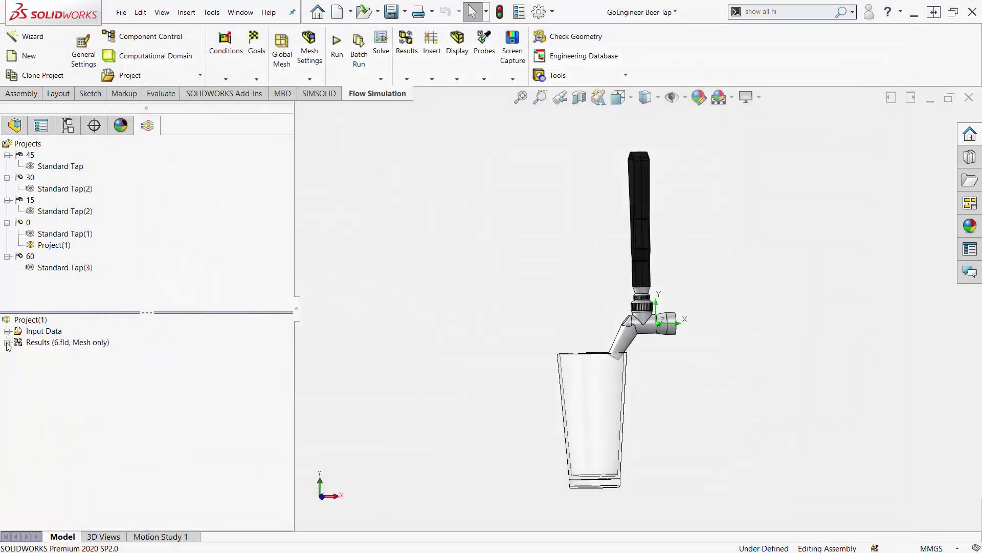
{"action": "left_click", "coordinate": [7, 342]}
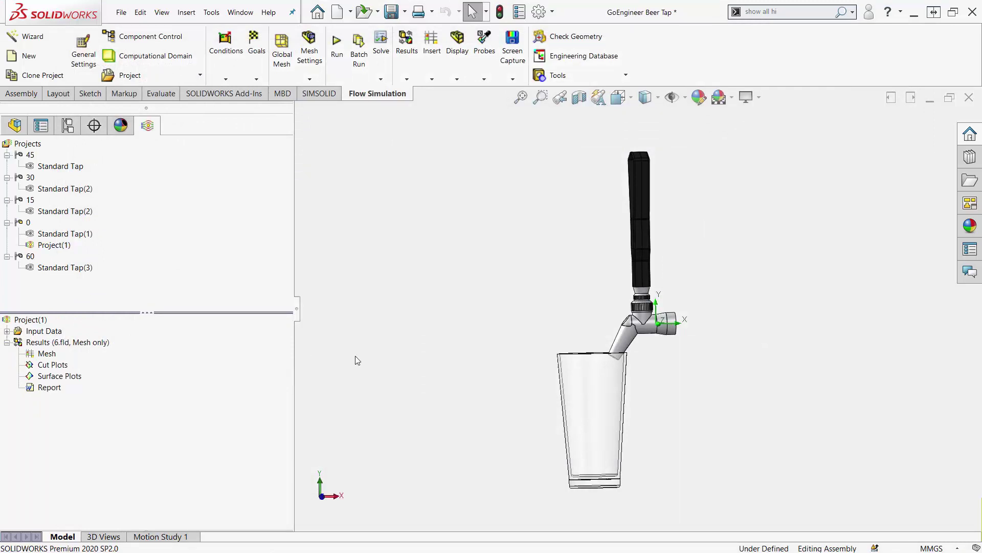
{"action": "right_click", "coordinate": [57, 367]}
{"action": "left_click", "coordinate": [85, 376]}
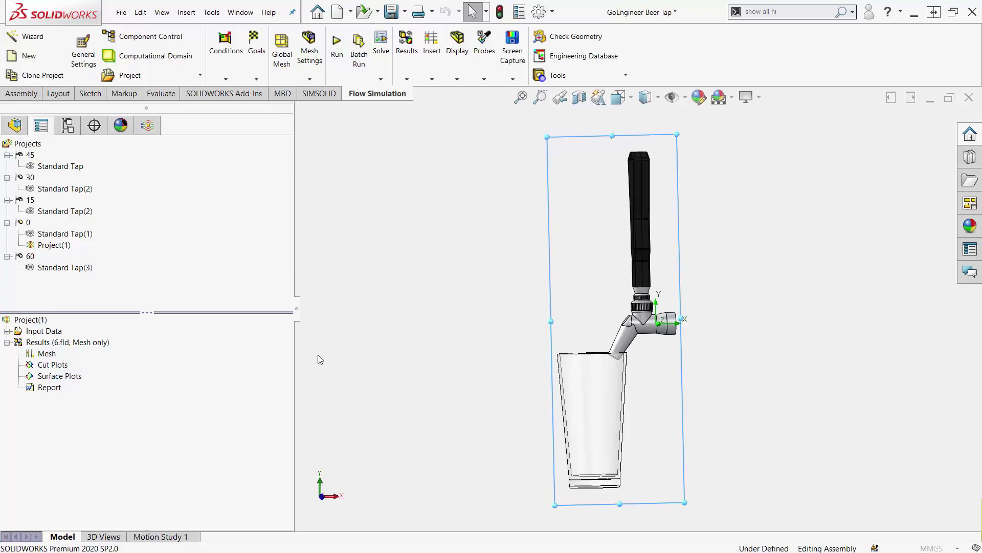
{"action": "left_click", "coordinate": [9, 161]}
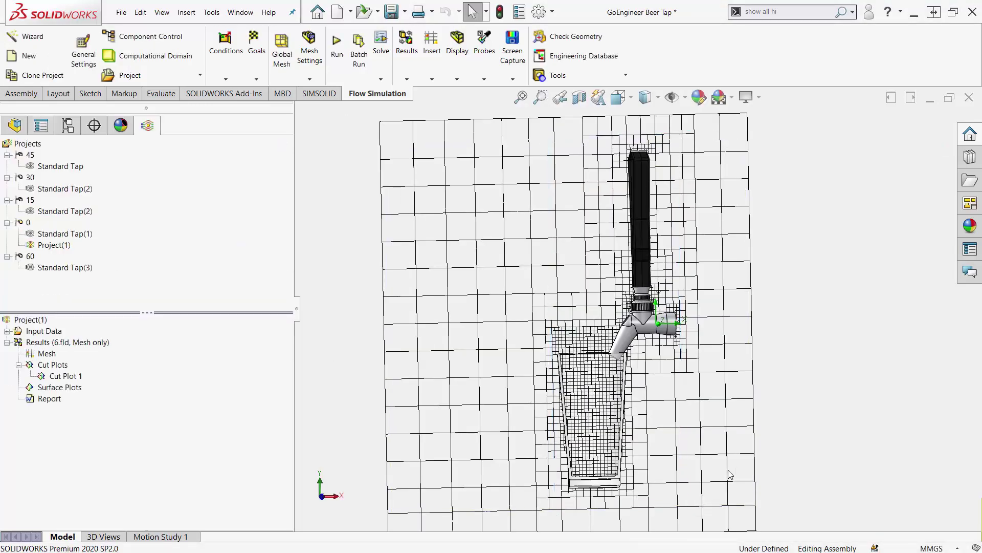
Step: Examine the mesh density inside the glass, around the tap and across the surrounding domain in the cut plot
{"action": "scroll", "coordinate": [643, 486], "scroll_direction": "down", "scroll_amount": 5}
{"action": "middle_click_drag", "start_coordinate": [547, 318], "coordinate": [723, 355]}
{"action": "scroll", "coordinate": [766, 434], "scroll_direction": "up", "scroll_amount": 5}
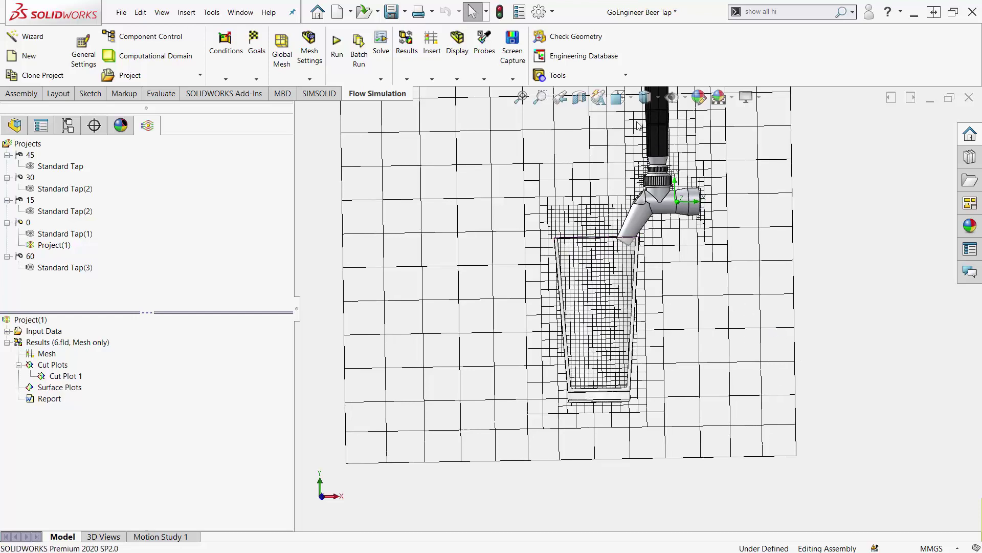
{"action": "key", "text": "z"}
{"action": "key", "text": "z"}
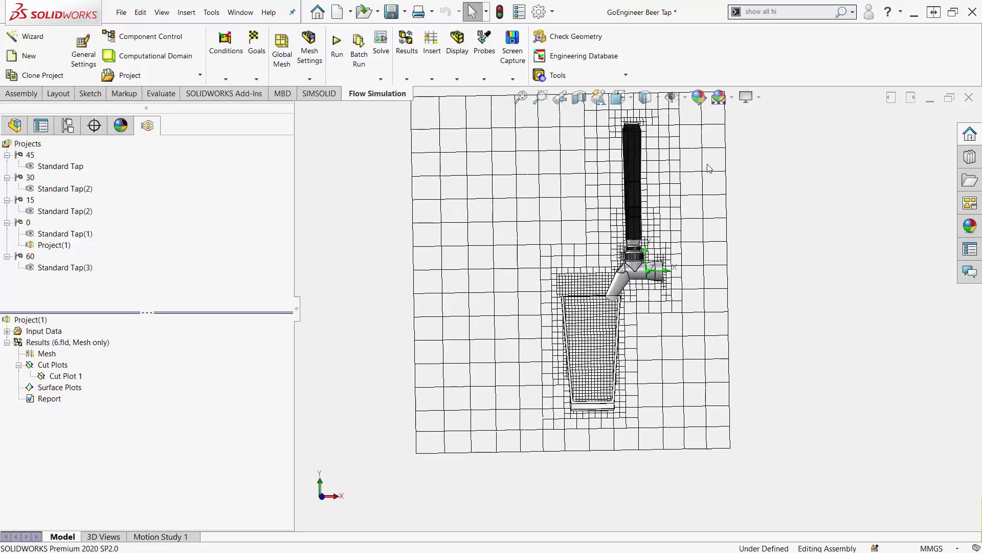
{"action": "scroll", "coordinate": [706, 164], "scroll_direction": "down", "scroll_amount": 5}
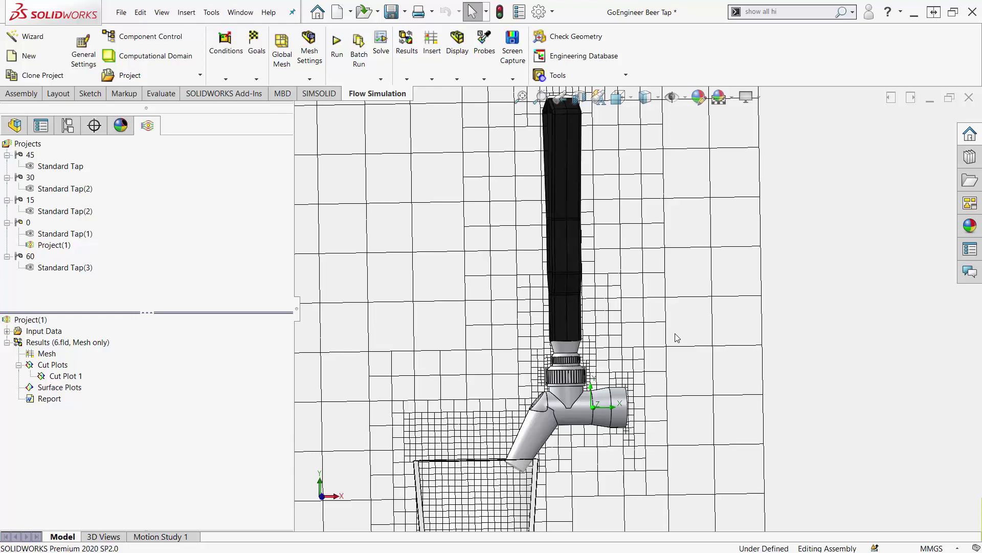
{"action": "left_click", "coordinate": [7, 331]}
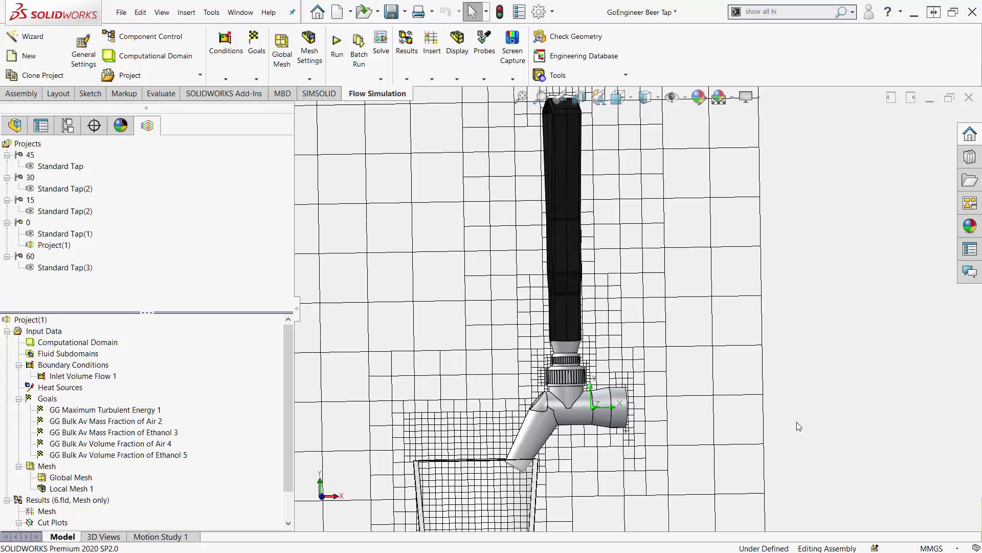
{"action": "scroll", "coordinate": [790, 424], "scroll_direction": "up", "scroll_amount": 4}
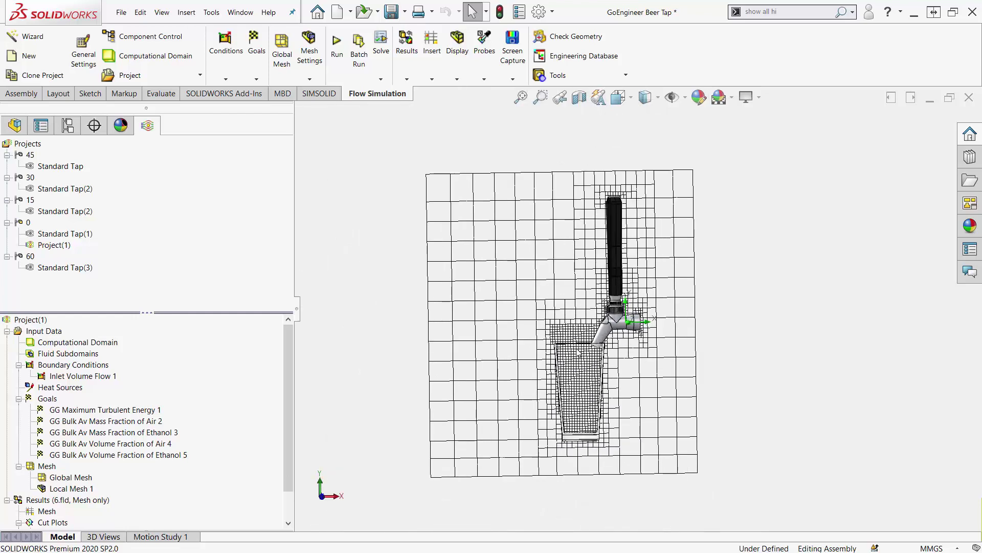
{"action": "scroll", "coordinate": [580, 353], "scroll_direction": "down", "scroll_amount": 1}
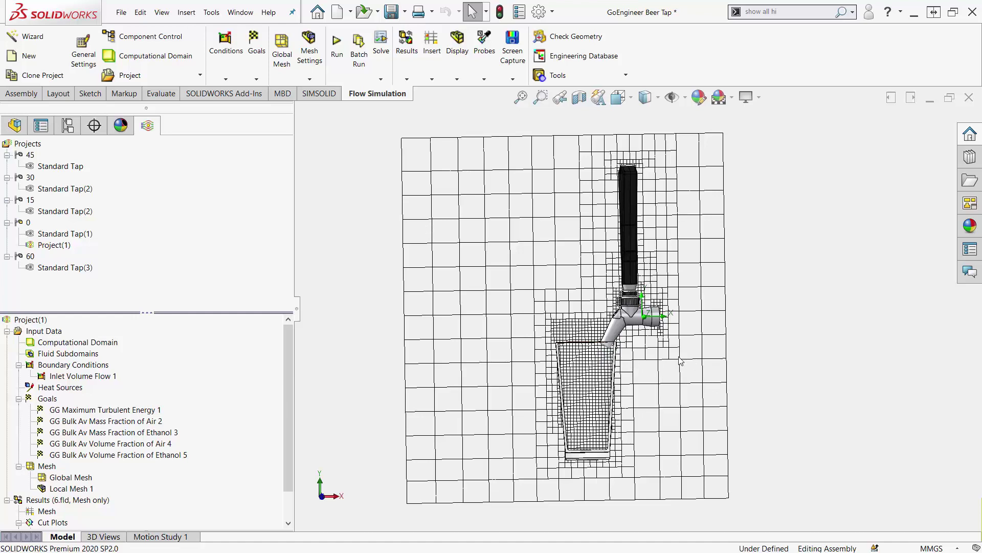
Step: Activate the Standard Tap(1) project in configuration 0 and load its calculated results
{"action": "left_click", "coordinate": [7, 331]}
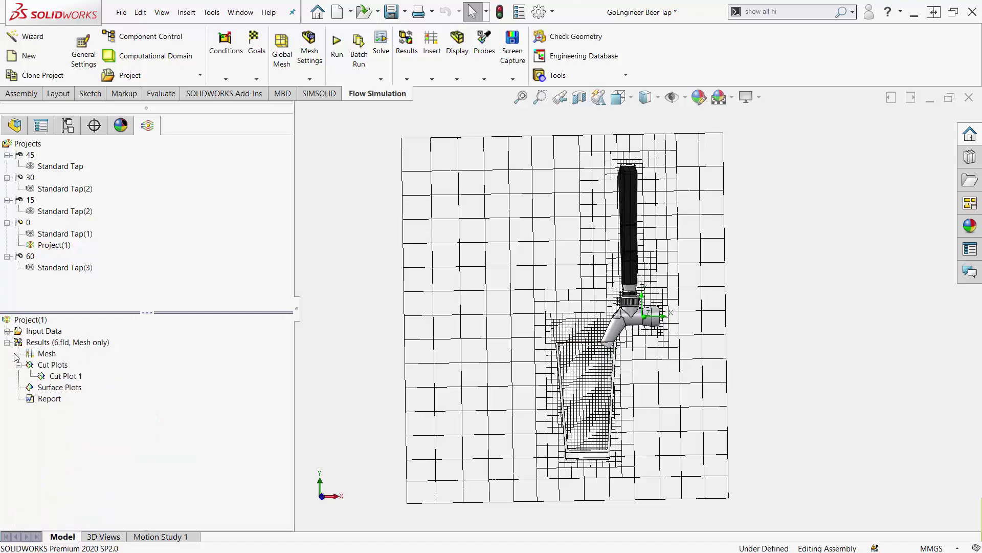
{"action": "left_click", "coordinate": [7, 342]}
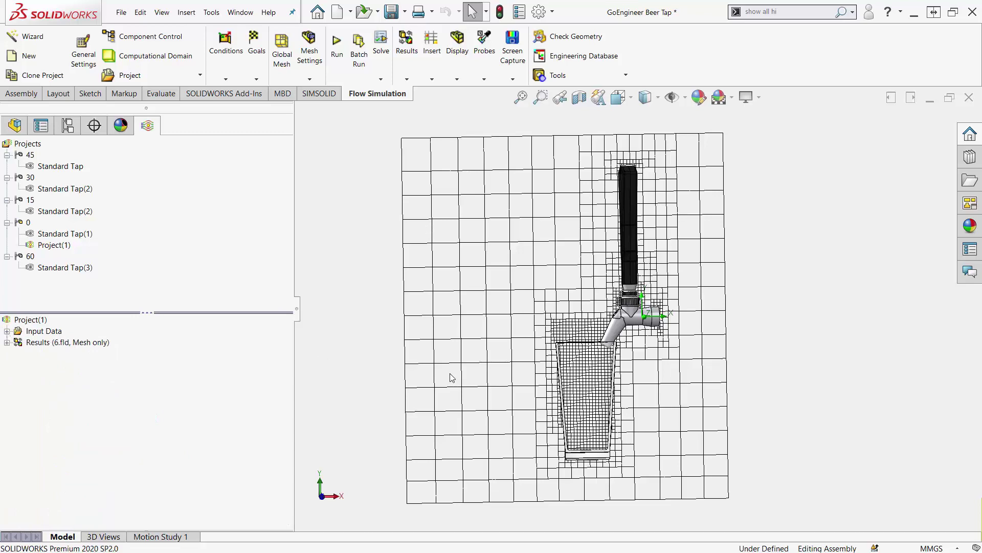
{"action": "right_click", "coordinate": [61, 236]}
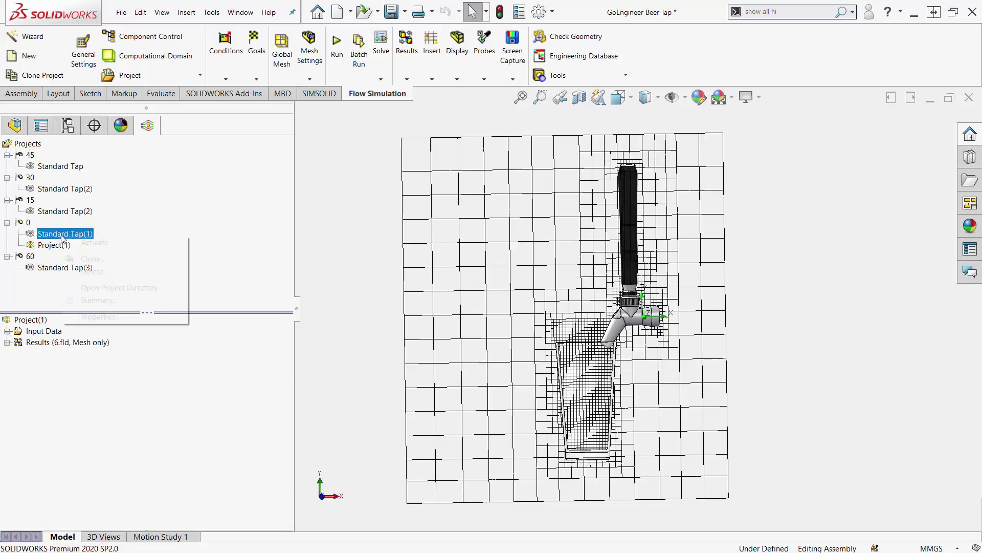
{"action": "left_click", "coordinate": [88, 242]}
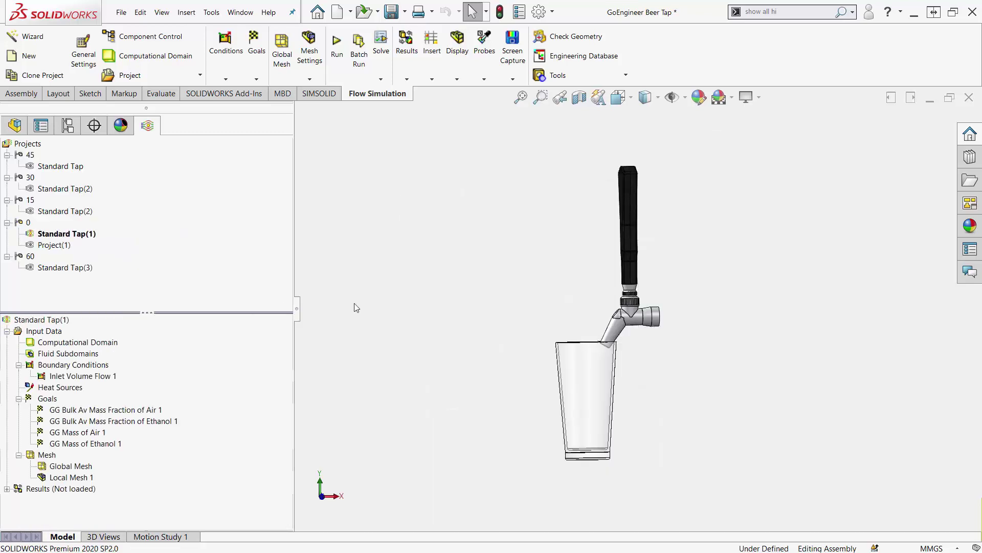
{"action": "left_click", "coordinate": [7, 331]}
{"action": "right_click", "coordinate": [46, 342]}
{"action": "left_click", "coordinate": [55, 350]}
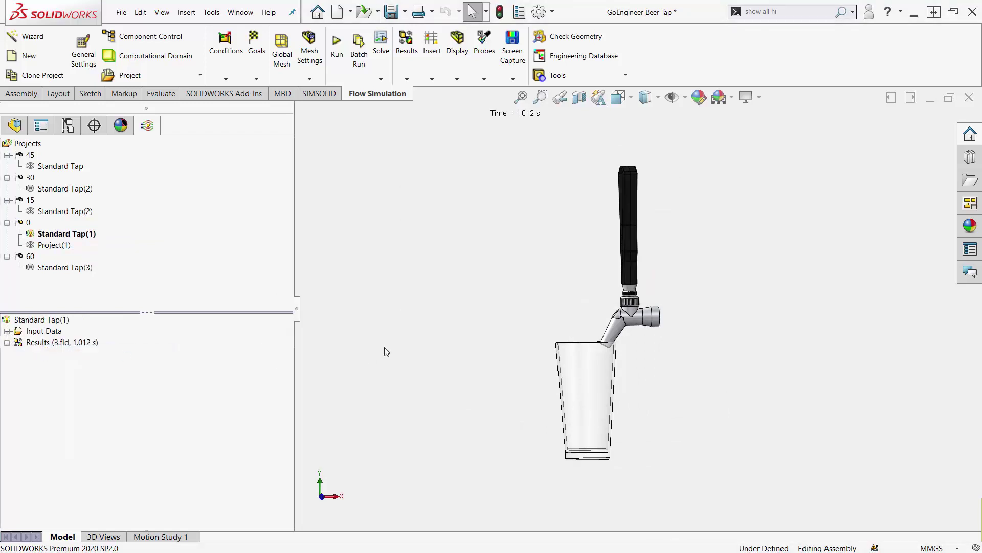
Step: Show Cut Plot 2 with the ethanol mass fraction contours and move its color legend closer to the glass
{"action": "left_click", "coordinate": [7, 343]}
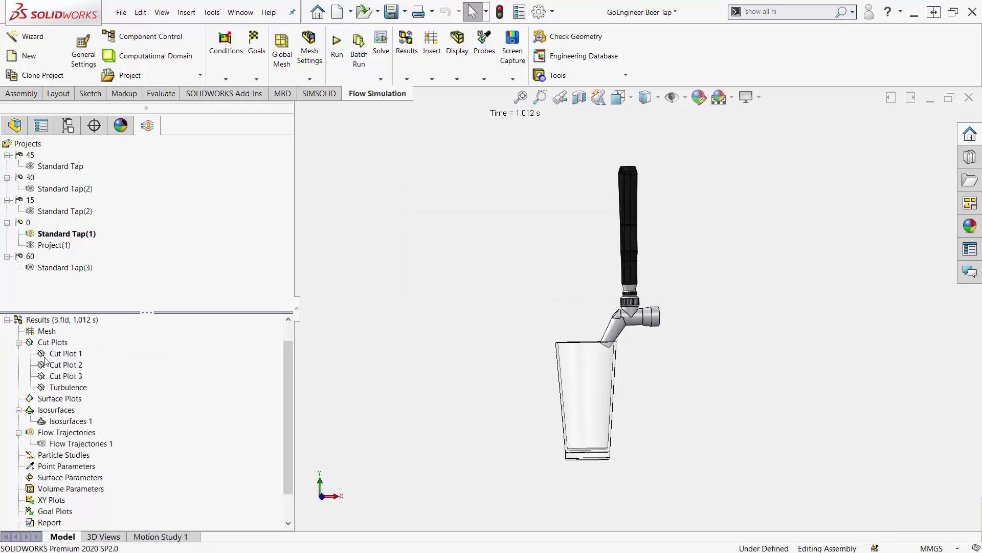
{"action": "right_click", "coordinate": [65, 364]}
{"action": "left_click", "coordinate": [124, 390]}
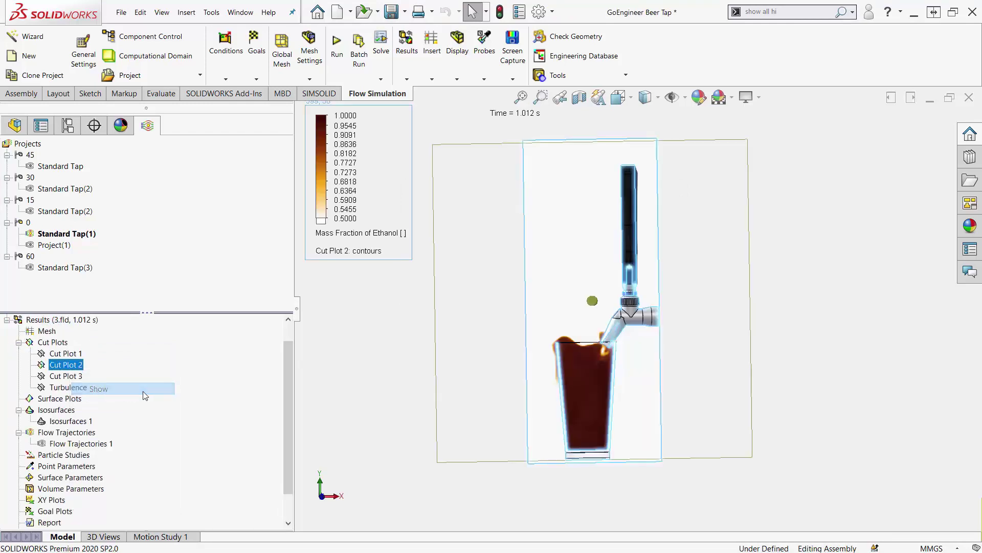
{"action": "left_click", "coordinate": [373, 417]}
{"action": "left_click_drag", "start_coordinate": [321, 181], "coordinate": [366, 324]}
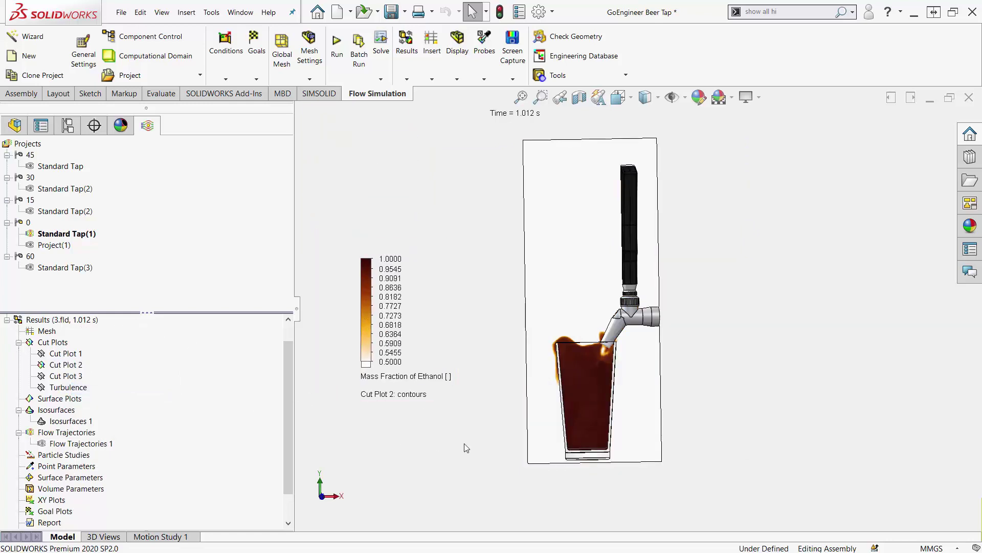
{"action": "scroll", "coordinate": [588, 399], "scroll_direction": "down", "scroll_amount": 6}
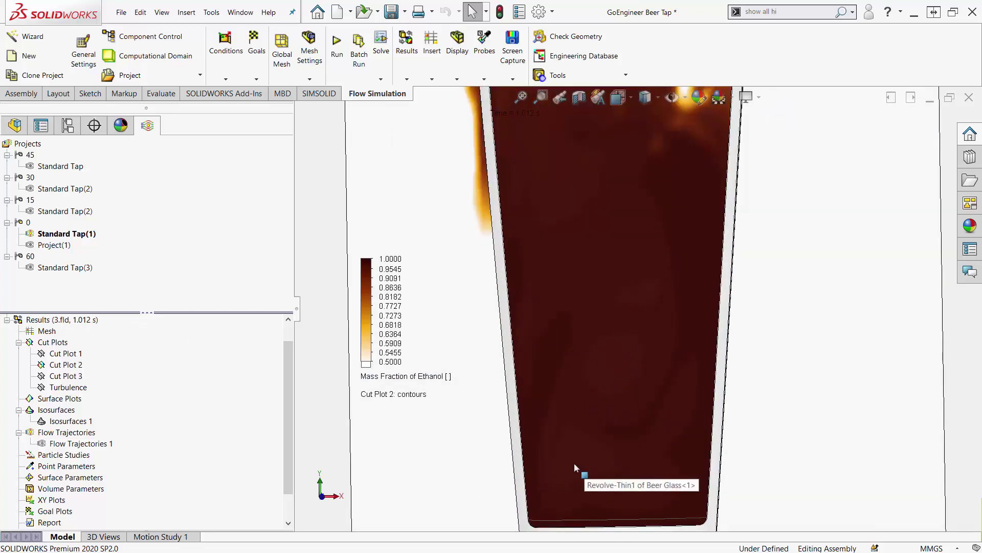
{"action": "scroll", "coordinate": [648, 222], "scroll_direction": "up", "scroll_amount": 6}
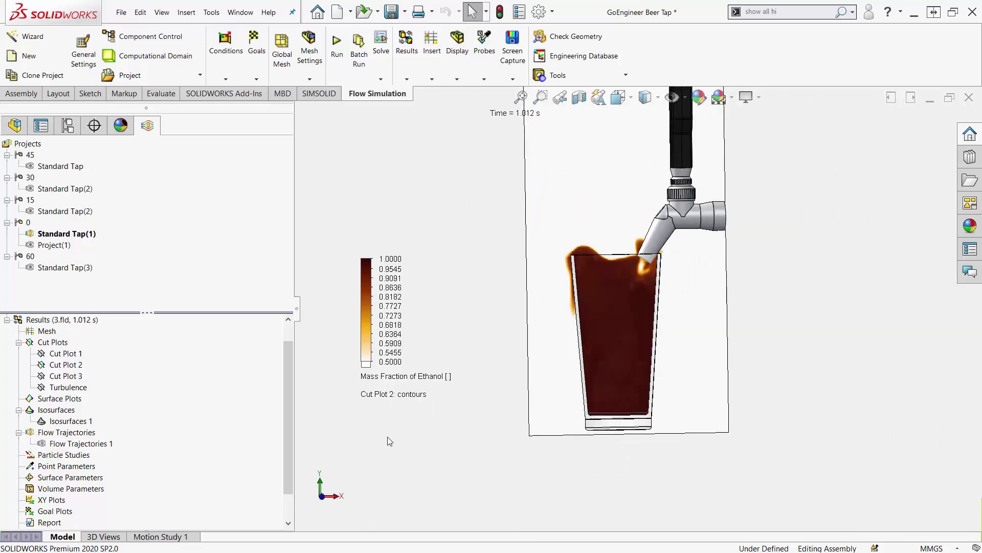
Step: Review the Standard Tap(1) calculation control saving options, including the periodic Transient Explorer settings and the list of parameters it stores
{"action": "left_click", "coordinate": [7, 319]}
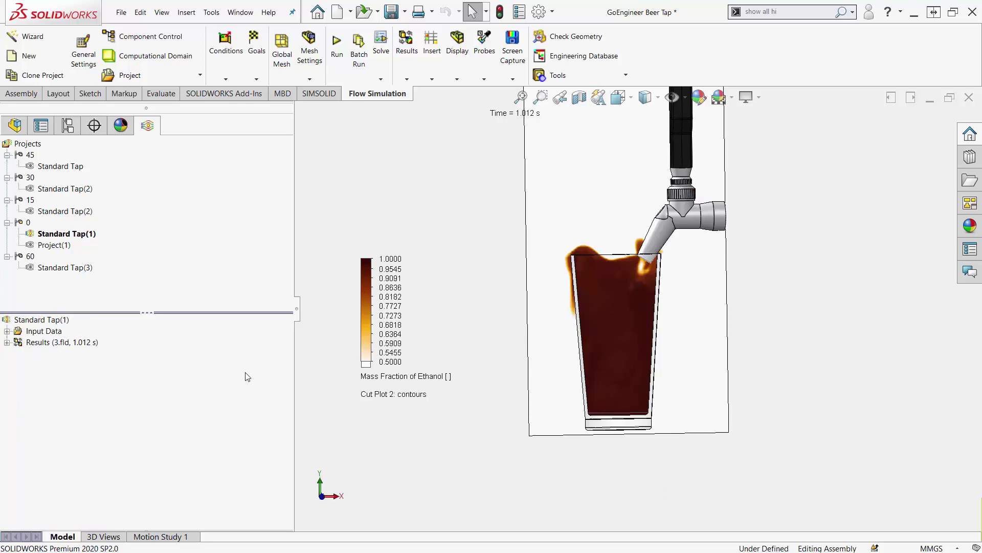
{"action": "right_click", "coordinate": [47, 333]}
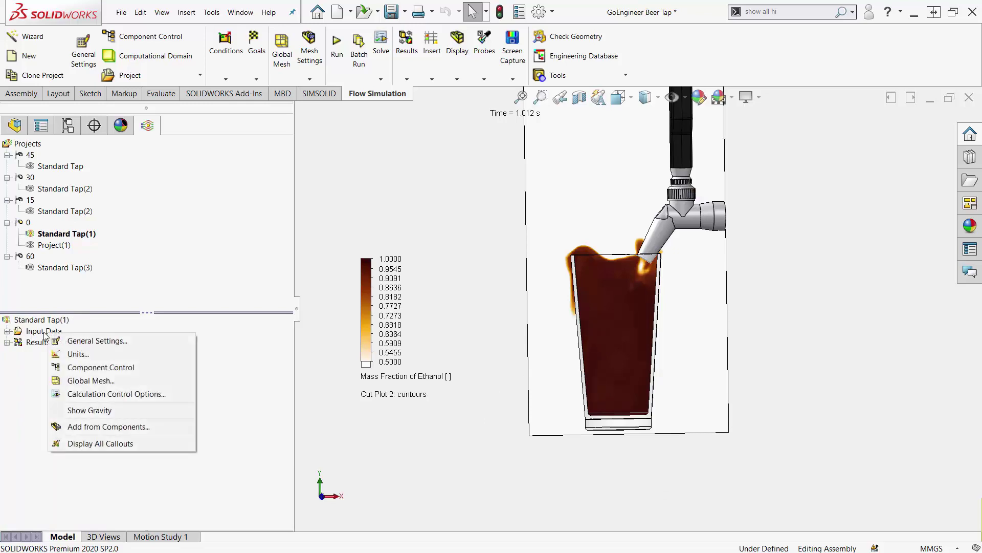
{"action": "left_click", "coordinate": [113, 394]}
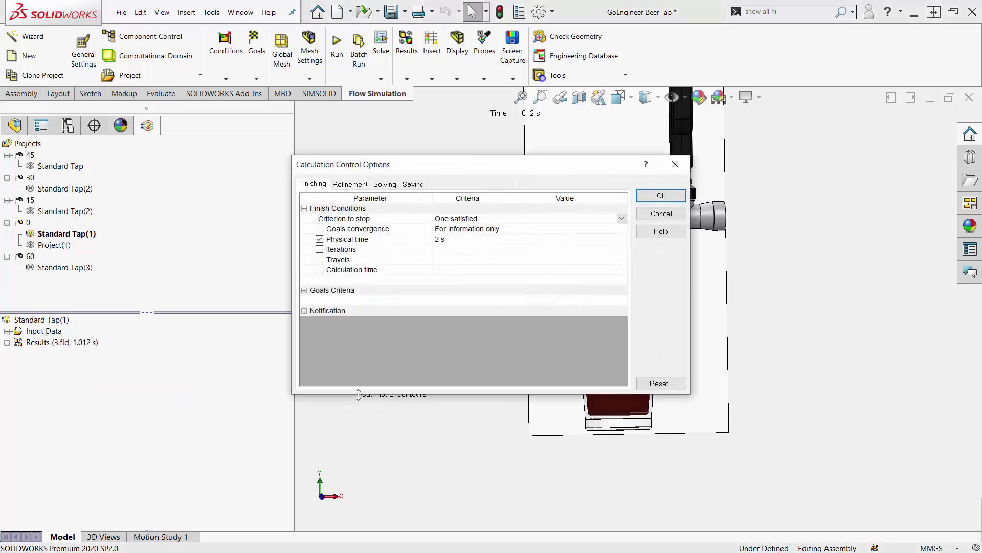
{"action": "left_click", "coordinate": [412, 185]}
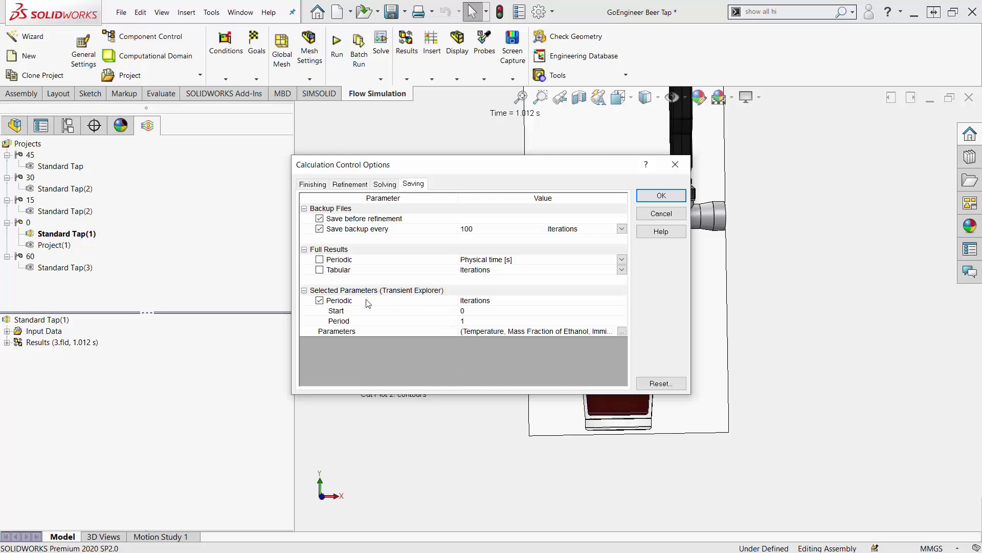
{"action": "mouse_move", "coordinate": [319, 284]}
{"action": "left_mouse_down"}
{"action": "mouse_move", "coordinate": [288, 288]}
{"action": "mouse_move", "coordinate": [313, 354]}
{"action": "mouse_move", "coordinate": [327, 352]}
{"action": "left_mouse_up"}
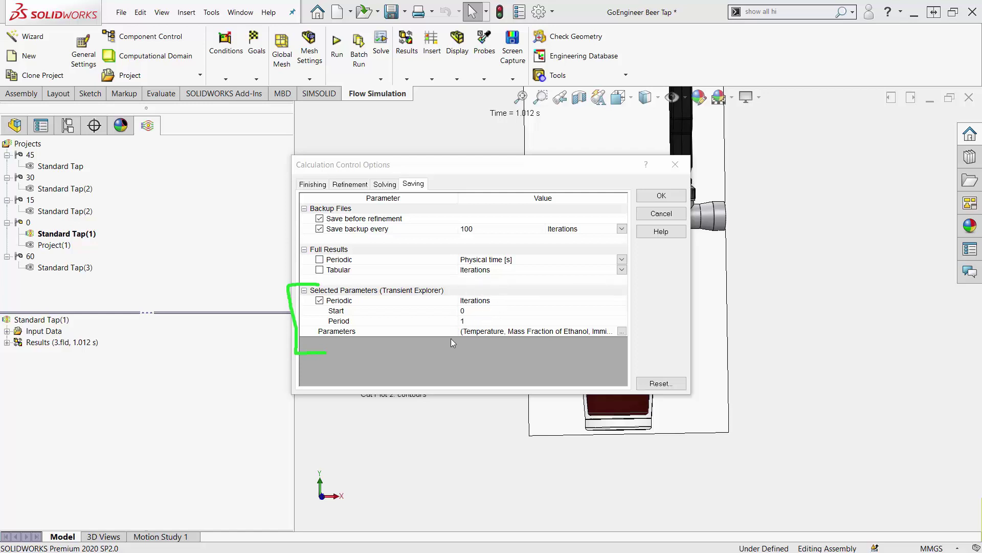
{"action": "left_click", "coordinate": [622, 332]}
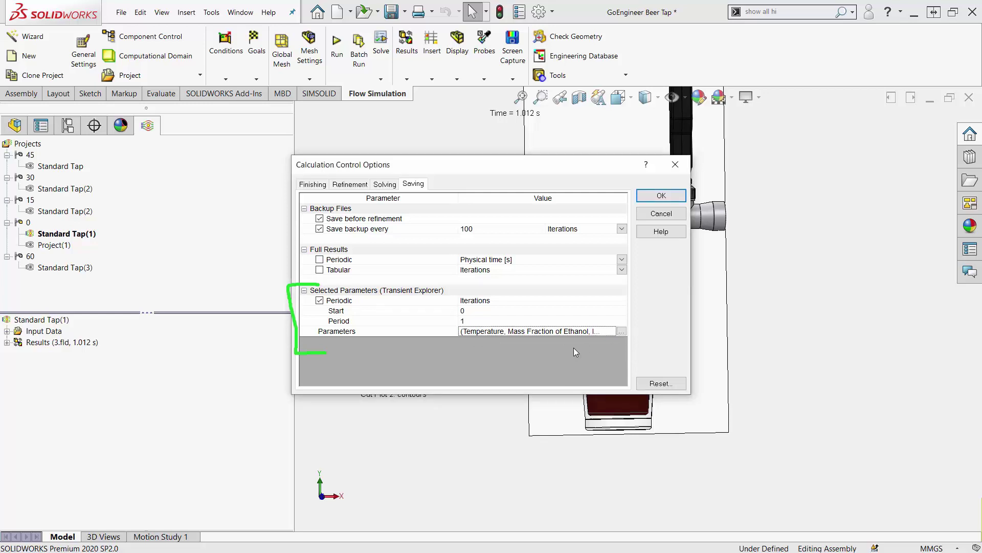
{"action": "left_click", "coordinate": [621, 330]}
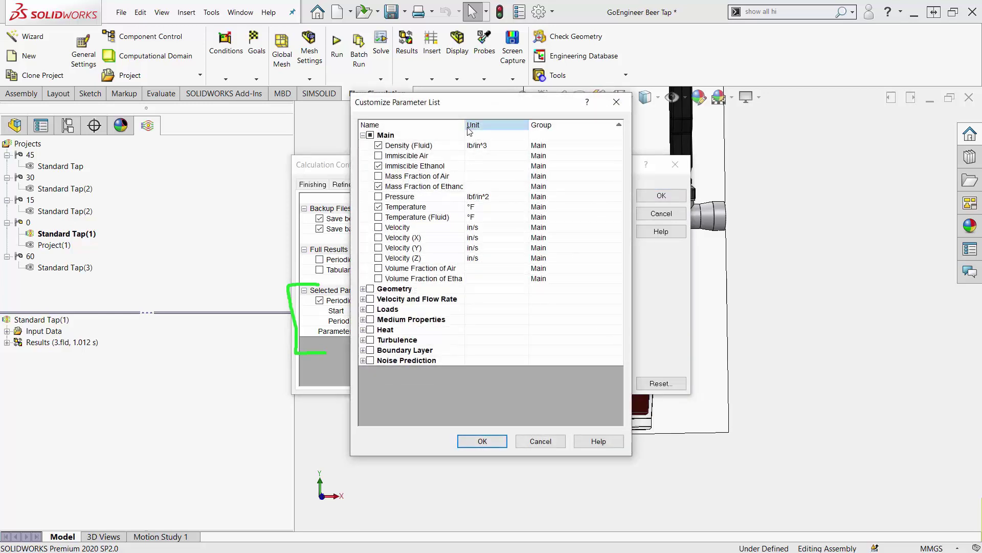
{"action": "key", "text": "Return"}
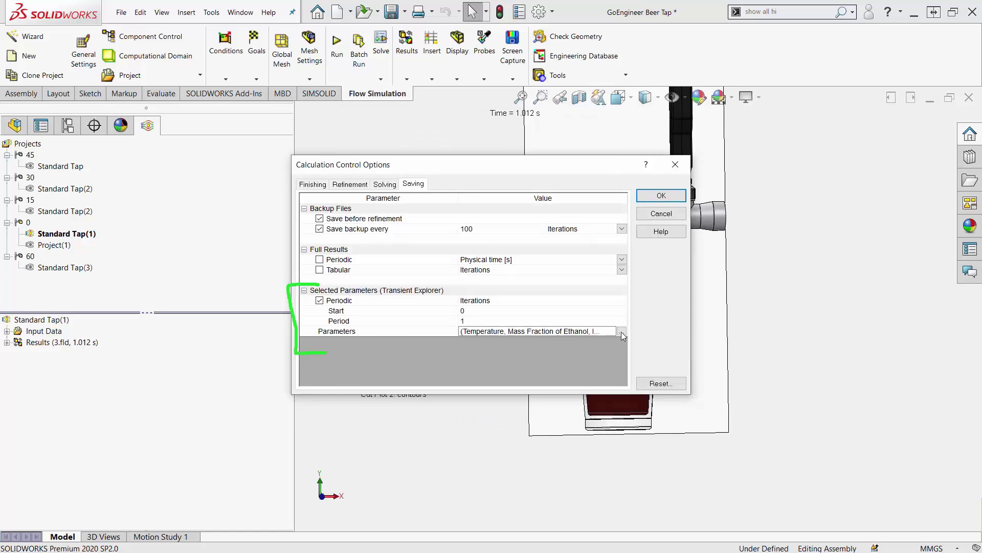
{"action": "left_click", "coordinate": [662, 197]}
Step: Open the results in Transient Explorer, place its timeline below the glass and play the filling animation
{"action": "right_click", "coordinate": [61, 342]}
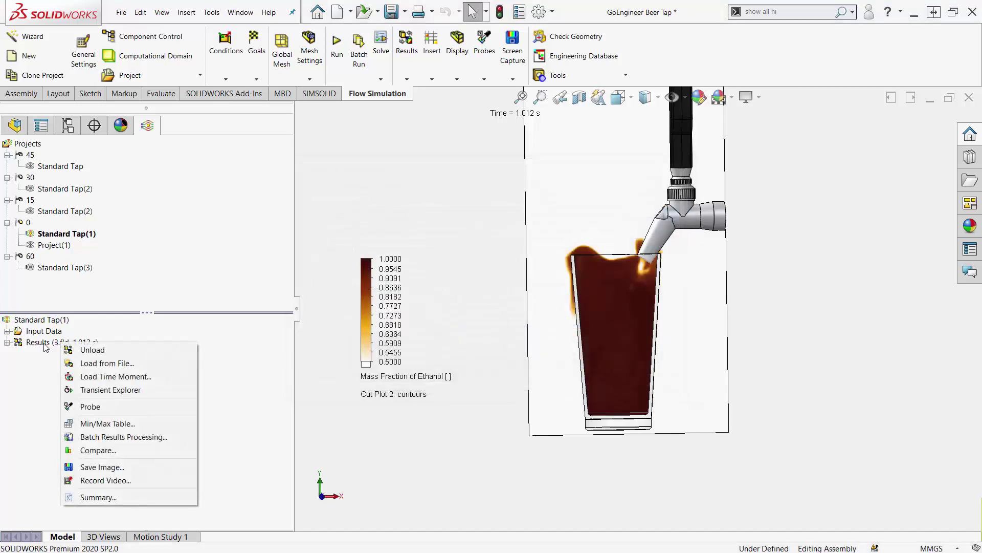
{"action": "left_click", "coordinate": [110, 389]}
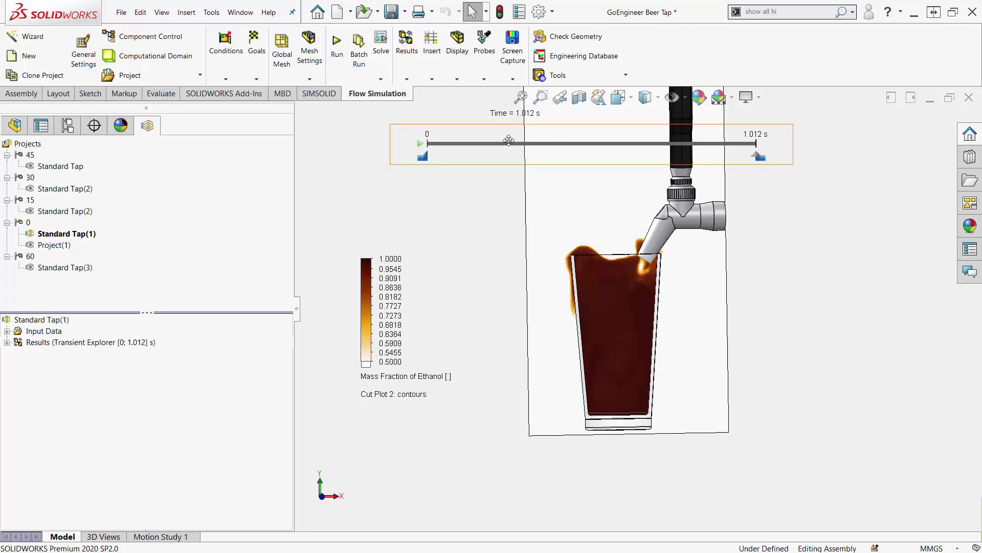
{"action": "left_click_drag", "start_coordinate": [509, 143], "coordinate": [452, 473]}
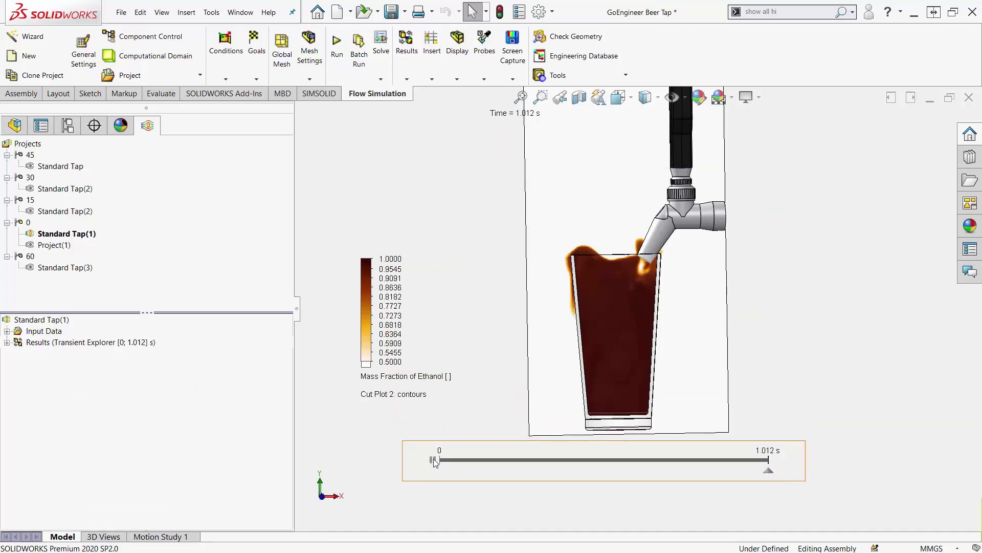
{"action": "left_click", "coordinate": [433, 459]}
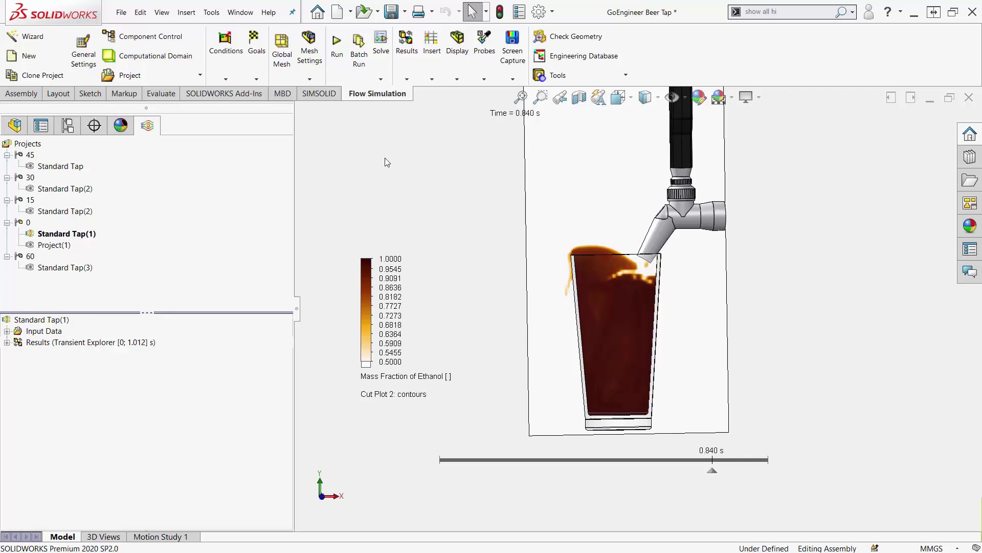
Step: Create a new What If Analysis parametric study from the Standard Tap(1) project
{"action": "left_click", "coordinate": [210, 13]}
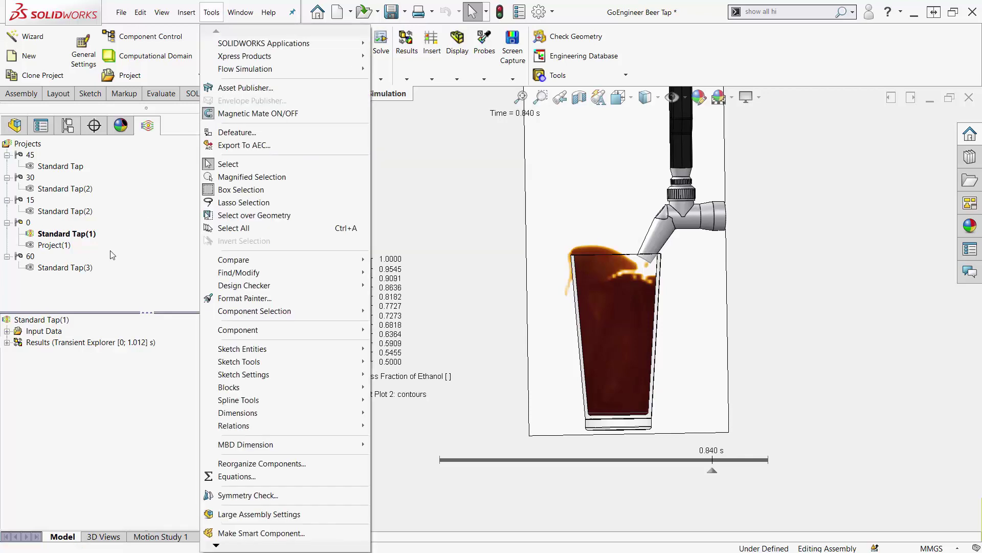
{"action": "right_click", "coordinate": [72, 233]}
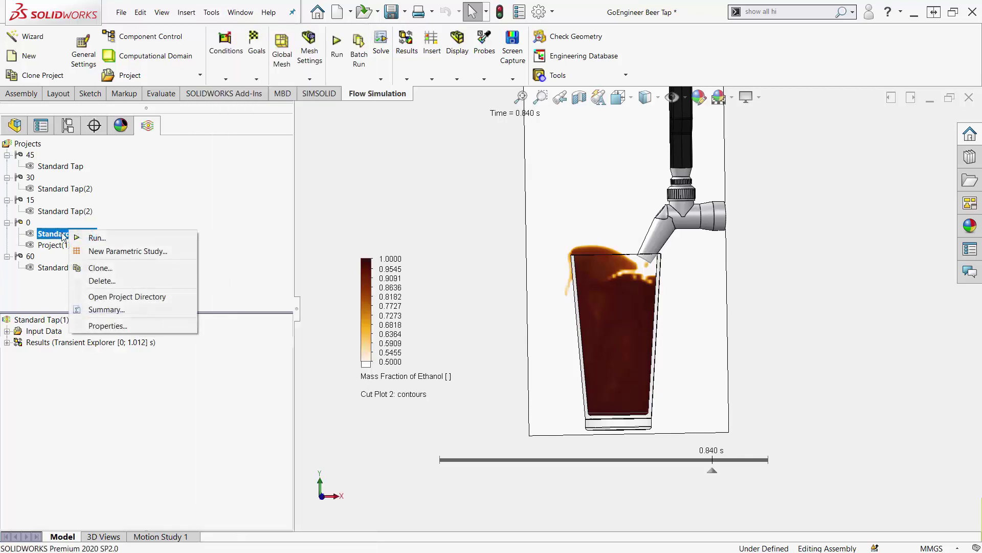
{"action": "left_click", "coordinate": [151, 250]}
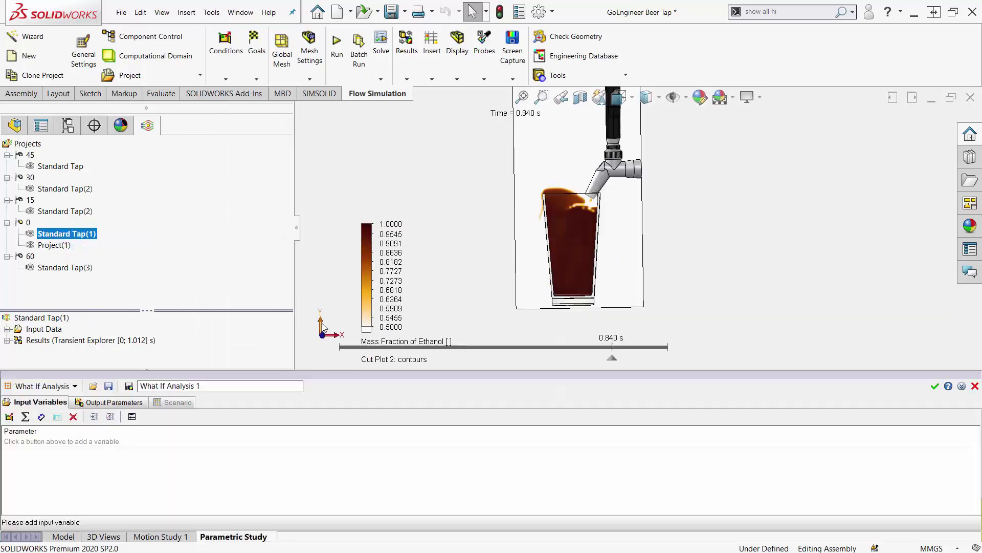
{"action": "left_click", "coordinate": [74, 387]}
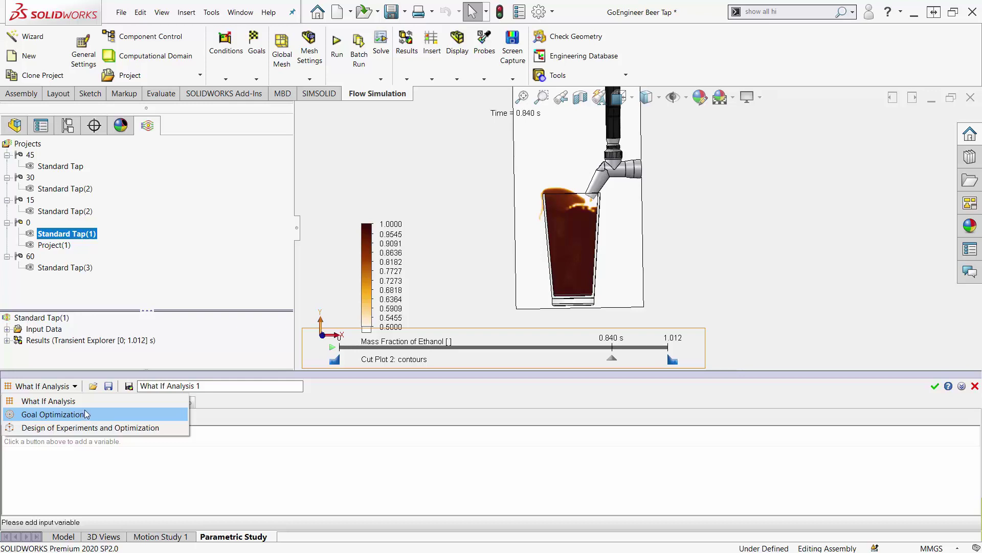
{"action": "left_click", "coordinate": [85, 403]}
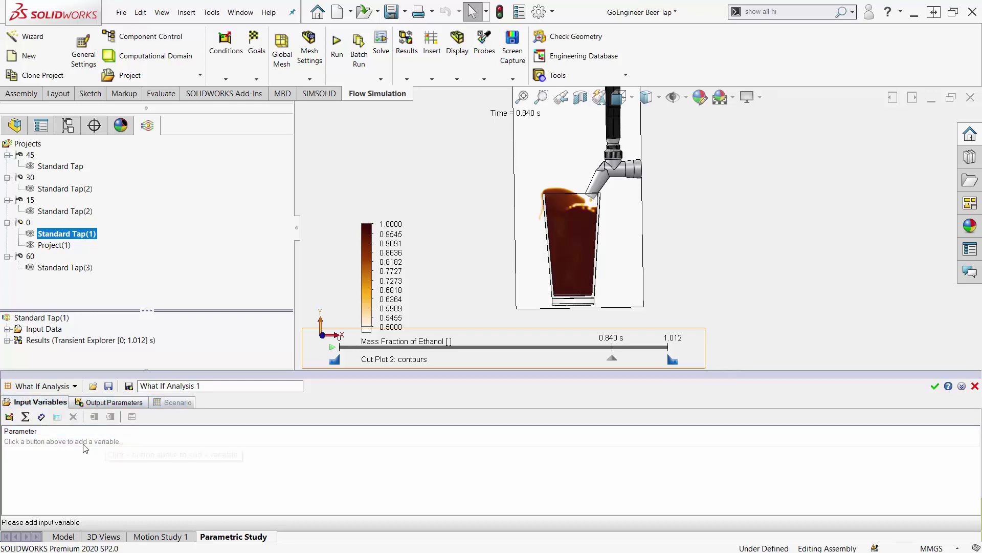
Step: Add the angle dimension of the Angle1 mate between the beer glass and Right Plane as the study's input variable
{"action": "left_click", "coordinate": [42, 417]}
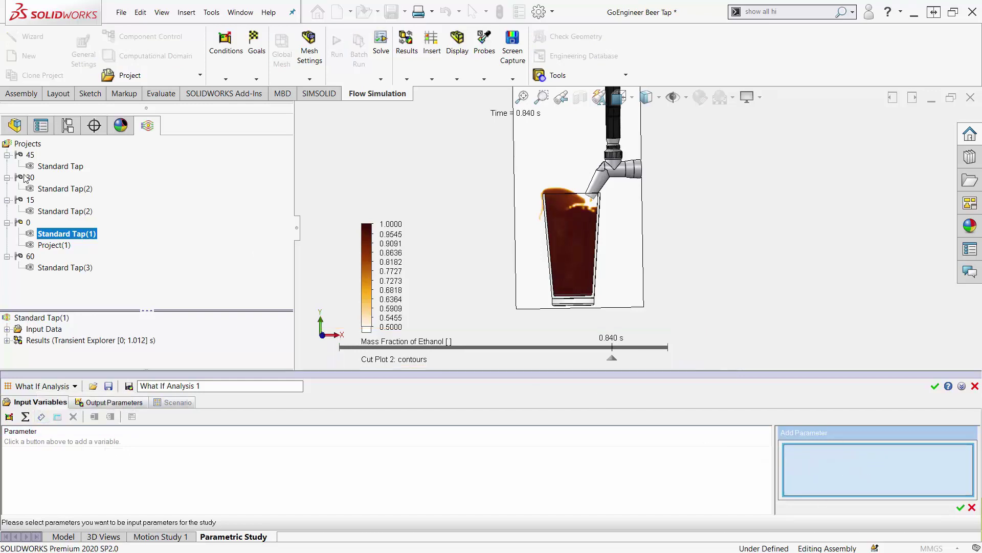
{"action": "left_click", "coordinate": [14, 124]}
{"action": "scroll", "coordinate": [138, 264], "scroll_direction": "down", "scroll_amount": 10}
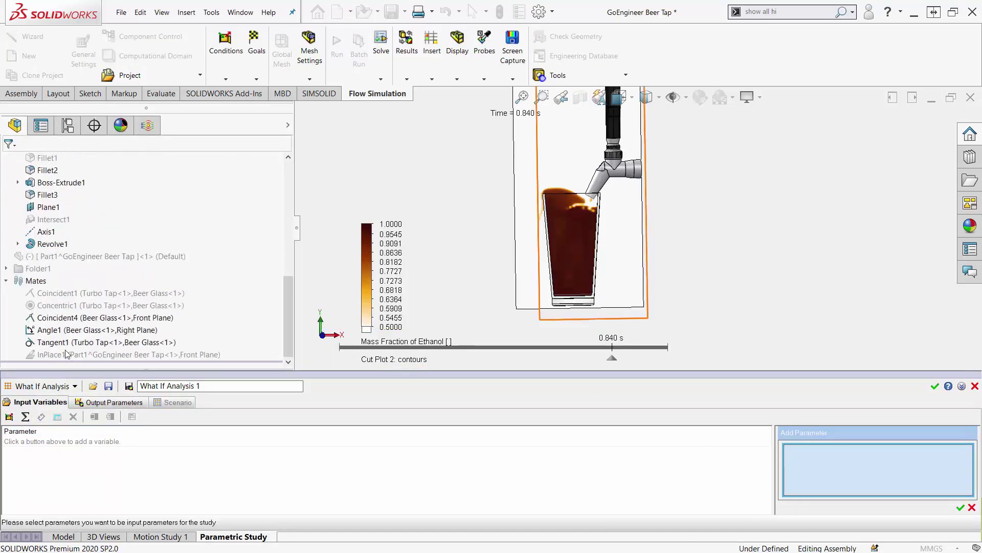
{"action": "left_click", "coordinate": [68, 330]}
{"action": "key", "text": "f"}
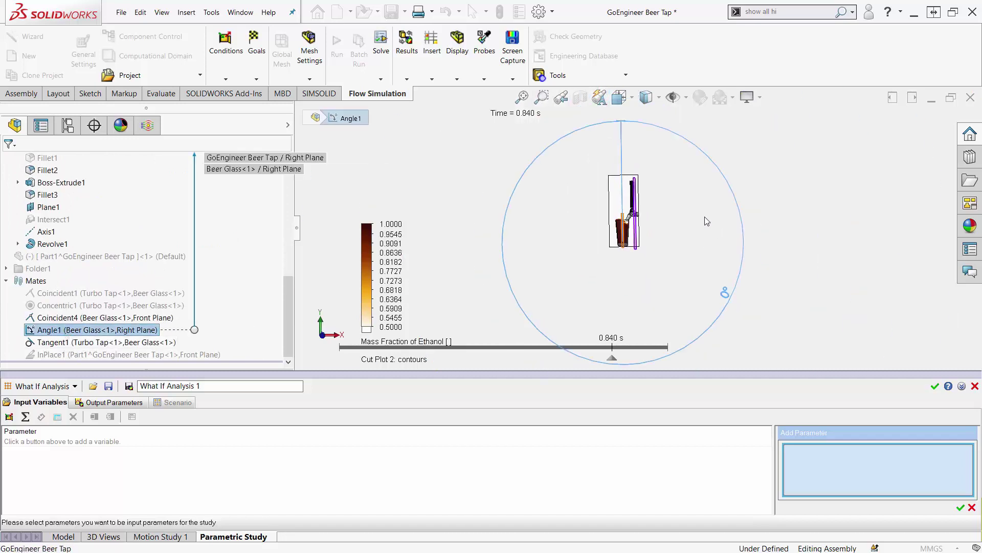
{"action": "left_click", "coordinate": [725, 293]}
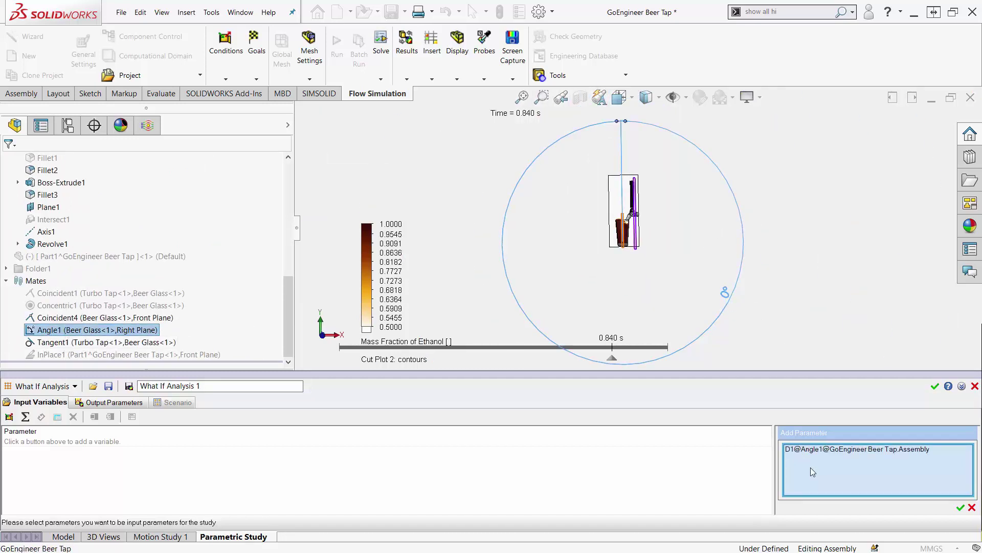
{"action": "left_click", "coordinate": [960, 507]}
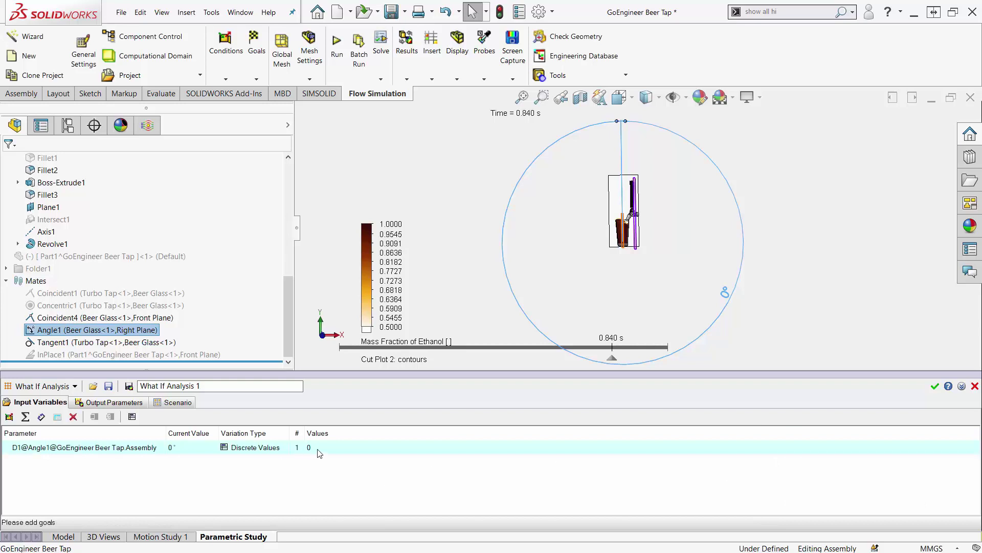
Step: Add all global goals as the study's output parameters and open the scenario table
{"action": "left_click", "coordinate": [108, 403]}
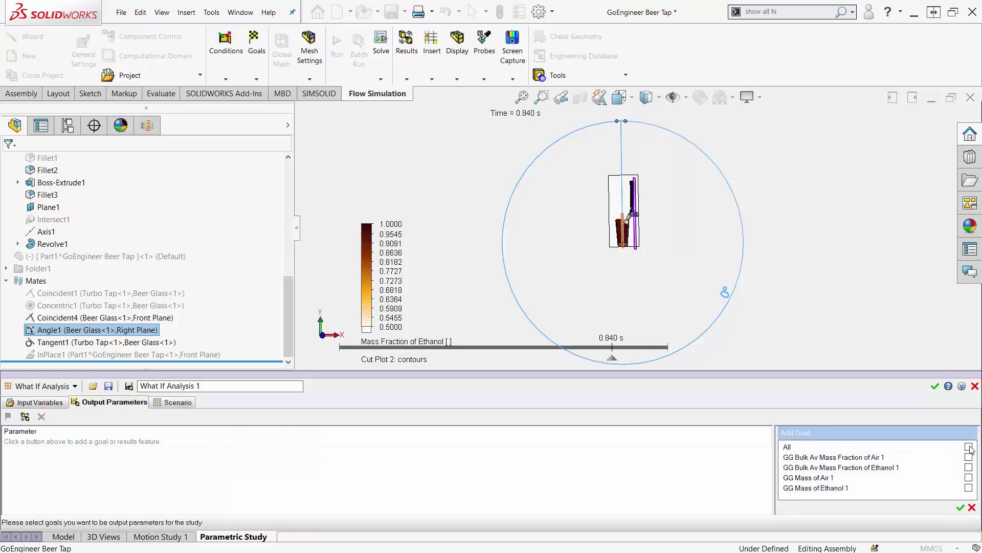
{"action": "left_click", "coordinate": [969, 447]}
{"action": "left_click", "coordinate": [961, 507]}
{"action": "left_click", "coordinate": [179, 403]}
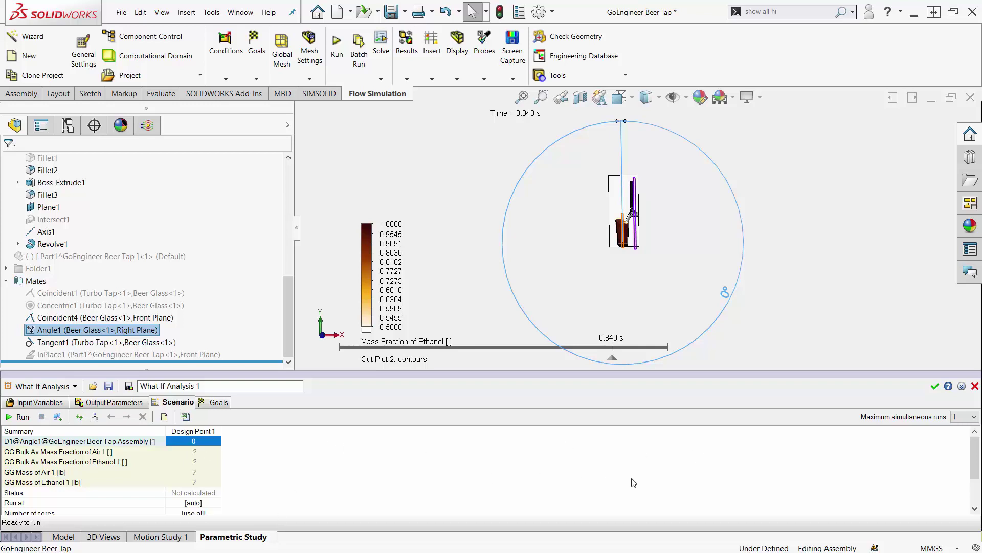
Step: Switch to the presentation slide to compare the What If results for the tilted glasses, and close the parametric study without keeping it
{"action": "left_click", "coordinate": [849, 237]}
{"action": "key", "text": "alt+Tab"}
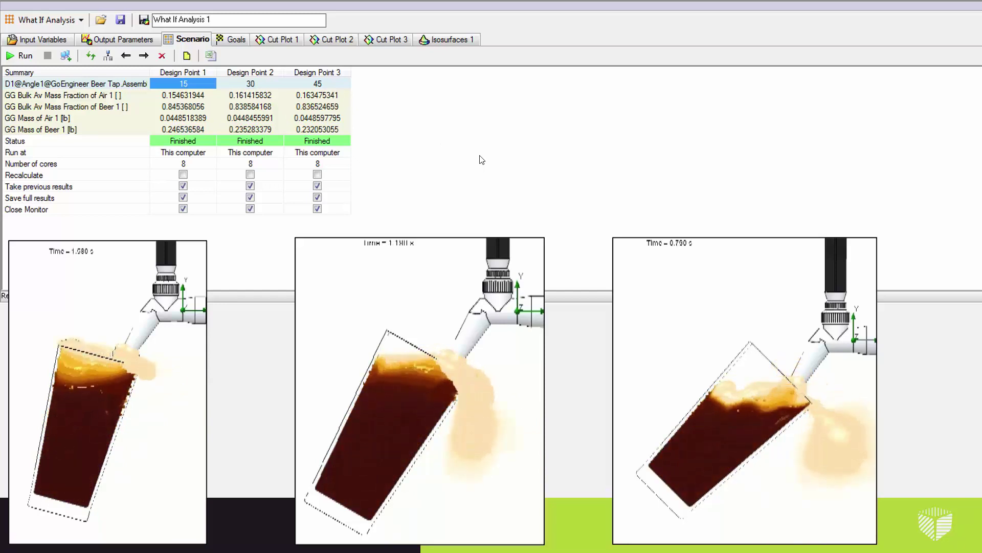
{"action": "key", "text": "alt+Tab"}
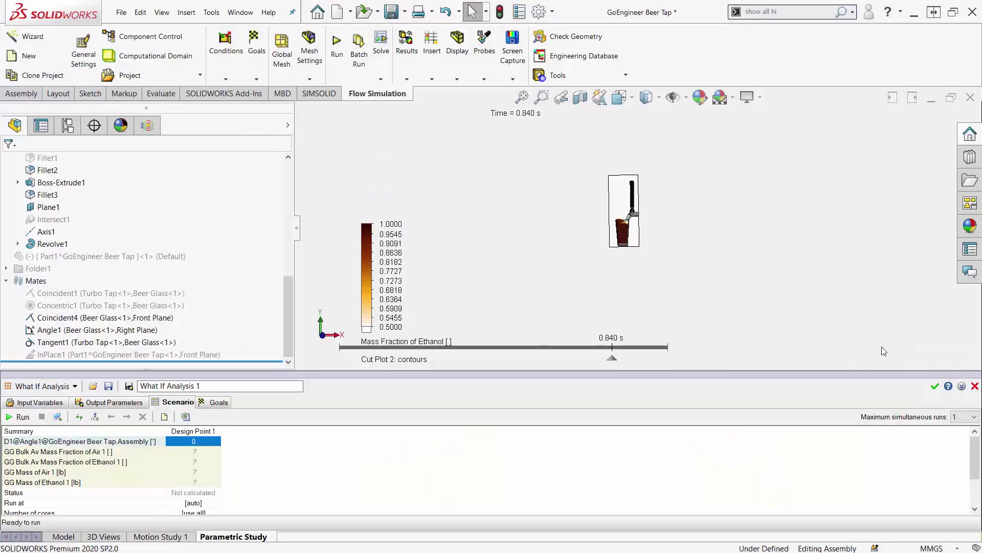
{"action": "left_click", "coordinate": [974, 386]}
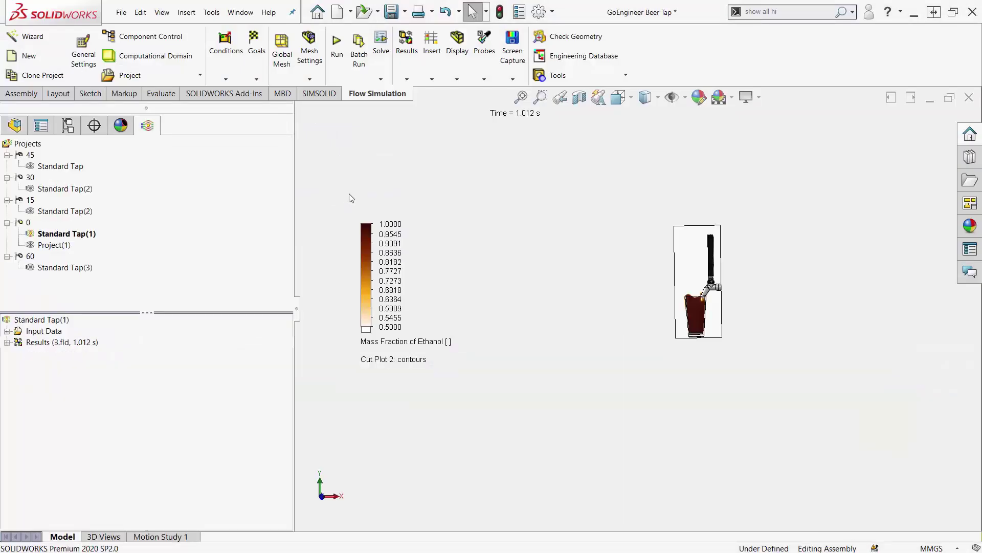
Step: Activate the glass-angle configurations 15, 30, 45 and 60 in turn to view each tilt, and return to configuration 0
{"action": "left_click", "coordinate": [65, 126]}
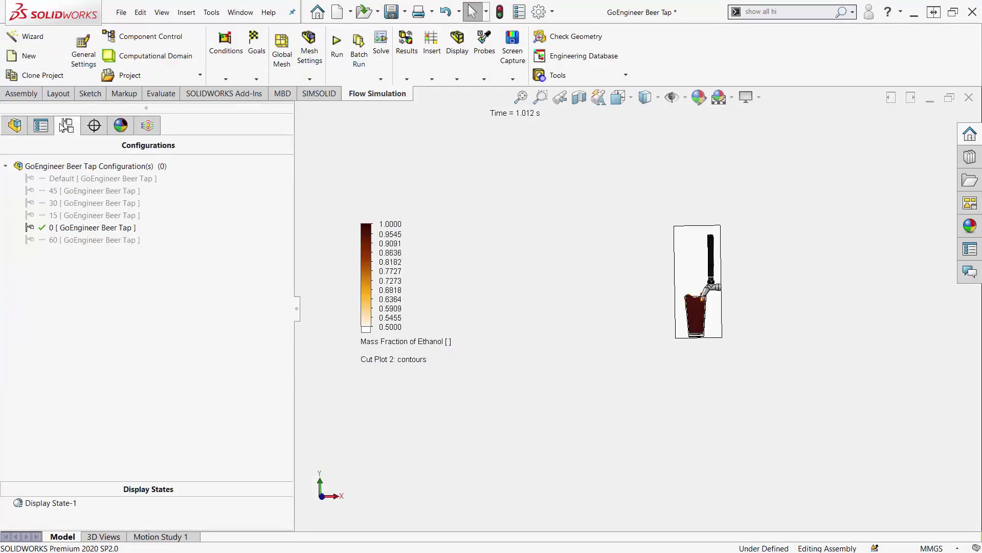
{"action": "double_click", "coordinate": [59, 215]}
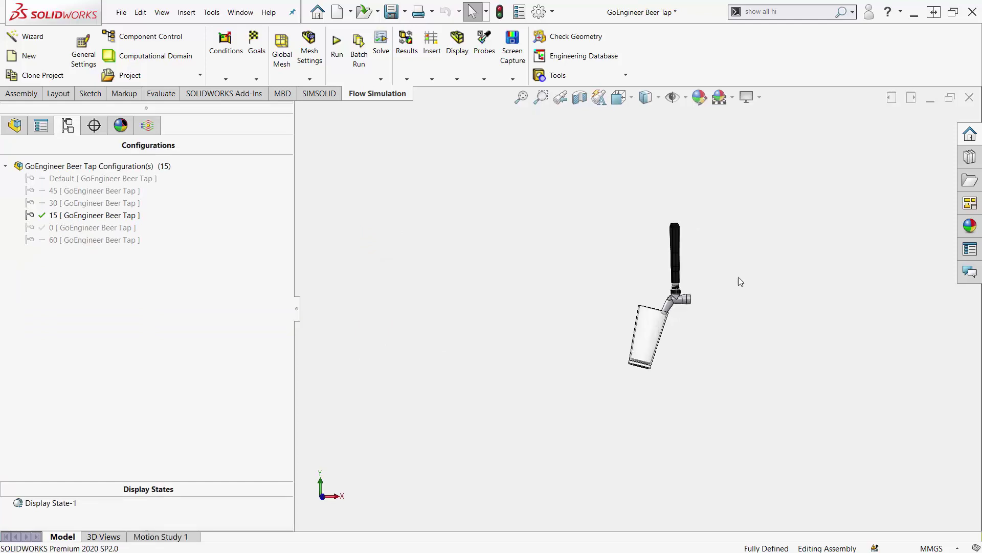
{"action": "scroll", "coordinate": [739, 278], "scroll_direction": "down", "scroll_amount": 2}
{"action": "double_click", "coordinate": [58, 203]}
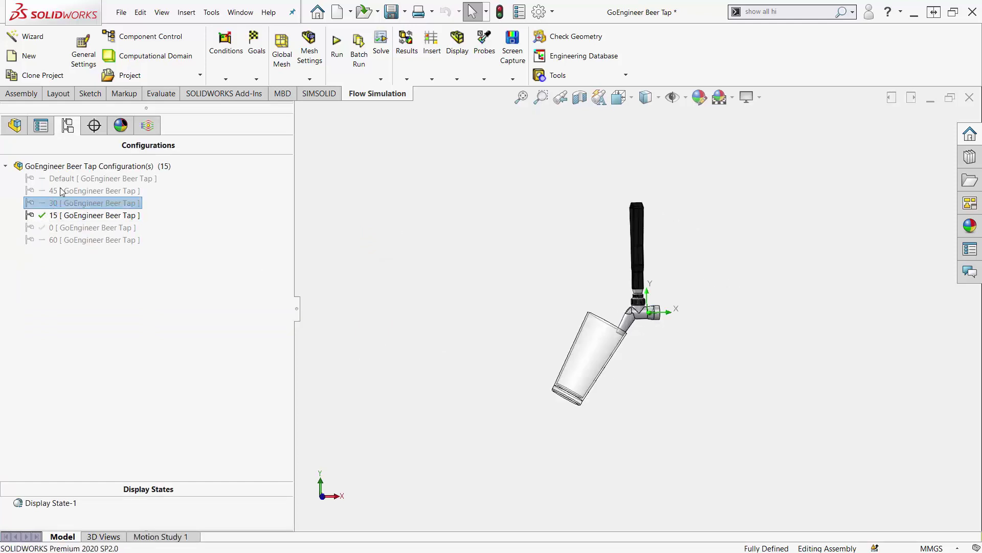
{"action": "double_click", "coordinate": [61, 190]}
{"action": "double_click", "coordinate": [74, 240]}
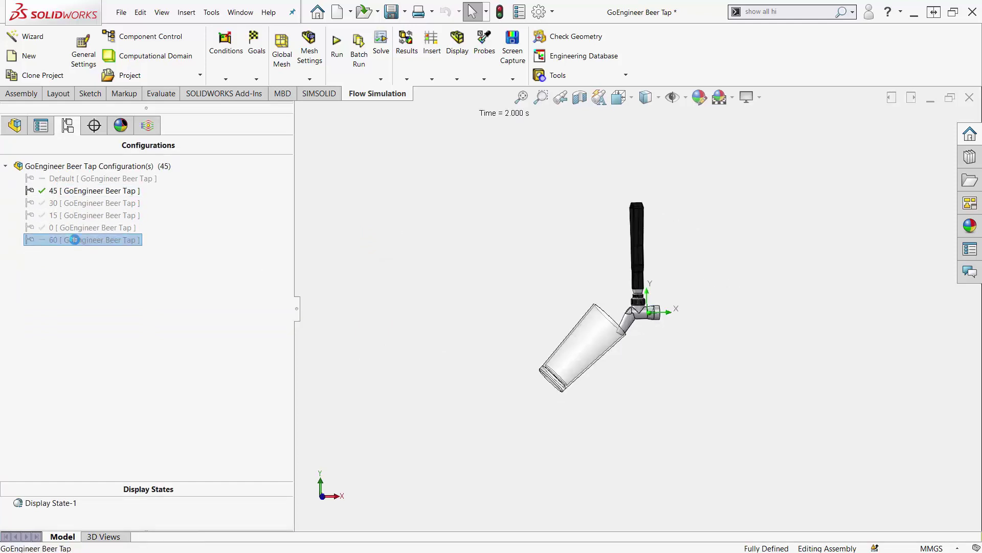
{"action": "left_click", "coordinate": [91, 229]}
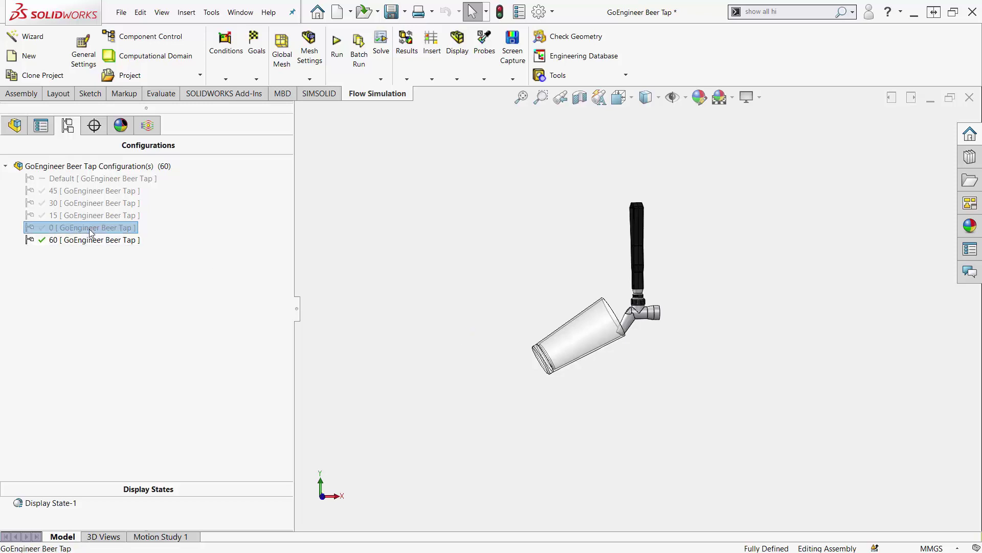
Step: Set up a clone of the Standard Tap(1) project for the 15, 30, 45 and 60 configurations, and cancel it
{"action": "left_click", "coordinate": [148, 125]}
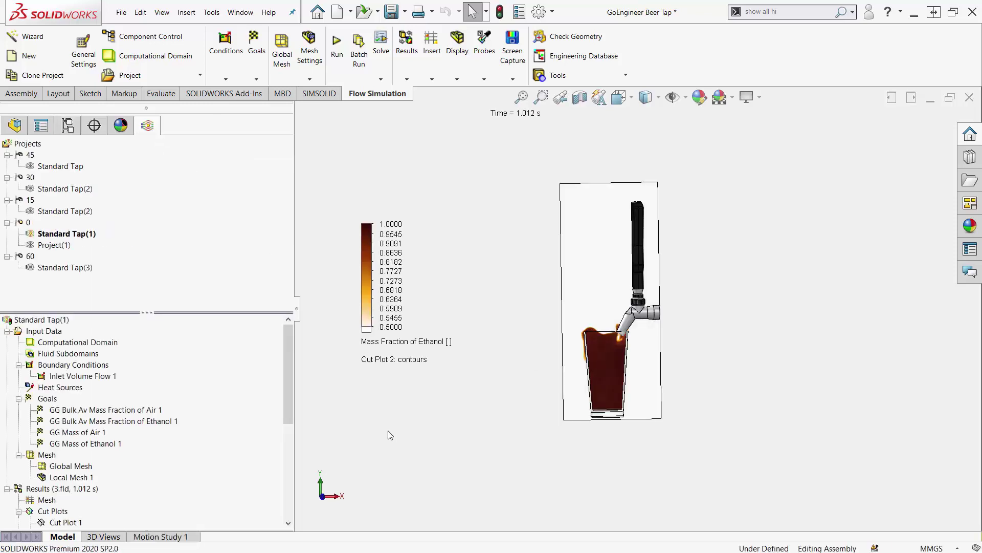
{"action": "right_click", "coordinate": [63, 236]}
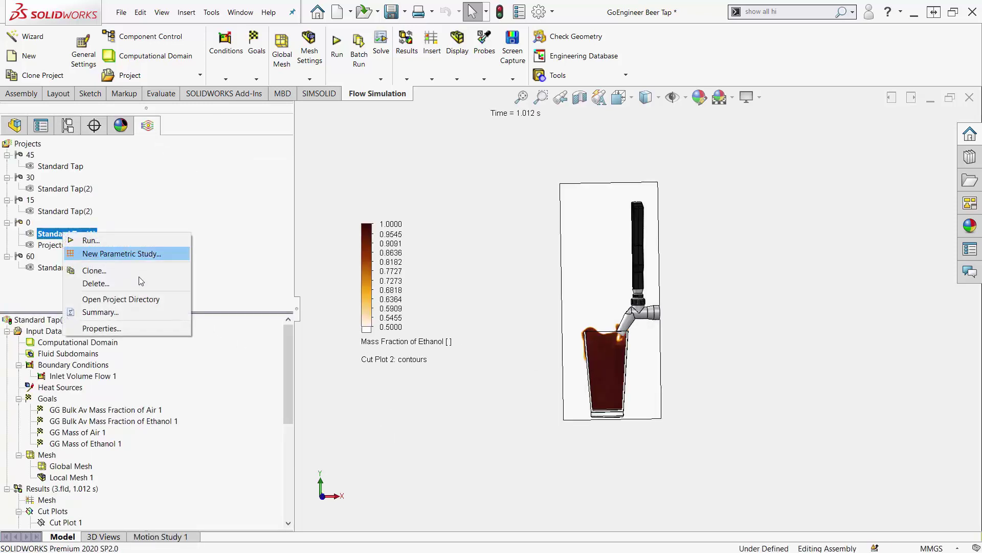
{"action": "left_click", "coordinate": [151, 270]}
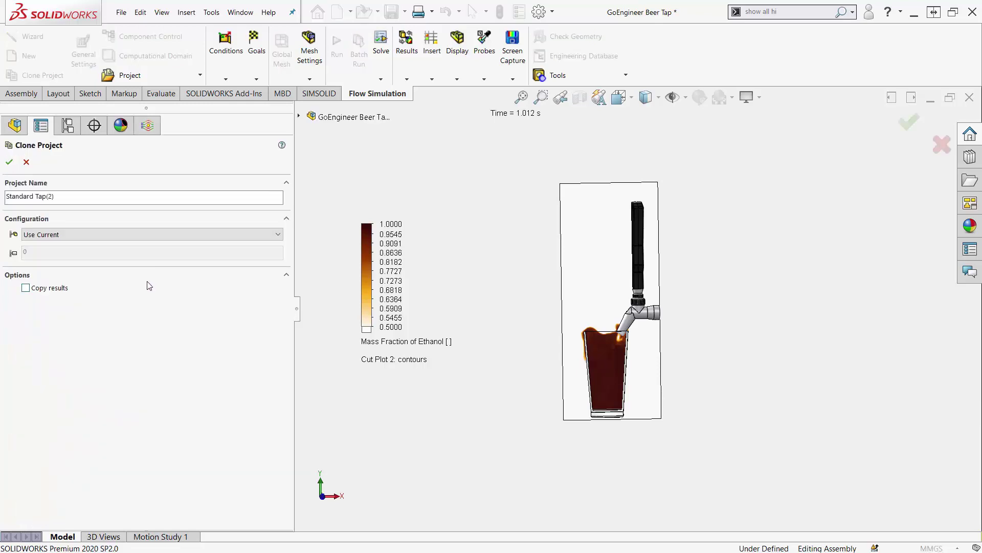
{"action": "left_click", "coordinate": [143, 236]}
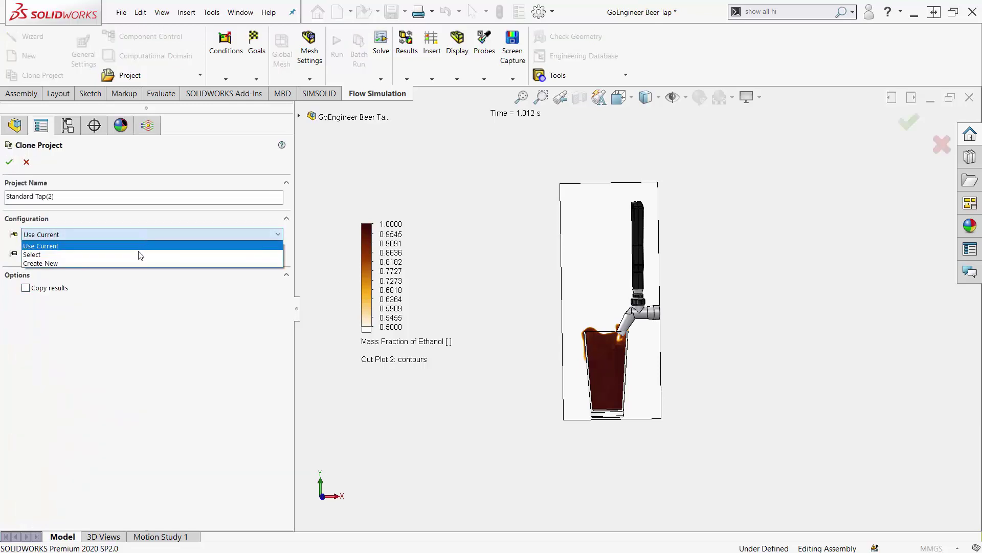
{"action": "left_click", "coordinate": [140, 254]}
{"action": "left_click", "coordinate": [28, 295]}
{"action": "left_click", "coordinate": [28, 284]}
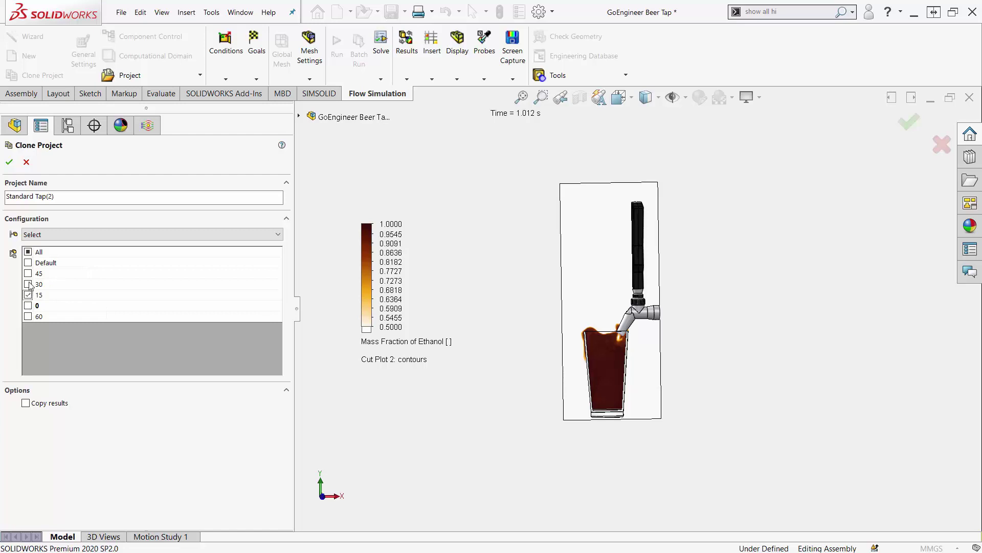
{"action": "left_click", "coordinate": [29, 274]}
{"action": "left_click", "coordinate": [28, 164]}
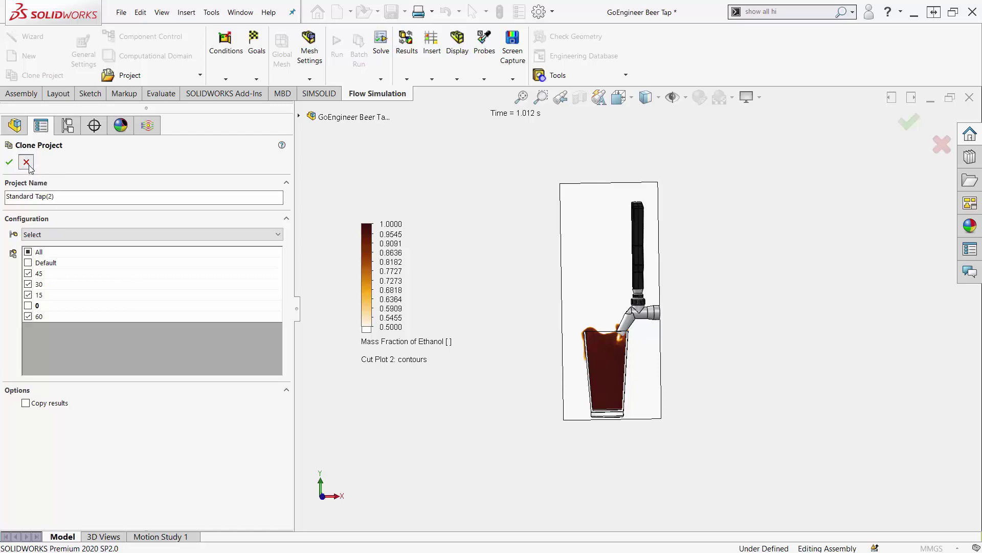
{"action": "left_click", "coordinate": [212, 12]}
{"action": "mouse_move", "coordinate": [224, 70]}
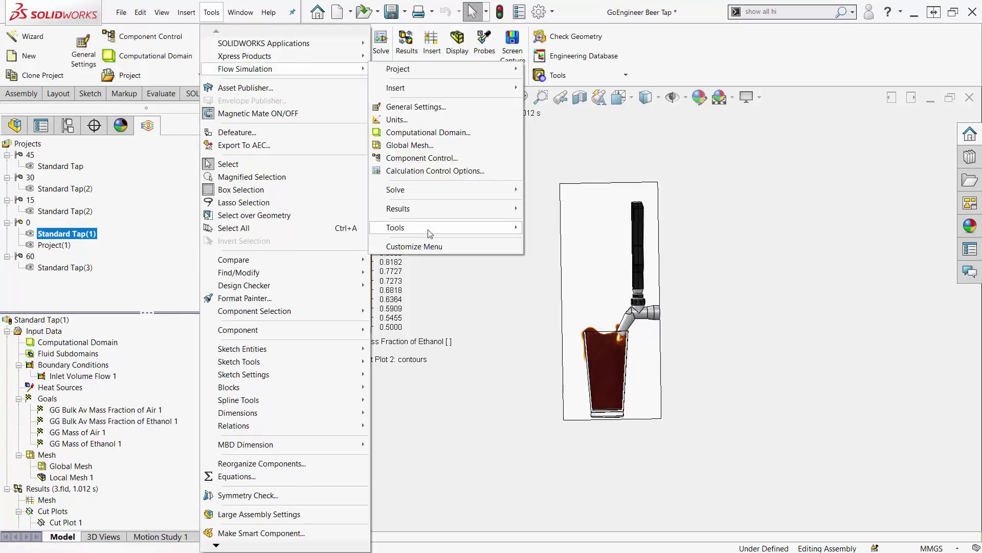
{"action": "mouse_move", "coordinate": [430, 232]}
{"action": "mouse_move", "coordinate": [444, 191]}
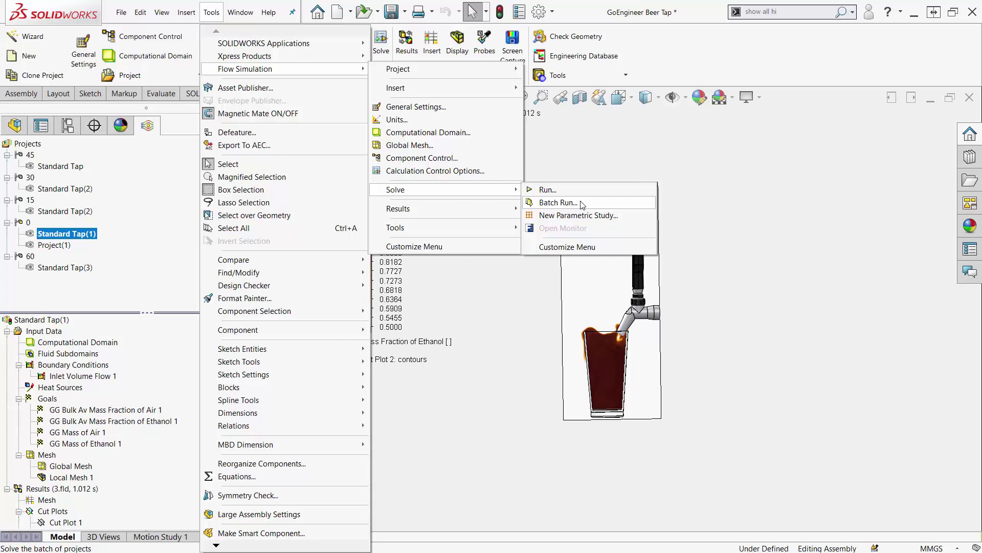
{"action": "left_click", "coordinate": [483, 412]}
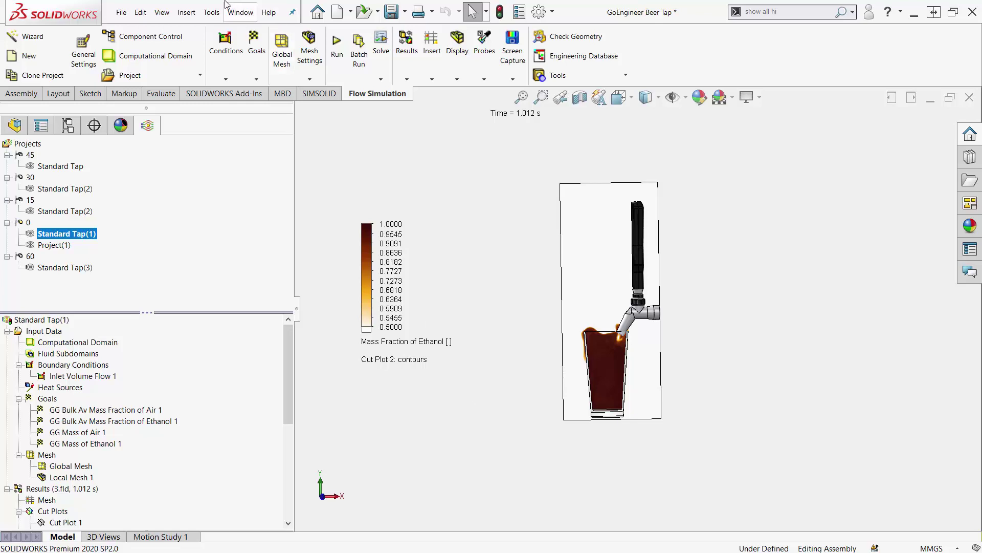
Step: Open the Flow Simulation results comparison, check its definition and run it on the Turbulence cut plot for the five Standard Tap projects
{"action": "left_click", "coordinate": [212, 12]}
{"action": "mouse_move", "coordinate": [435, 208]}
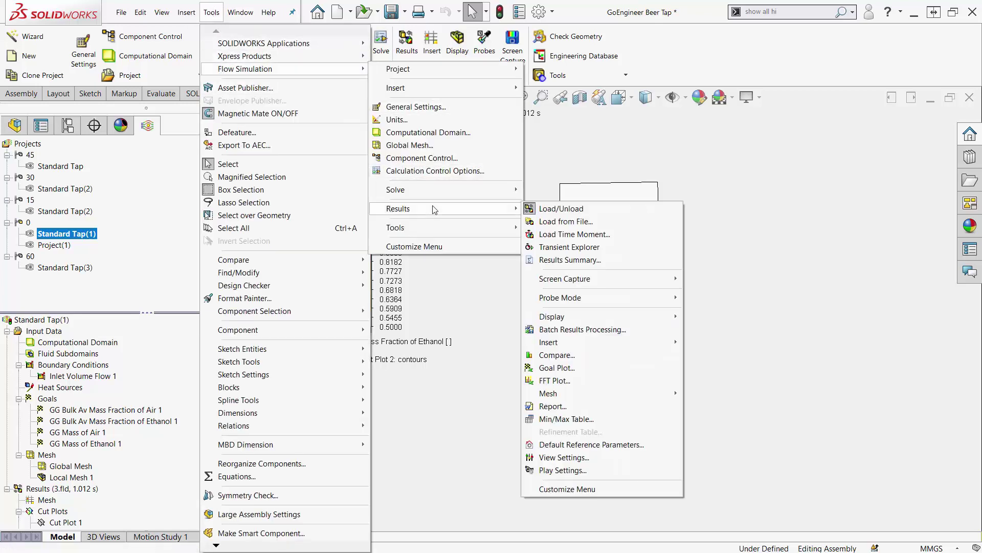
{"action": "left_click", "coordinate": [580, 358]}
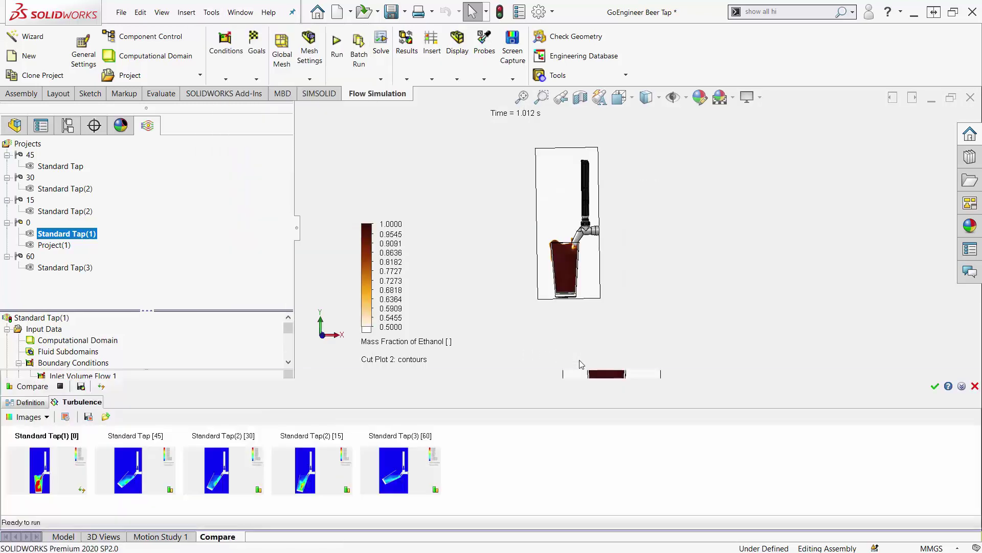
{"action": "left_click", "coordinate": [25, 402]}
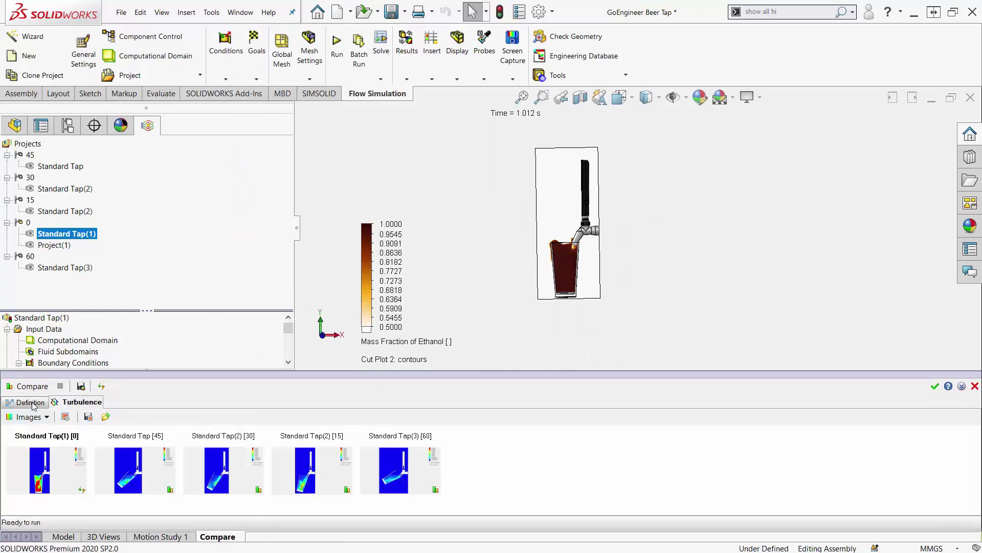
{"action": "left_click_drag", "start_coordinate": [120, 374], "coordinate": [120, 274]}
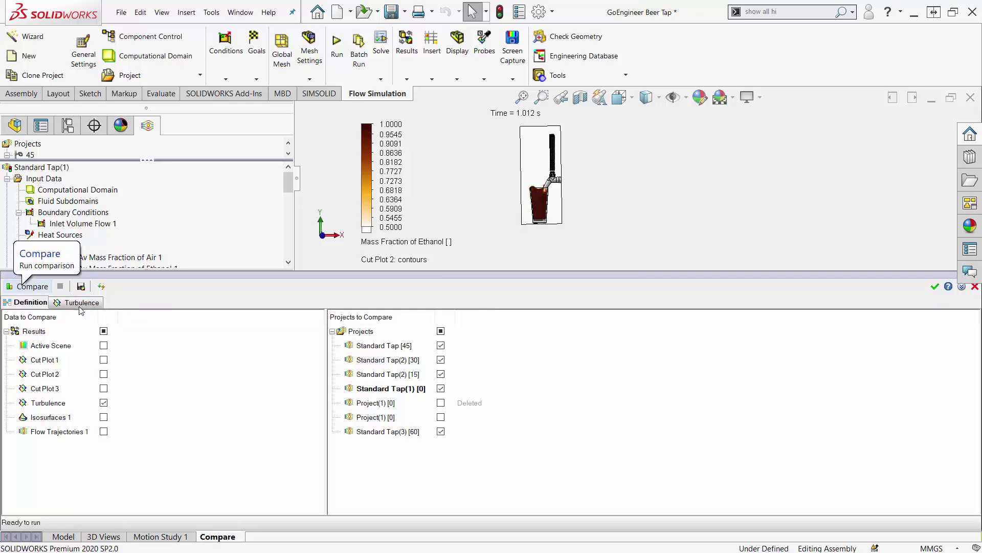
{"action": "left_click", "coordinate": [23, 288]}
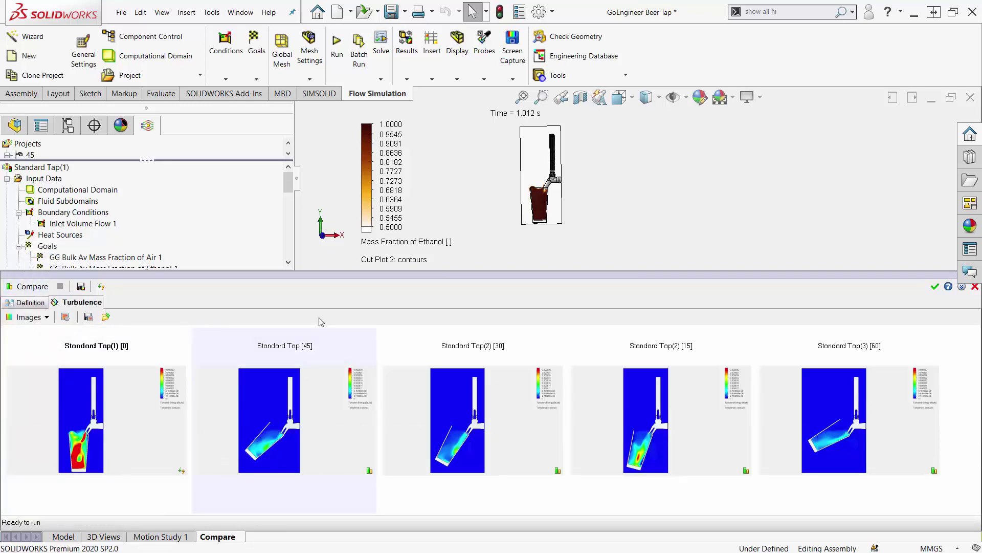
Step: Compare the turbulence images of the 0, 45, 30, 15 and 60 degree glass projects side by side
{"action": "left_click_drag", "start_coordinate": [325, 275], "coordinate": [322, 137]}
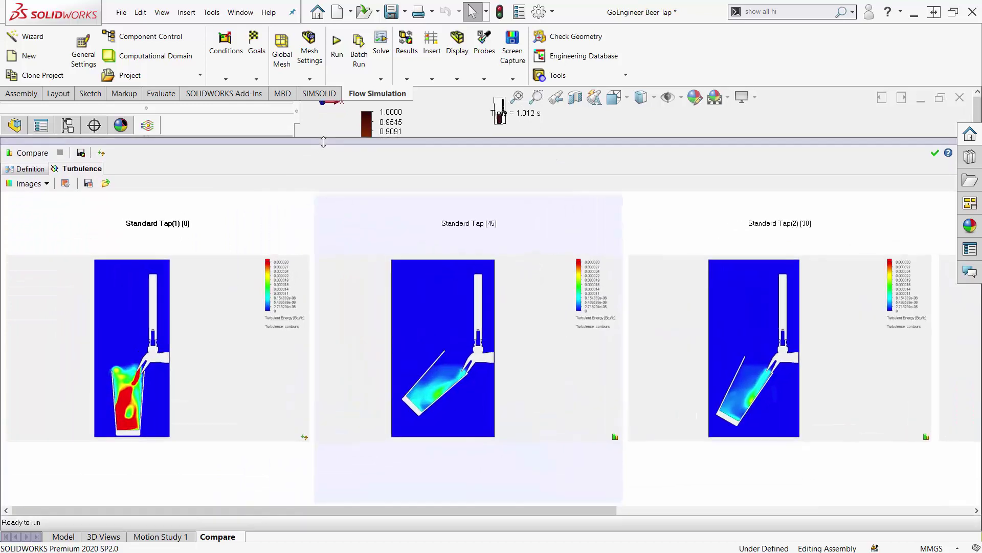
{"action": "left_click_drag", "start_coordinate": [204, 511], "coordinate": [649, 519]}
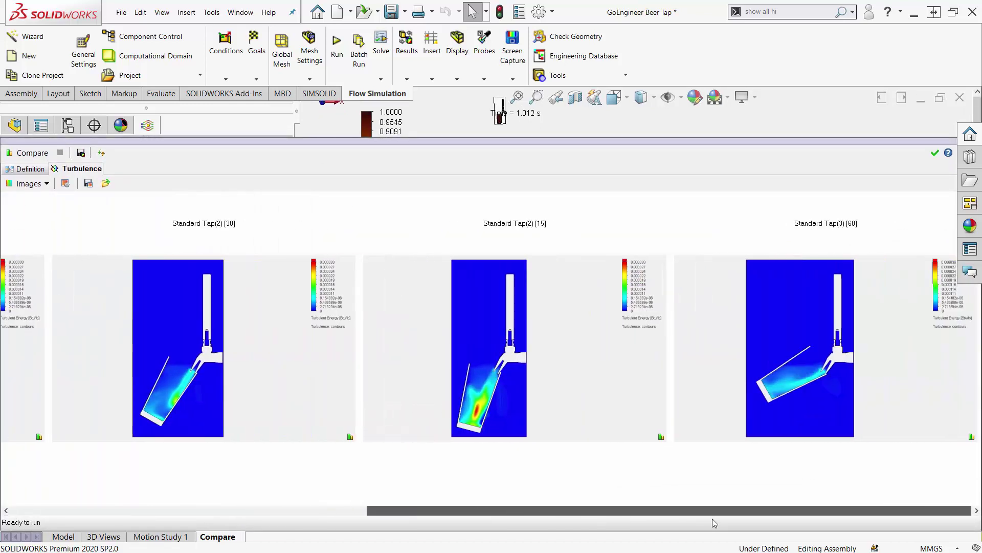
{"action": "left_click_drag", "start_coordinate": [714, 522], "coordinate": [157, 516]}
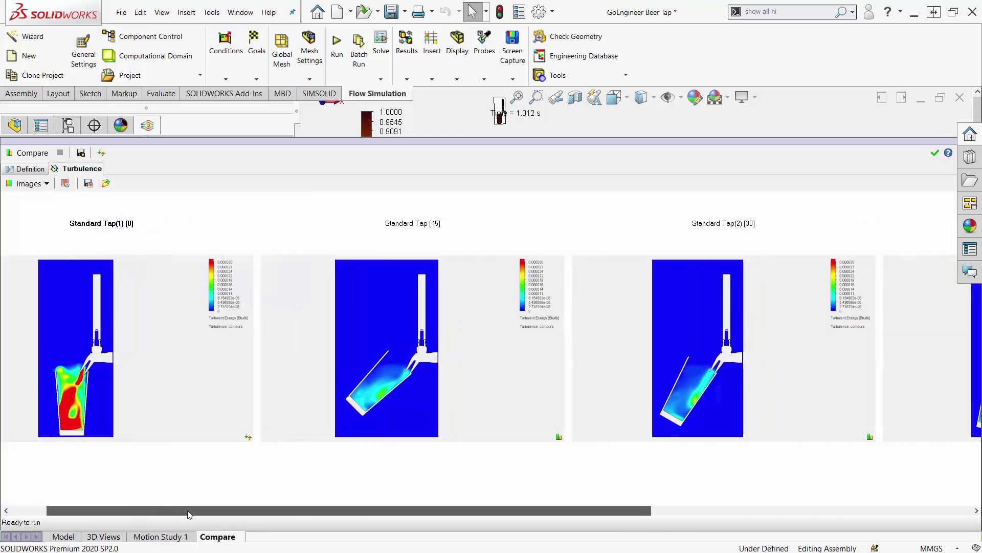
{"action": "left_click_drag", "start_coordinate": [186, 513], "coordinate": [269, 518]}
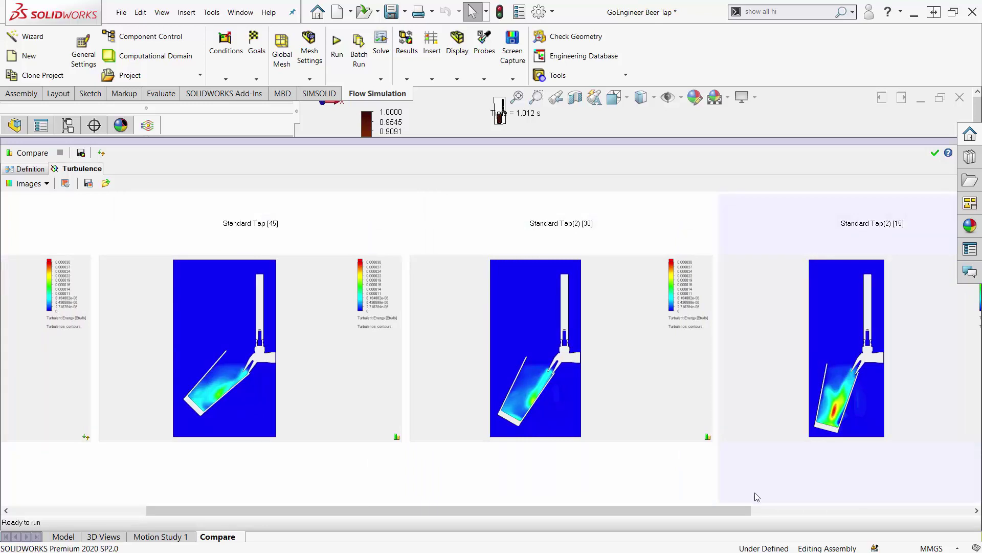
{"action": "left_click_drag", "start_coordinate": [739, 510], "coordinate": [962, 501]}
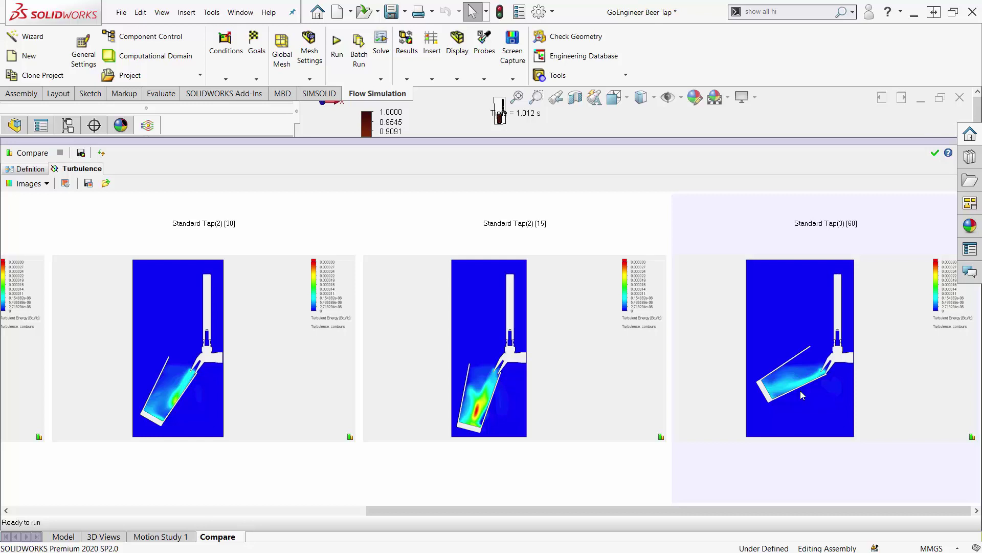
{"action": "mouse_move", "coordinate": [664, 513]}
{"action": "left_mouse_down"}
{"action": "mouse_move", "coordinate": [353, 536]}
{"action": "mouse_move", "coordinate": [248, 527]}
{"action": "mouse_move", "coordinate": [306, 517]}
{"action": "mouse_move", "coordinate": [672, 518]}
{"action": "left_mouse_up"}
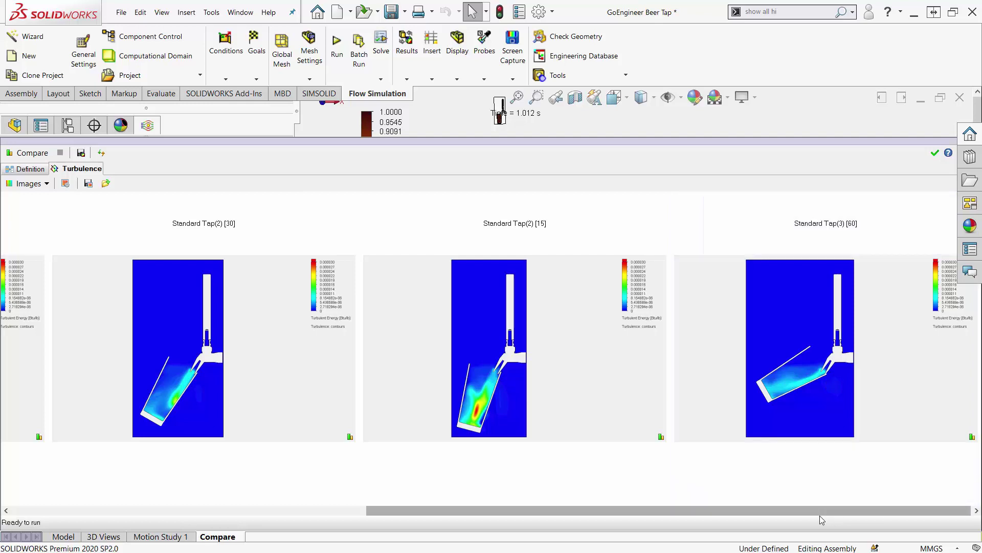
{"action": "left_click_drag", "start_coordinate": [814, 511], "coordinate": [552, 525]}
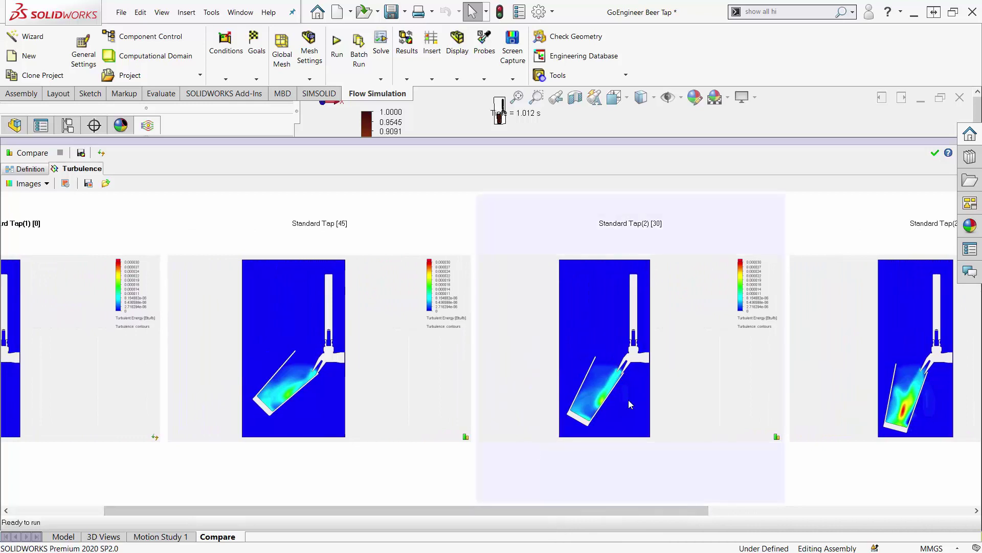
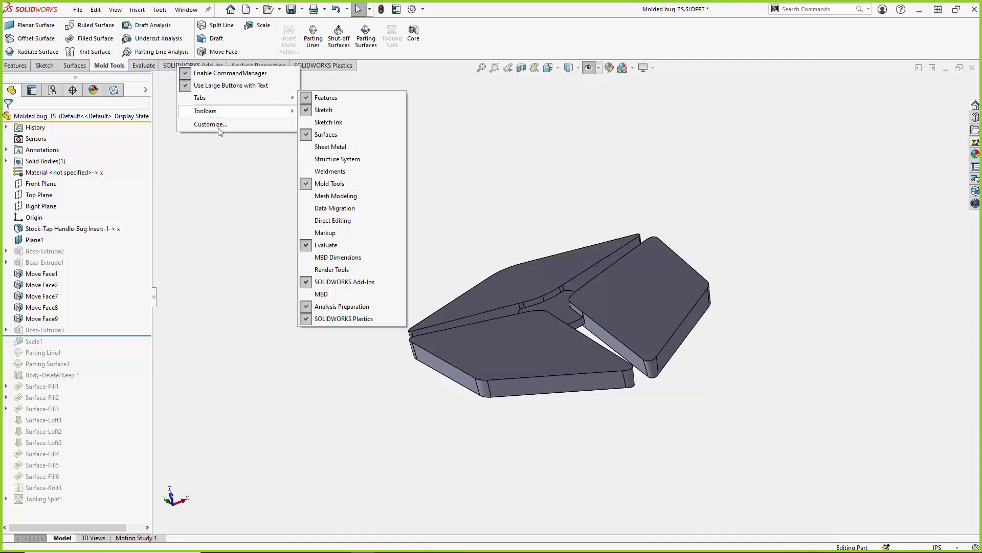
Step: Run a draft analysis at 5 degrees with the small central face as pull direction, inspect the faces requiring draft, and close it unsaved
{"action": "left_click", "coordinate": [242, 182]}
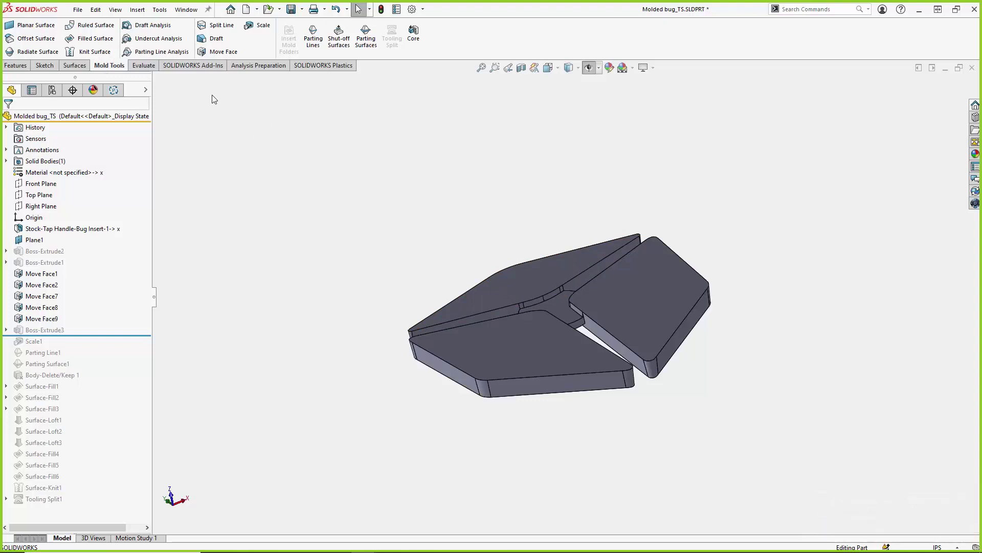
{"action": "left_click", "coordinate": [166, 29]}
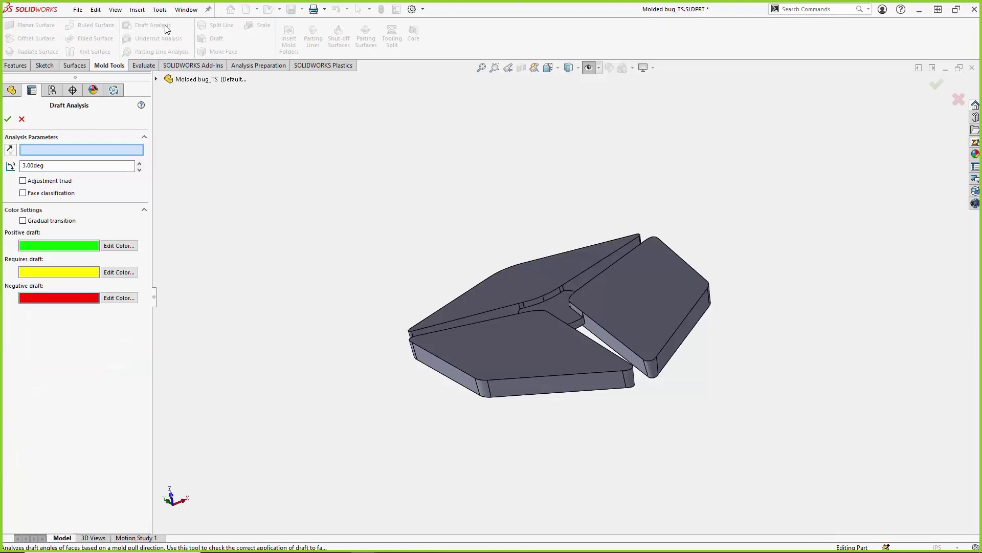
{"action": "left_click", "coordinate": [573, 316]}
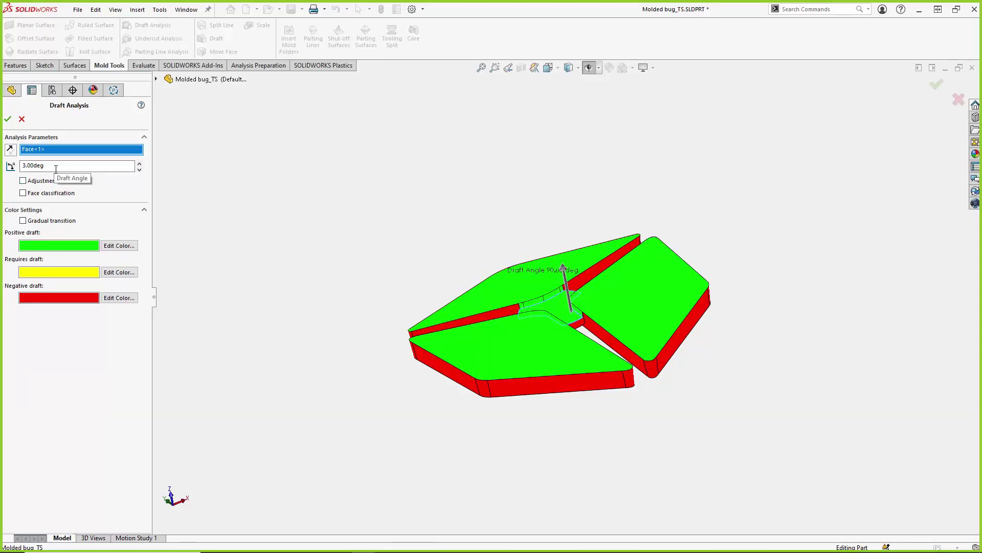
{"action": "scroll", "coordinate": [56, 169], "scroll_direction": "up", "scroll_amount": 2}
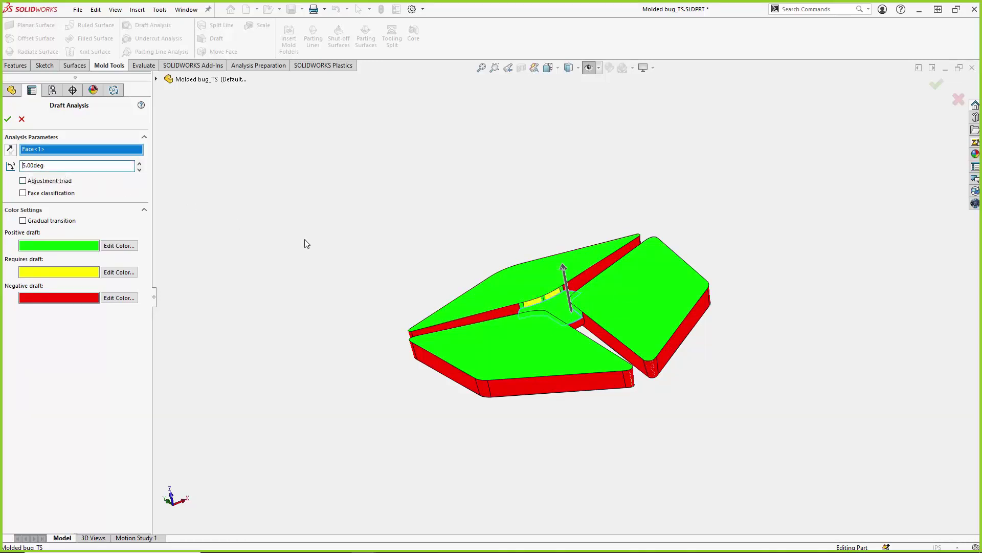
{"action": "scroll", "coordinate": [539, 309], "scroll_direction": "down", "scroll_amount": 5}
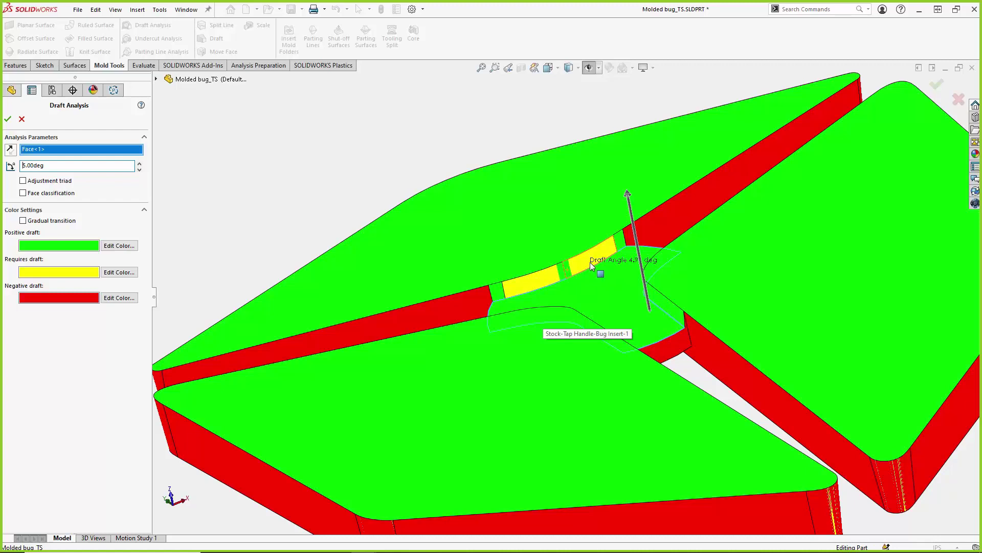
{"action": "scroll", "coordinate": [724, 353], "scroll_direction": "up", "scroll_amount": 2}
{"action": "scroll", "coordinate": [725, 352], "scroll_direction": "up", "scroll_amount": 2}
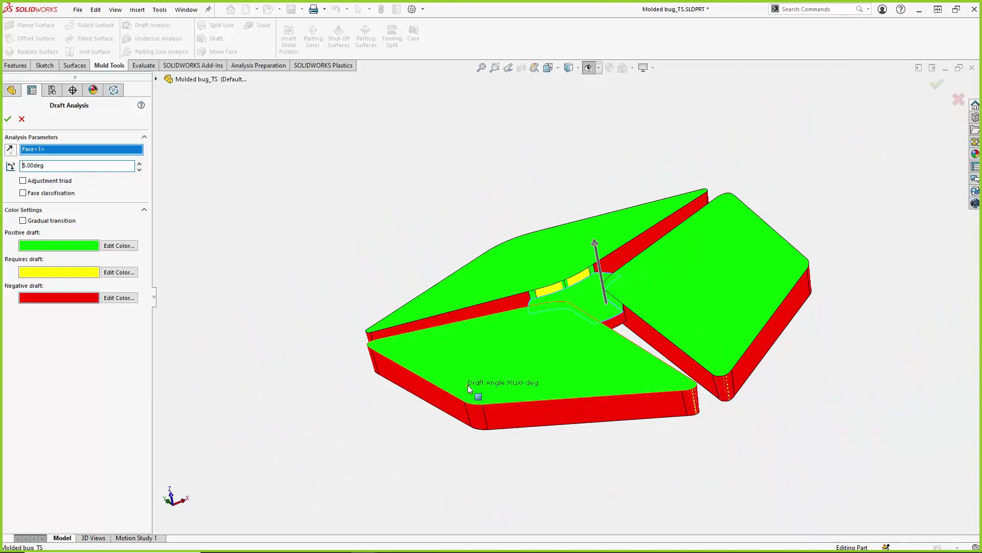
{"action": "left_click", "coordinate": [21, 119]}
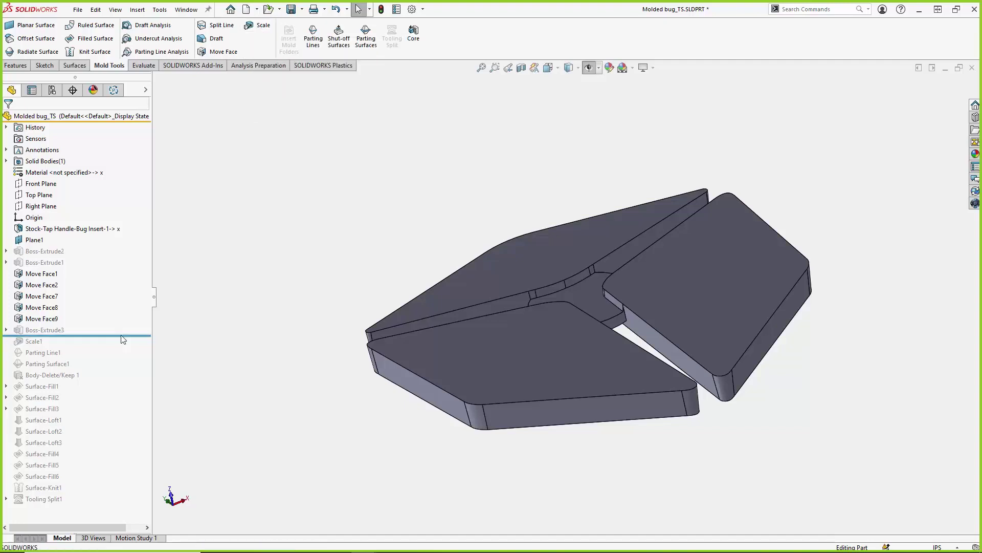
Step: Roll the part history forward past Scale1, review the feature's options for the scaling centre, and accept its definition
{"action": "left_click_drag", "start_coordinate": [72, 335], "coordinate": [45, 337]}
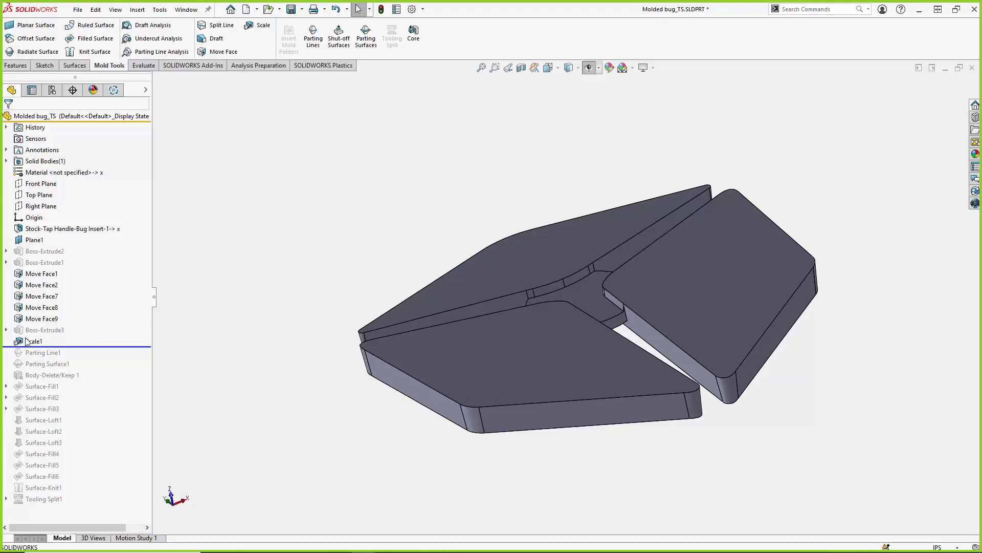
{"action": "right_click", "coordinate": [28, 341]}
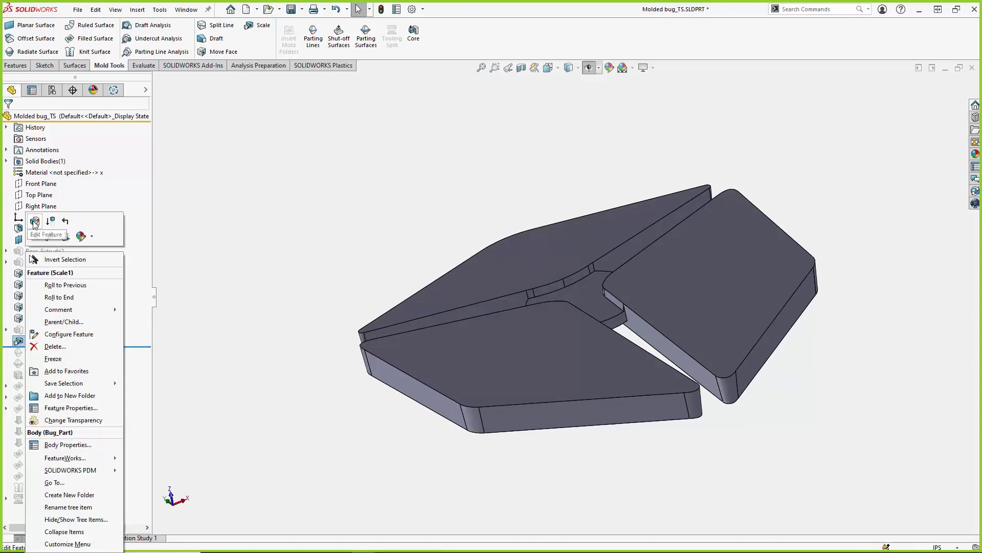
{"action": "left_click", "coordinate": [34, 221]}
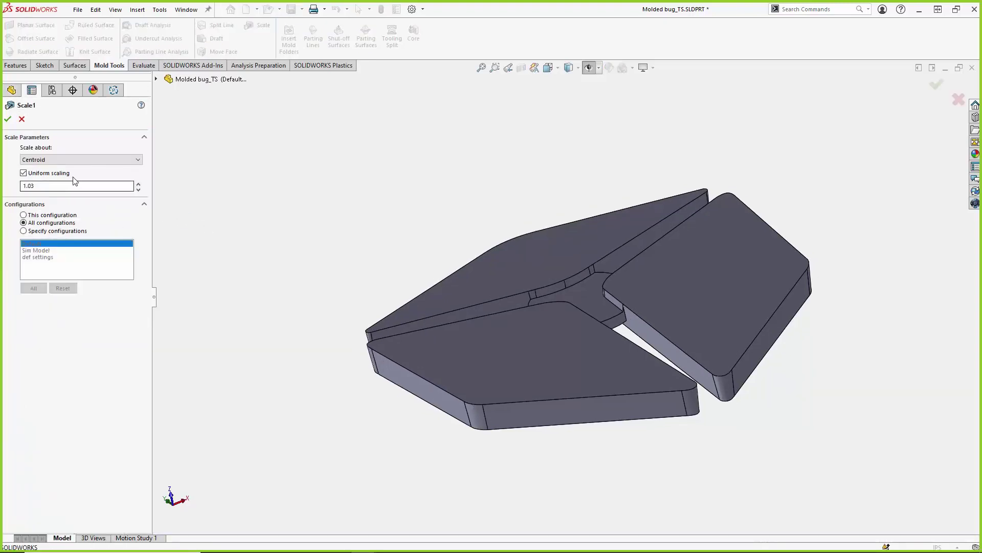
{"action": "left_click", "coordinate": [96, 161]}
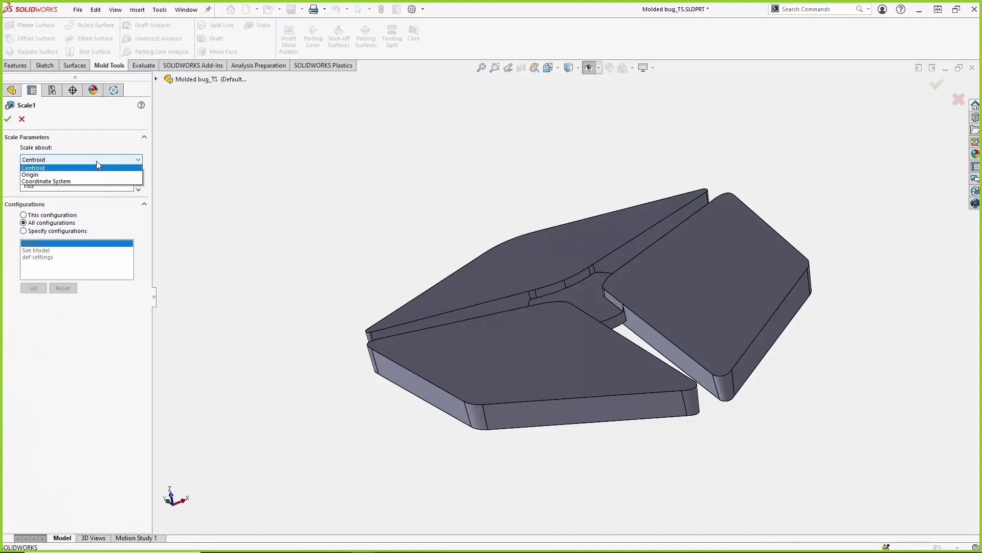
{"action": "left_click", "coordinate": [96, 160]}
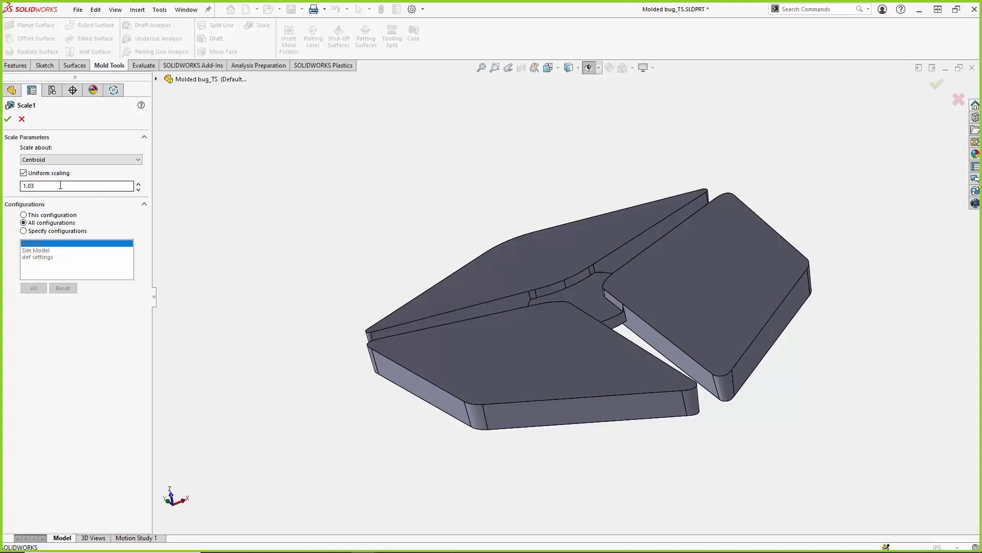
{"action": "left_click", "coordinate": [7, 119]}
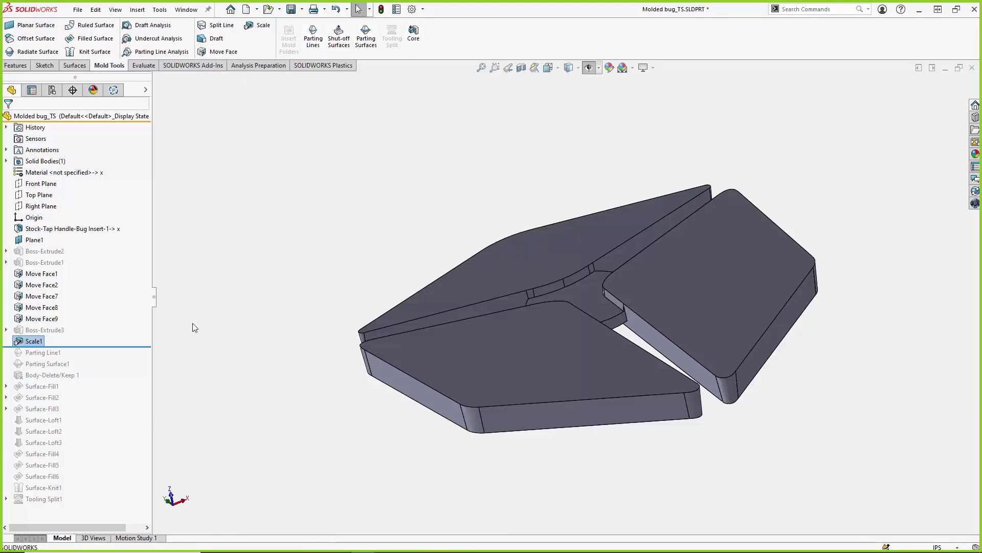
Step: Roll the part history forward past Parting Line1, review the feature's mold parameters and parting edges, and close its definition without changes
{"action": "left_click_drag", "start_coordinate": [124, 347], "coordinate": [126, 357]}
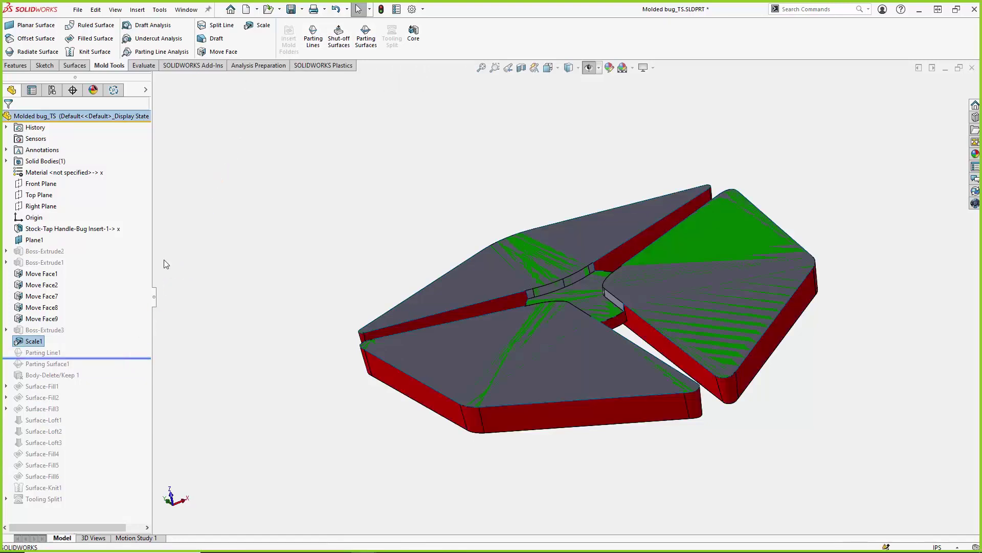
{"action": "left_click", "coordinate": [55, 363]}
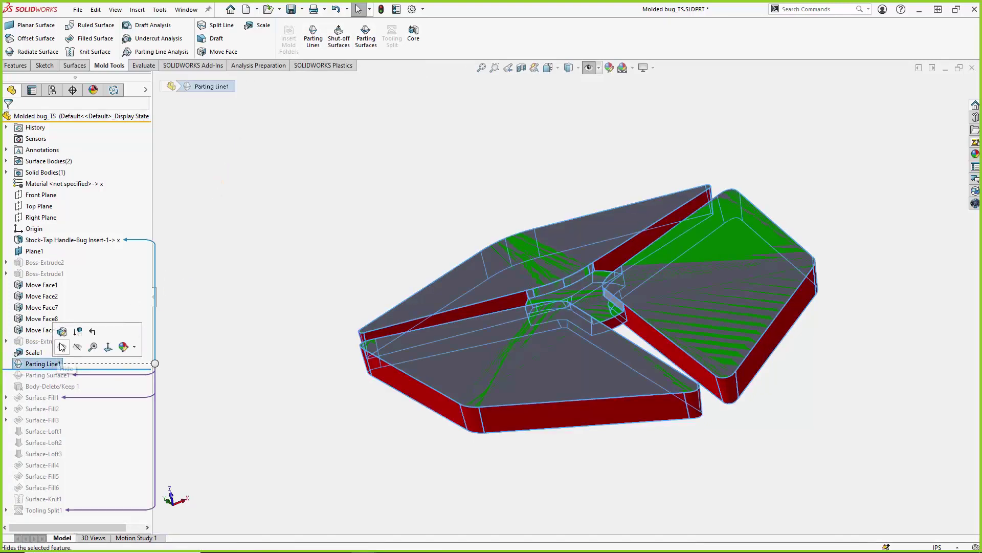
{"action": "left_click", "coordinate": [62, 331]}
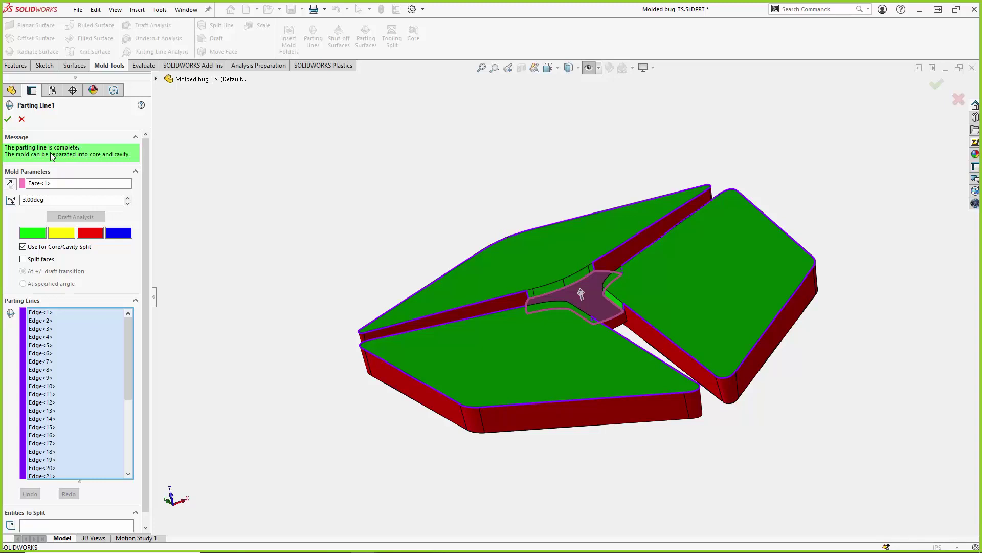
{"action": "left_click", "coordinate": [22, 120]}
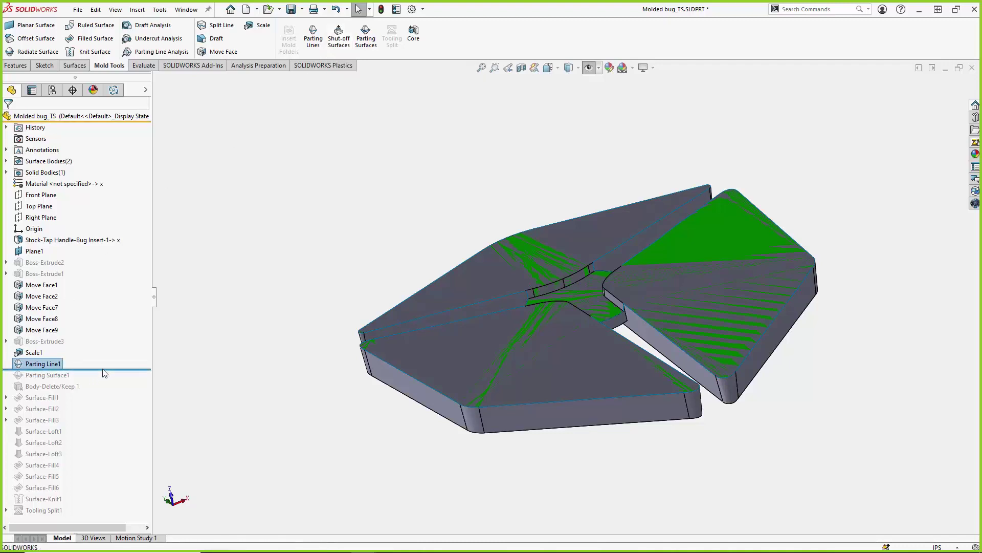
Step: Roll the history forward past Parting Surface1, review the feature's mold parameters and parting surface settings, and close its definition without changes
{"action": "left_click_drag", "start_coordinate": [105, 369], "coordinate": [109, 378]}
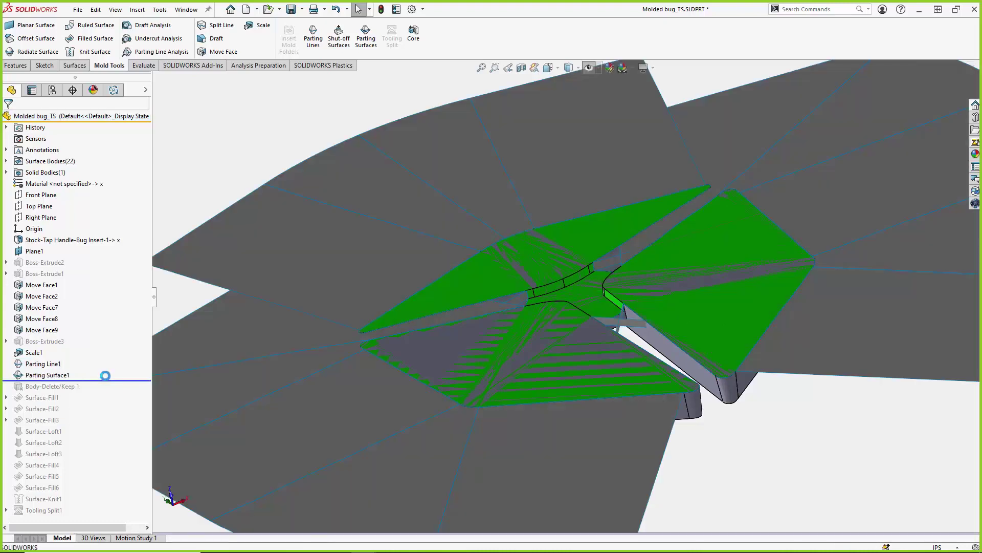
{"action": "key", "text": "f"}
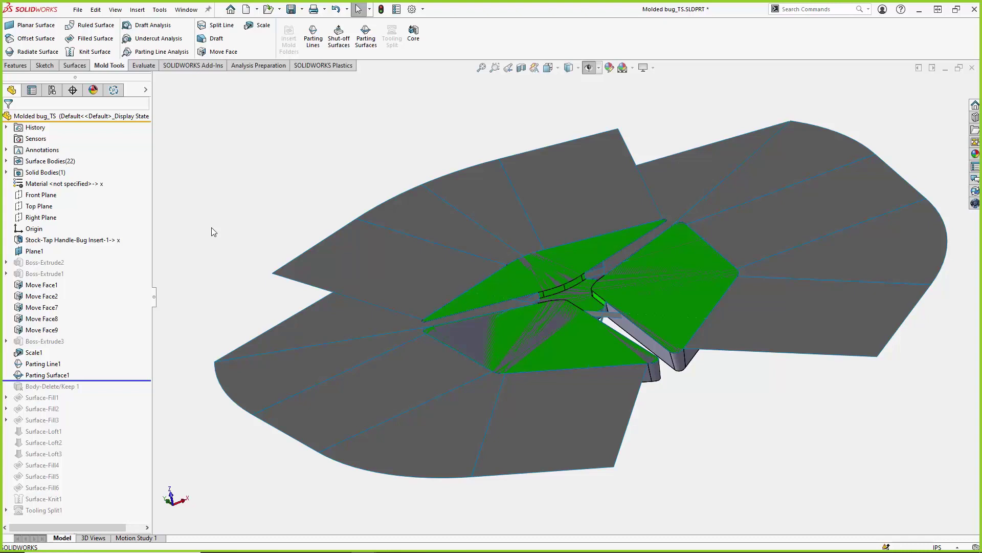
{"action": "left_click", "coordinate": [54, 377]}
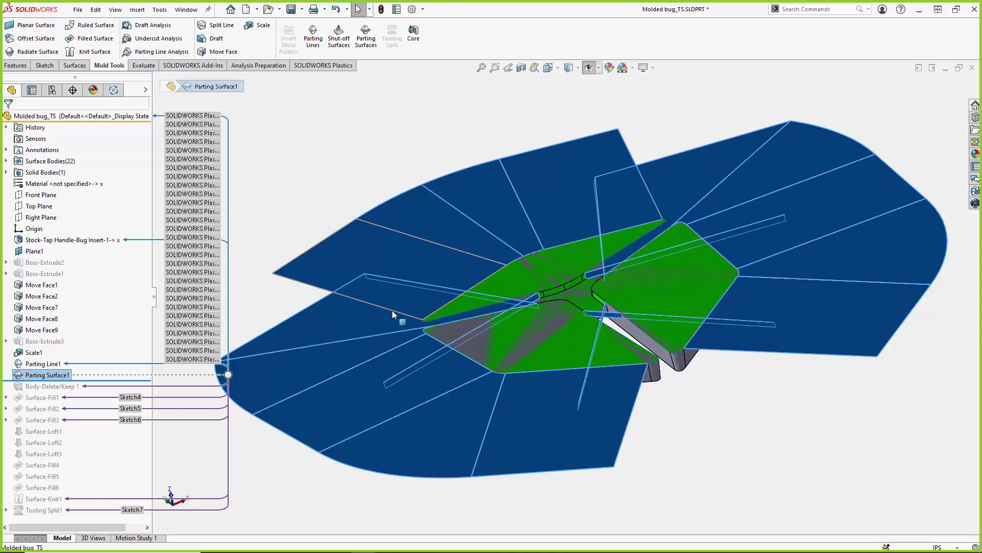
{"action": "right_click", "coordinate": [47, 376]}
{"action": "left_click", "coordinate": [51, 260]}
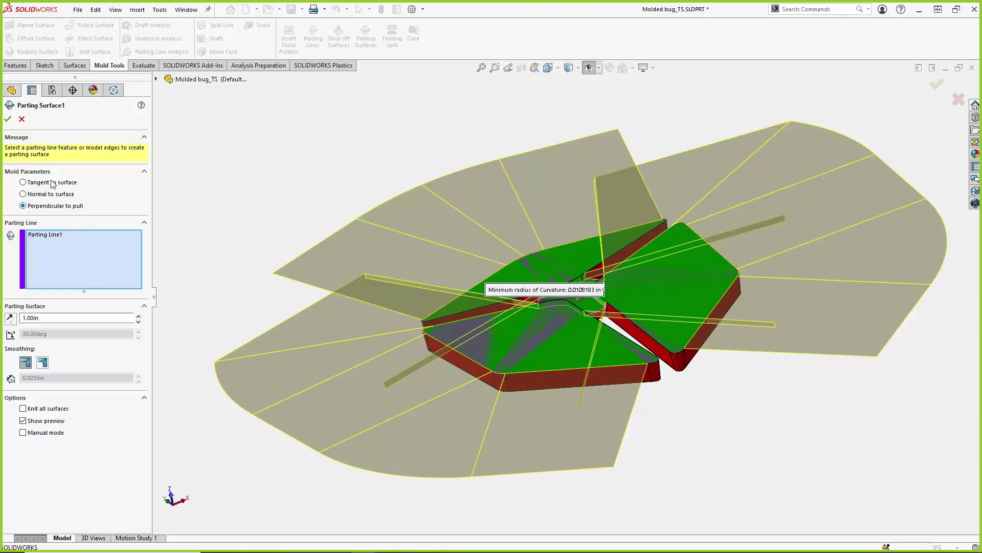
{"action": "left_click", "coordinate": [23, 121]}
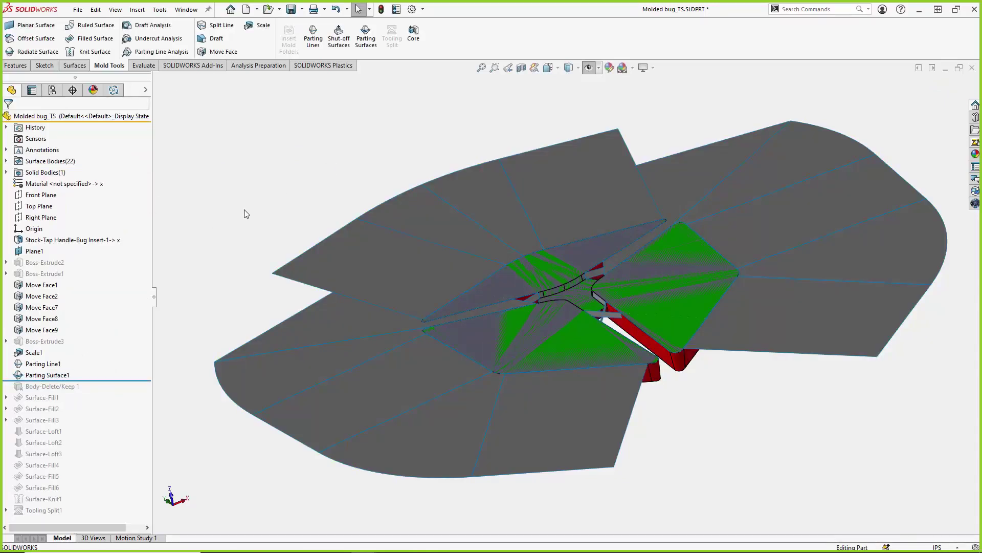
Step: List the part's solid, cavity, core and parting surface bodies, and highlight Bug_Part, the cavity surface and the core surface in the model
{"action": "left_click", "coordinate": [6, 173]}
{"action": "left_click", "coordinate": [6, 161]}
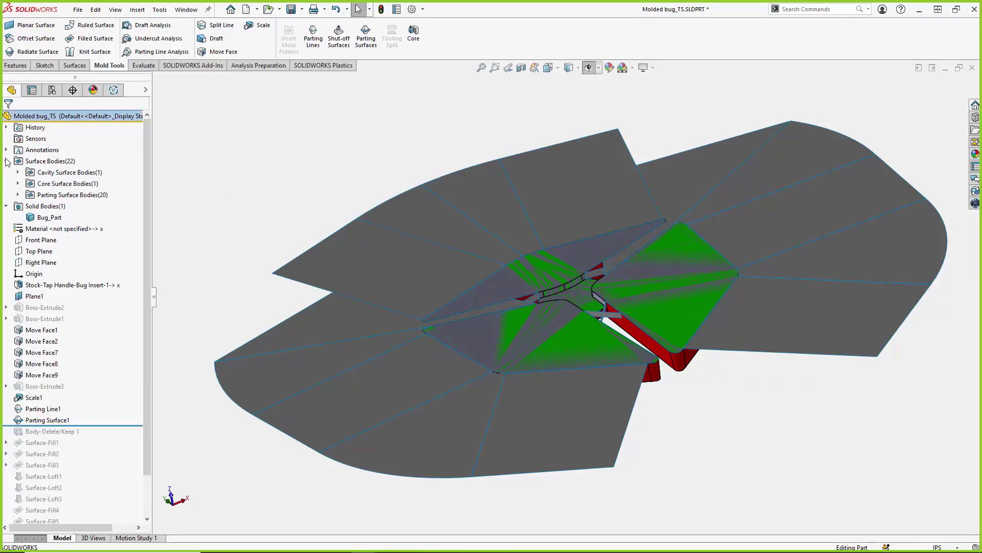
{"action": "left_click", "coordinate": [31, 218]}
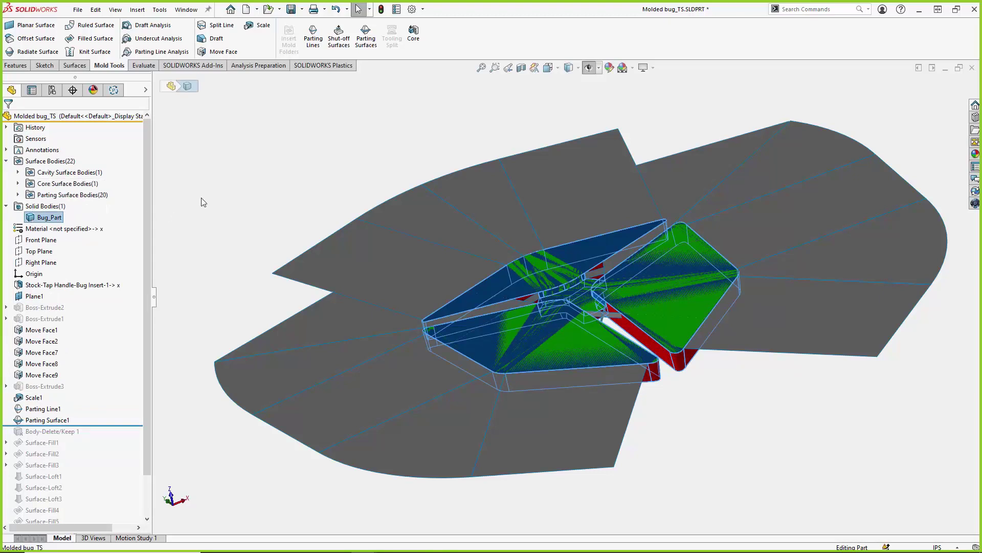
{"action": "left_click", "coordinate": [42, 203]}
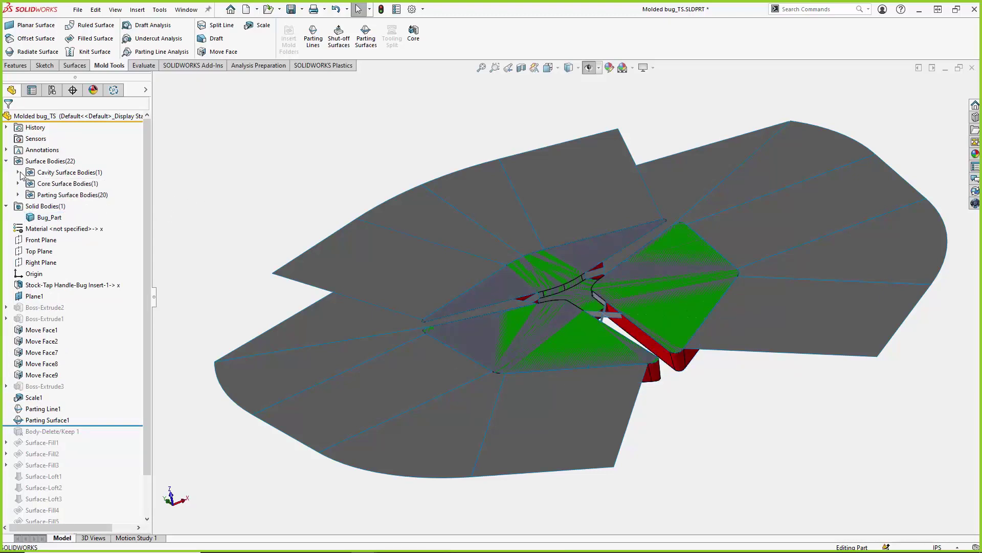
{"action": "left_click", "coordinate": [17, 173]}
{"action": "left_click", "coordinate": [18, 195]}
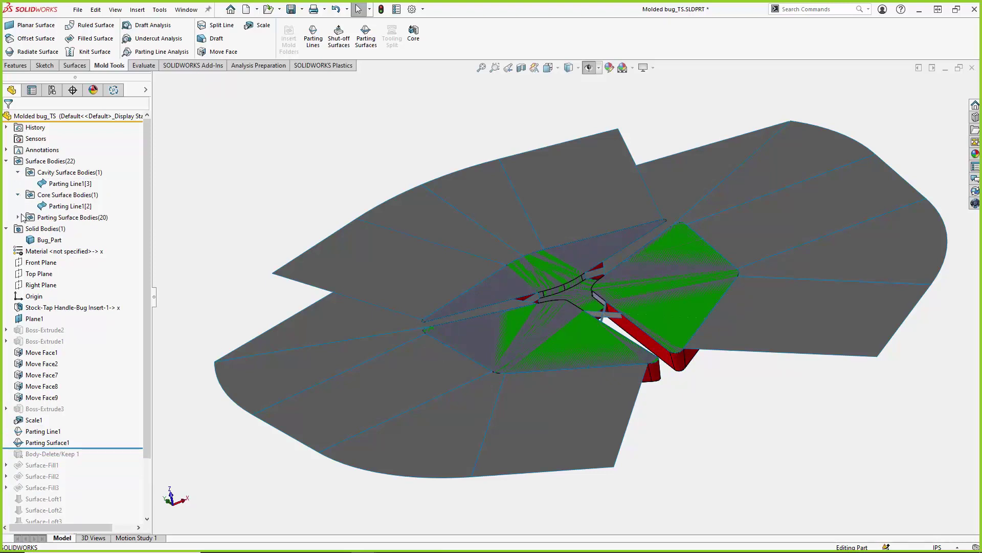
{"action": "left_click", "coordinate": [18, 217]}
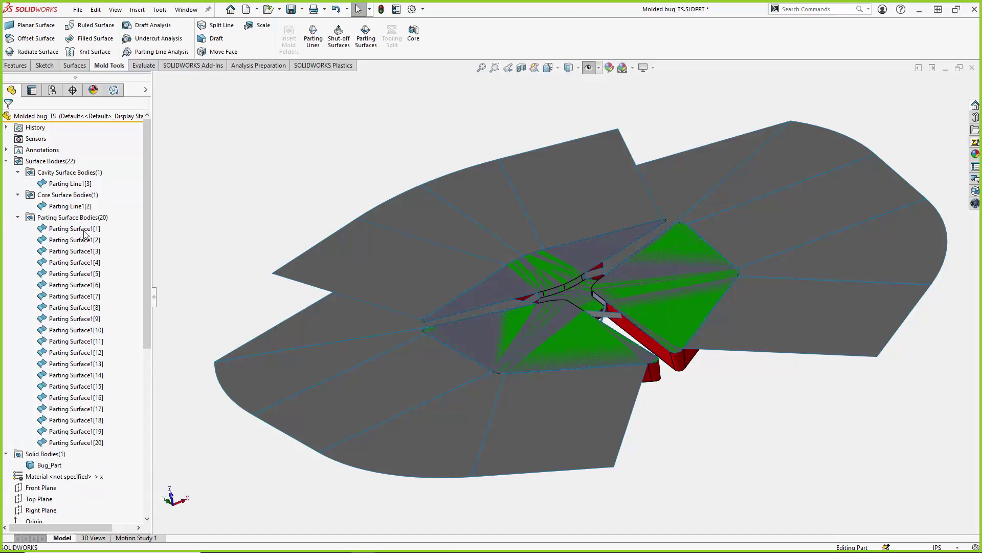
{"action": "left_click", "coordinate": [61, 184]}
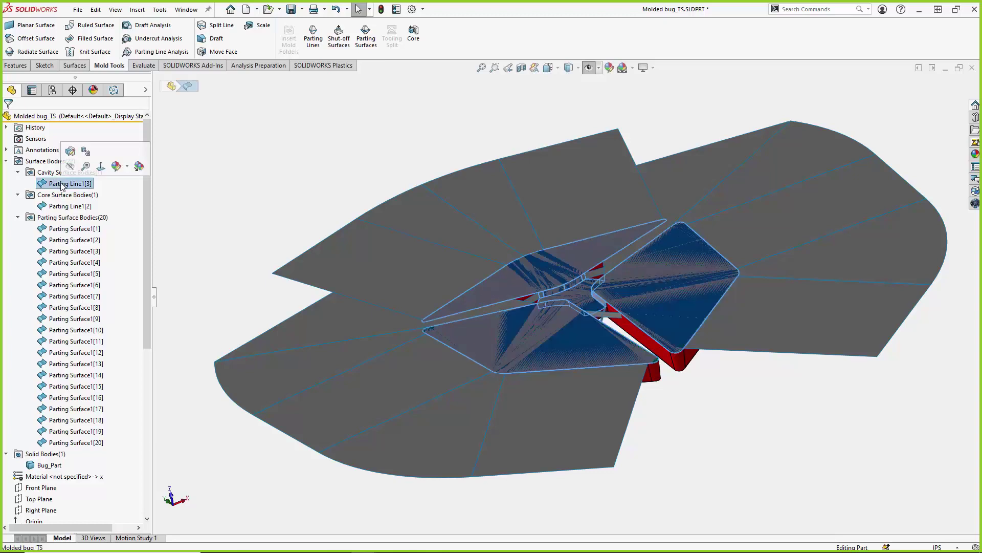
{"action": "left_click", "coordinate": [70, 206]}
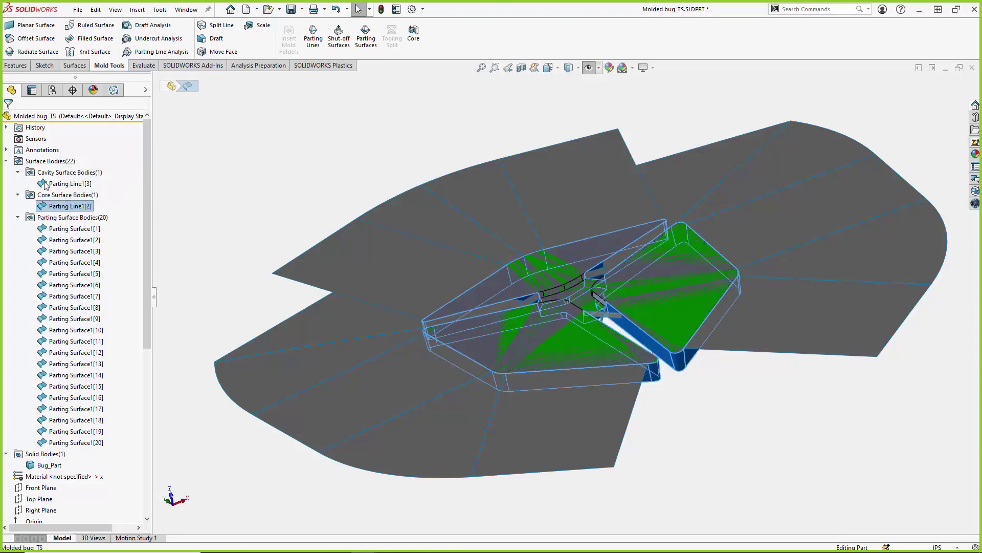
Step: Isolate the cavity surface body Parting Line1[3] and examine it up close
{"action": "left_click", "coordinate": [45, 184]}
{"action": "right_click", "coordinate": [47, 184]}
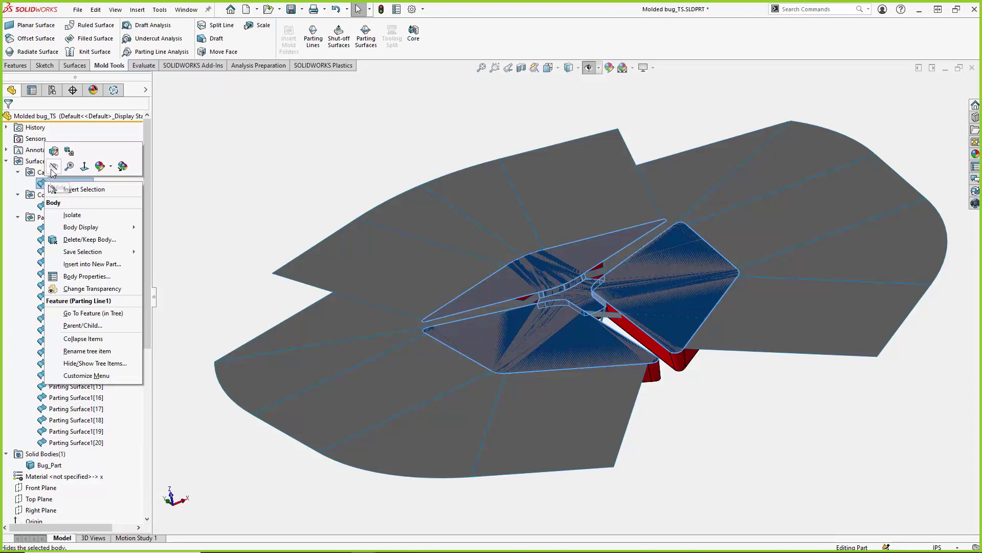
{"action": "left_click", "coordinate": [72, 215]}
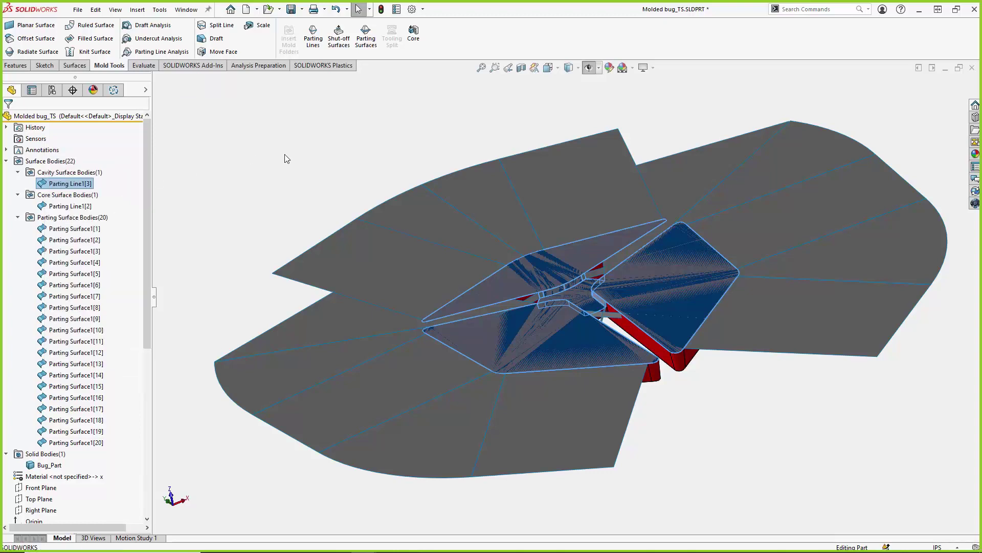
{"action": "scroll", "coordinate": [541, 301], "scroll_direction": "down", "scroll_amount": 5}
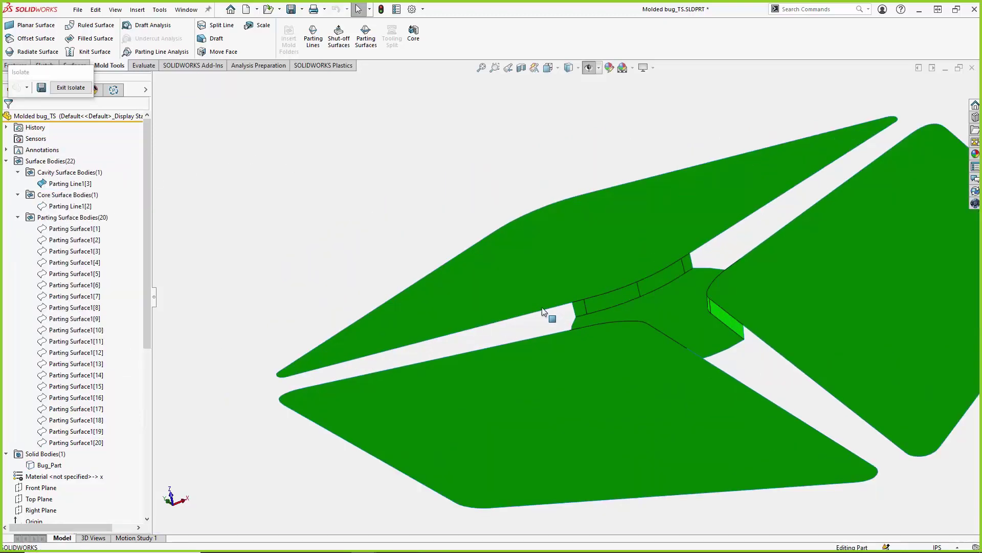
{"action": "mouse_move", "coordinate": [572, 394]}
{"action": "middle_mouse_down"}
{"action": "mouse_move", "coordinate": [542, 246]}
{"action": "mouse_move", "coordinate": [542, 263]}
{"action": "mouse_move", "coordinate": [491, 307]}
{"action": "mouse_move", "coordinate": [567, 380]}
{"action": "mouse_move", "coordinate": [563, 401]}
{"action": "middle_mouse_up"}
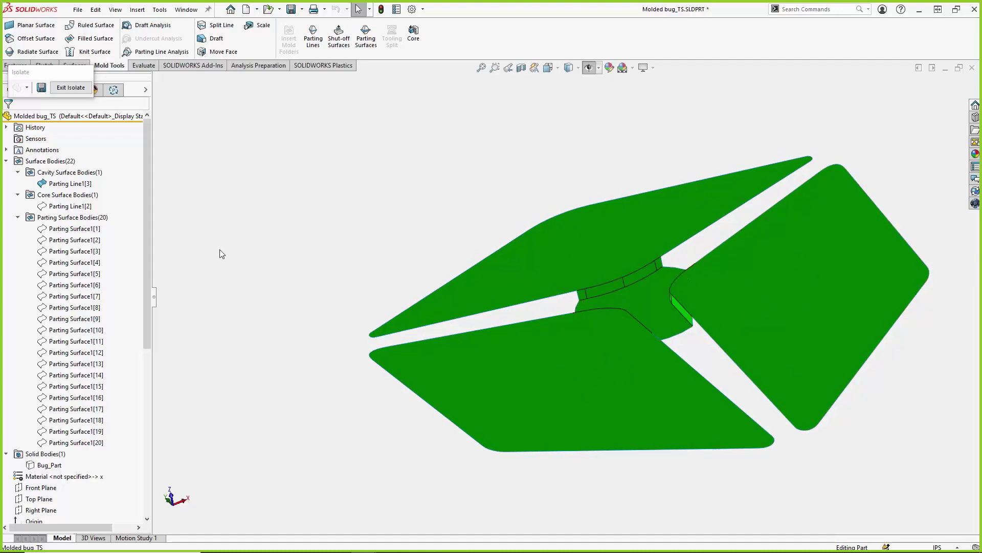
Step: Exit the isolated view and roll the feature history forward to include Body-Delete/Keep 1
{"action": "left_click", "coordinate": [66, 89]}
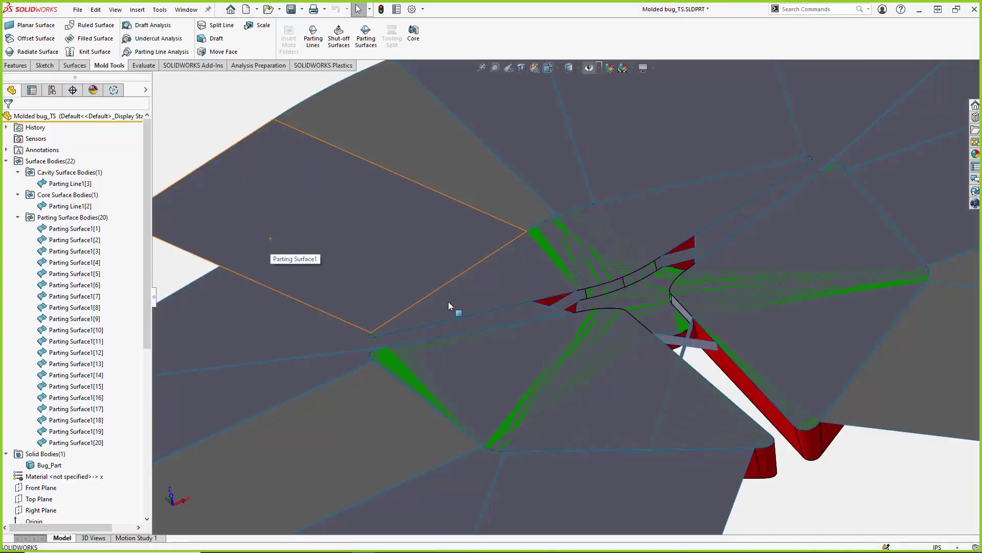
{"action": "key", "text": "f"}
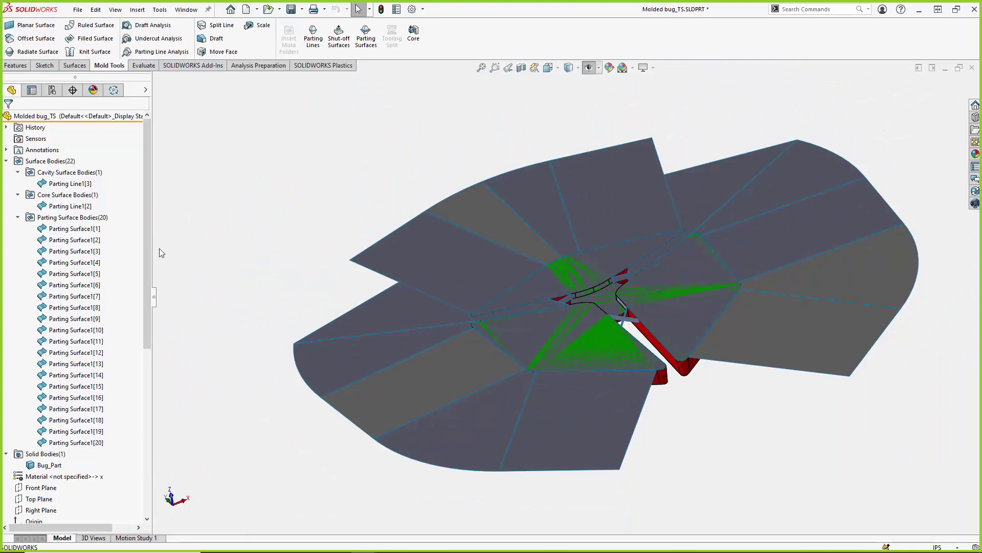
{"action": "left_click_drag", "start_coordinate": [147, 235], "coordinate": [125, 392]}
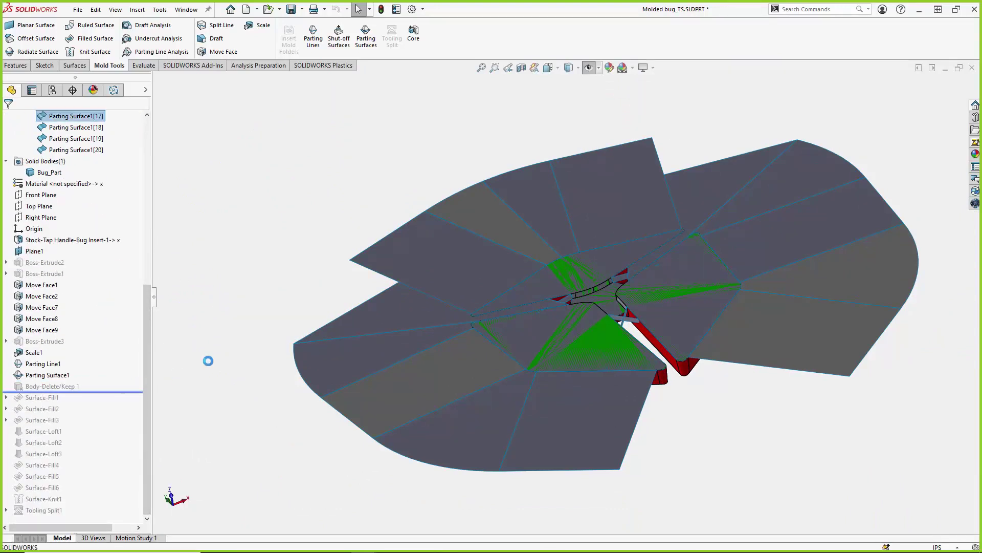
{"action": "middle_click_drag", "start_coordinate": [323, 331], "coordinate": [323, 382]}
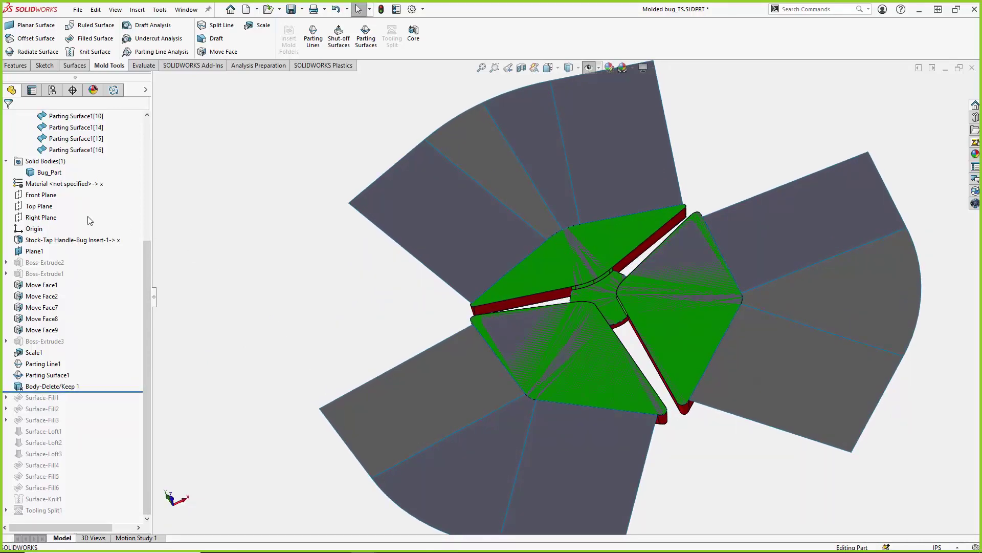
{"action": "left_click_drag", "start_coordinate": [144, 256], "coordinate": [145, 157]}
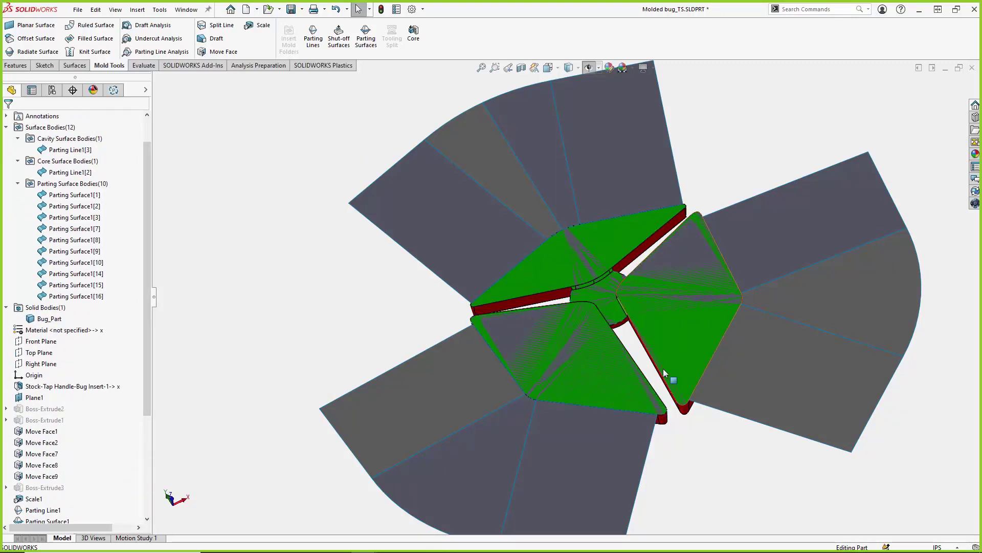
{"action": "scroll", "coordinate": [537, 322], "scroll_direction": "up", "scroll_amount": 3}
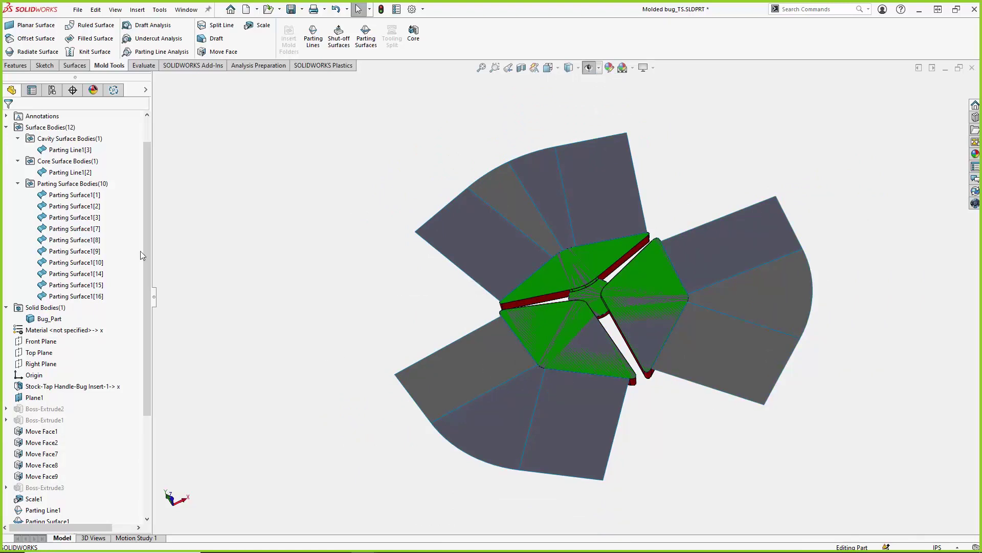
Step: Roll the feature history forward through Surface-Fill1 to Surface-Fill3 to fill the outer parting surface gaps
{"action": "left_click_drag", "start_coordinate": [146, 196], "coordinate": [120, 407]}
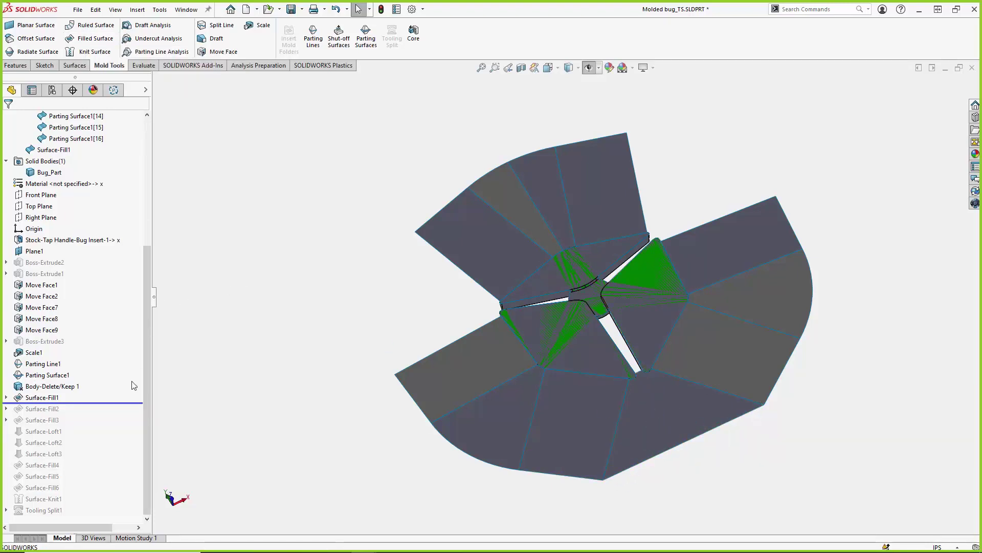
{"action": "left_click_drag", "start_coordinate": [125, 403], "coordinate": [126, 419]}
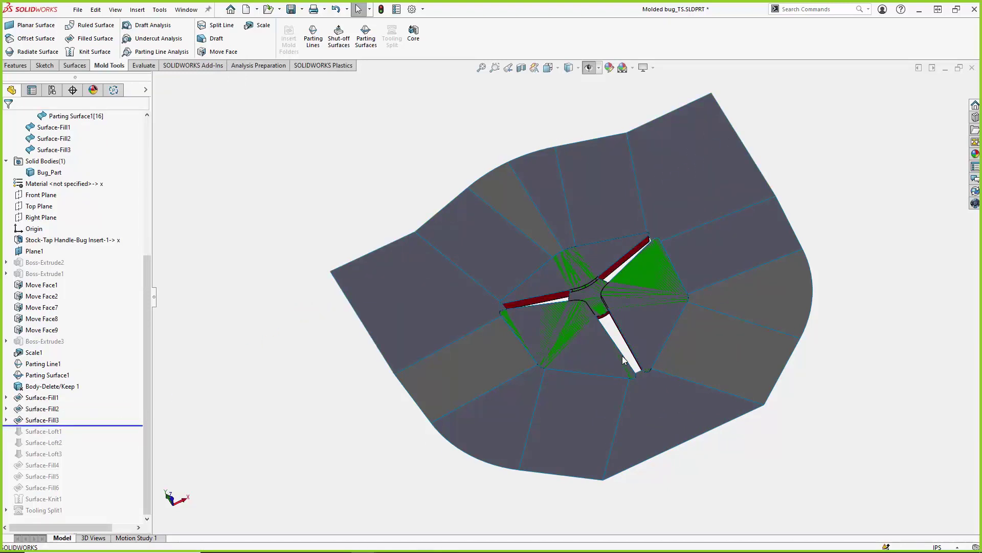
Step: Examine the three open slots between the part's panels and the filled parting surfaces around them
{"action": "scroll", "coordinate": [626, 361], "scroll_direction": "down", "scroll_amount": 3}
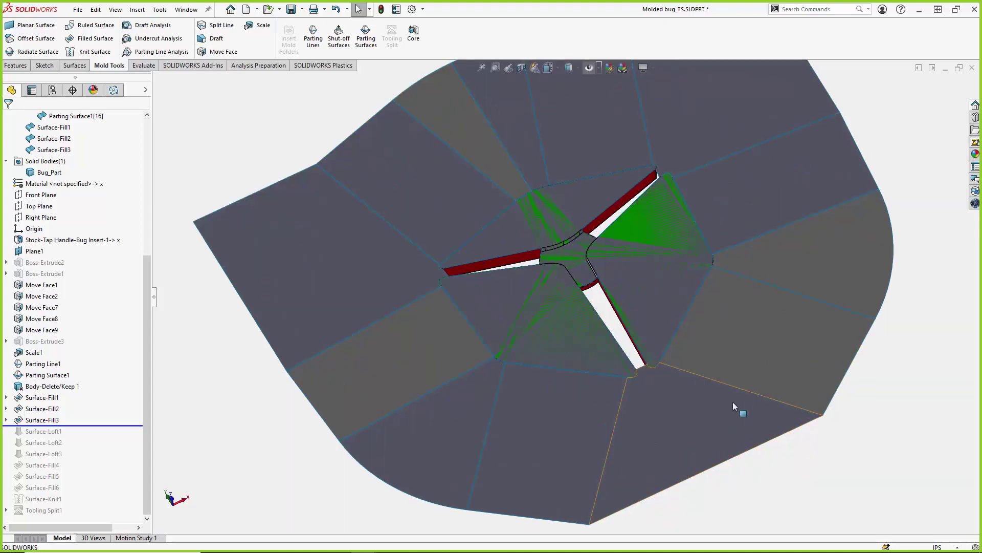
{"action": "middle_click_drag", "start_coordinate": [376, 277], "coordinate": [362, 254]}
{"action": "scroll", "coordinate": [487, 287], "scroll_direction": "down", "scroll_amount": 1}
{"action": "scroll", "coordinate": [497, 277], "scroll_direction": "down", "scroll_amount": 1}
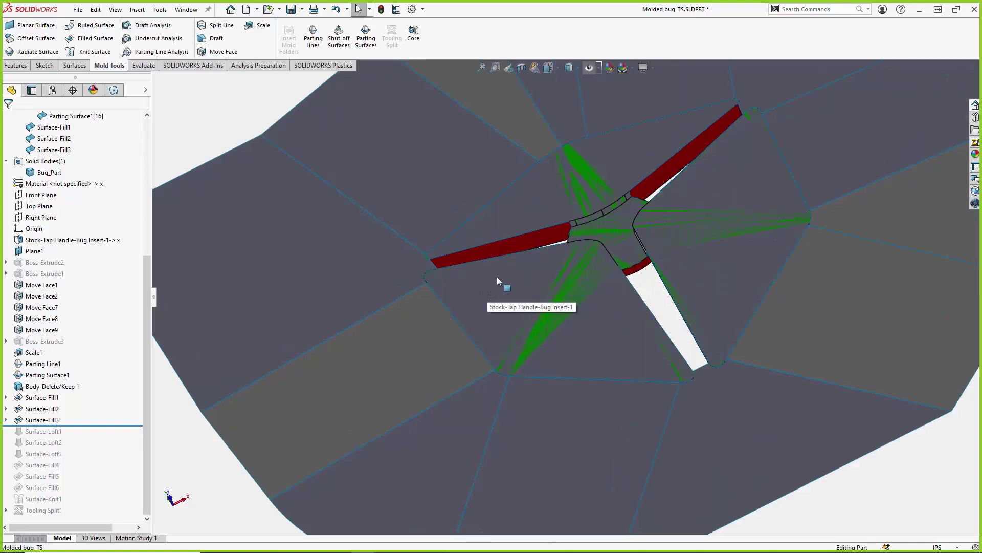
{"action": "middle_click_drag", "start_coordinate": [504, 270], "coordinate": [511, 296]}
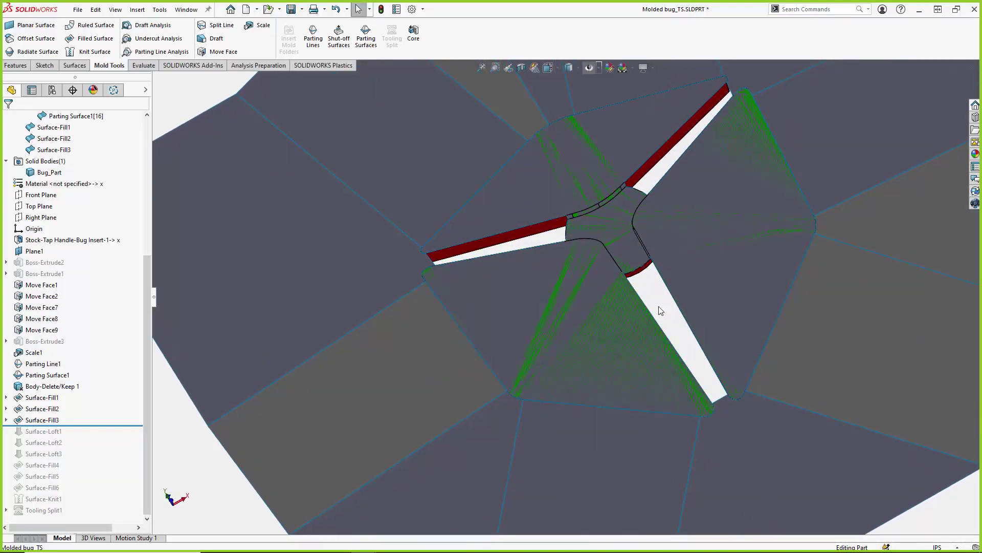
{"action": "scroll", "coordinate": [650, 250], "scroll_direction": "up", "scroll_amount": 3}
{"action": "middle_click_drag", "start_coordinate": [604, 309], "coordinate": [653, 216]}
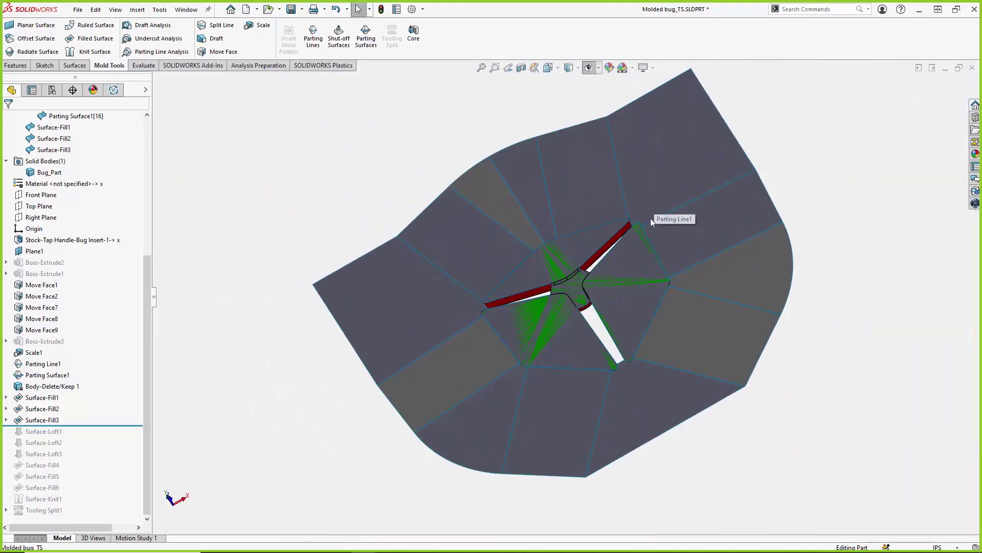
{"action": "scroll", "coordinate": [578, 294], "scroll_direction": "down", "scroll_amount": 2}
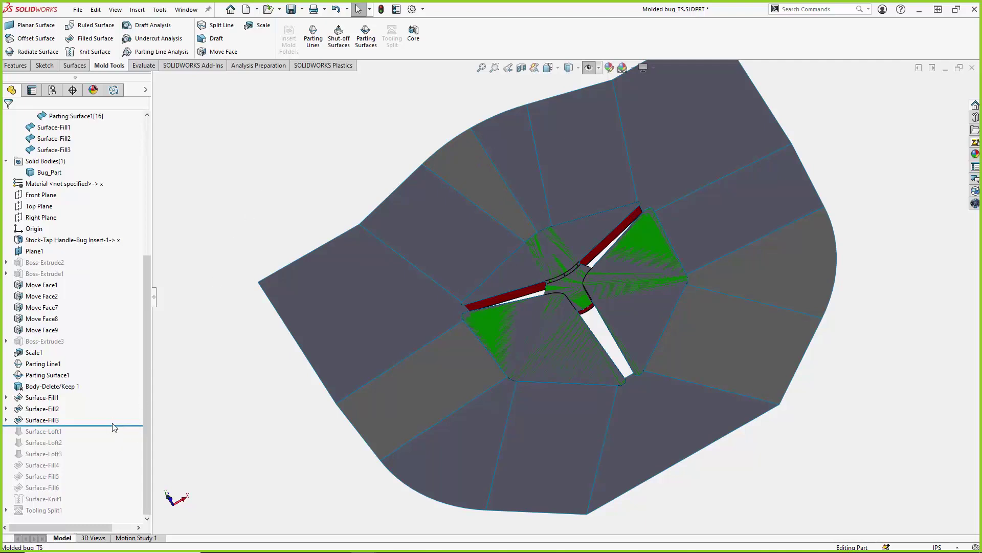
Step: Roll the feature history forward past Surface-Loft1 and inspect the lofted surface at the inner end of the slot
{"action": "left_click_drag", "start_coordinate": [117, 424], "coordinate": [117, 433]}
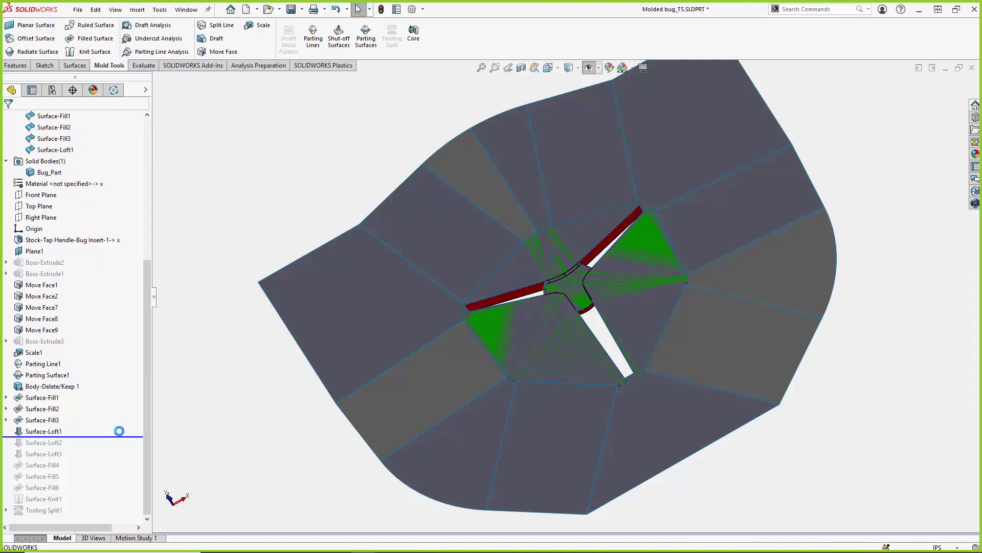
{"action": "scroll", "coordinate": [557, 285], "scroll_direction": "down", "scroll_amount": 10}
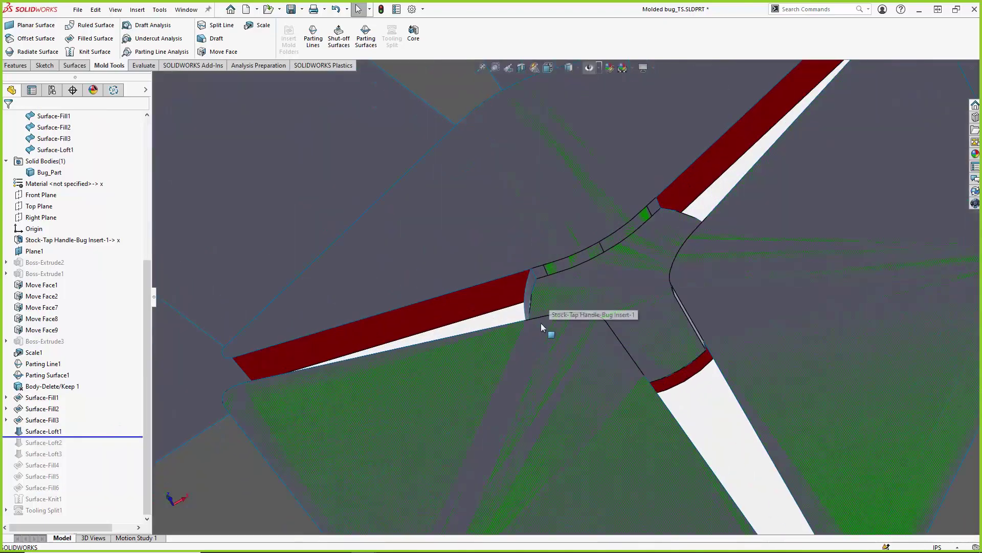
{"action": "scroll", "coordinate": [515, 327], "scroll_direction": "up", "scroll_amount": 2}
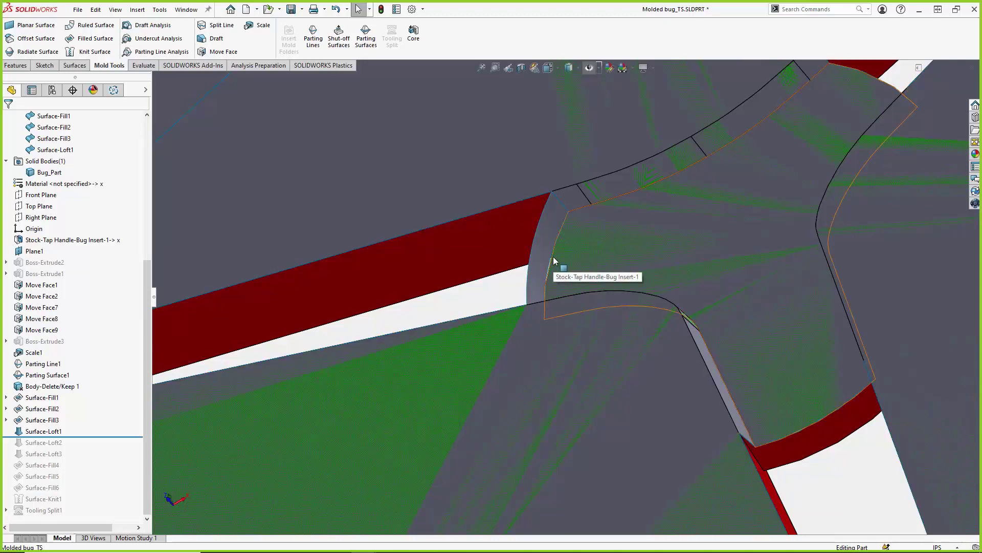
{"action": "scroll", "coordinate": [554, 261], "scroll_direction": "up", "scroll_amount": 3}
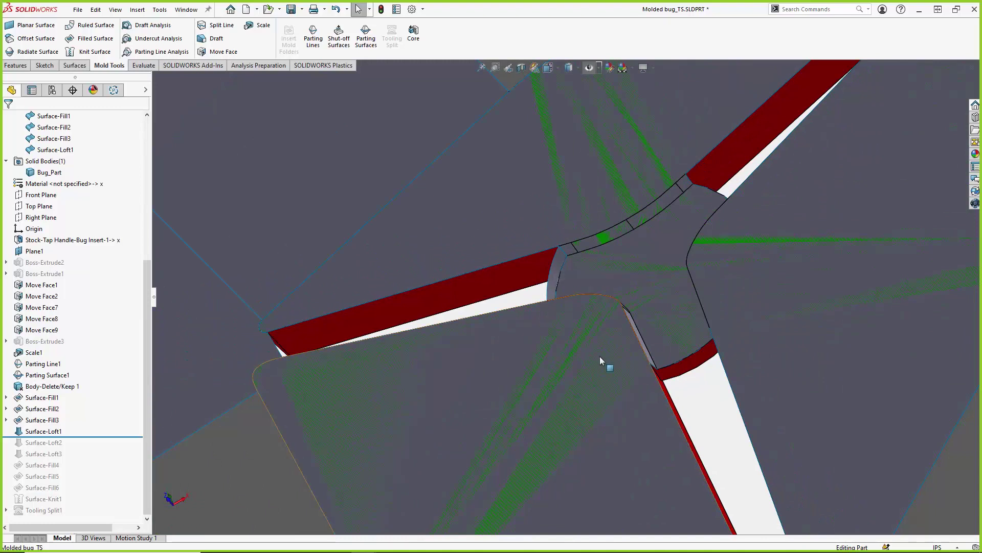
{"action": "scroll", "coordinate": [602, 361], "scroll_direction": "up", "scroll_amount": 3}
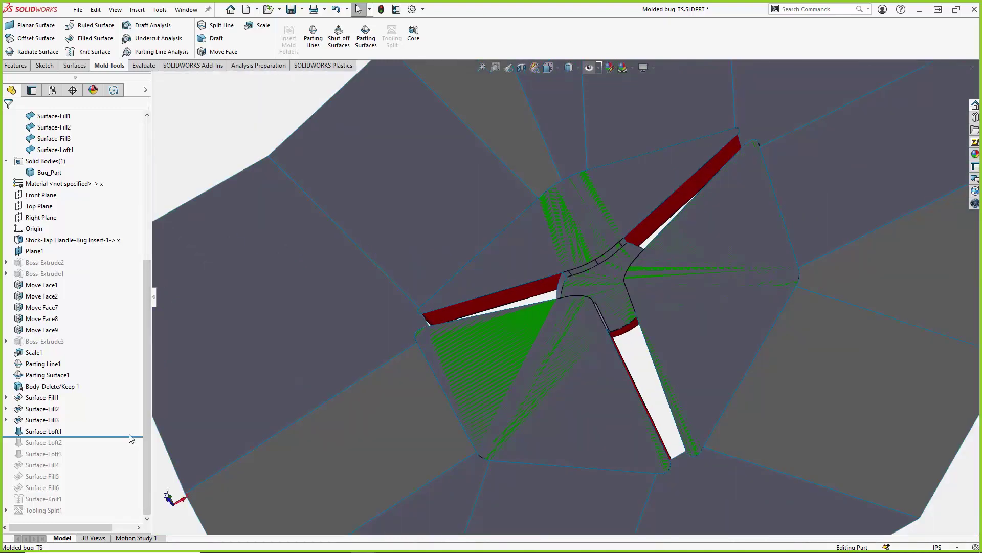
Step: Roll the feature history forward past Surface-Loft2 and Surface-Loft3 to include the remaining lofted surfaces
{"action": "left_click_drag", "start_coordinate": [131, 439], "coordinate": [129, 453]}
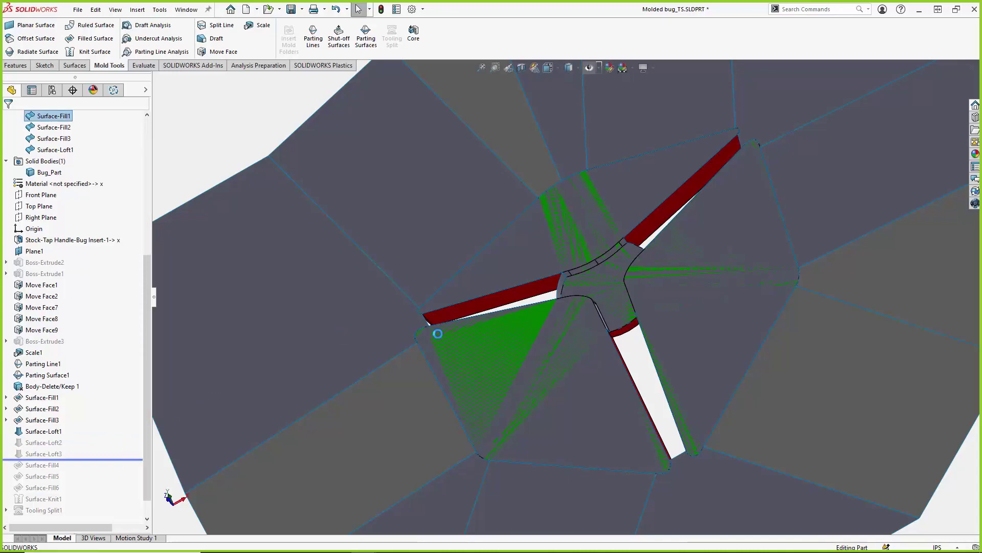
{"action": "middle_click_drag", "start_coordinate": [580, 337], "coordinate": [599, 283]}
{"action": "scroll", "coordinate": [609, 361], "scroll_direction": "up", "scroll_amount": 2}
{"action": "middle_click_drag", "start_coordinate": [608, 360], "coordinate": [573, 387]}
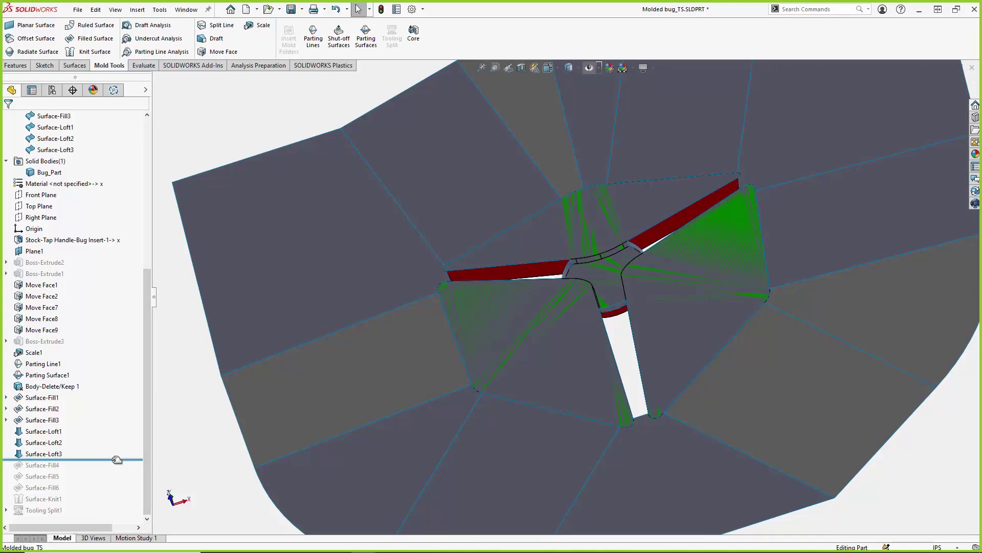
Step: Roll the feature history forward through Surface-Fill4, Surface-Fill5 and Surface-Fill6 to close the three slots
{"action": "left_click_drag", "start_coordinate": [117, 459], "coordinate": [117, 470]}
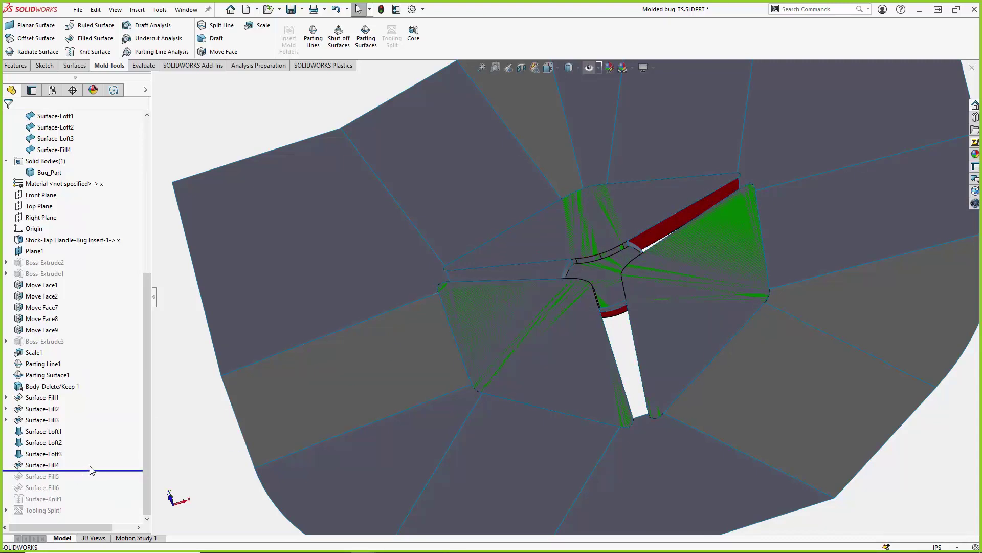
{"action": "left_click_drag", "start_coordinate": [92, 469], "coordinate": [97, 492]}
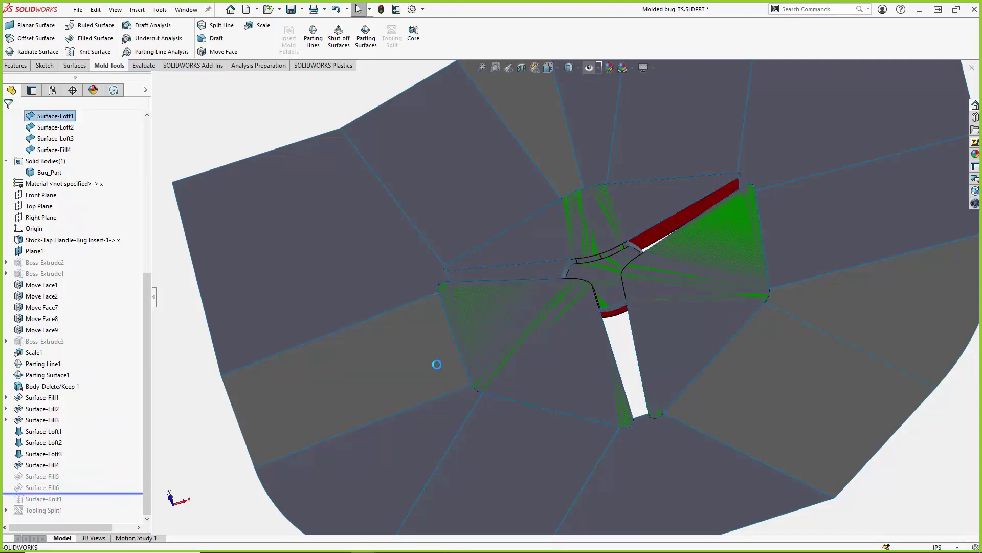
{"action": "scroll", "coordinate": [443, 361], "scroll_direction": "up", "scroll_amount": 2}
{"action": "middle_click_drag", "start_coordinate": [315, 369], "coordinate": [255, 380]}
{"action": "scroll", "coordinate": [268, 388], "scroll_direction": "up", "scroll_amount": 2}
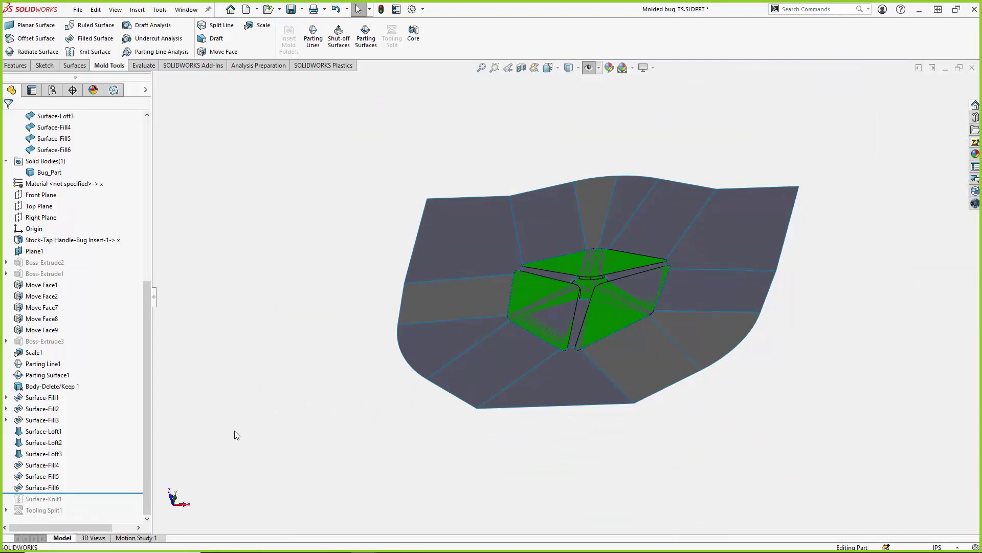
Step: Roll the feature history forward past Surface-Knit1 and highlight the knitted parting surface body to check it
{"action": "left_click_drag", "start_coordinate": [124, 500], "coordinate": [127, 506]}
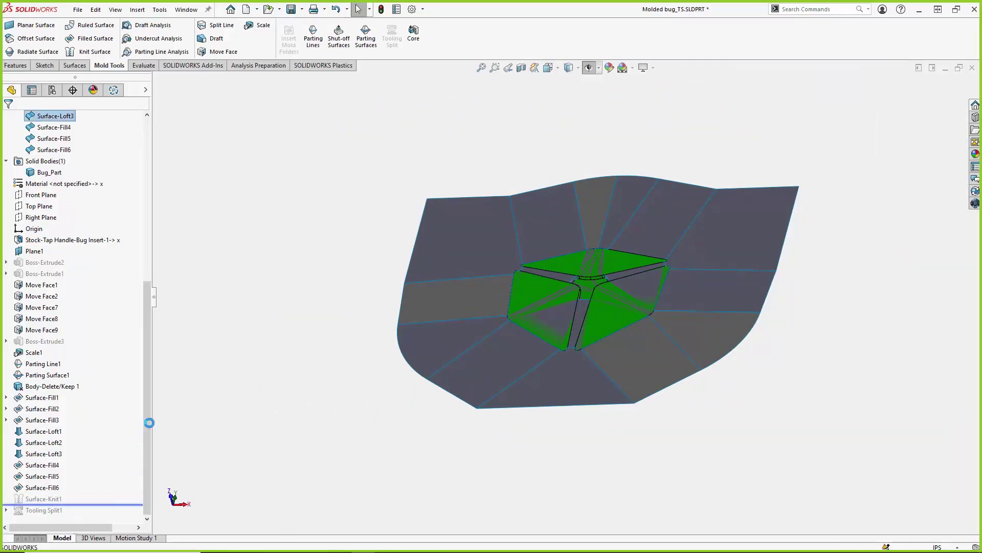
{"action": "left_click_drag", "start_coordinate": [148, 425], "coordinate": [148, 360]}
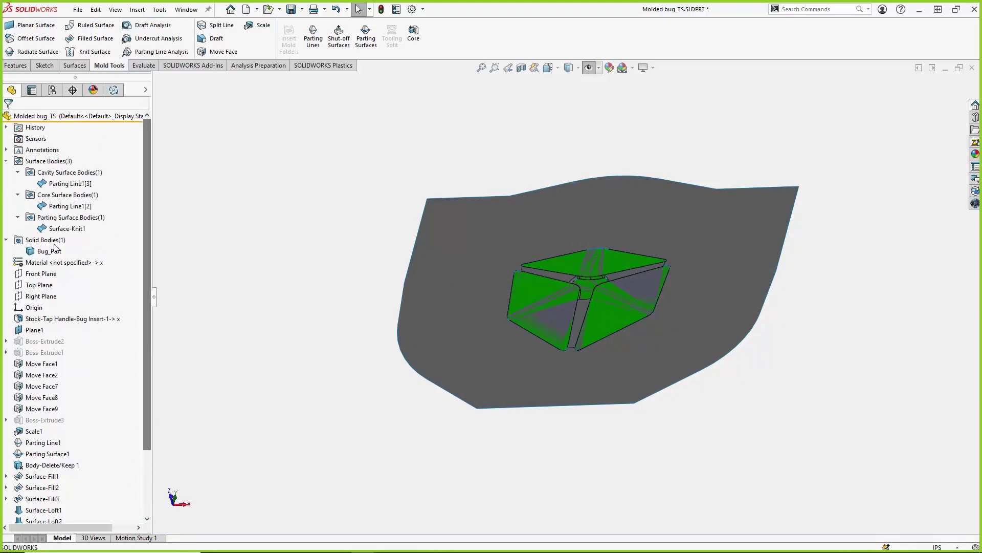
{"action": "left_click", "coordinate": [61, 228]}
{"action": "left_click", "coordinate": [227, 258]}
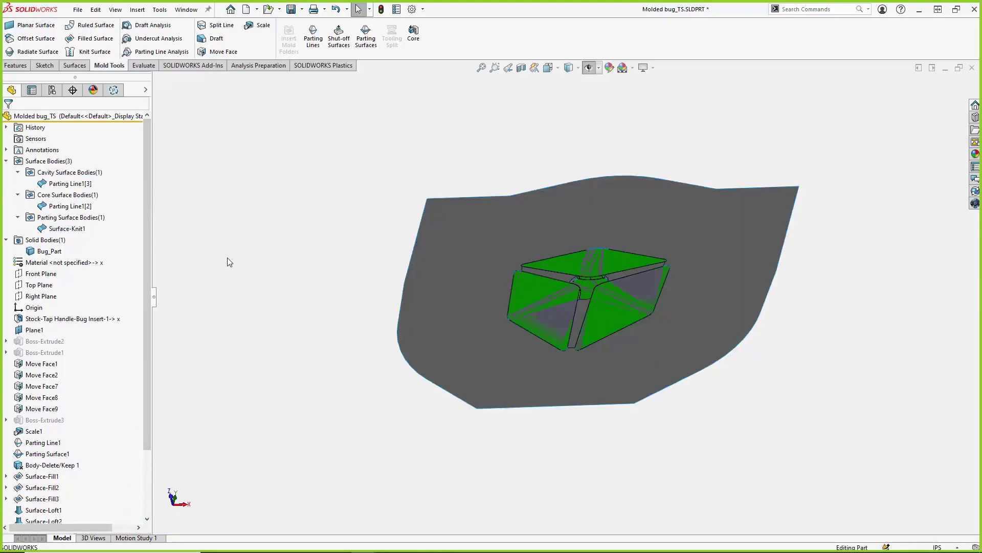
{"action": "left_click", "coordinate": [77, 228]}
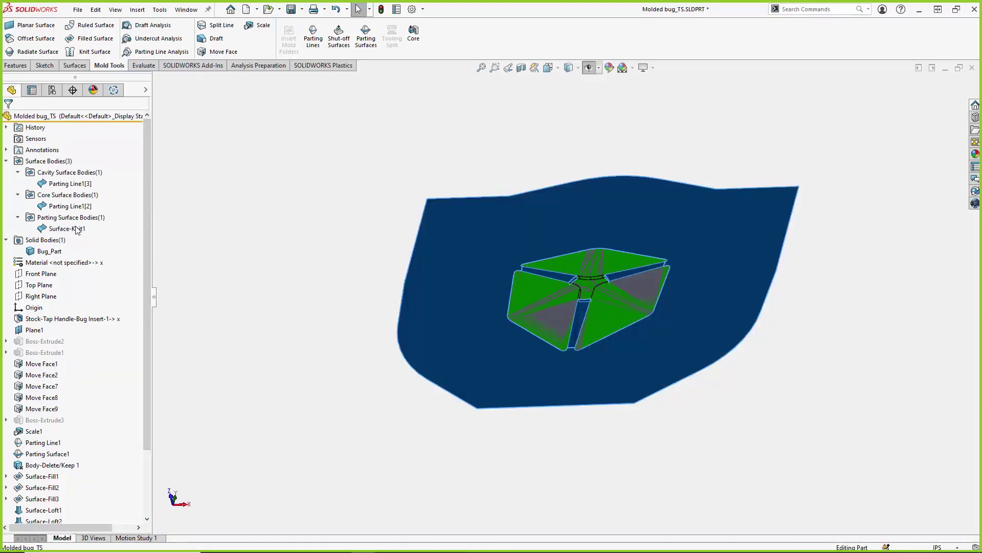
{"action": "left_click", "coordinate": [221, 258]}
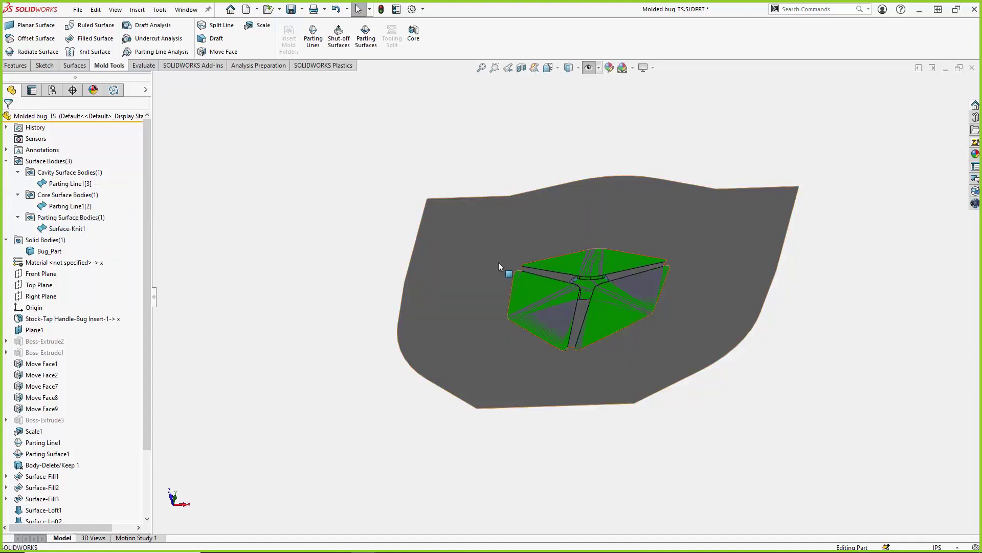
{"action": "left_click", "coordinate": [472, 265]}
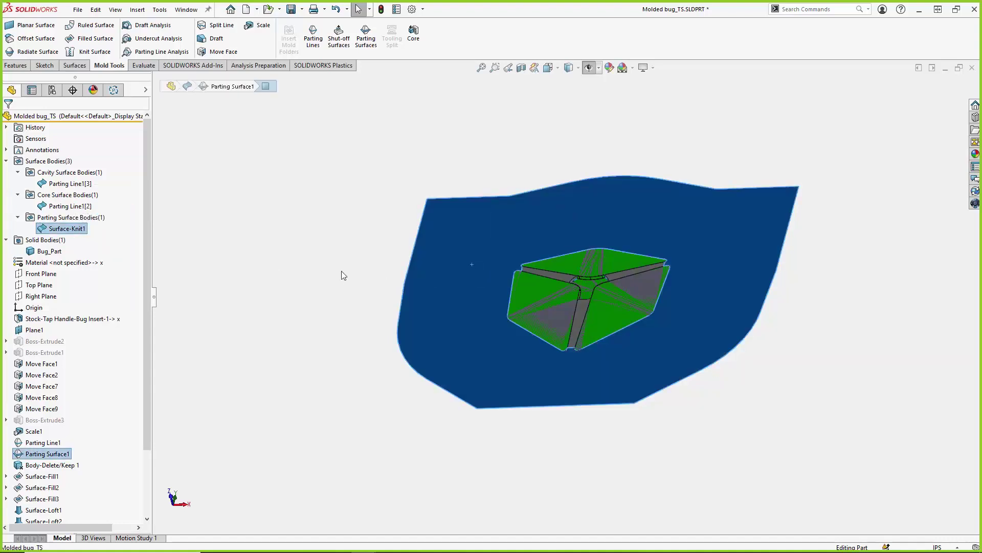
{"action": "left_click", "coordinate": [295, 266]}
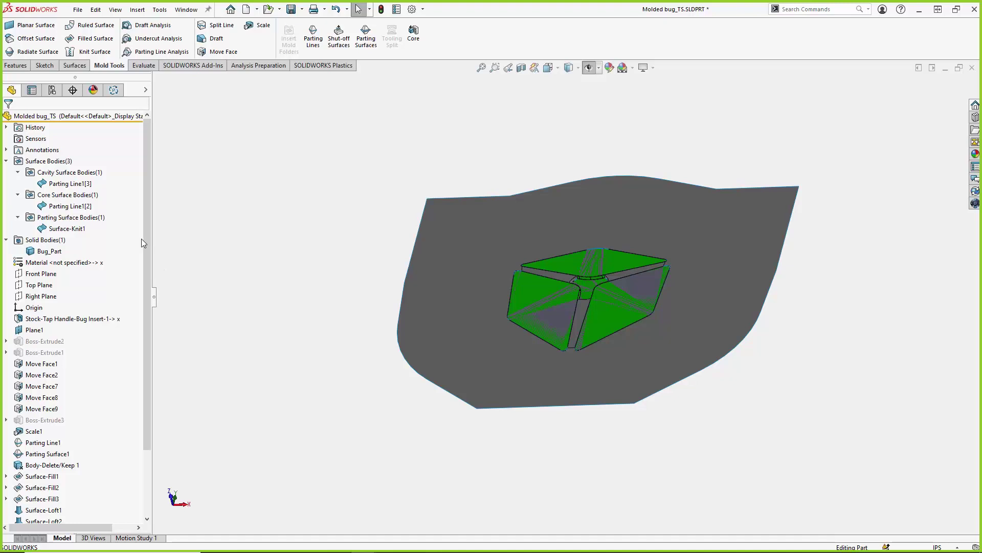
Step: Roll the feature history forward past Tooling Split1 and show its block sketch in a face-on view
{"action": "left_click_drag", "start_coordinate": [143, 240], "coordinate": [165, 339]}
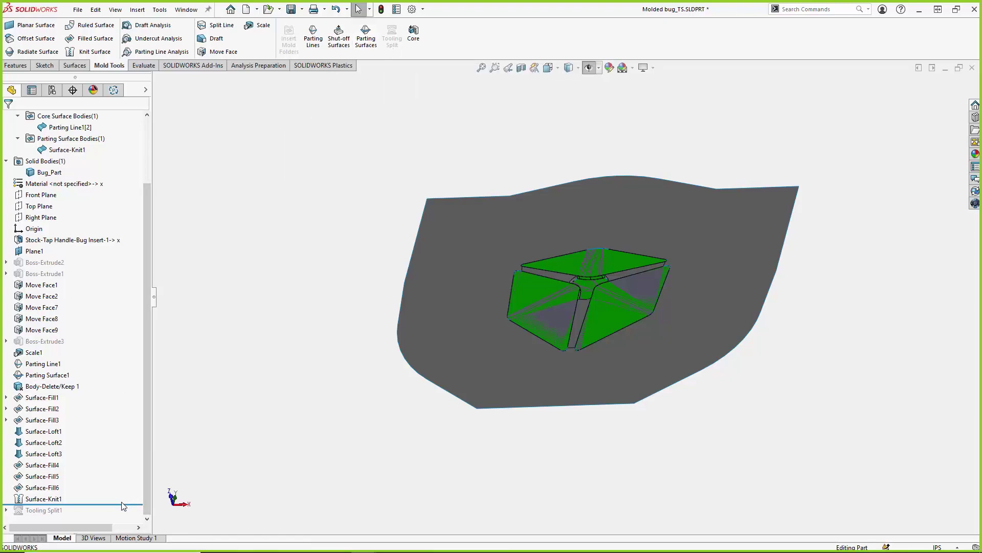
{"action": "left_click_drag", "start_coordinate": [123, 503], "coordinate": [123, 513]}
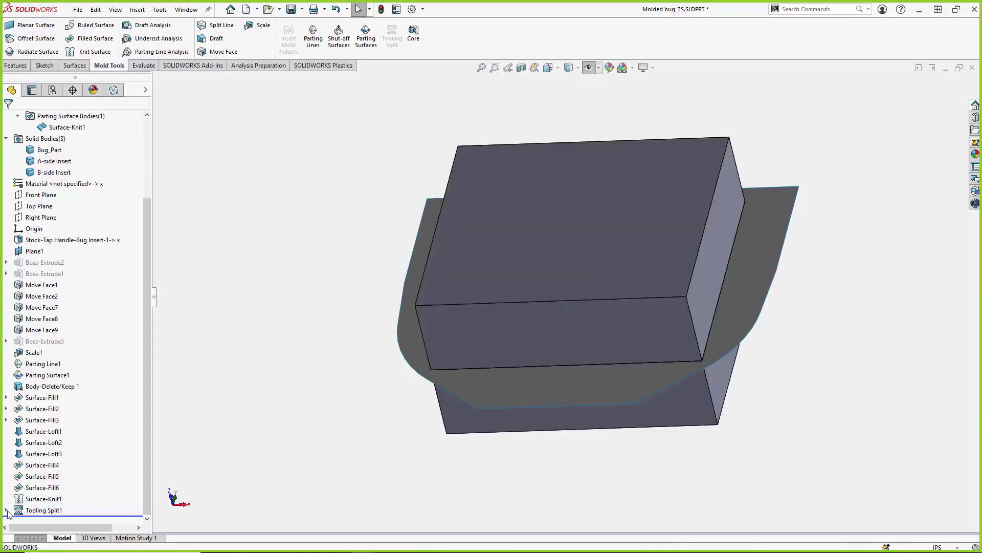
{"action": "left_click", "coordinate": [32, 511]}
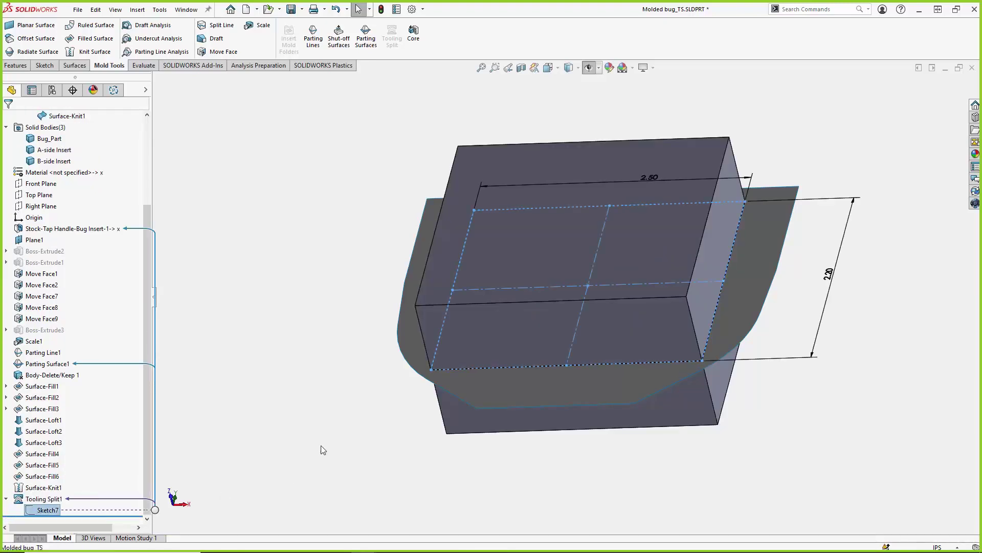
{"action": "key", "text": "ctrl+8"}
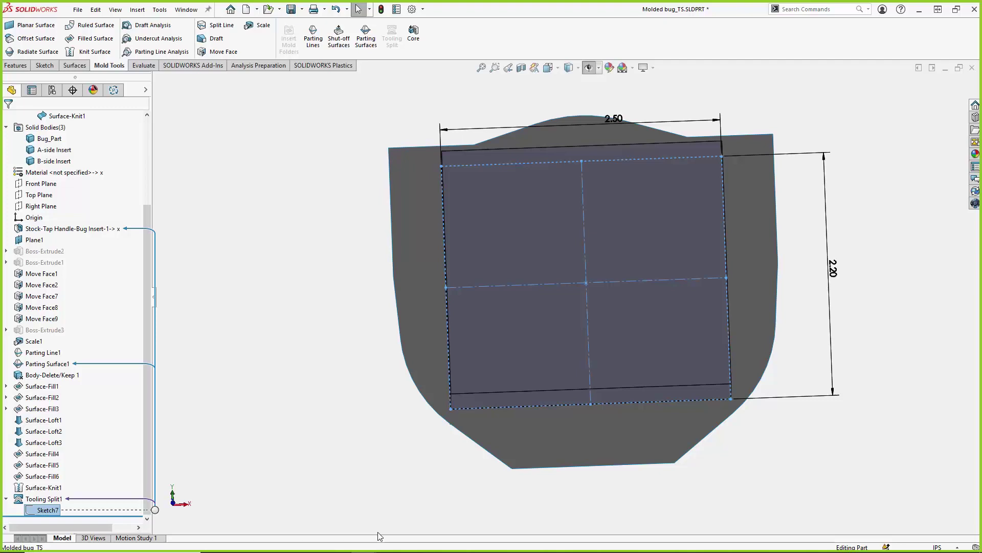
Step: Open the Tooling Split1 feature for editing with the model viewed from the side
{"action": "middle_click_drag", "start_coordinate": [296, 413], "coordinate": [242, 256]}
{"action": "left_click", "coordinate": [22, 502]}
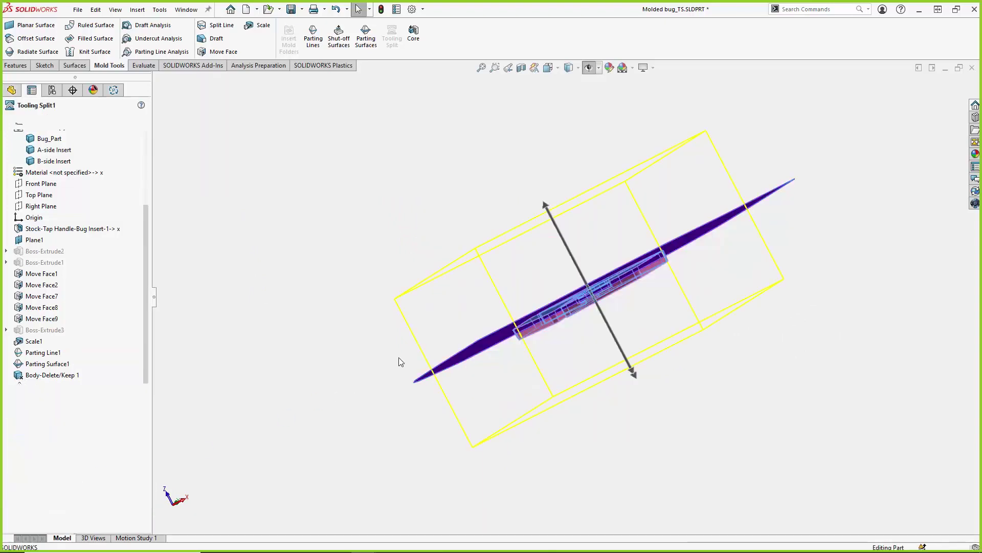
Step: Set the second block size depth of Tooling Split1 to 0.75 in
{"action": "mouse_move", "coordinate": [405, 400]}
{"action": "middle_mouse_down"}
{"action": "mouse_move", "coordinate": [404, 412]}
{"action": "mouse_move", "coordinate": [401, 403]}
{"action": "middle_mouse_up"}
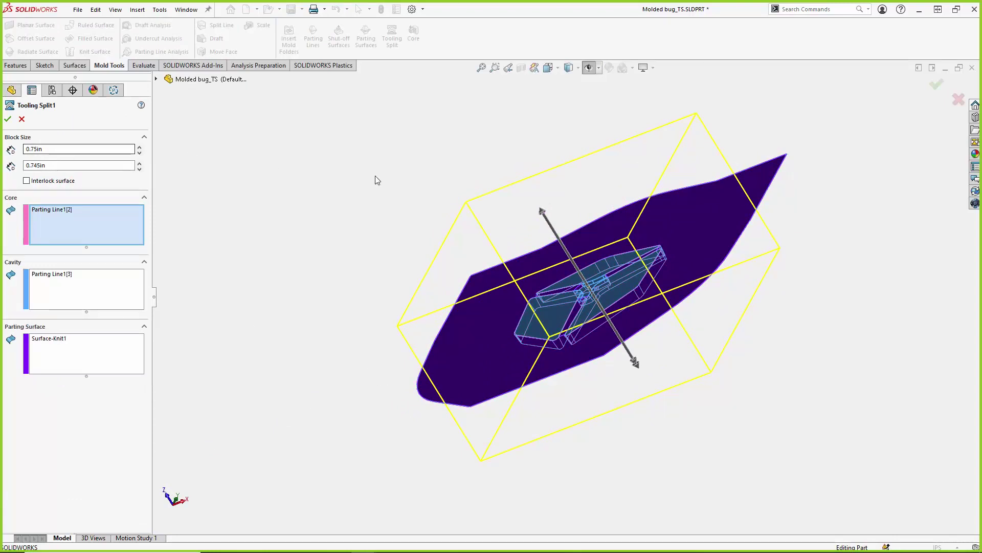
{"action": "left_click", "coordinate": [544, 213]}
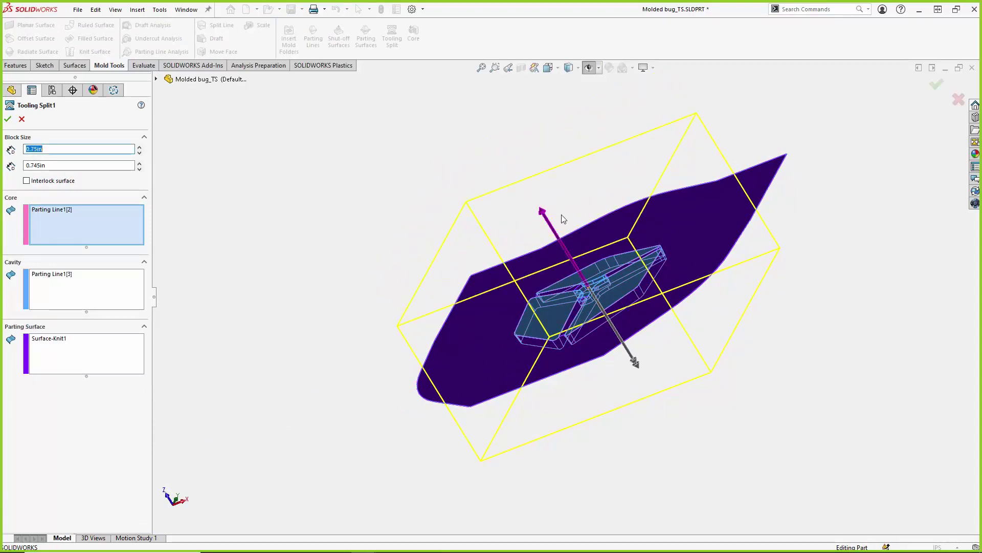
{"action": "double_click", "coordinate": [61, 166]}
{"action": "type", "text": ".750"}
{"action": "key", "text": "Tab"}
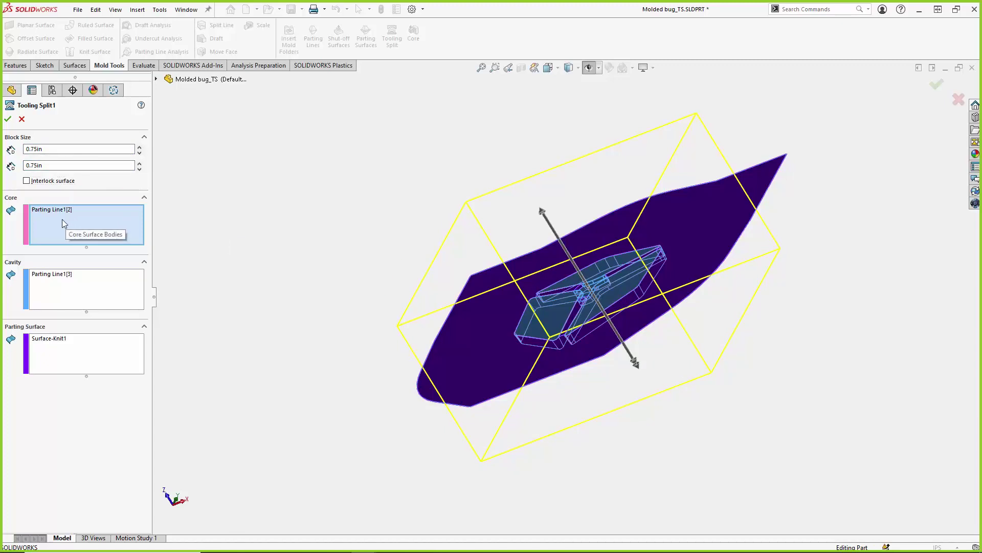
Step: Review the core, cavity and parting surface selections of Tooling Split1 against the surface body folders and cancel the edit
{"action": "left_click", "coordinate": [101, 296]}
{"action": "left_click", "coordinate": [97, 242]}
{"action": "left_click", "coordinate": [100, 286]}
{"action": "left_click", "coordinate": [118, 353]}
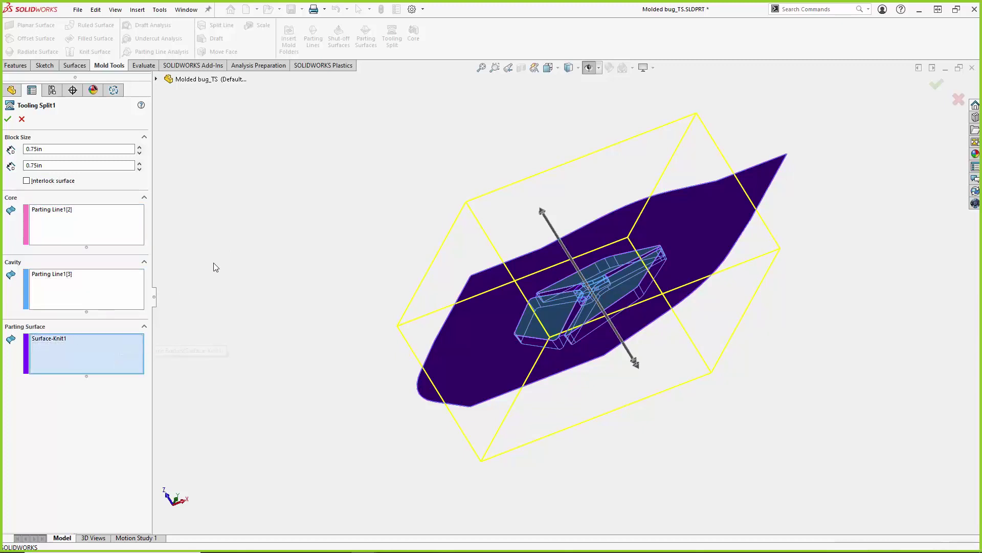
{"action": "left_click", "coordinate": [122, 230]}
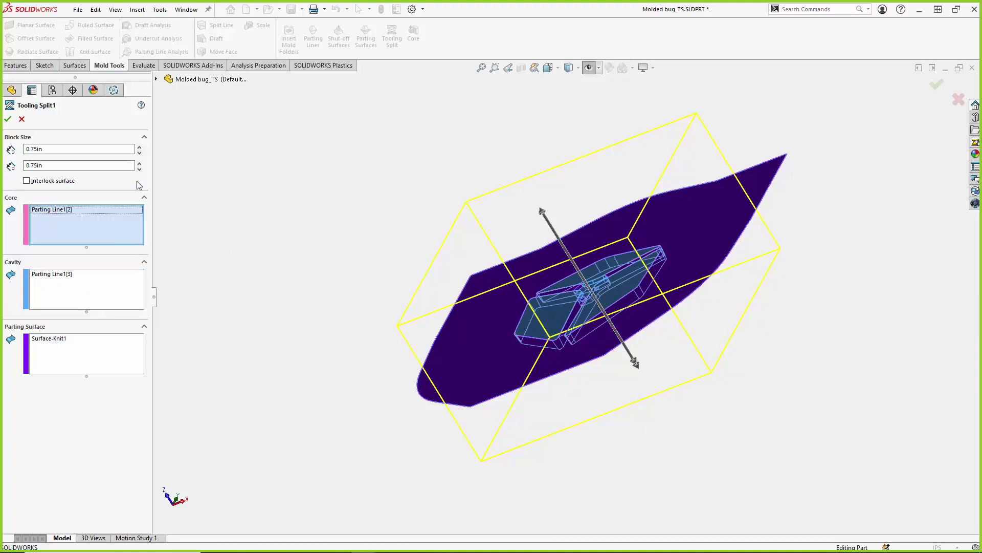
{"action": "left_click", "coordinate": [156, 80]}
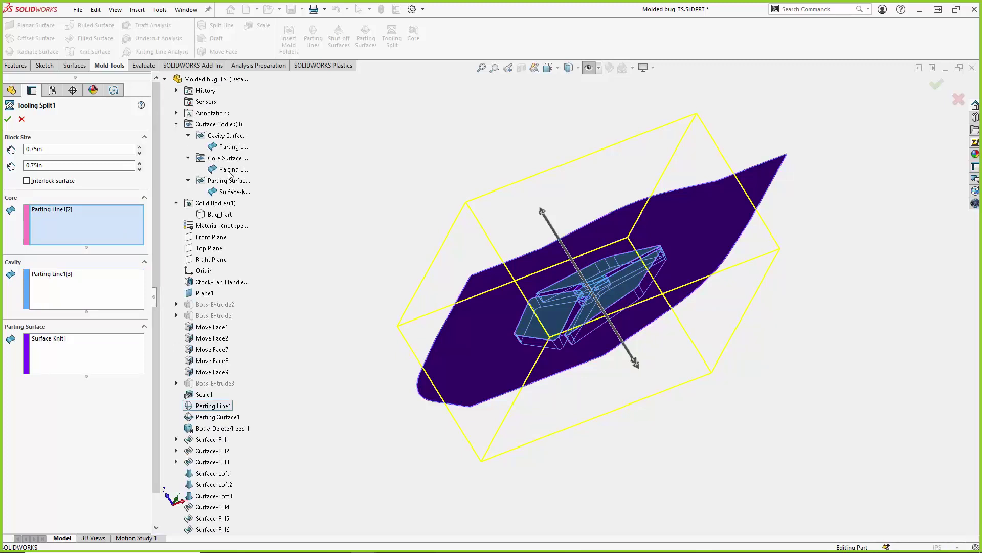
{"action": "left_click", "coordinate": [122, 210]}
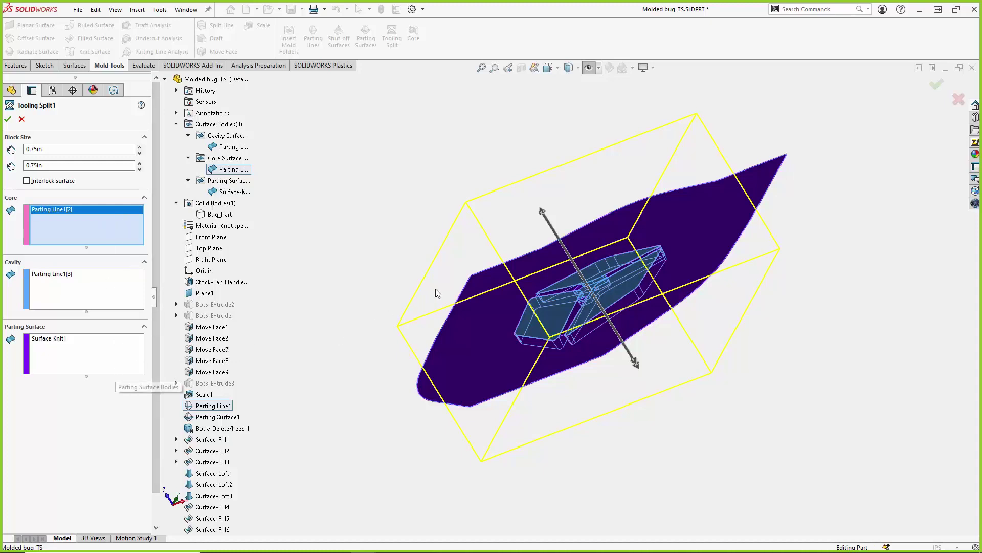
{"action": "scroll", "coordinate": [344, 221], "scroll_direction": "up", "scroll_amount": 2}
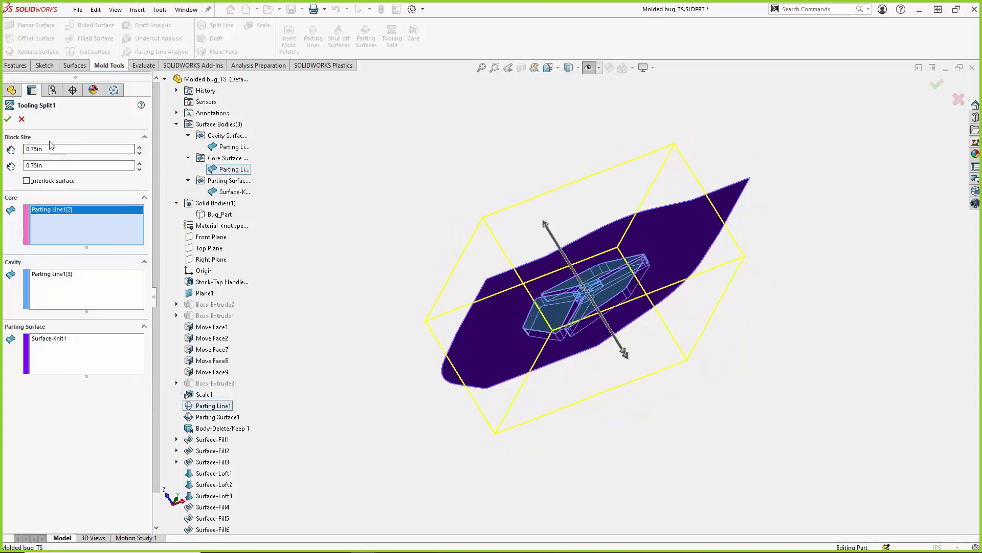
{"action": "left_click", "coordinate": [21, 119]}
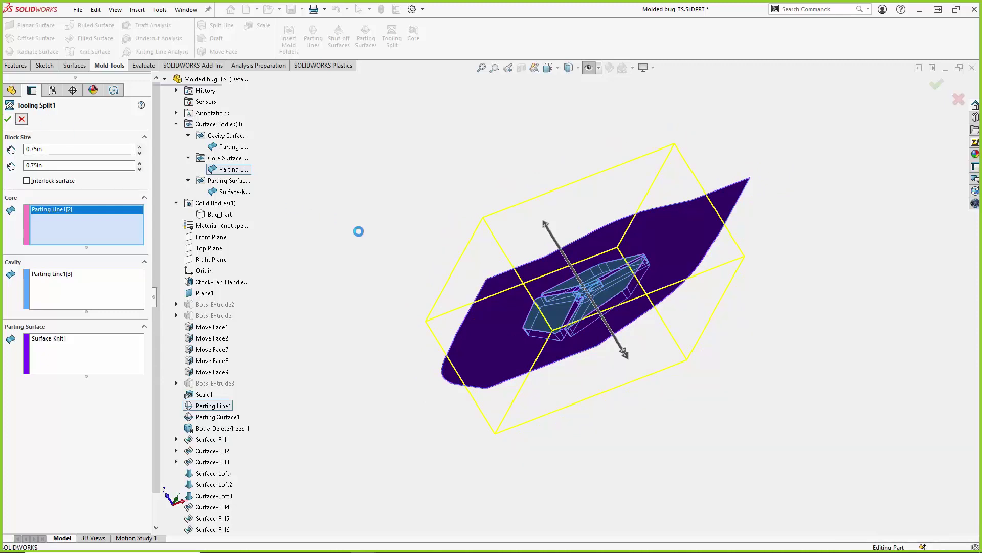
Step: Hide all surface bodies so only the solid mold block is displayed
{"action": "middle_click_drag", "start_coordinate": [364, 240], "coordinate": [381, 304]}
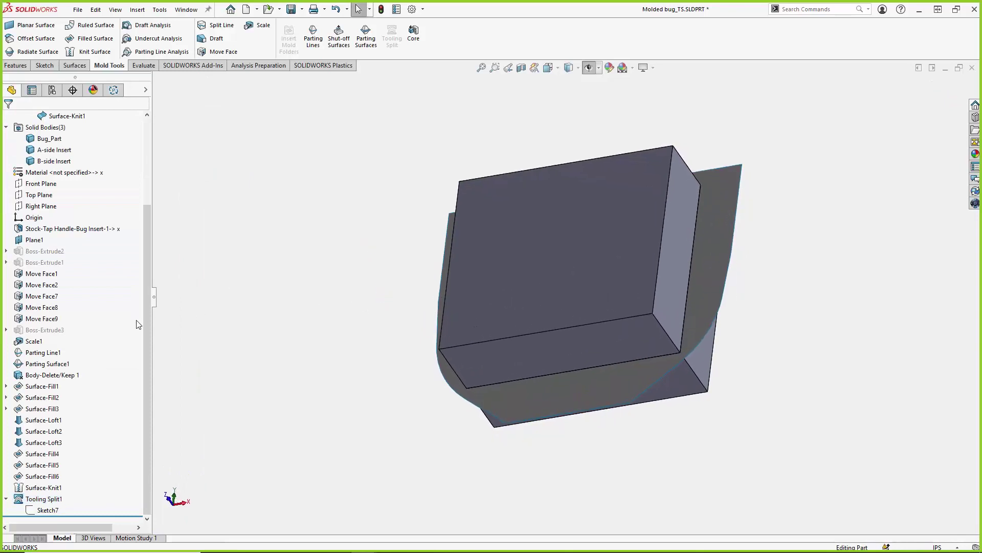
{"action": "left_click_drag", "start_coordinate": [146, 339], "coordinate": [143, 228]}
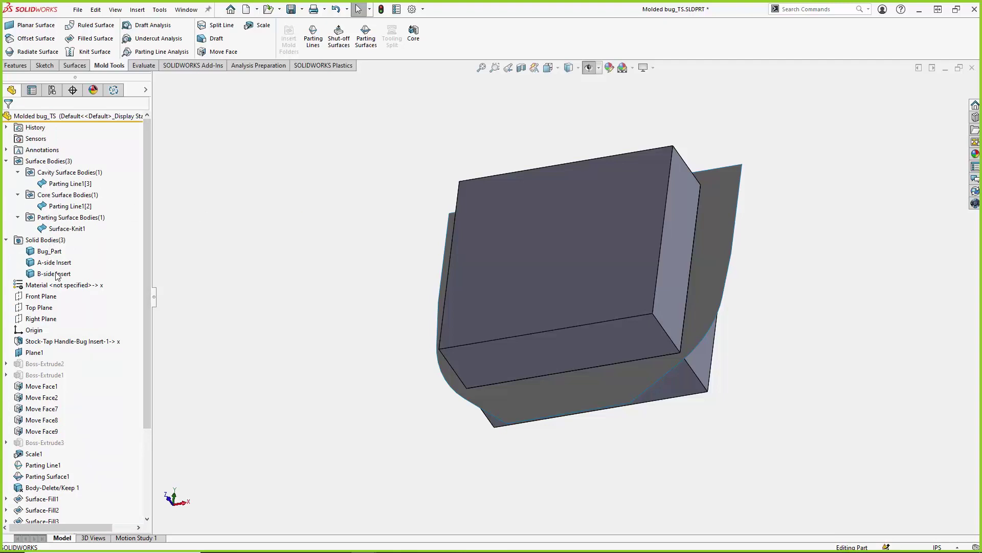
{"action": "left_click", "coordinate": [50, 162]}
{"action": "left_click", "coordinate": [58, 145]}
{"action": "middle_click_drag", "start_coordinate": [412, 363], "coordinate": [586, 210]}
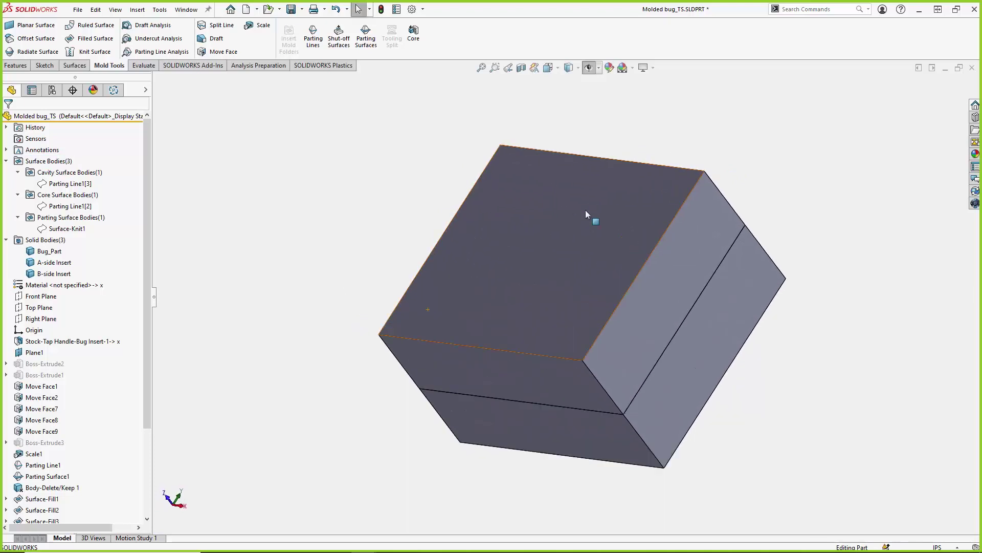
Step: Explode the Default configuration with its Exploded View1 to separate the two inserts from the bug part
{"action": "left_click", "coordinate": [53, 91]}
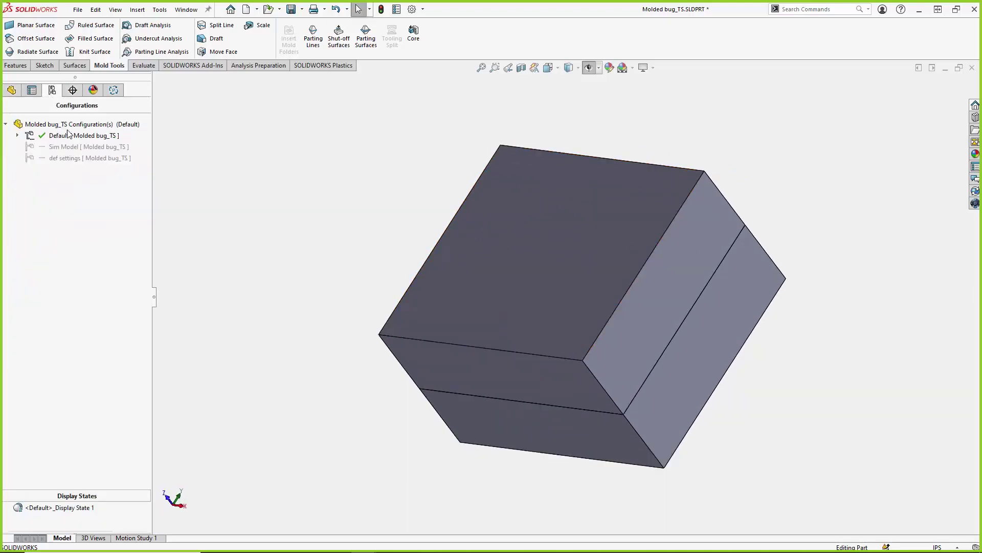
{"action": "left_click", "coordinate": [17, 135]}
{"action": "right_click", "coordinate": [46, 145]}
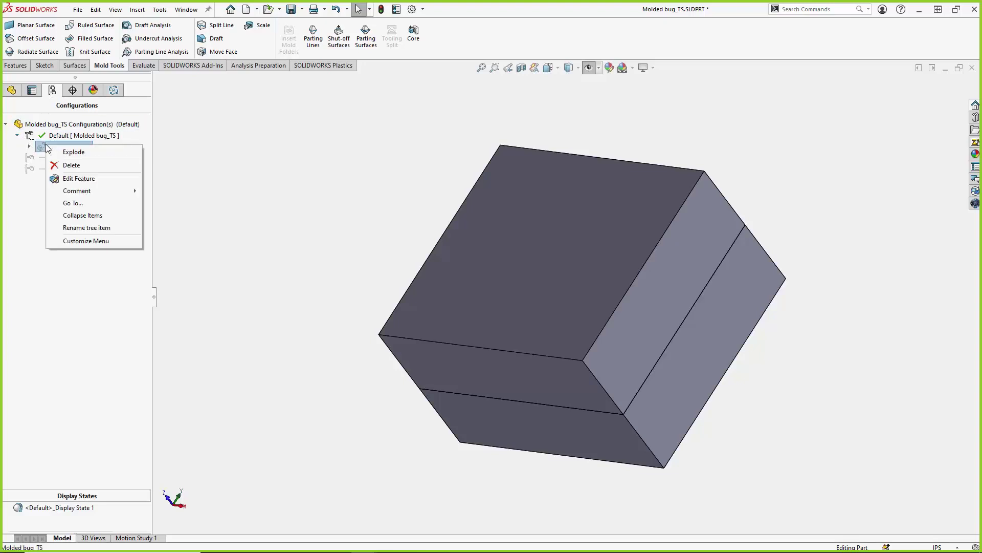
{"action": "left_click", "coordinate": [58, 151]}
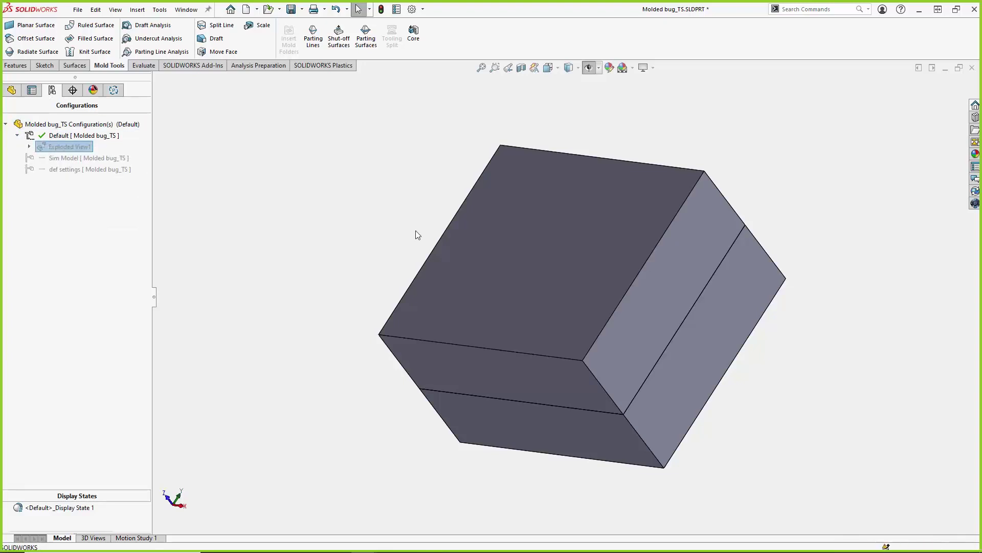
{"action": "scroll", "coordinate": [609, 416], "scroll_direction": "down", "scroll_amount": 2}
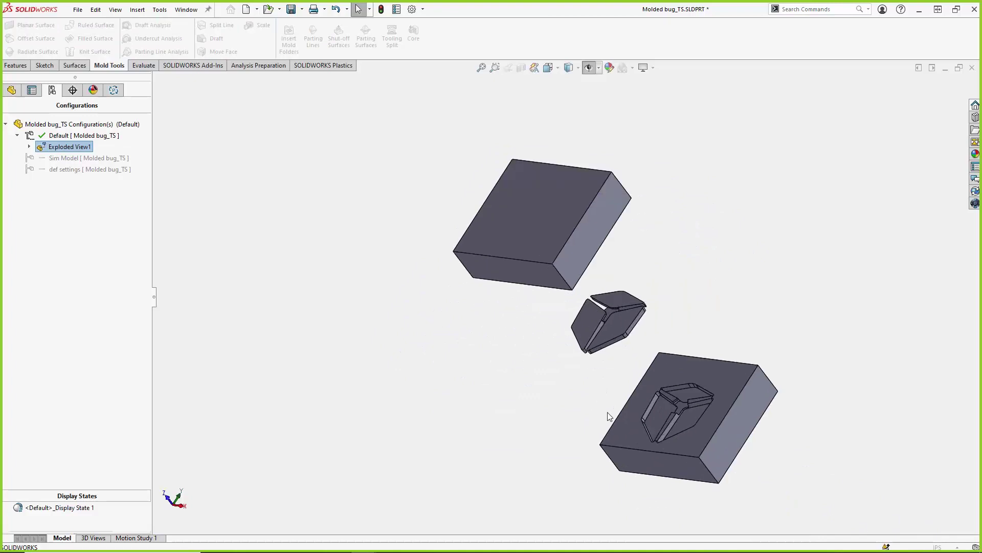
{"action": "middle_click_drag", "start_coordinate": [611, 394], "coordinate": [530, 349]}
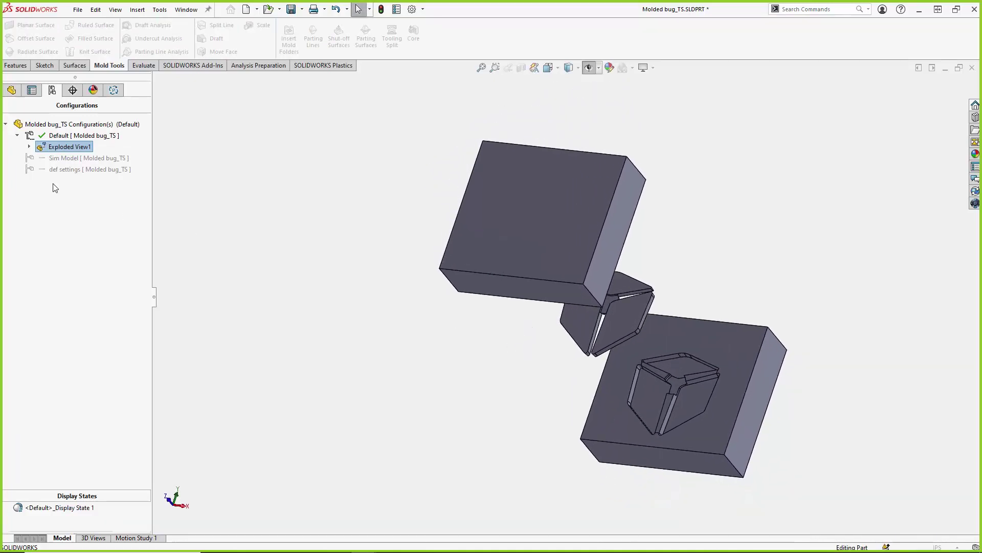
Step: Examine the exploded bug part and the cavity impression in the insert block up close and from several angles
{"action": "left_click", "coordinate": [11, 90]}
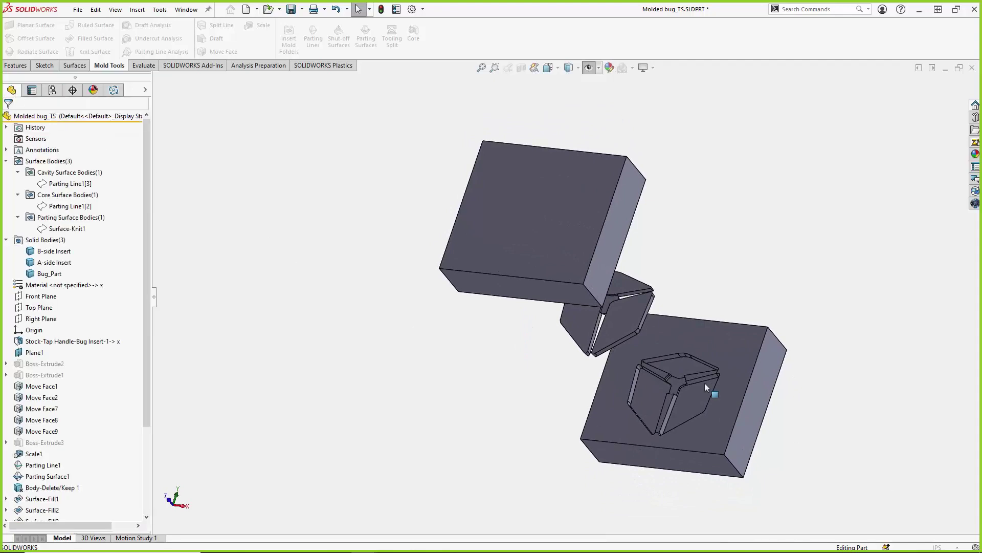
{"action": "scroll", "coordinate": [615, 366], "scroll_direction": "down", "scroll_amount": 3}
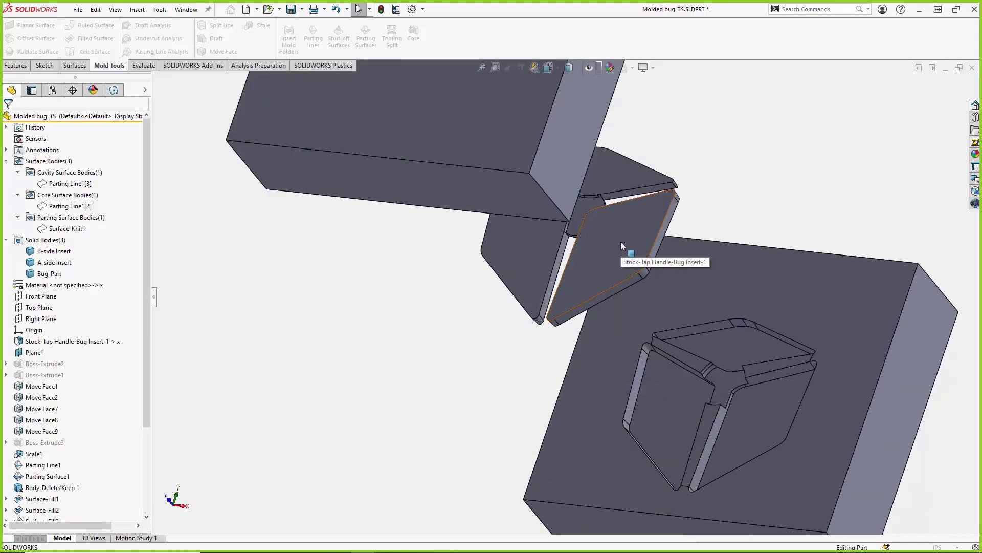
{"action": "scroll", "coordinate": [677, 404], "scroll_direction": "up", "scroll_amount": 1}
{"action": "scroll", "coordinate": [677, 404], "scroll_direction": "up", "scroll_amount": 3}
{"action": "middle_click_drag", "start_coordinate": [677, 404], "coordinate": [608, 330]}
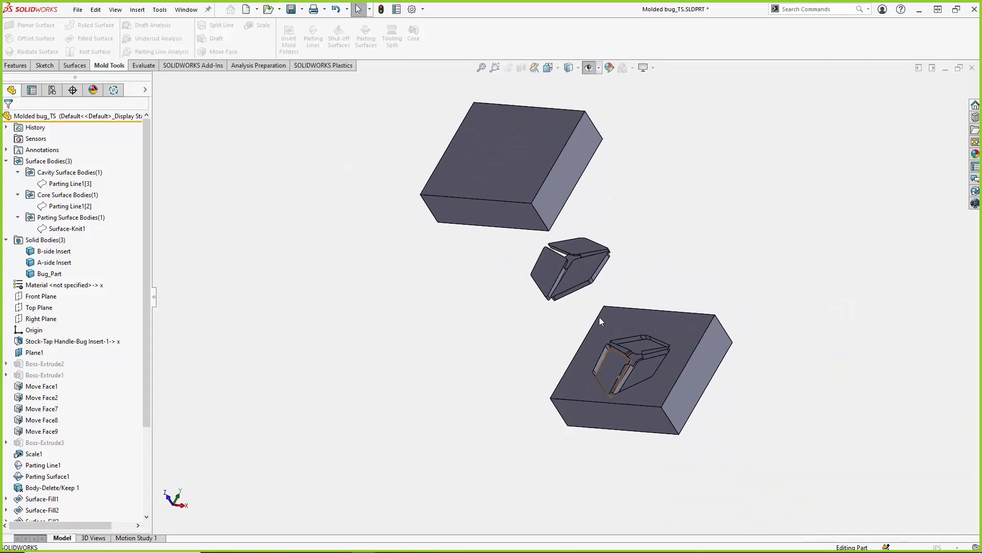
{"action": "scroll", "coordinate": [522, 213], "scroll_direction": "up", "scroll_amount": 2}
{"action": "scroll", "coordinate": [522, 213], "scroll_direction": "down", "scroll_amount": 1}
{"action": "scroll", "coordinate": [615, 385], "scroll_direction": "down", "scroll_amount": 2}
{"action": "scroll", "coordinate": [615, 385], "scroll_direction": "up", "scroll_amount": 2}
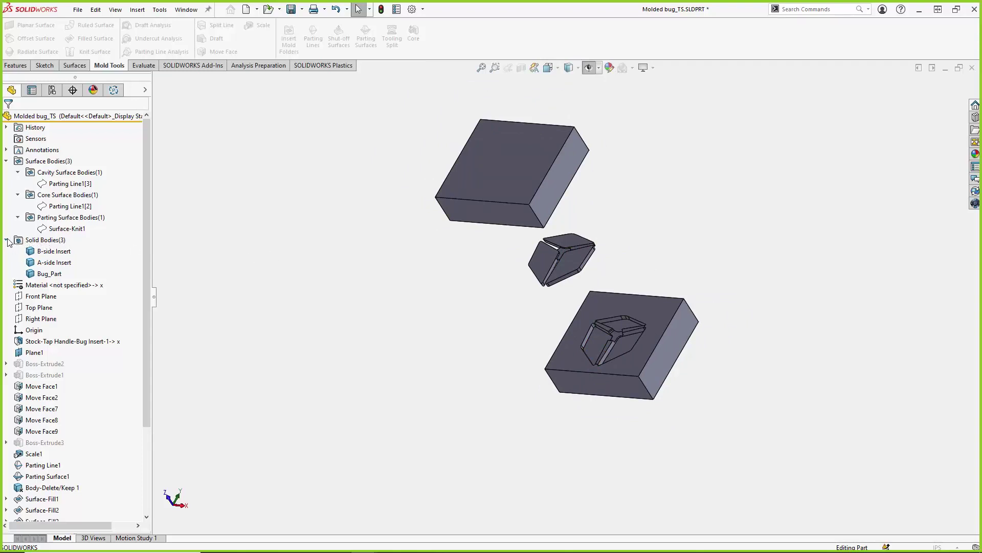
Step: Highlight all solid bodies in the exploded model and check which commands the Solid Bodies folder offers
{"action": "left_click", "coordinate": [28, 246]}
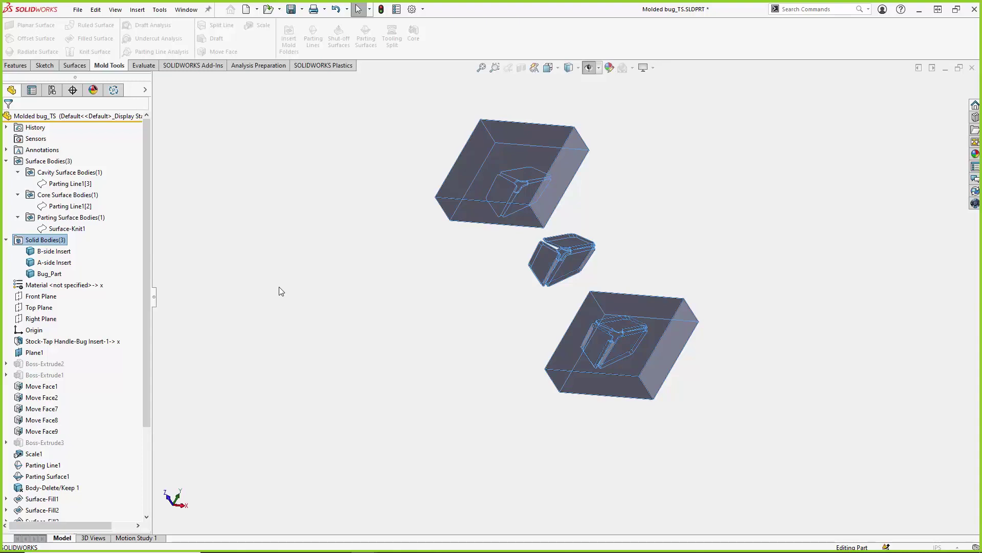
{"action": "right_click", "coordinate": [37, 241]}
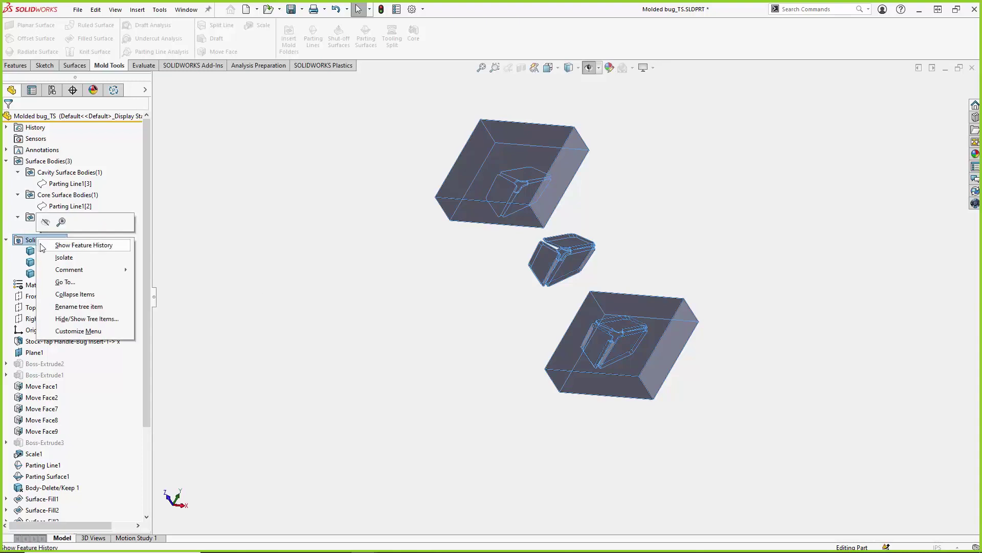
{"action": "left_click", "coordinate": [25, 237]}
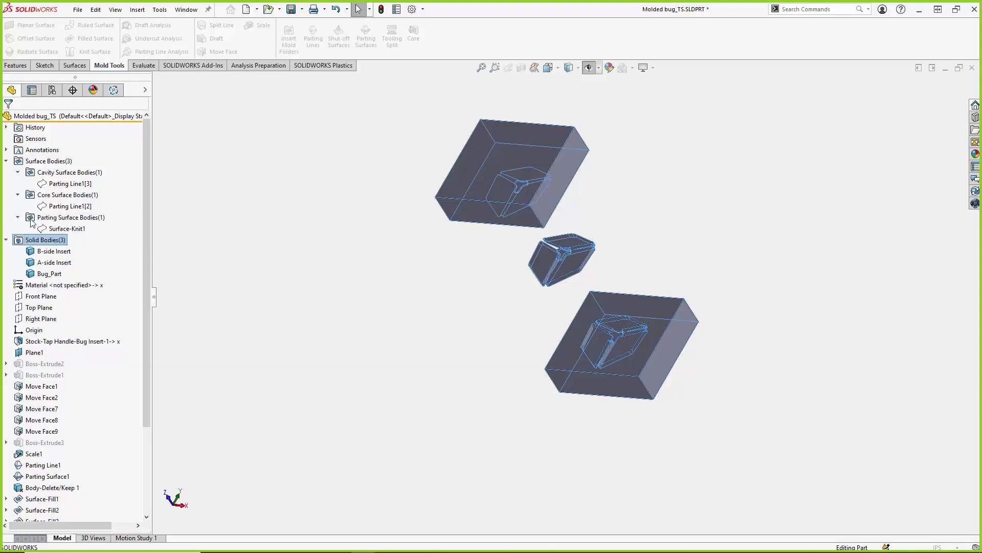
Step: Collapse the exploded view of the Default configuration back into the closed mold block
{"action": "left_click", "coordinate": [51, 90]}
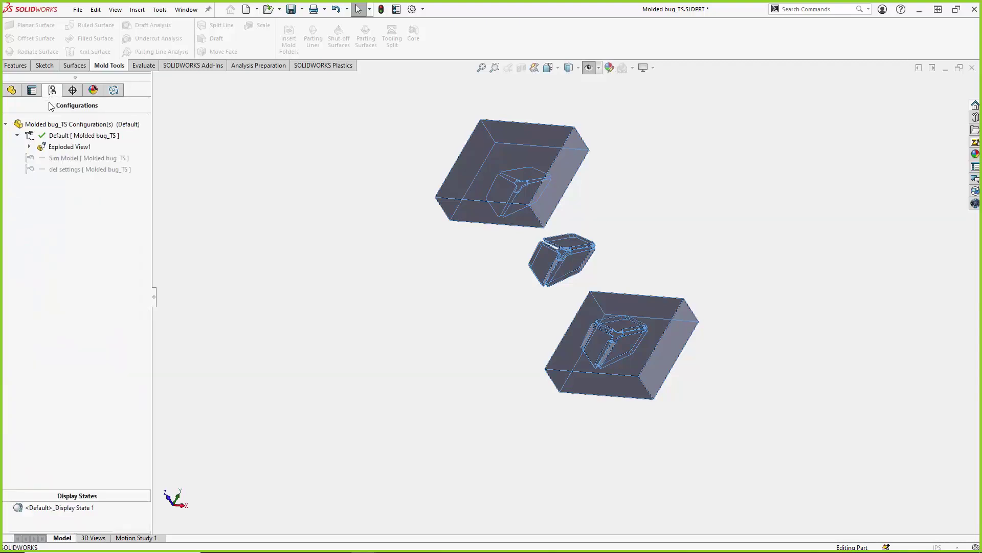
{"action": "right_click", "coordinate": [57, 147]}
{"action": "left_click", "coordinate": [70, 158]}
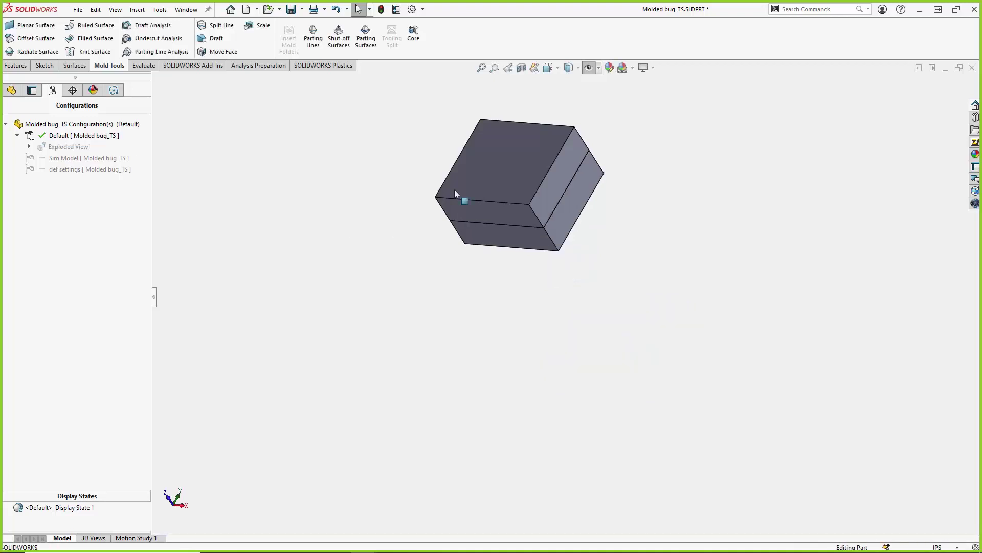
{"action": "scroll", "coordinate": [553, 232], "scroll_direction": "up", "scroll_amount": 2}
{"action": "scroll", "coordinate": [521, 192], "scroll_direction": "down", "scroll_amount": 5}
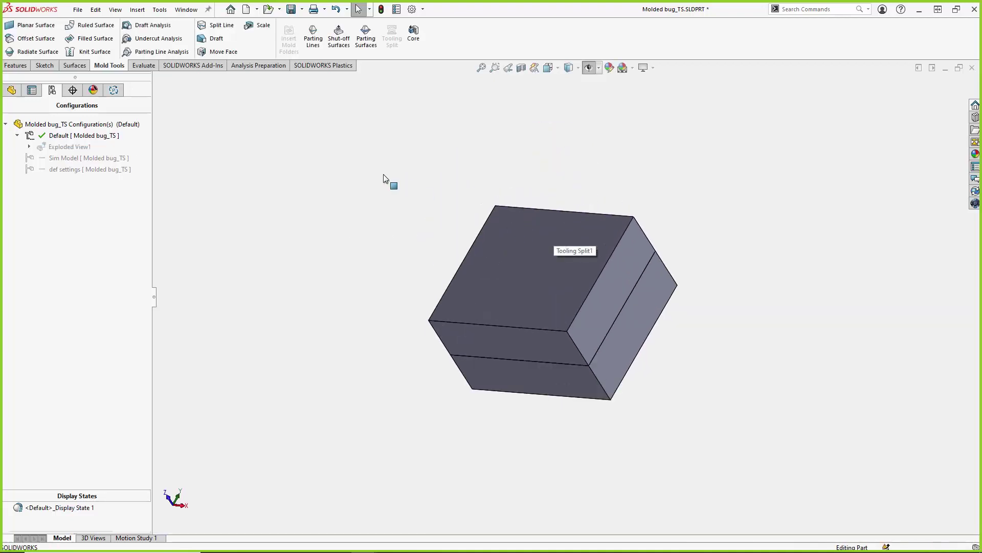
Step: Check the commands available for the Solid Bodies folder and highlight Bug_Part, A-side Insert and B-side Insert individually
{"action": "left_click", "coordinate": [12, 91]}
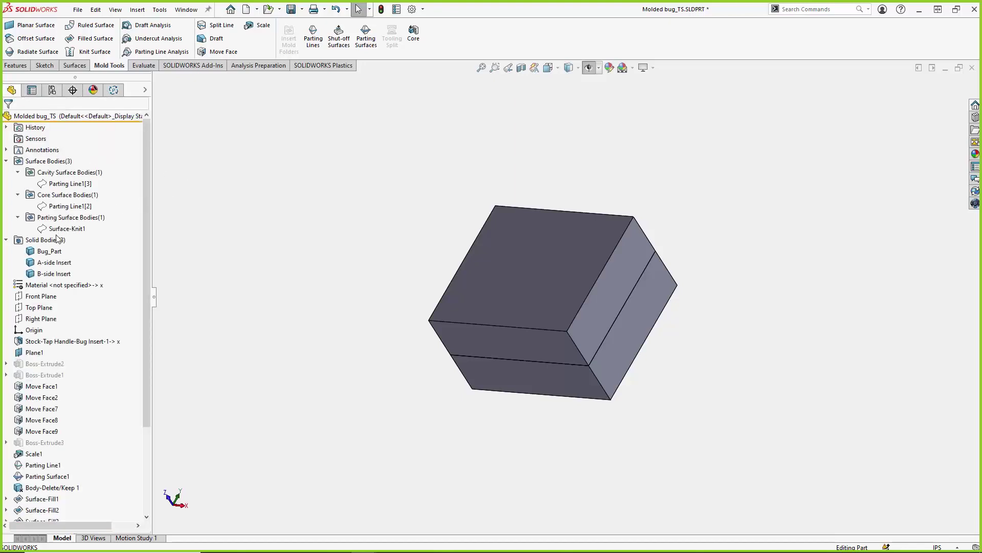
{"action": "right_click", "coordinate": [44, 242]}
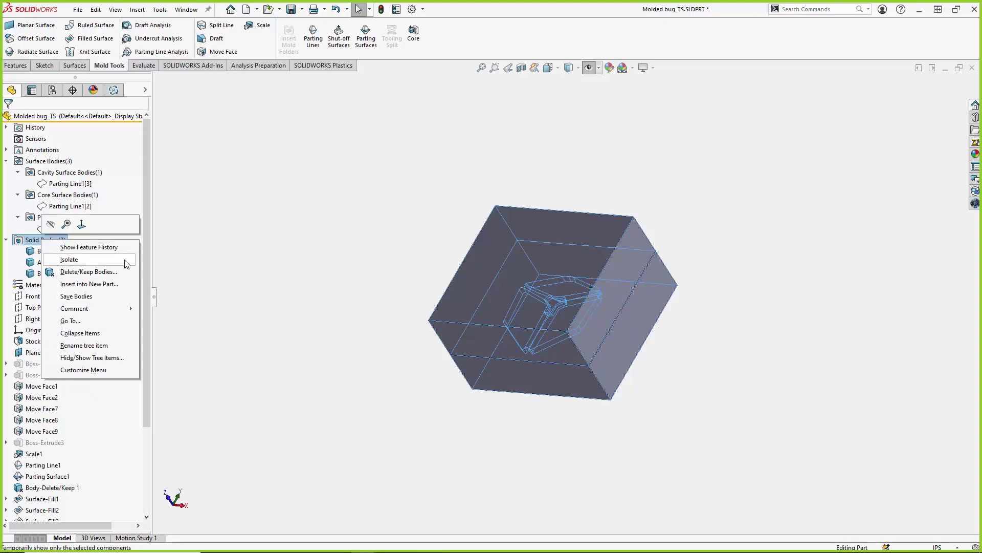
{"action": "left_click", "coordinate": [241, 297]}
{"action": "left_click", "coordinate": [49, 251]}
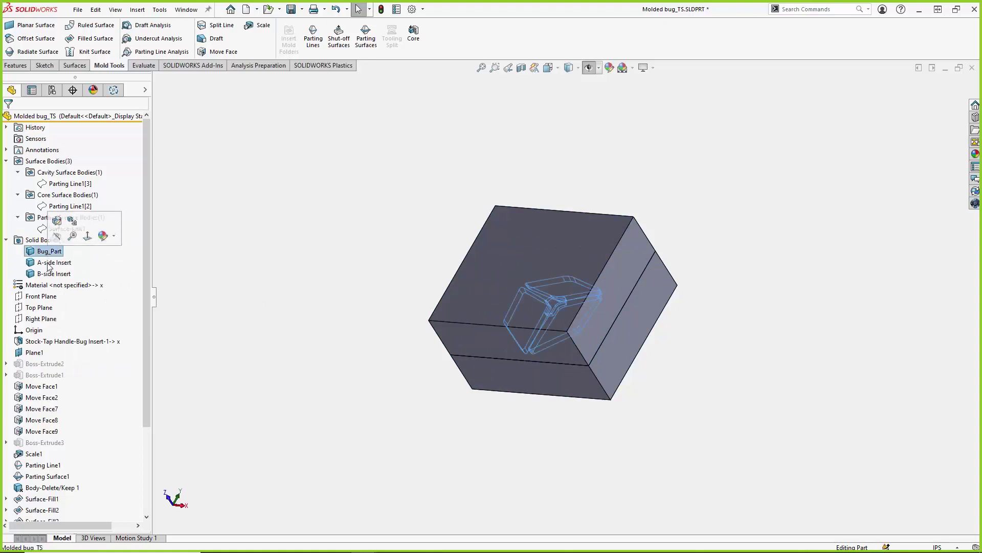
{"action": "left_click", "coordinate": [47, 263]}
{"action": "left_click", "coordinate": [51, 273]}
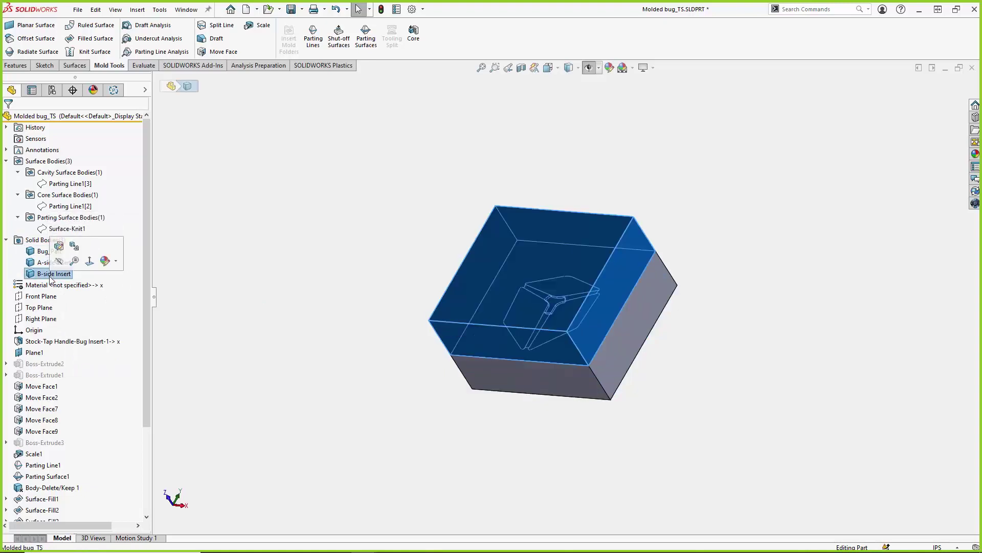
{"action": "left_click", "coordinate": [242, 317]}
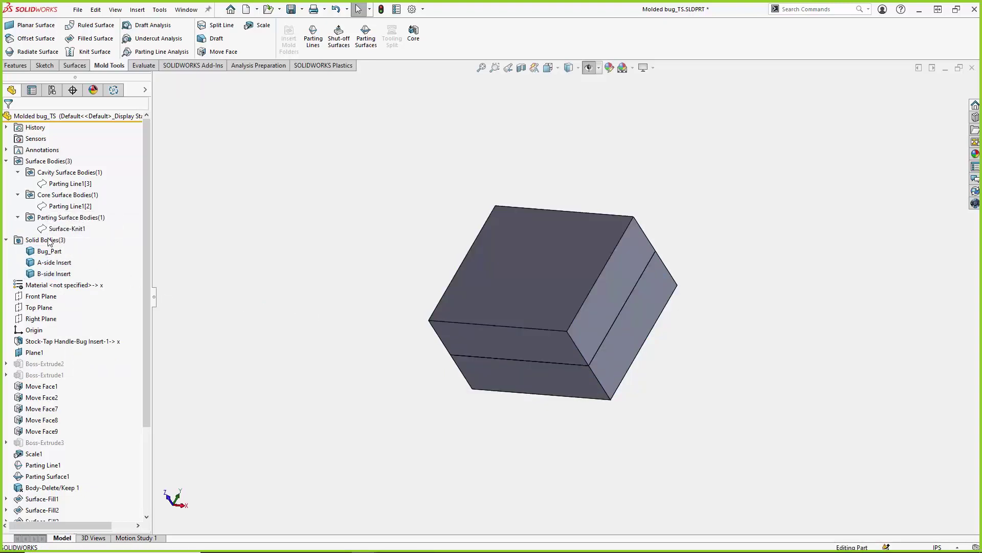
Step: Start Save Bodies on the solid bodies and include all three as A-side Insert.SLDPRT, Bug_Part.SLDPRT and B-side Insert.SLDPRT
{"action": "right_click", "coordinate": [50, 241]}
{"action": "left_click", "coordinate": [82, 295]}
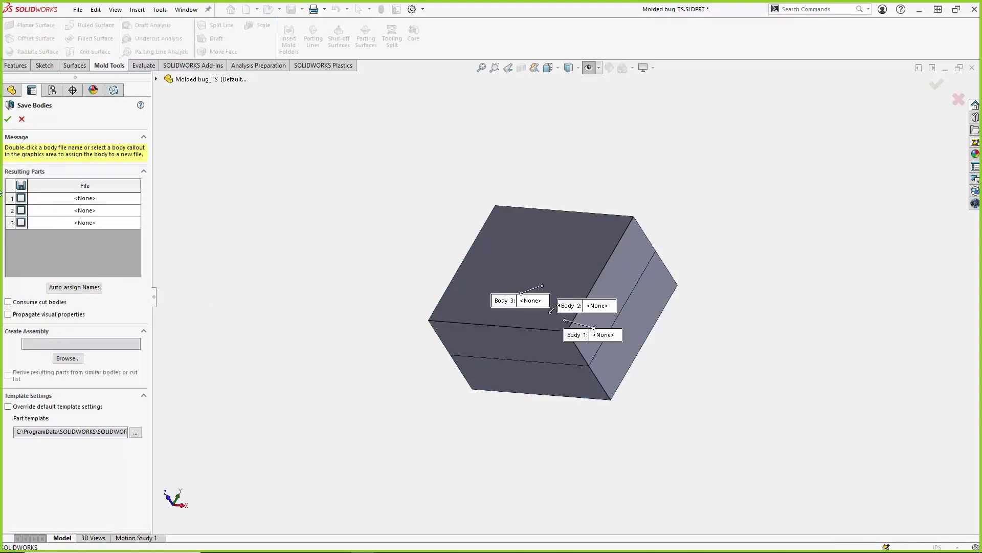
{"action": "left_click", "coordinate": [21, 186]}
{"action": "left_click", "coordinate": [21, 184]}
{"action": "left_click", "coordinate": [21, 184]}
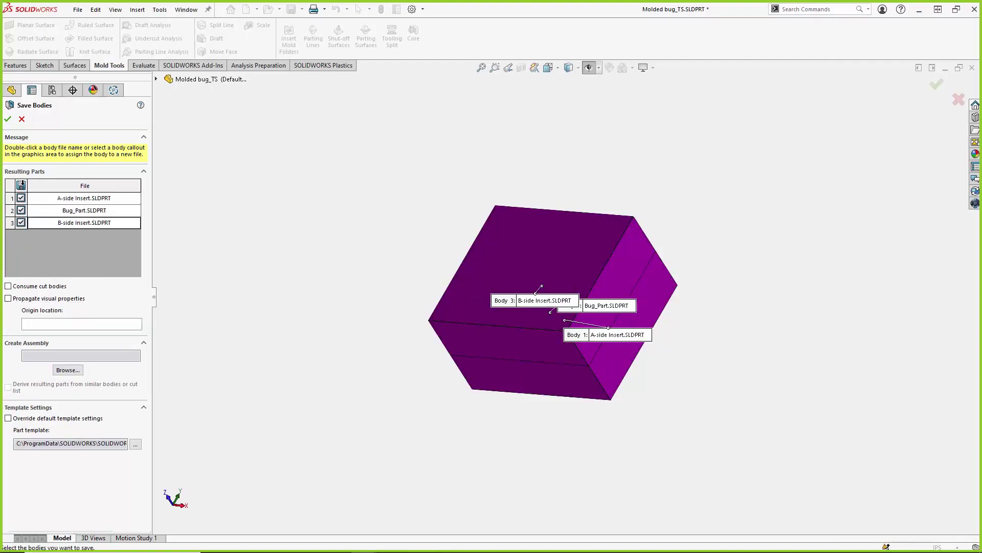
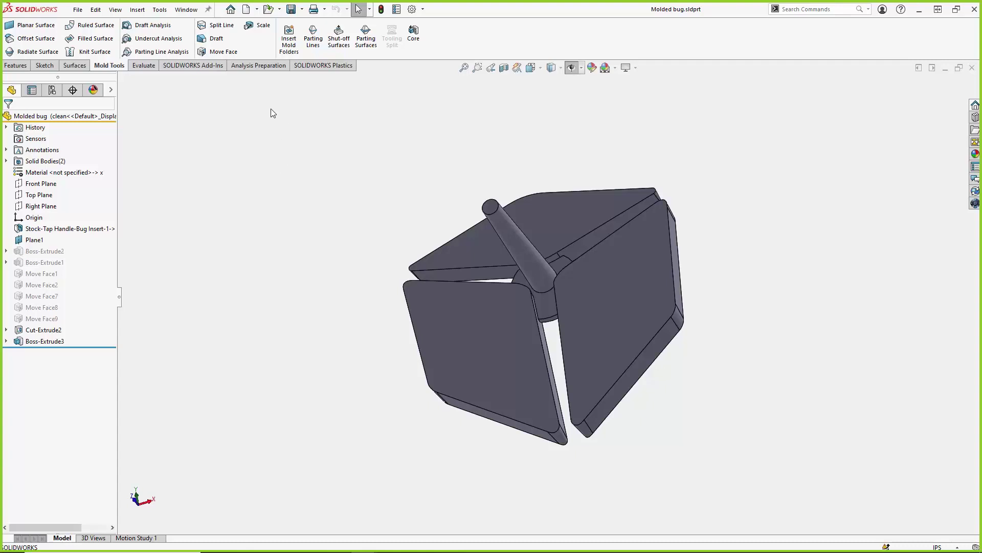
Step: Create a SOLIDWORKS Plastics study named clean Study with the Single Material injection process and the Solid analysis procedure
{"action": "left_click", "coordinate": [203, 67]}
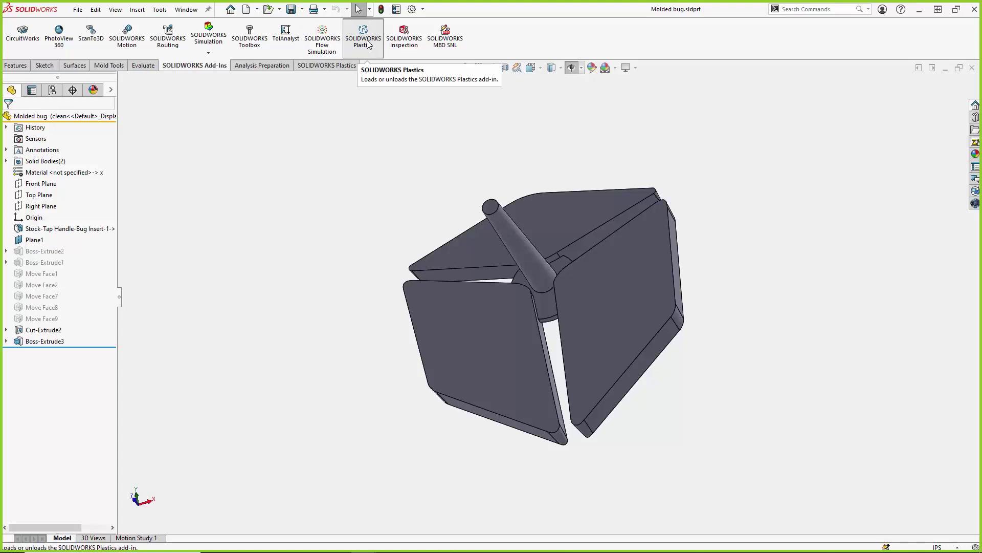
{"action": "left_click", "coordinate": [339, 69]}
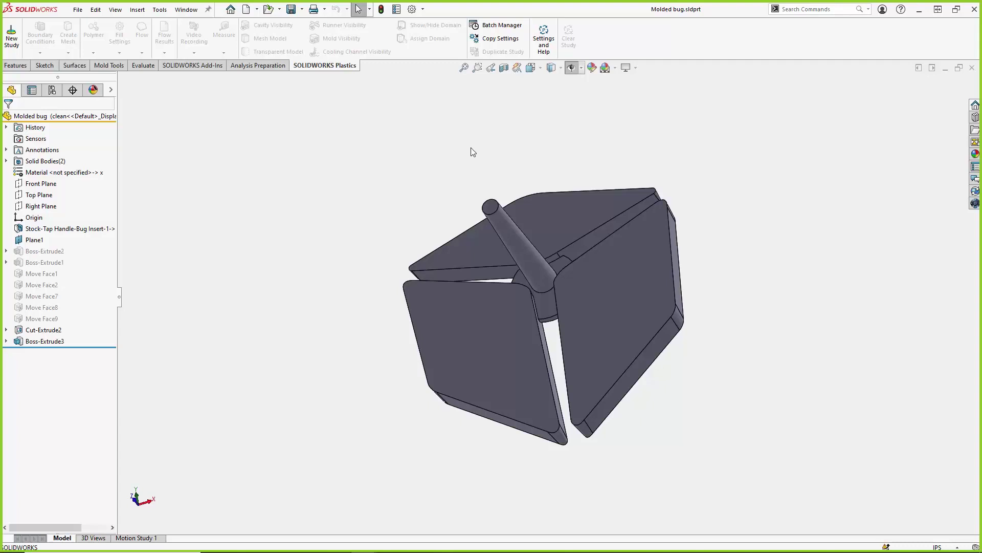
{"action": "left_click", "coordinate": [12, 50]}
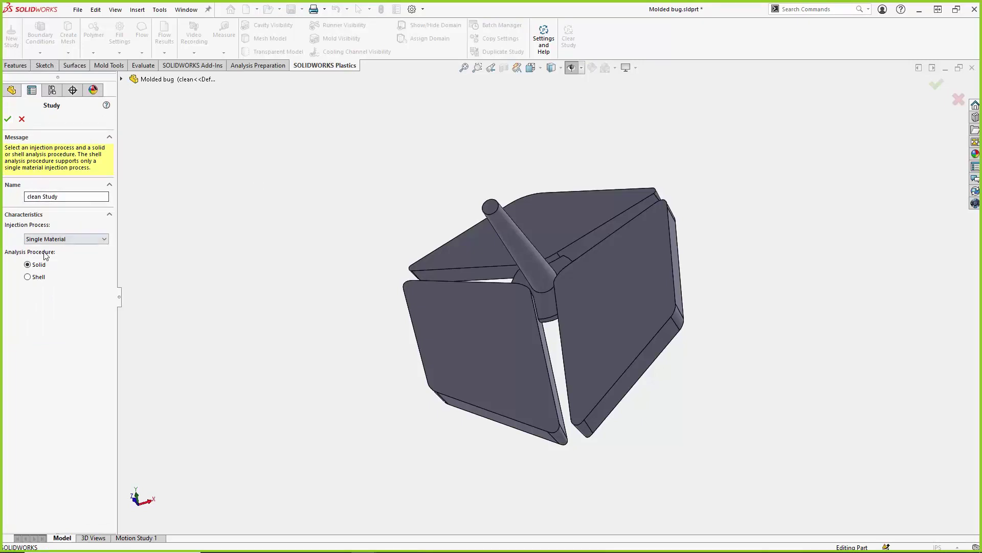
{"action": "left_click", "coordinate": [106, 239]}
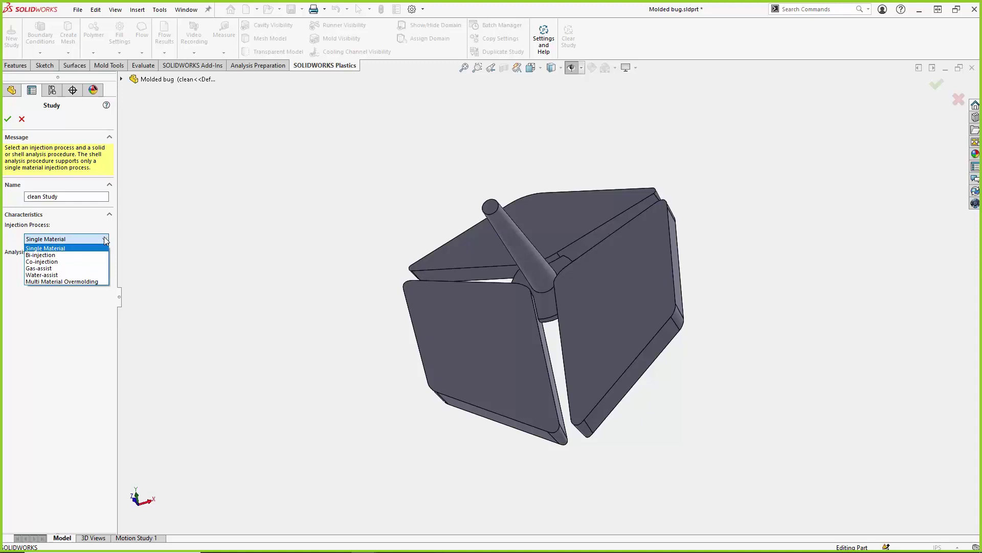
{"action": "left_click", "coordinate": [81, 248]}
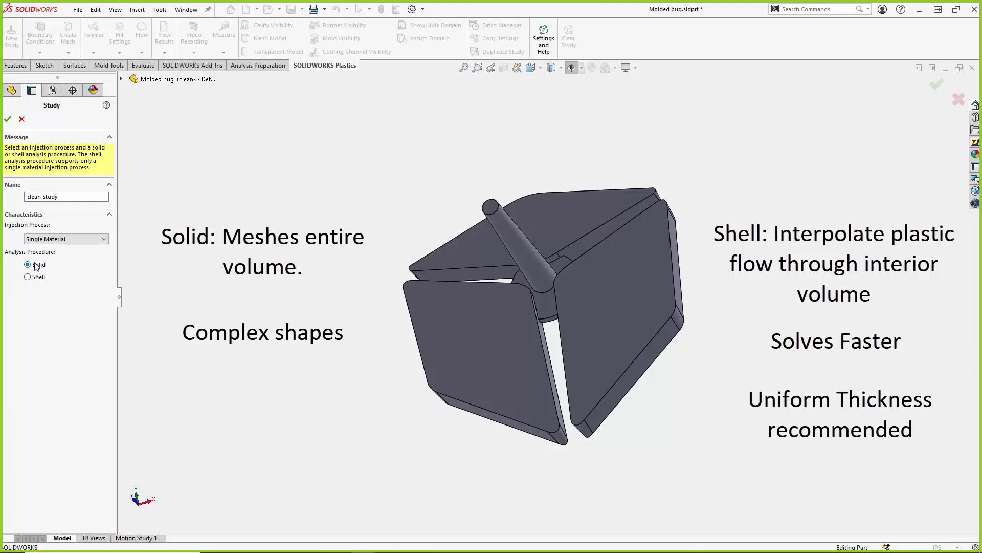
{"action": "left_click", "coordinate": [8, 119]}
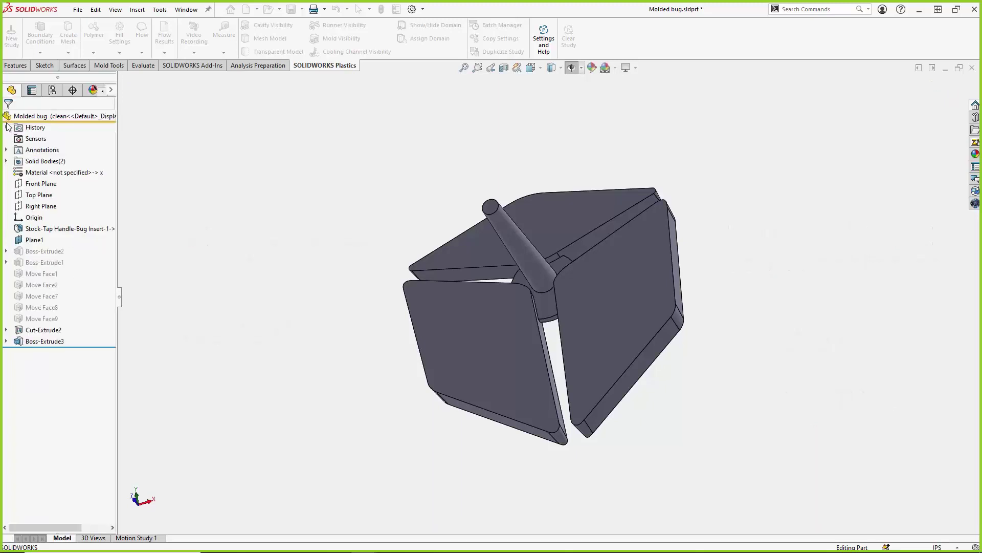
{"action": "left_click_drag", "start_coordinate": [119, 292], "coordinate": [155, 288]}
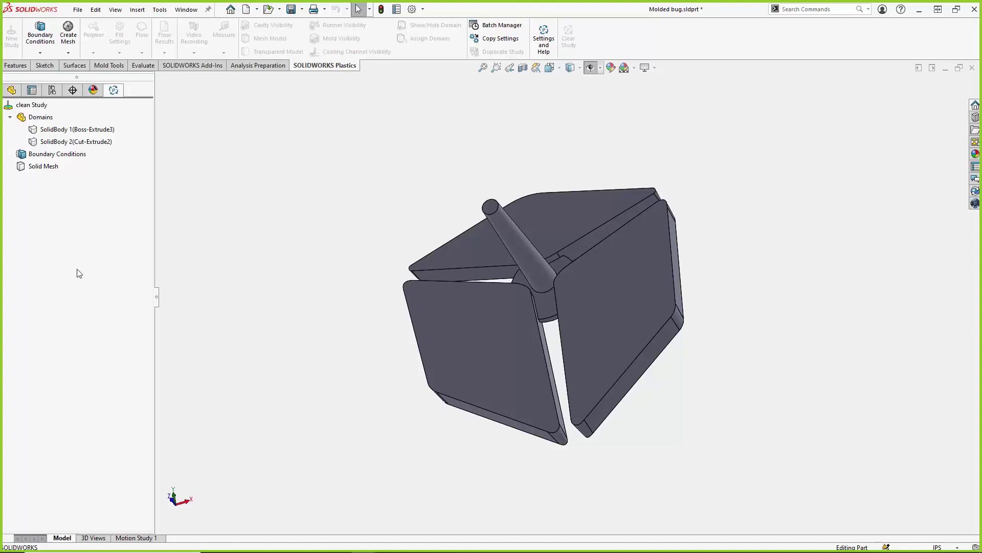
Step: Highlight SolidBody 1(Boss-Extrude3) and SolidBody 2(Cut-Extrude2) under the study's Domains to identify each body
{"action": "left_click", "coordinate": [36, 119]}
{"action": "left_click", "coordinate": [68, 130]}
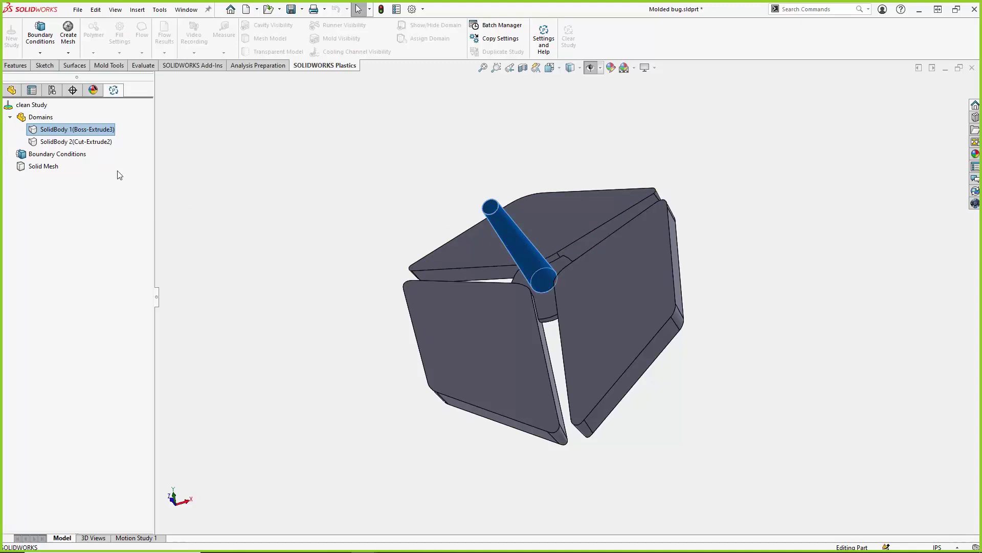
{"action": "left_click", "coordinate": [50, 143], "text": "ctrl"}
{"action": "left_click", "coordinate": [51, 143]}
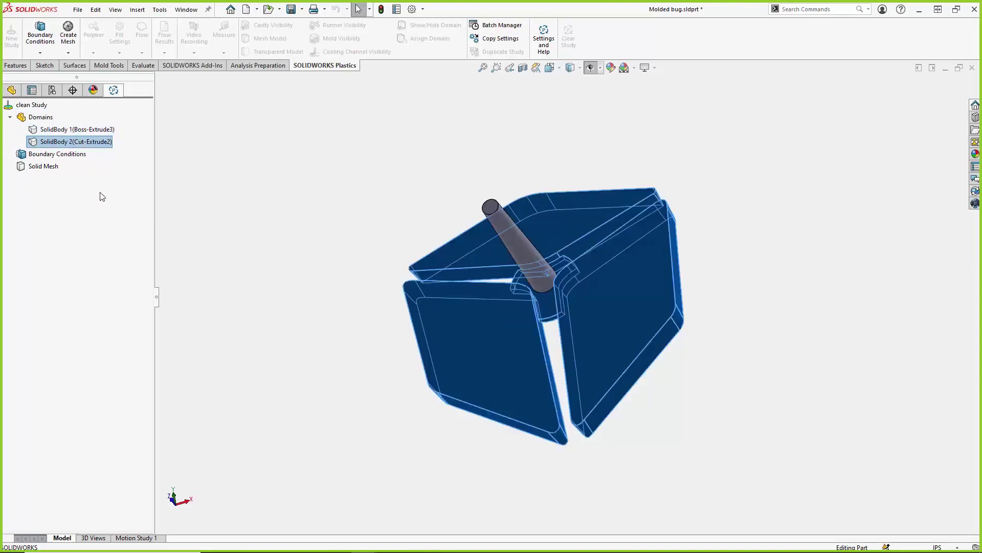
Step: Assign SolidBody 1(Boss-Extrude3) as the Runner domain and SolidBody 2(Cut-Extrude2) as the Cavity domain
{"action": "left_click", "coordinate": [72, 130]}
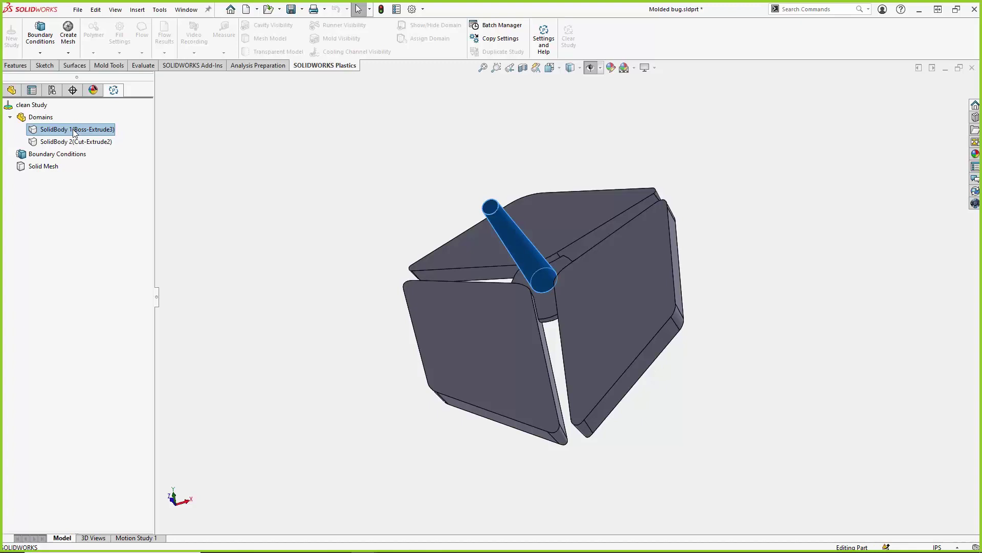
{"action": "right_click", "coordinate": [71, 133]}
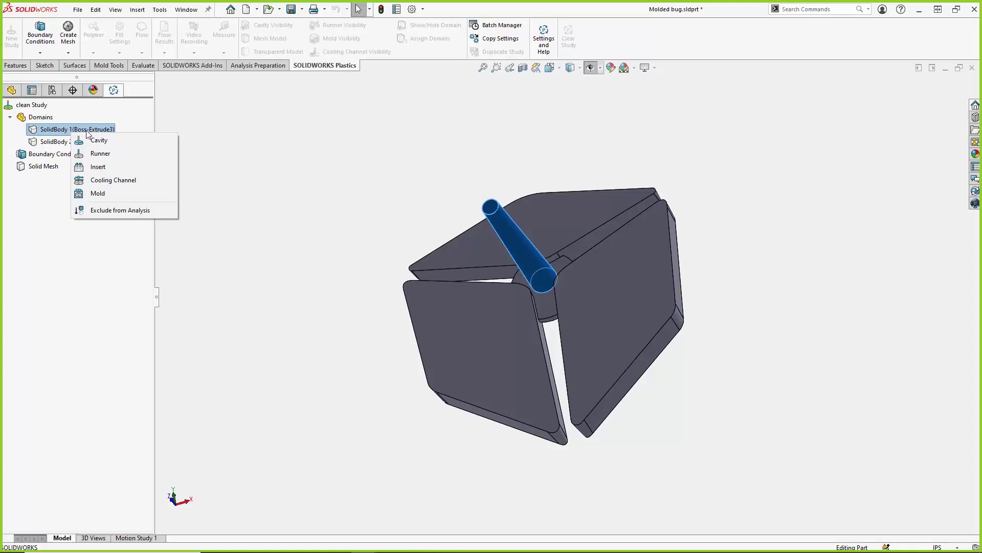
{"action": "left_click", "coordinate": [101, 153]}
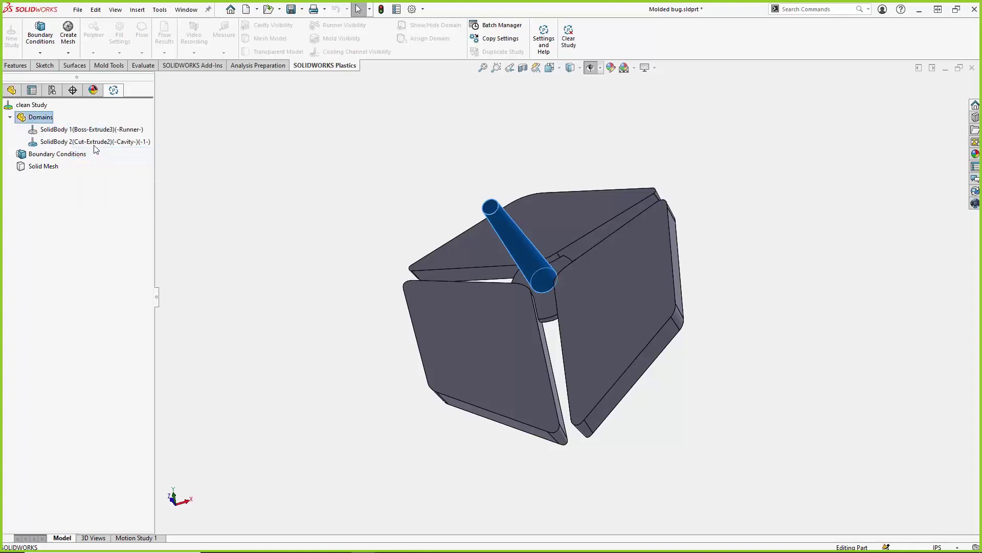
{"action": "left_click", "coordinate": [94, 145]}
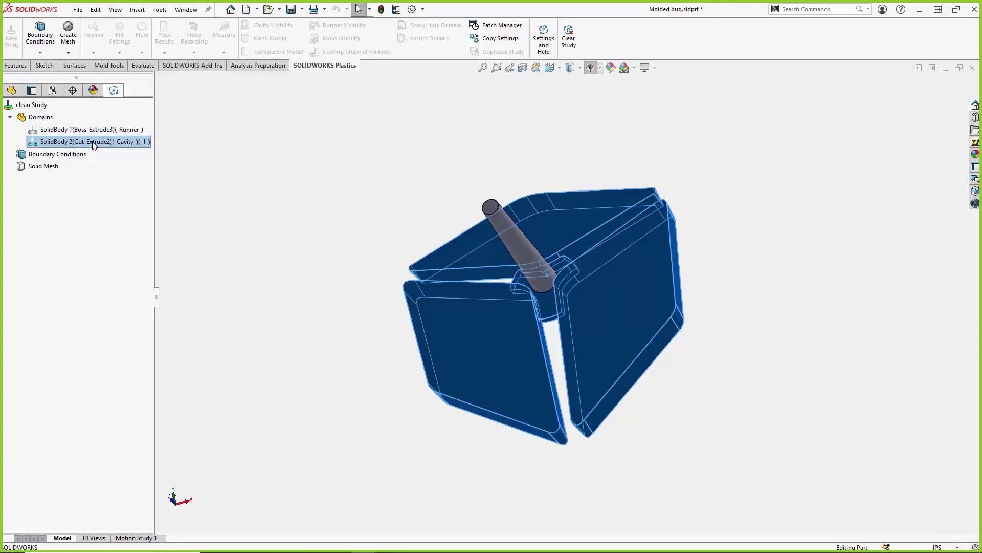
{"action": "right_click", "coordinate": [115, 144]}
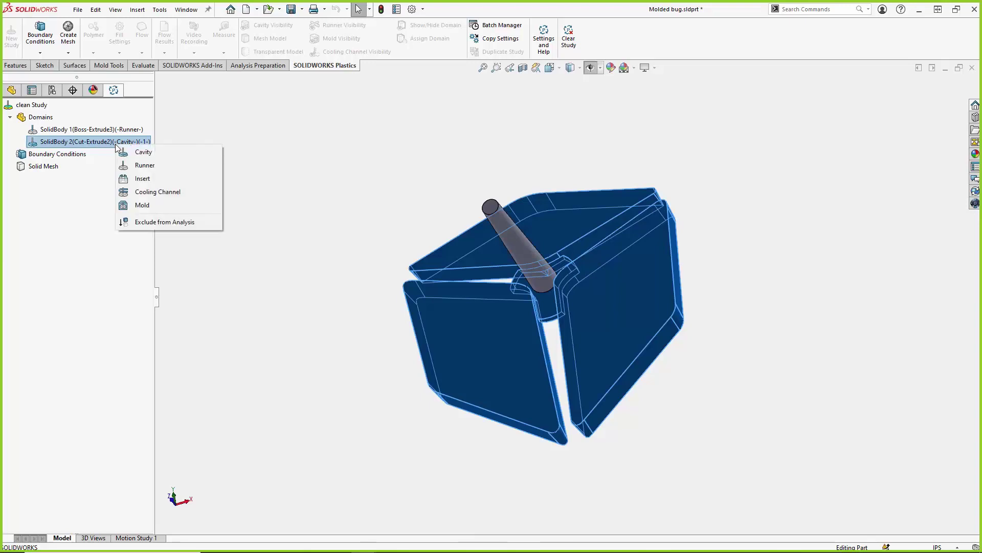
{"action": "left_click", "coordinate": [138, 154]}
{"action": "left_click", "coordinate": [215, 168]}
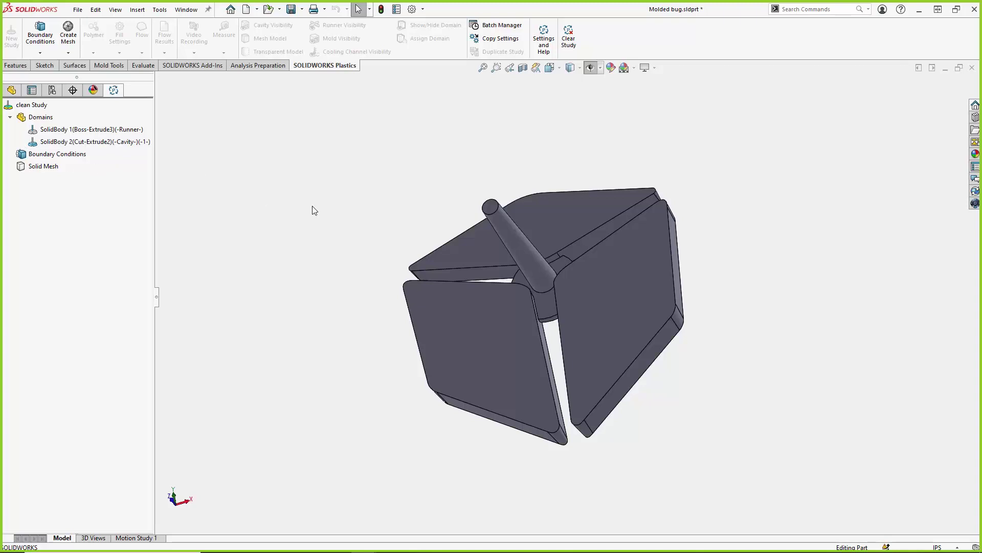
Step: Add an Injection Location boundary condition of type Geometry Face on the end face of the runner
{"action": "right_click", "coordinate": [67, 153]}
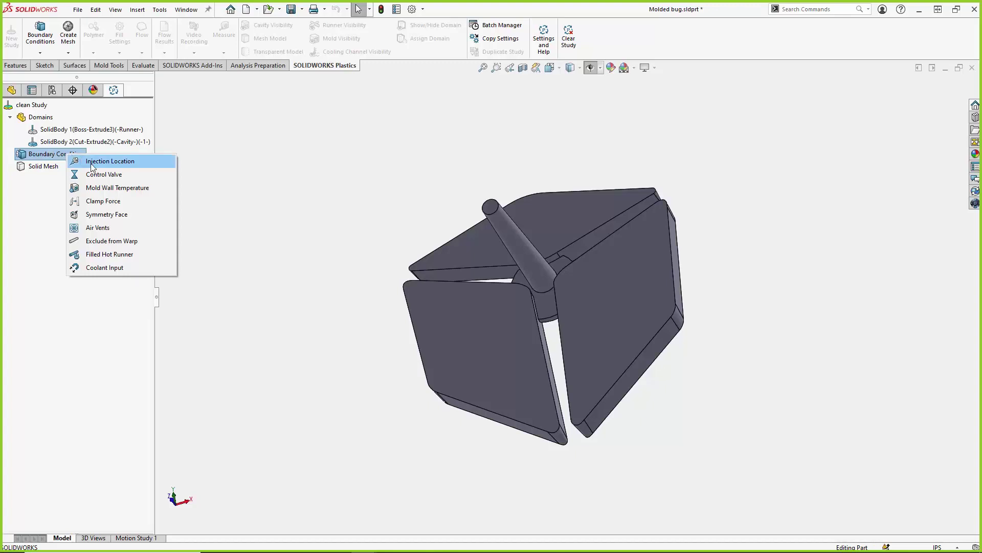
{"action": "left_click", "coordinate": [108, 161]}
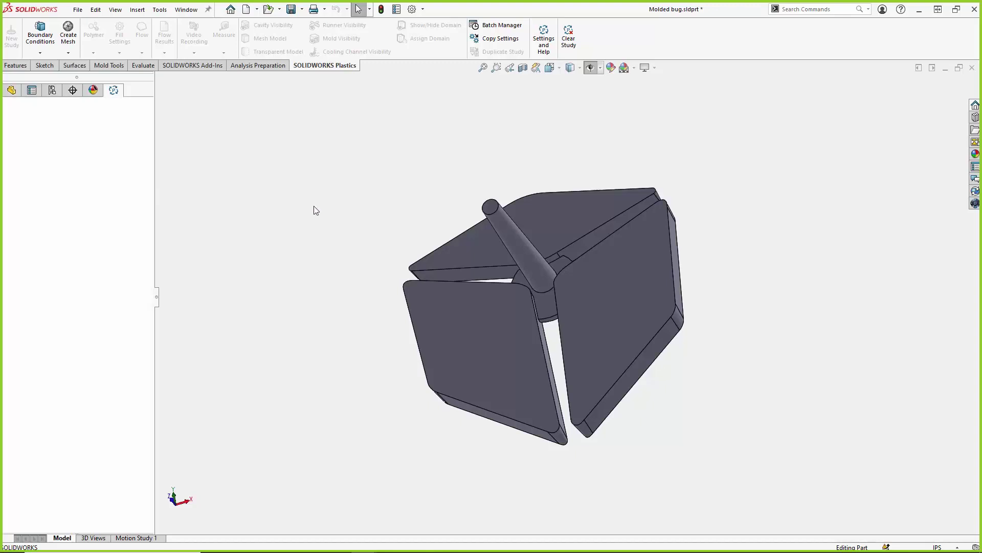
{"action": "left_click", "coordinate": [487, 207]}
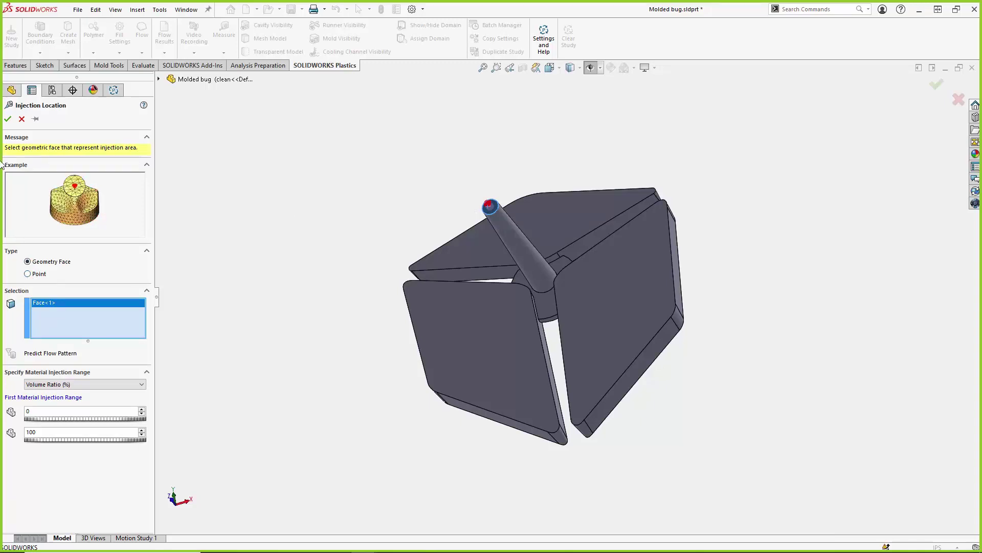
{"action": "left_click", "coordinate": [8, 119]}
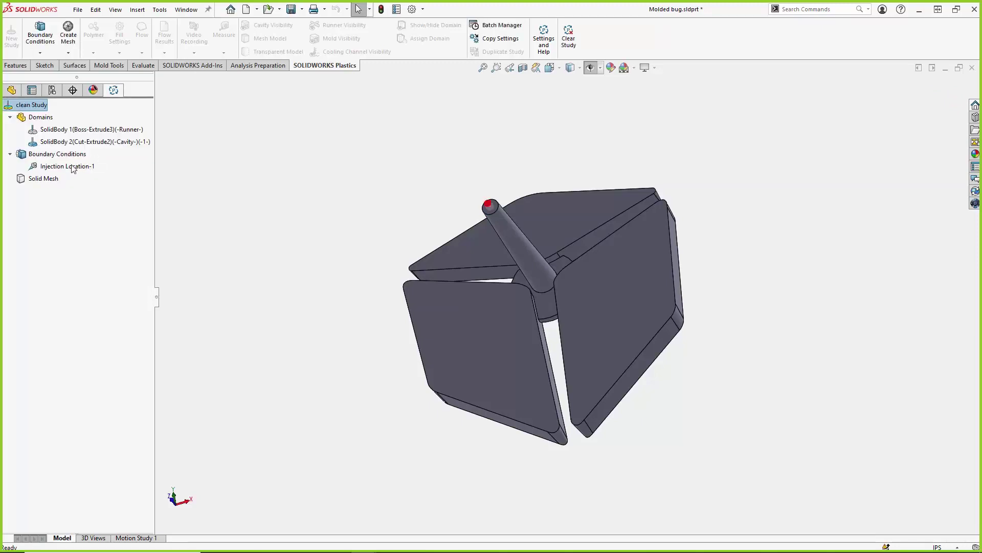
Step: Check the available mesh types and start creating a Tetrahedral Hybrid solid mesh
{"action": "right_click", "coordinate": [40, 180]}
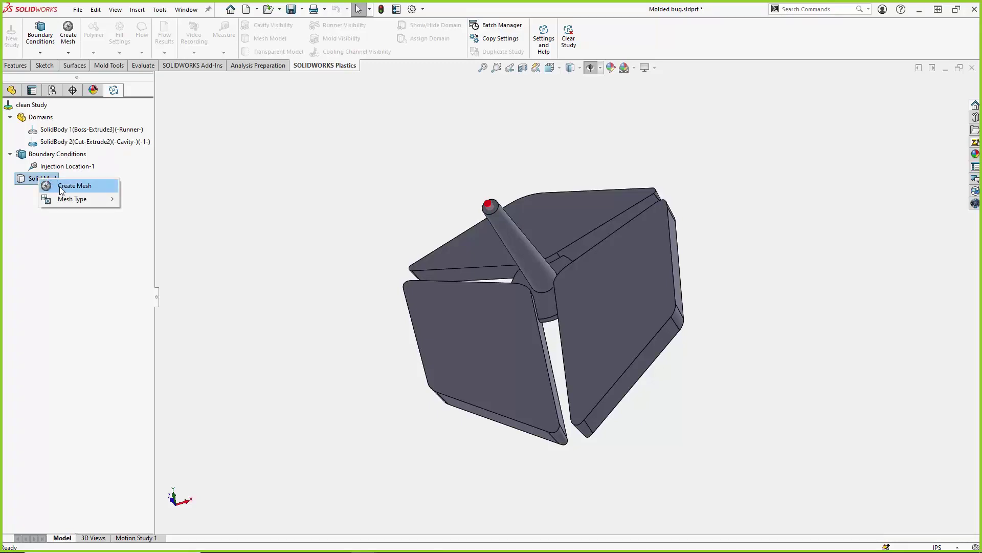
{"action": "mouse_move", "coordinate": [76, 198]}
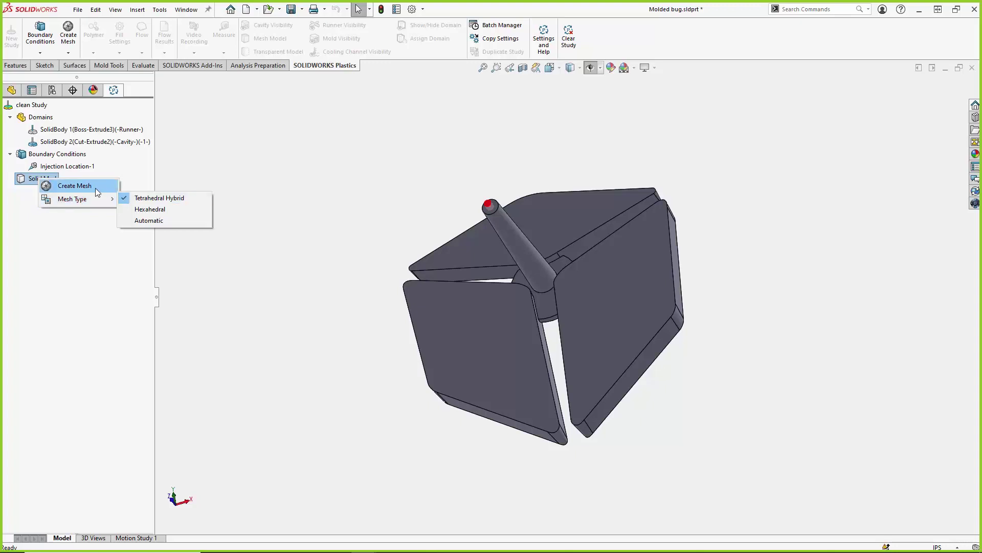
{"action": "left_click", "coordinate": [88, 185]}
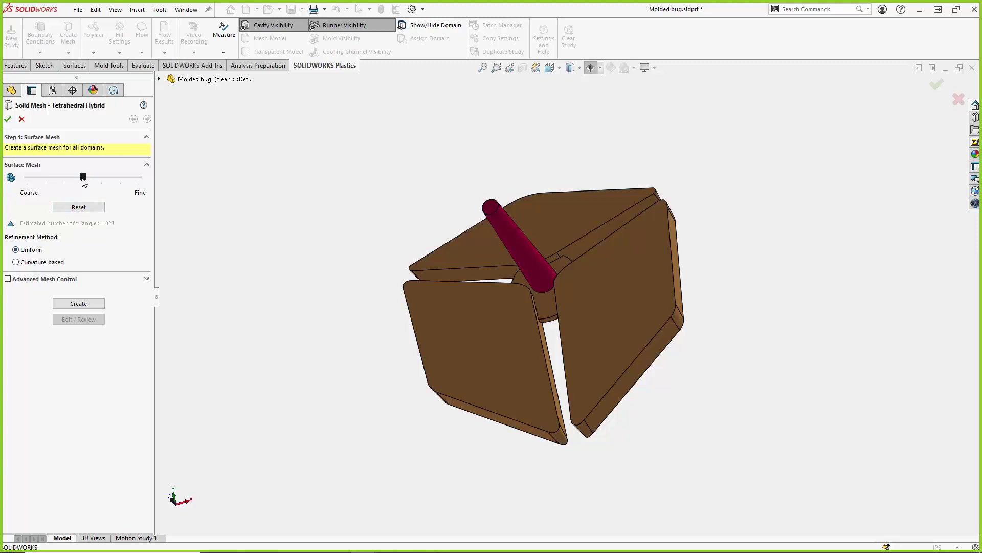
Step: Try a Uniform surface mesh at the coarsest density and another at the finest density
{"action": "left_click_drag", "start_coordinate": [83, 178], "coordinate": [15, 190]}
{"action": "left_click", "coordinate": [86, 305]}
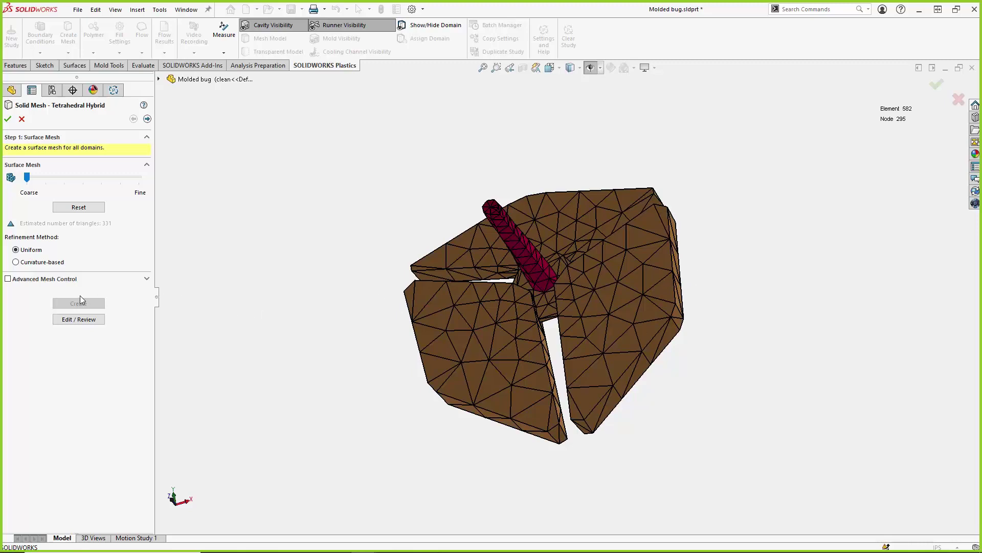
{"action": "left_click", "coordinate": [79, 207]}
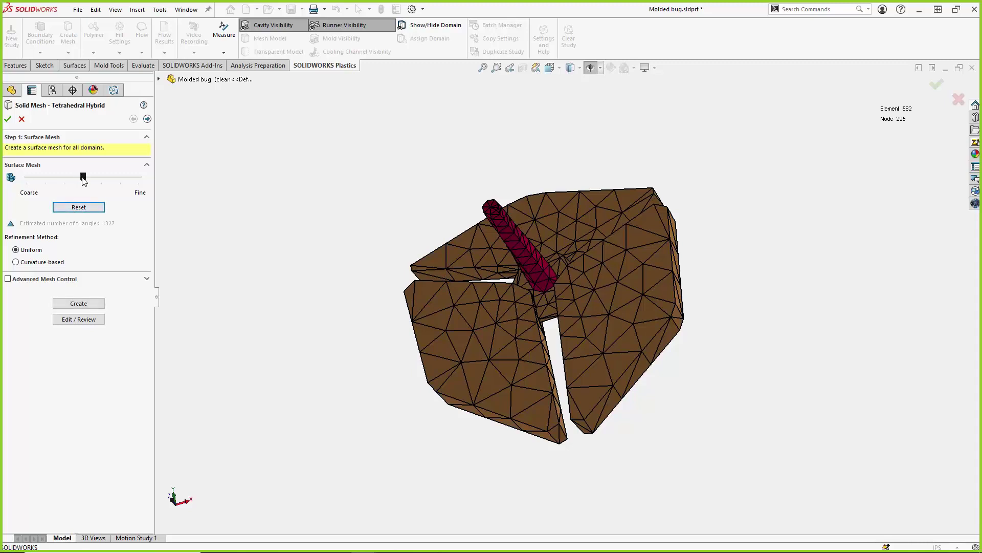
{"action": "left_click_drag", "start_coordinate": [83, 181], "coordinate": [169, 183]}
{"action": "left_click", "coordinate": [64, 305]}
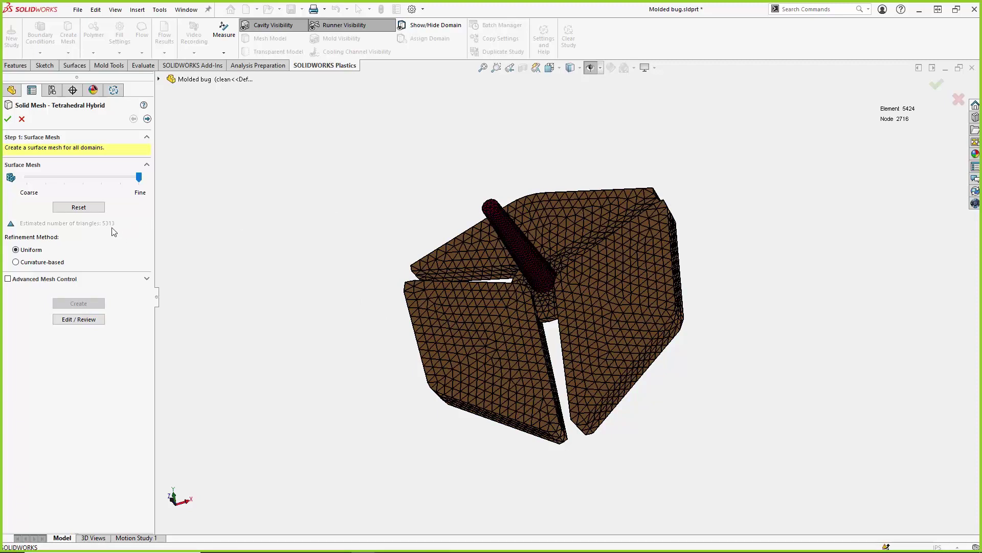
Step: Switch the surface mesh to Curvature-based refinement, creating it at the finest density and again at the middle density
{"action": "left_click", "coordinate": [16, 262]}
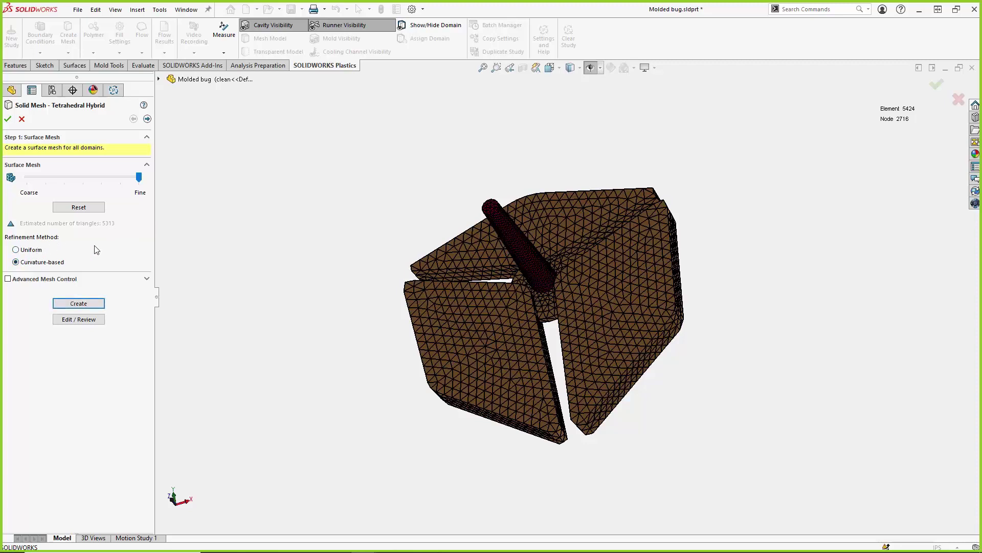
{"action": "left_click", "coordinate": [89, 303]}
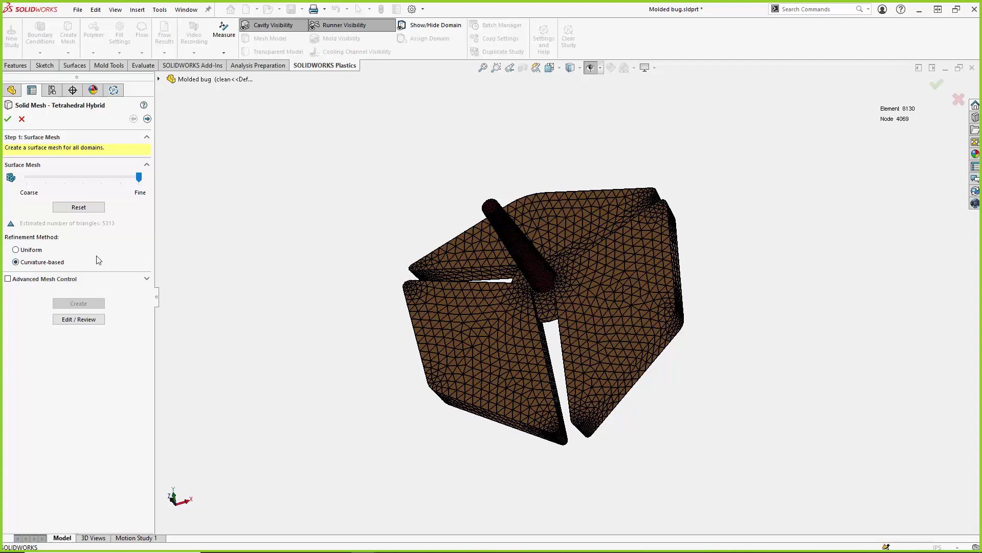
{"action": "left_click_drag", "start_coordinate": [139, 177], "coordinate": [83, 177]}
{"action": "scroll", "coordinate": [573, 331], "scroll_direction": "down", "scroll_amount": 2}
{"action": "scroll", "coordinate": [571, 326], "scroll_direction": "up", "scroll_amount": 2}
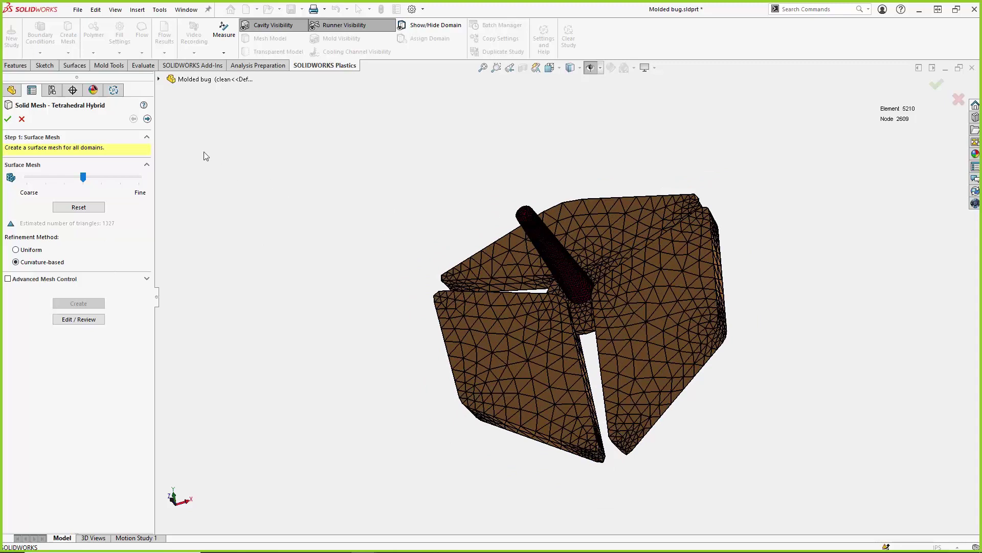
Step: Generate the solid mesh from the existing surface mesh with a gradation of 0.1
{"action": "left_click", "coordinate": [147, 118]}
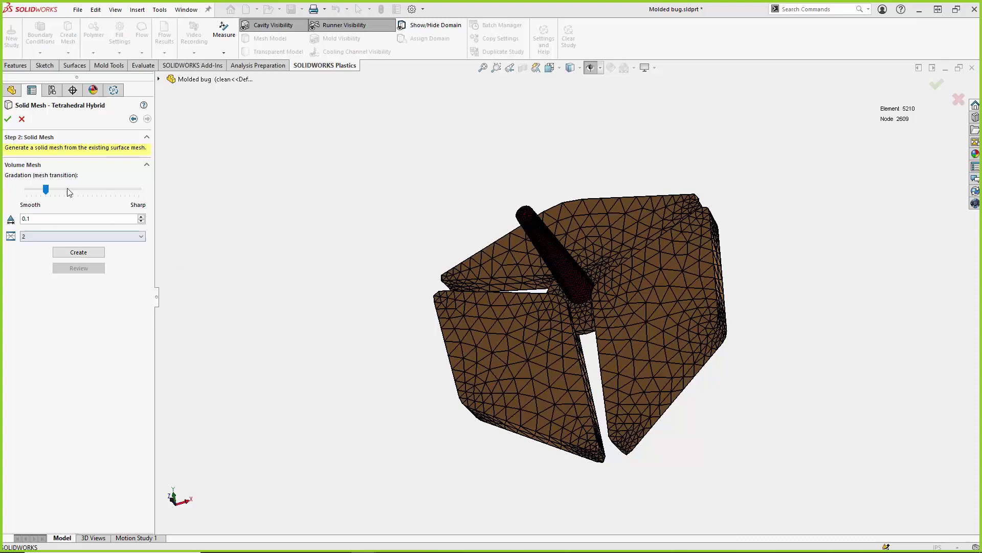
{"action": "left_click", "coordinate": [7, 120]}
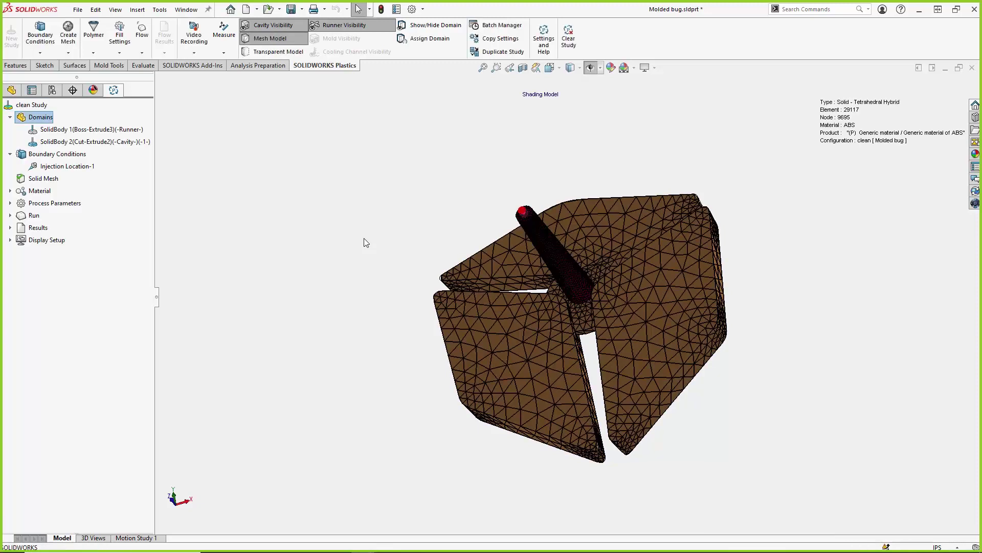
Step: Open the Solid Mesh View, clip the mesh about 40 percent along one axis, and examine its interior elements up close
{"action": "right_click", "coordinate": [46, 177]}
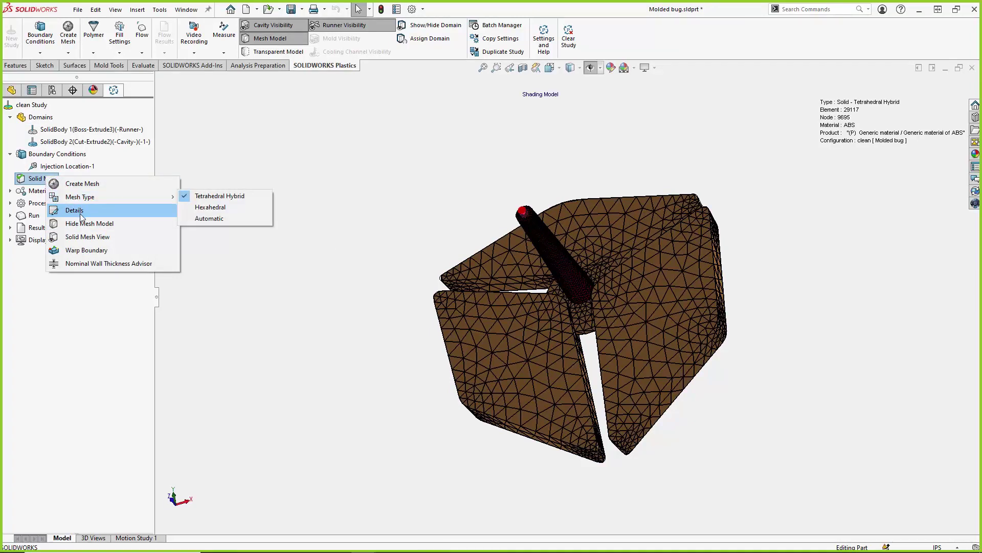
{"action": "left_click", "coordinate": [86, 236]}
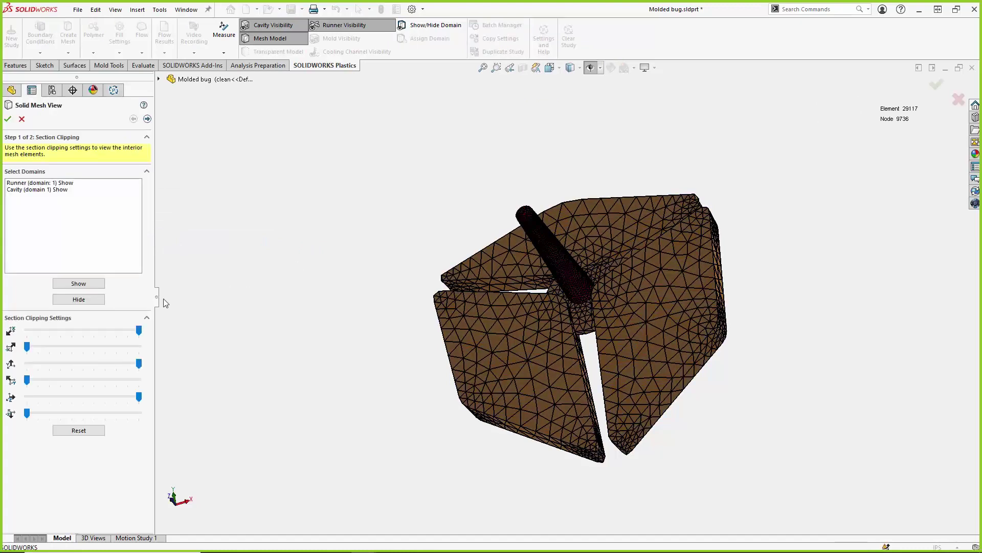
{"action": "left_click_drag", "start_coordinate": [139, 363], "coordinate": [94, 373]}
{"action": "middle_click_drag", "start_coordinate": [379, 402], "coordinate": [548, 352]}
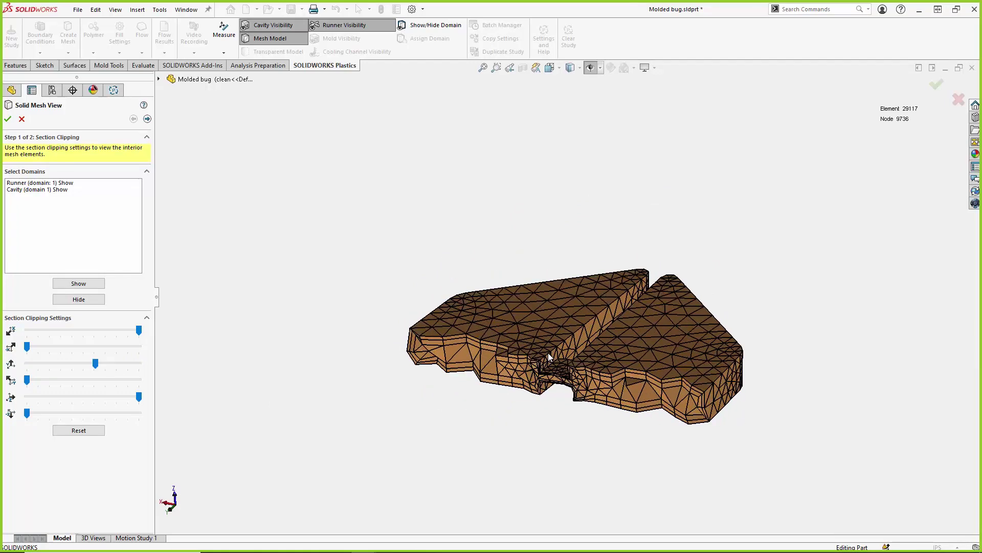
{"action": "scroll", "coordinate": [548, 352], "scroll_direction": "down", "scroll_amount": 6}
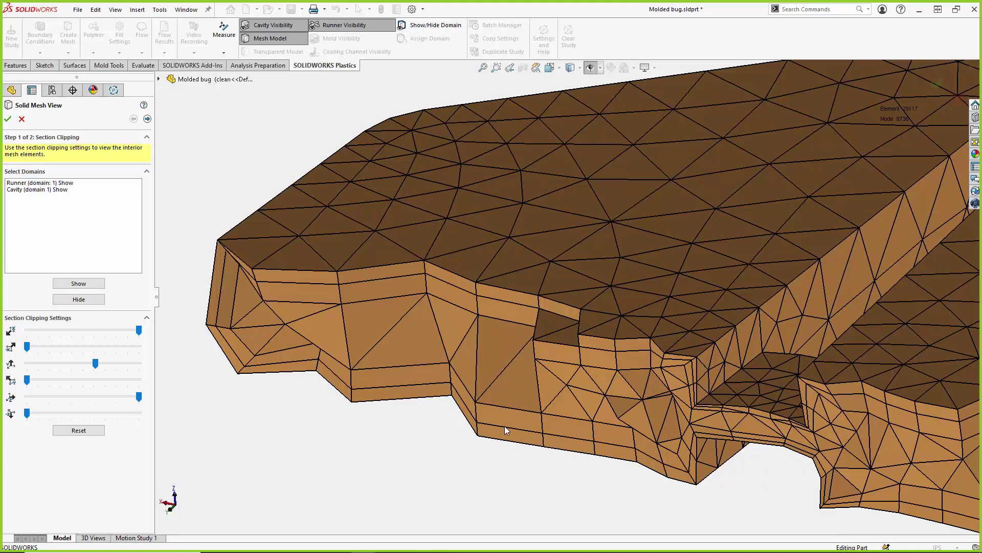
{"action": "middle_click_drag", "start_coordinate": [506, 434], "coordinate": [524, 437]}
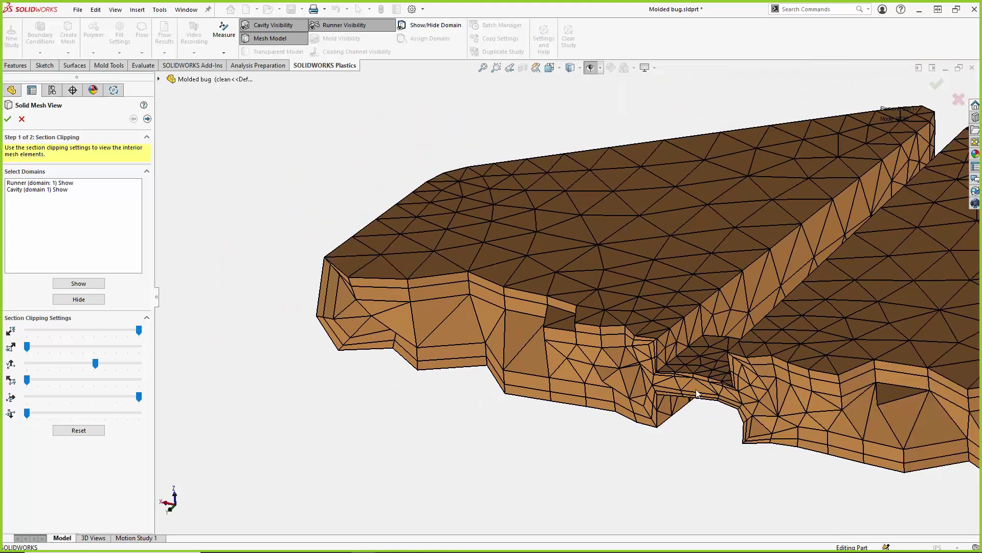
Step: Examine the clipped solid mesh from another side, close the Solid Mesh View and look over the whole meshed part with its runner
{"action": "scroll", "coordinate": [701, 398], "scroll_direction": "up", "scroll_amount": 6}
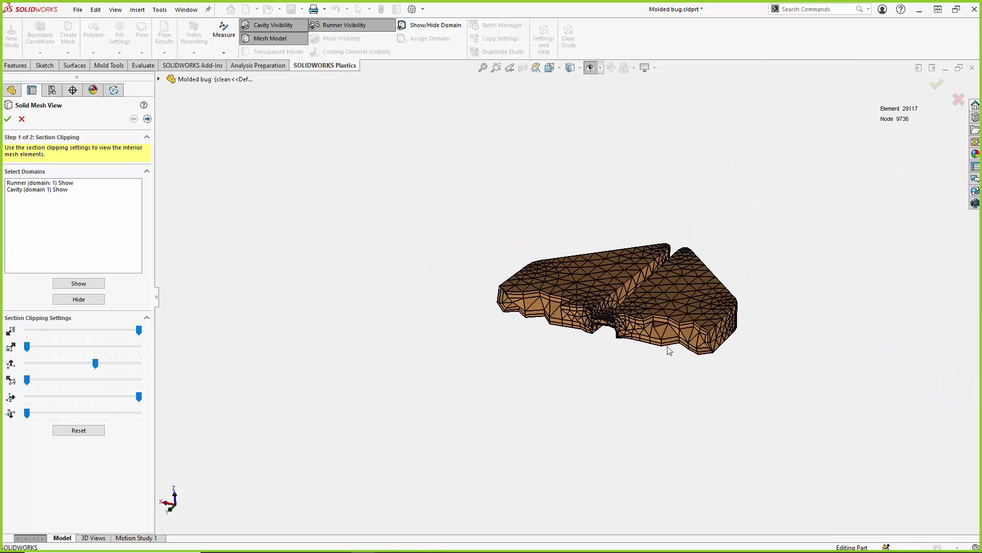
{"action": "middle_click_drag", "start_coordinate": [668, 350], "coordinate": [500, 292]}
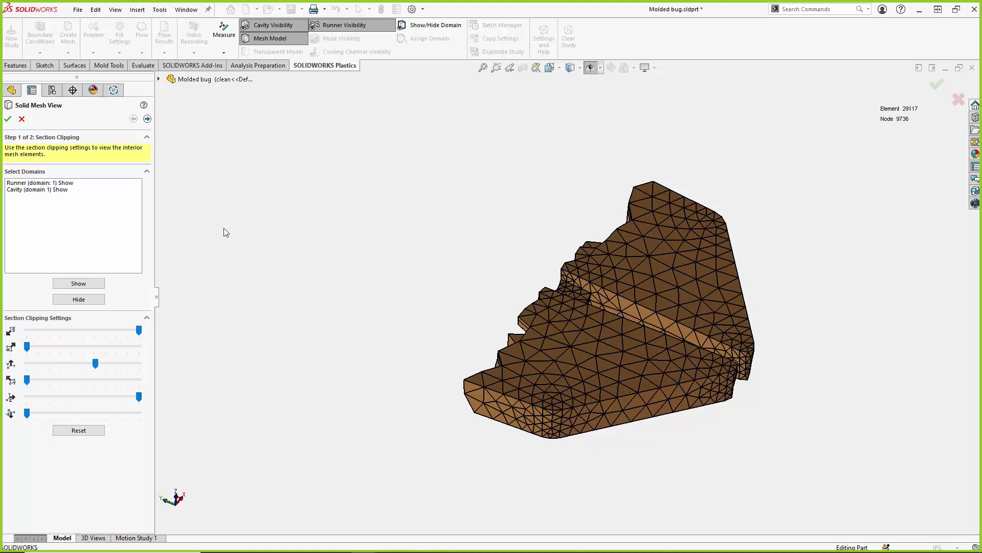
{"action": "left_click", "coordinate": [21, 119]}
{"action": "middle_click_drag", "start_coordinate": [346, 266], "coordinate": [584, 277]}
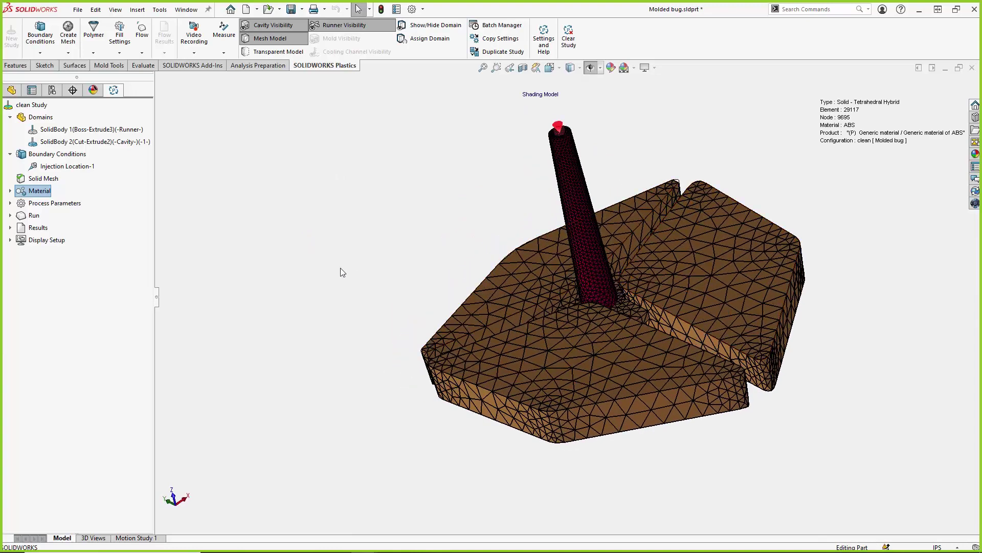
Step: Open the polymer database without overwriting existing materials, review the default plastics list and the ABS viscosity curves, and close it unchanged
{"action": "left_click", "coordinate": [9, 191]}
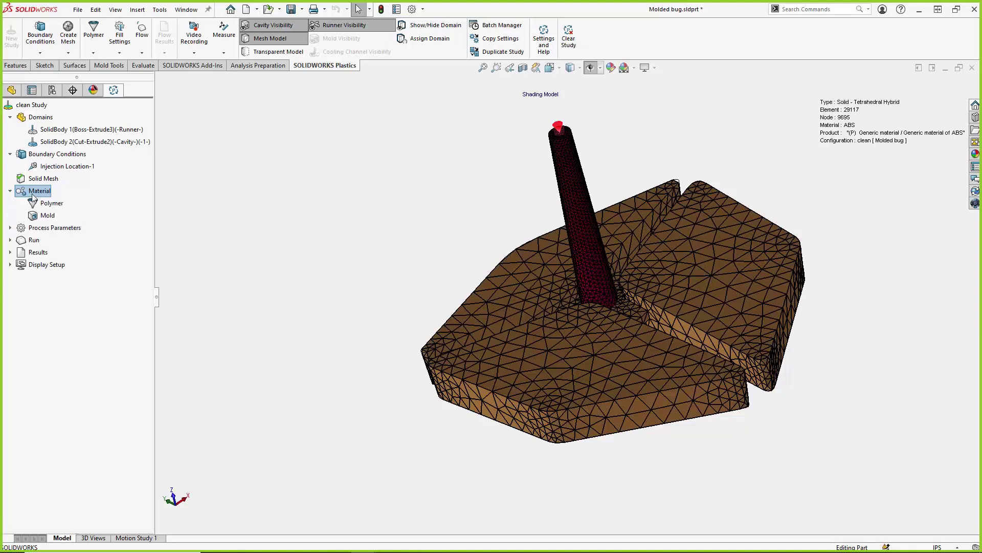
{"action": "right_click", "coordinate": [51, 205]}
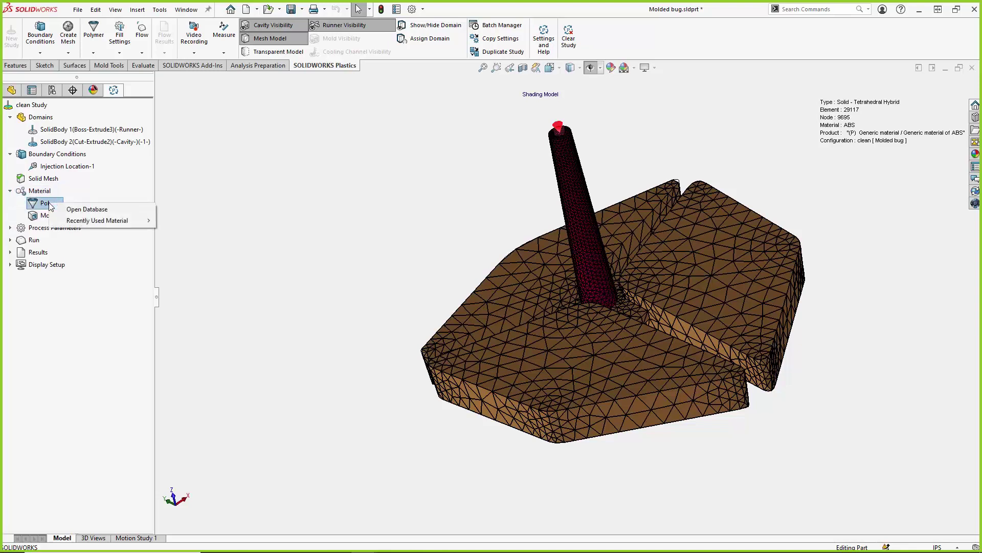
{"action": "left_click", "coordinate": [106, 208]}
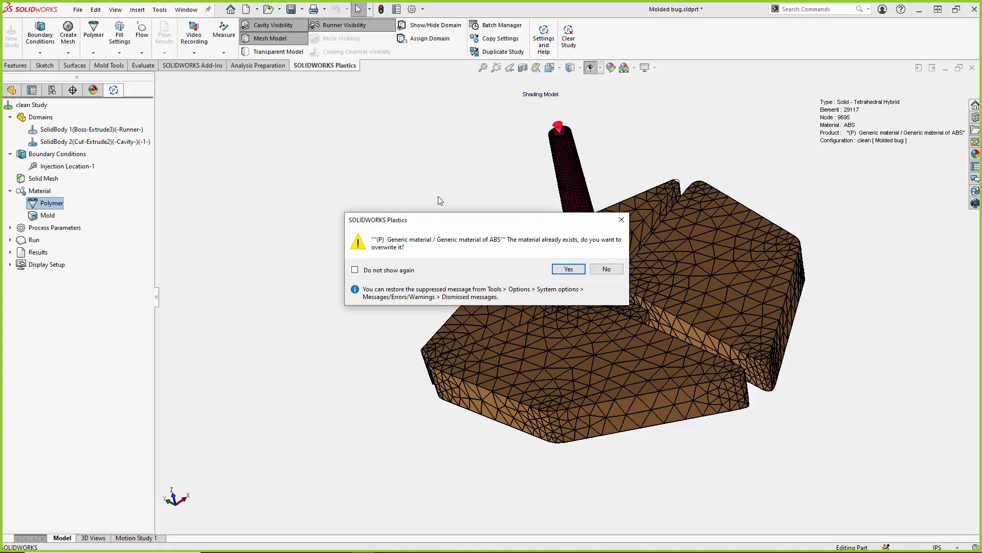
{"action": "left_click", "coordinate": [606, 269]}
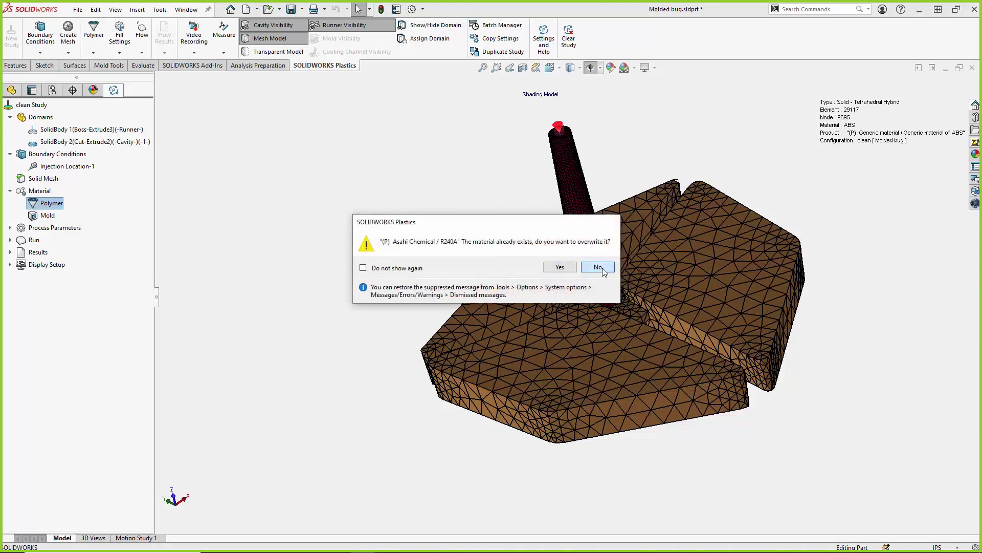
{"action": "left_click", "coordinate": [596, 267]}
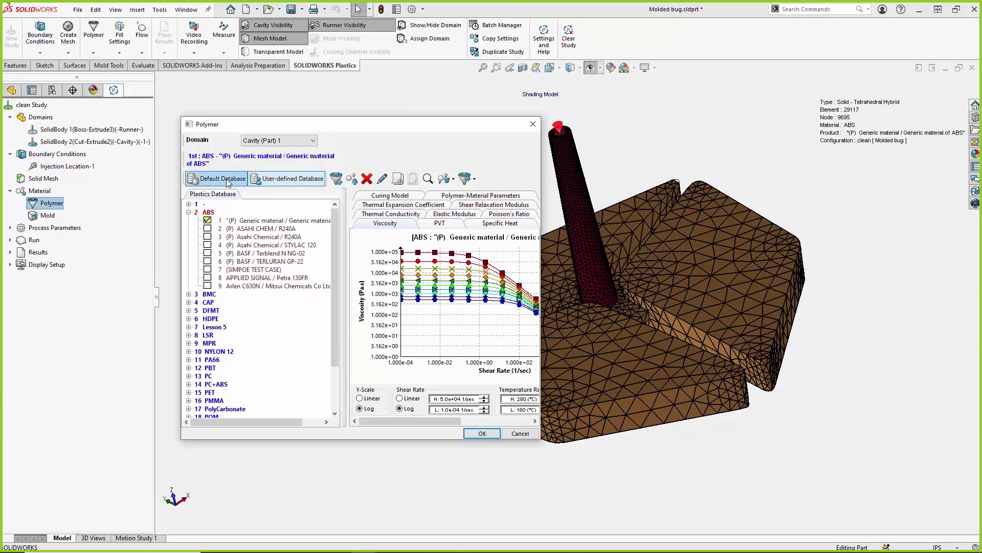
{"action": "left_click", "coordinate": [225, 179]}
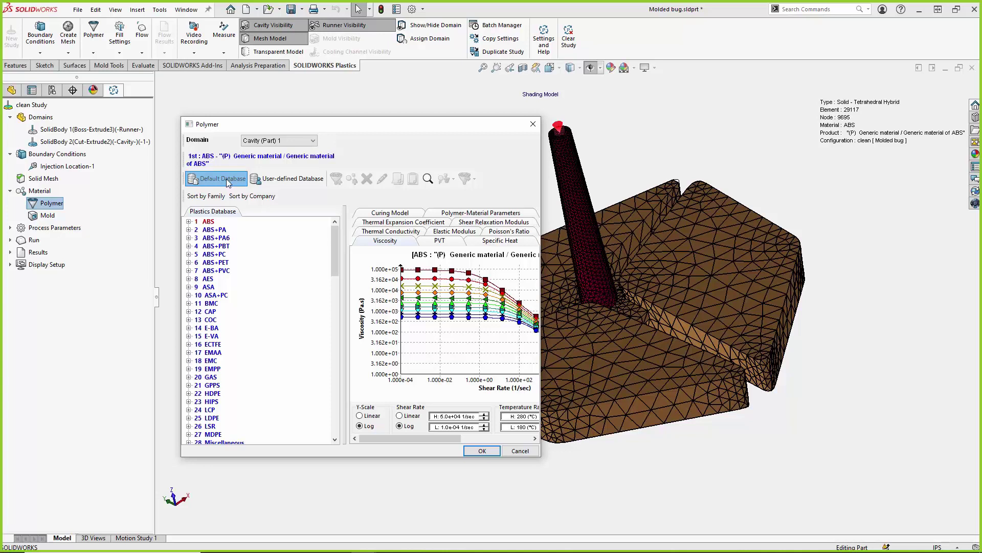
{"action": "left_click", "coordinate": [226, 179]}
{"action": "left_click_drag", "start_coordinate": [542, 181], "coordinate": [734, 182]}
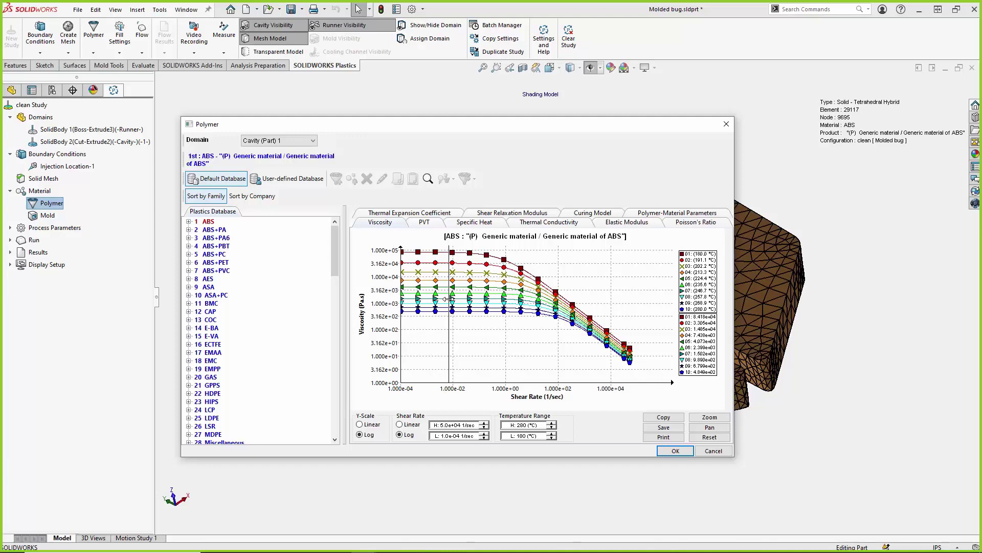
{"action": "left_click", "coordinate": [726, 125]}
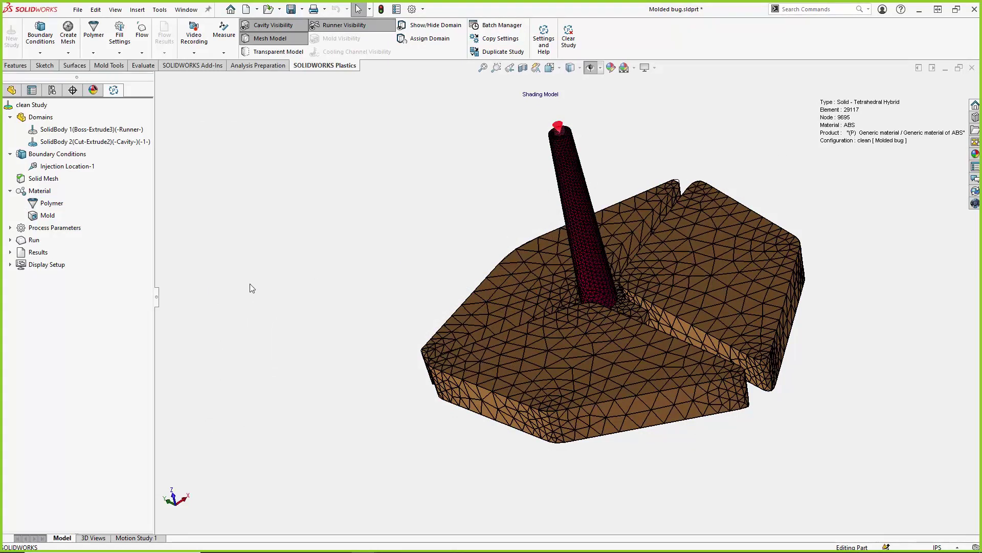
Step: Review the Fill Settings under Process Parameters without changing them, and list the available Run analyses
{"action": "left_click", "coordinate": [11, 228]}
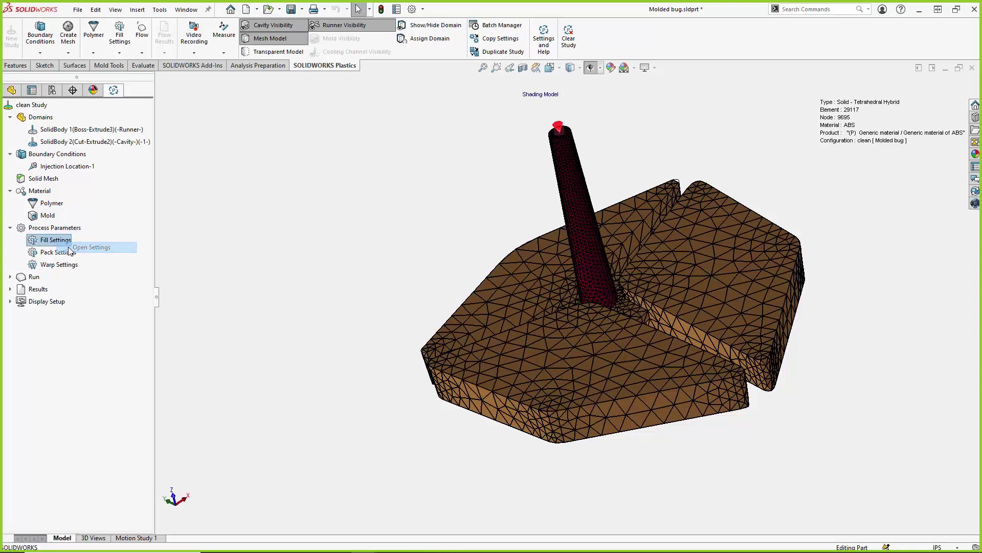
{"action": "double_click", "coordinate": [69, 246]}
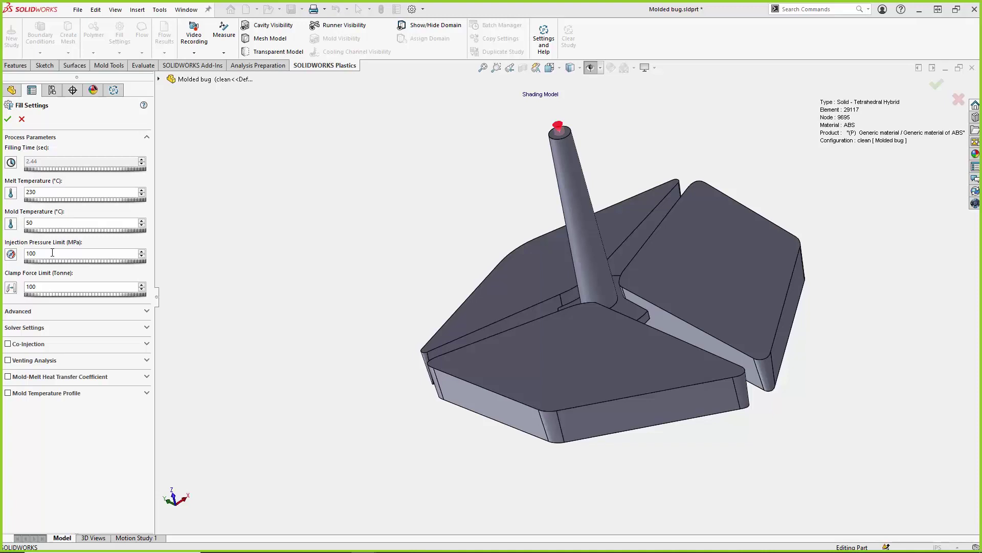
{"action": "left_click", "coordinate": [21, 119]}
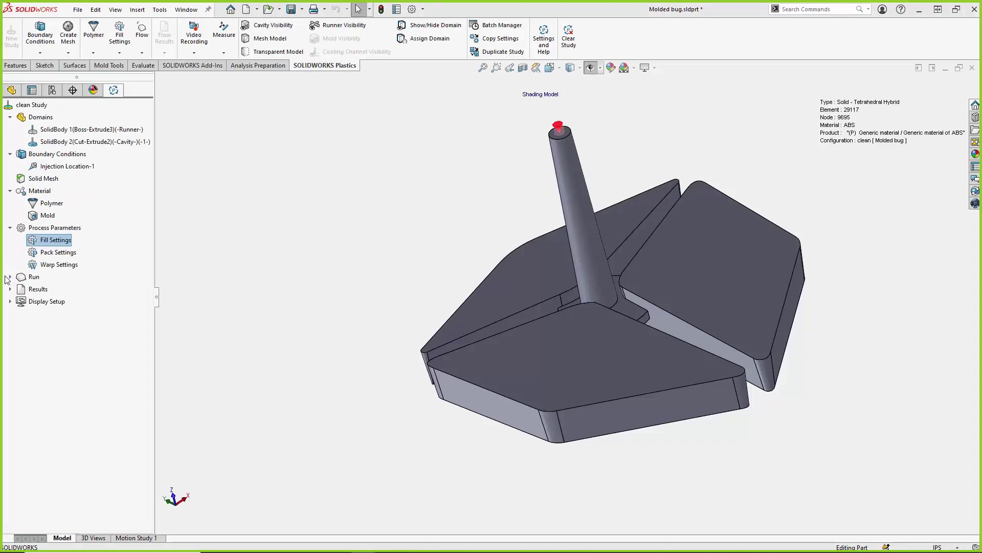
{"action": "left_click", "coordinate": [10, 277]}
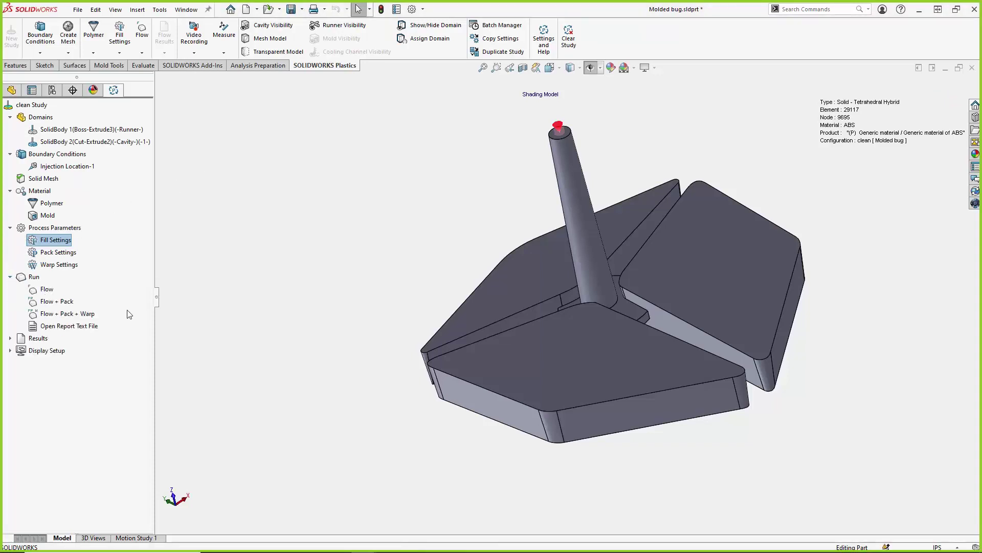
Step: Activate the Sim Model configuration with its Plastics study, and look at the Duplicate Study options without making a copy
{"action": "left_click", "coordinate": [52, 91]}
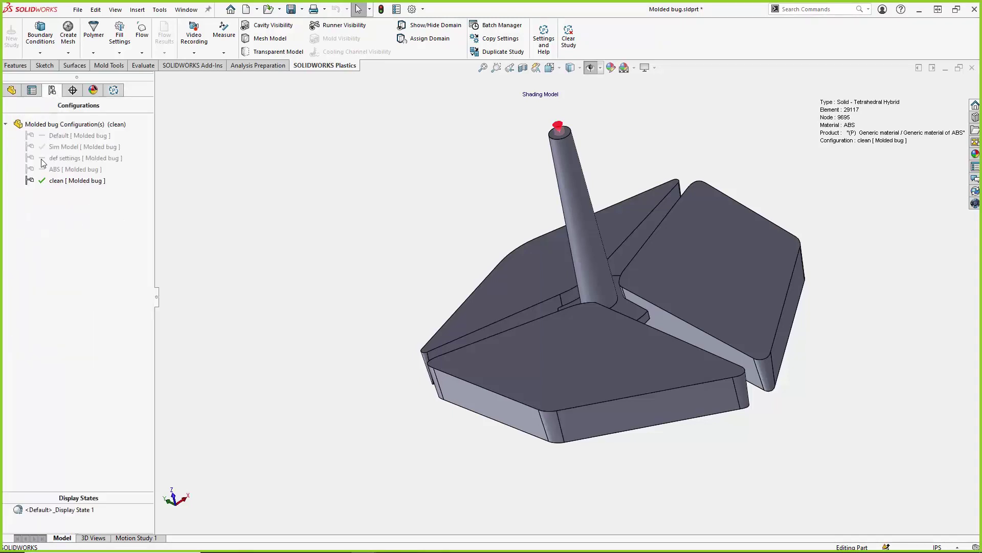
{"action": "double_click", "coordinate": [51, 147]}
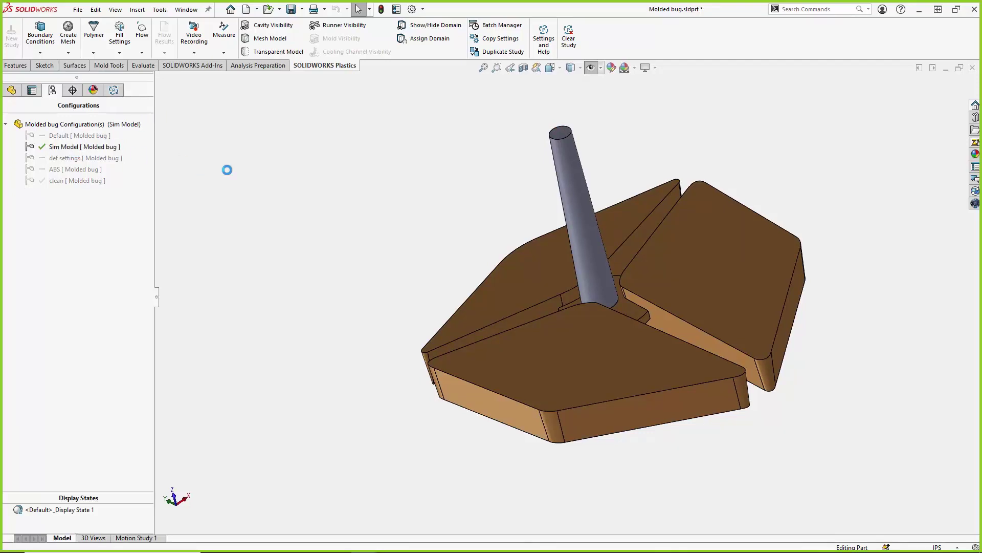
{"action": "left_click", "coordinate": [115, 91]}
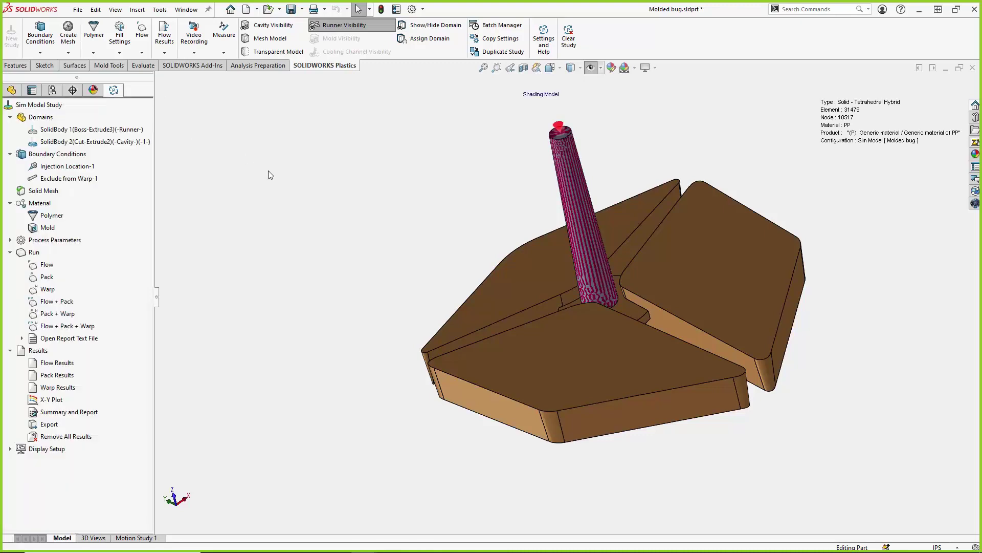
{"action": "left_click", "coordinate": [501, 53]}
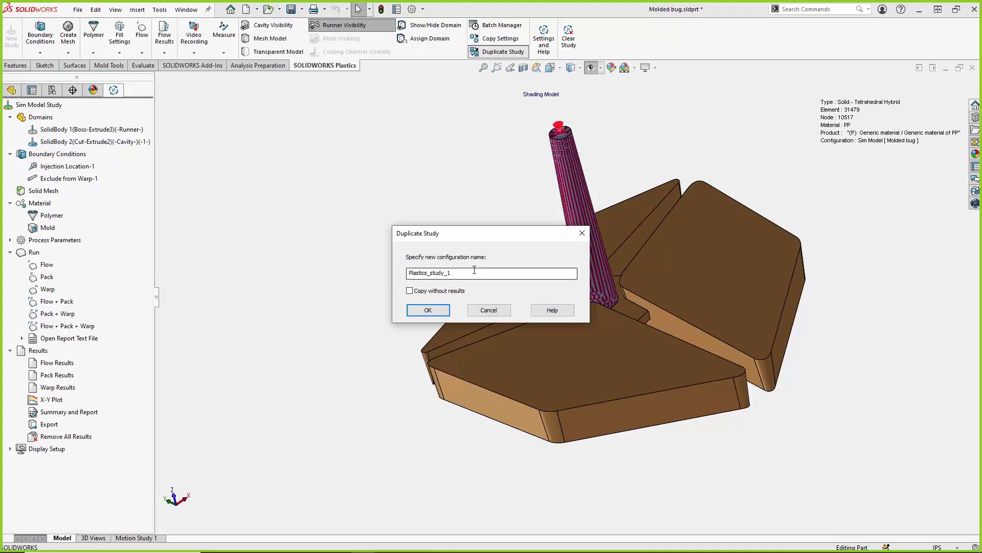
{"action": "key", "text": "Return"}
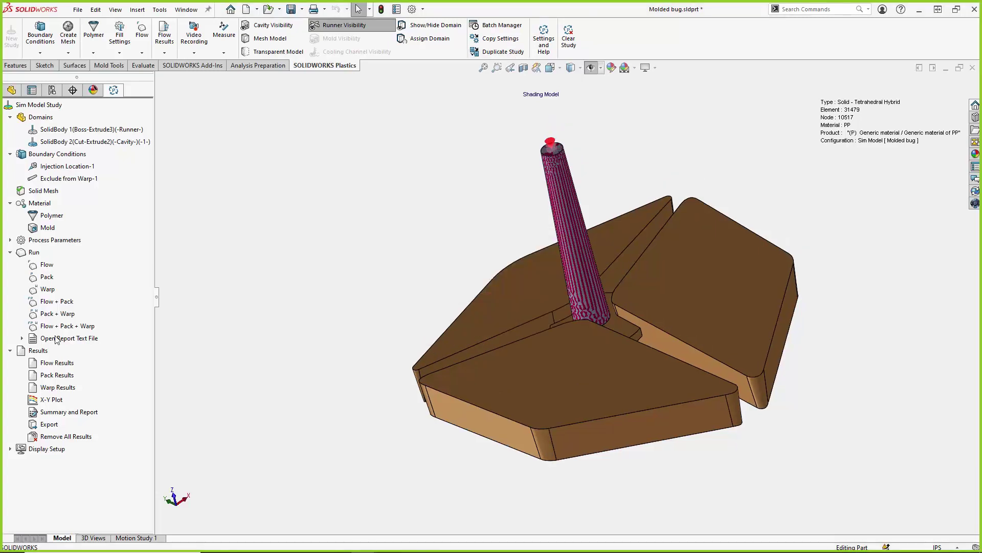
Step: Open the flow results, play the Fill Time animation and examine the Sink Marks plot on the part
{"action": "left_click", "coordinate": [43, 363]}
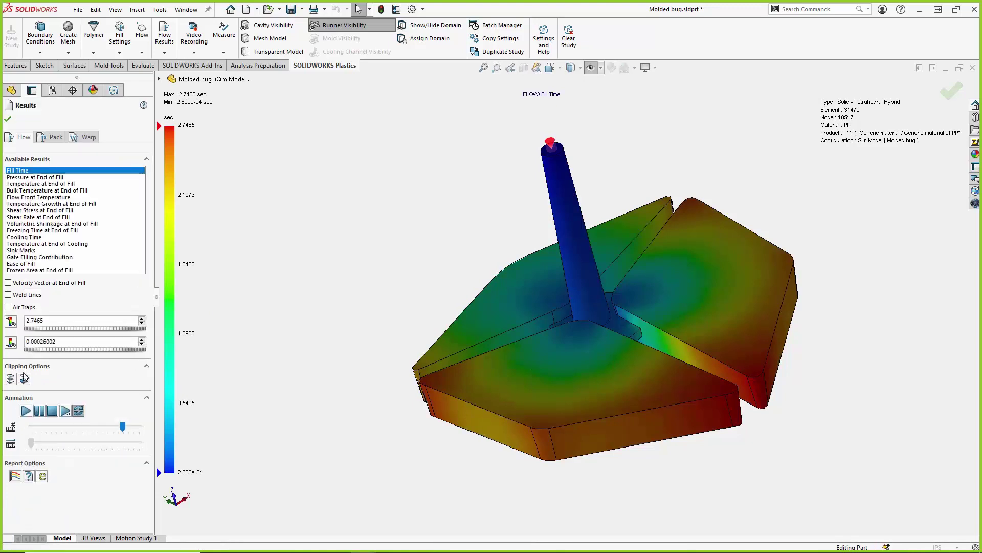
{"action": "left_click", "coordinate": [25, 410]}
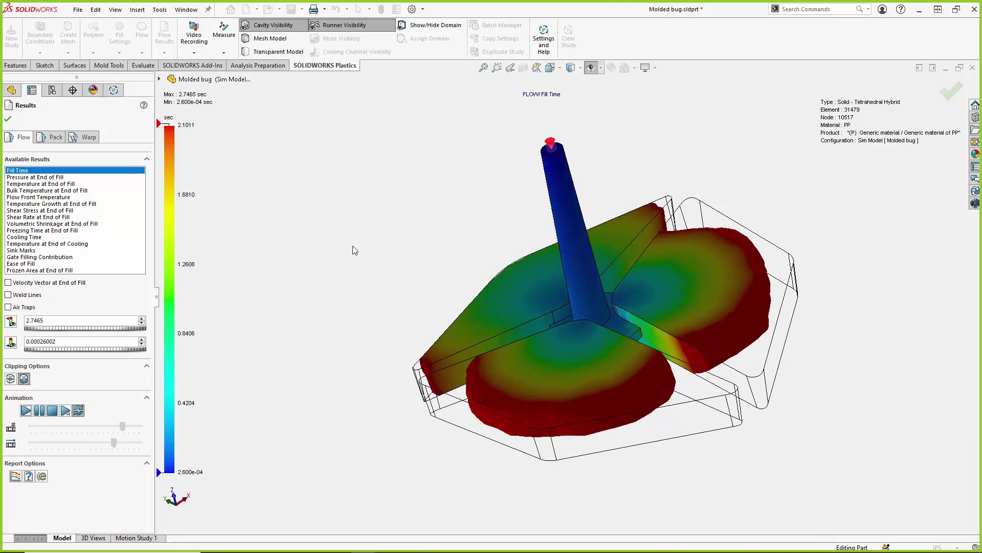
{"action": "left_click", "coordinate": [51, 413]}
{"action": "left_click", "coordinate": [23, 250]}
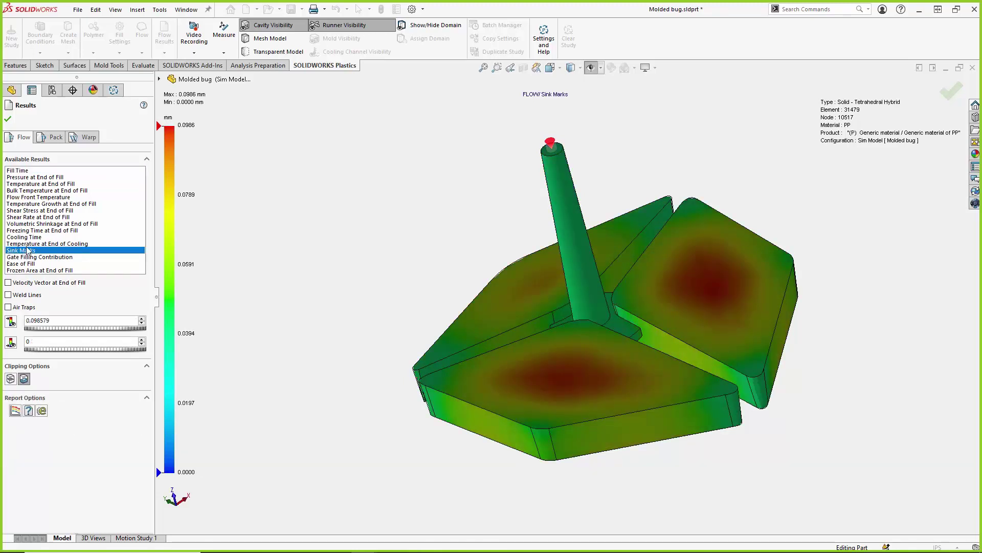
{"action": "middle_click_drag", "start_coordinate": [335, 405], "coordinate": [297, 407]}
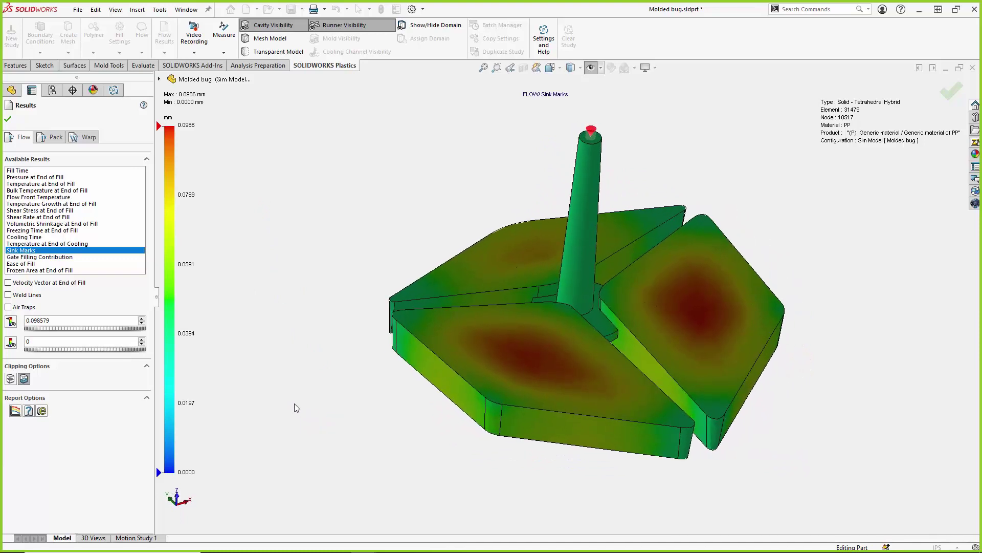
Step: Display the Cooling Time plot and section it with a new clipping plane to examine the part's interior
{"action": "left_click", "coordinate": [25, 238]}
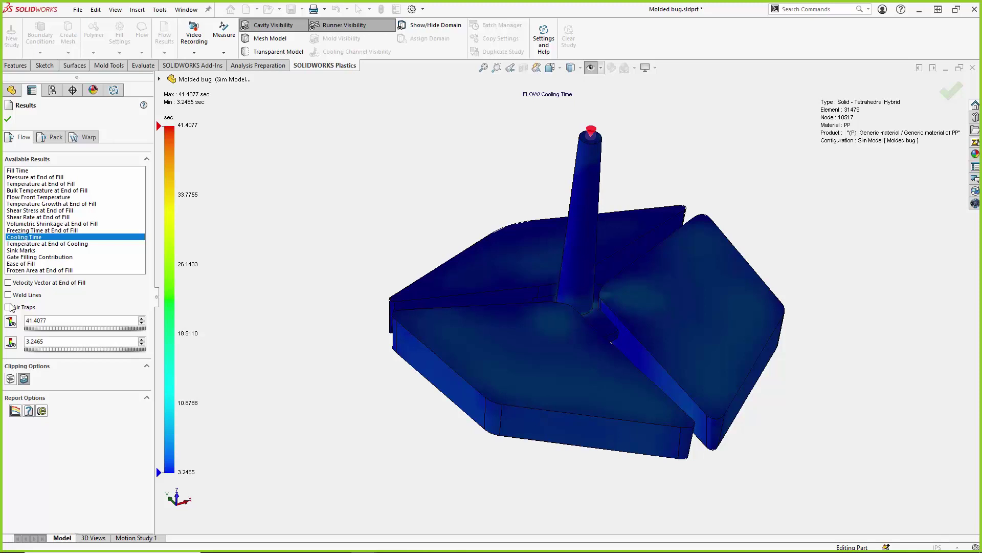
{"action": "left_click", "coordinate": [10, 379]}
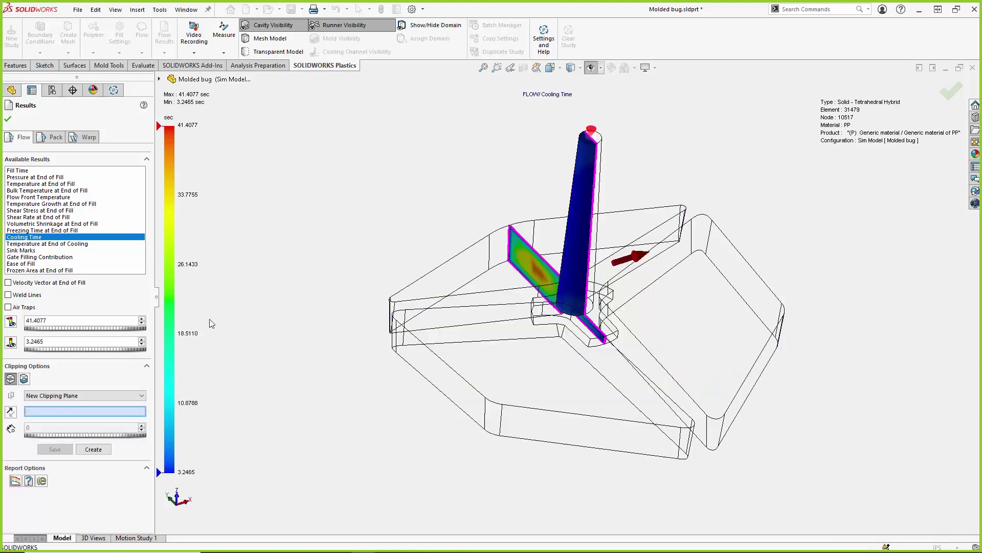
{"action": "middle_click_drag", "start_coordinate": [325, 307], "coordinate": [382, 360]}
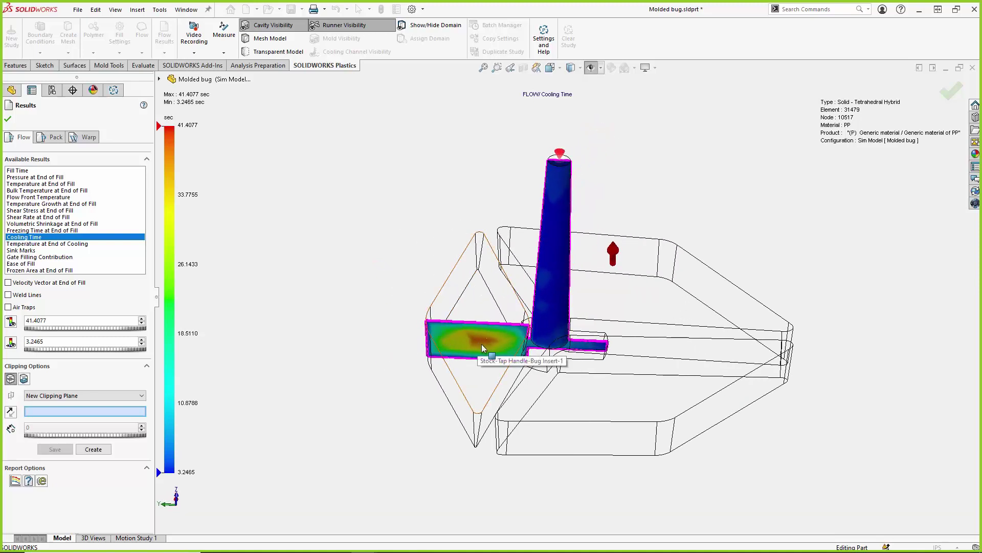
{"action": "middle_click_drag", "start_coordinate": [480, 349], "coordinate": [534, 431]}
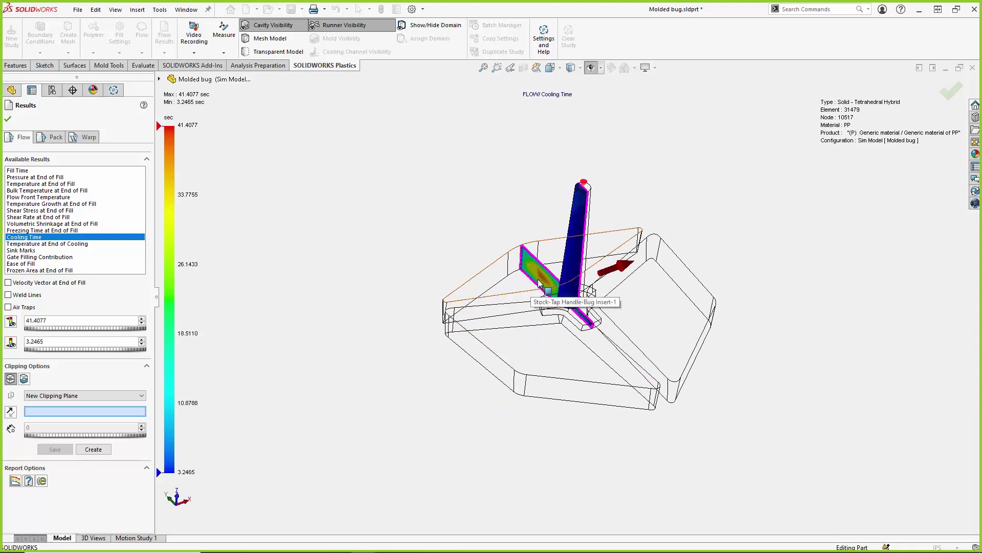
{"action": "left_click", "coordinate": [26, 251]}
{"action": "left_click", "coordinate": [24, 238]}
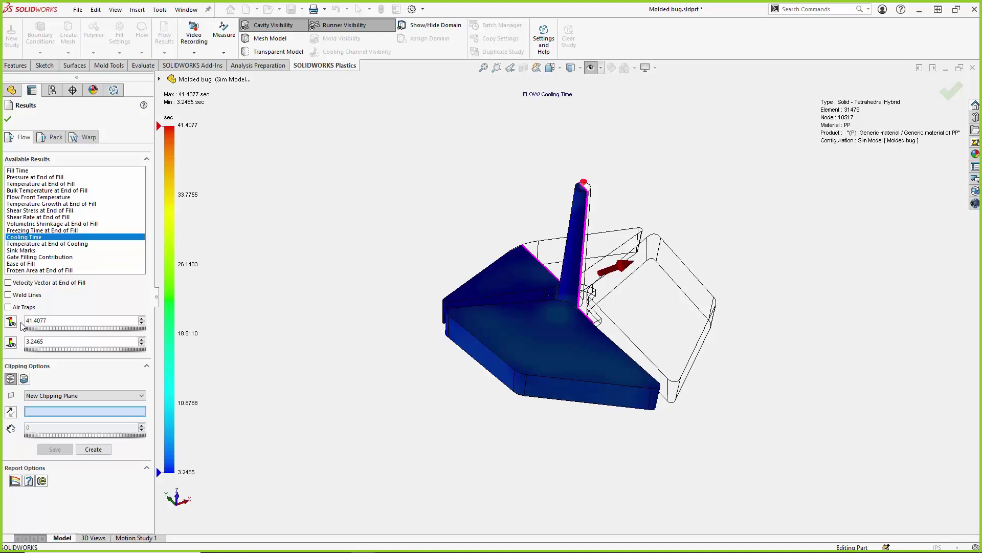
Step: Switch to the pack results and examine the sectioned Pressure at End of Packing and Density at End of Packing plots
{"action": "left_click", "coordinate": [54, 137]}
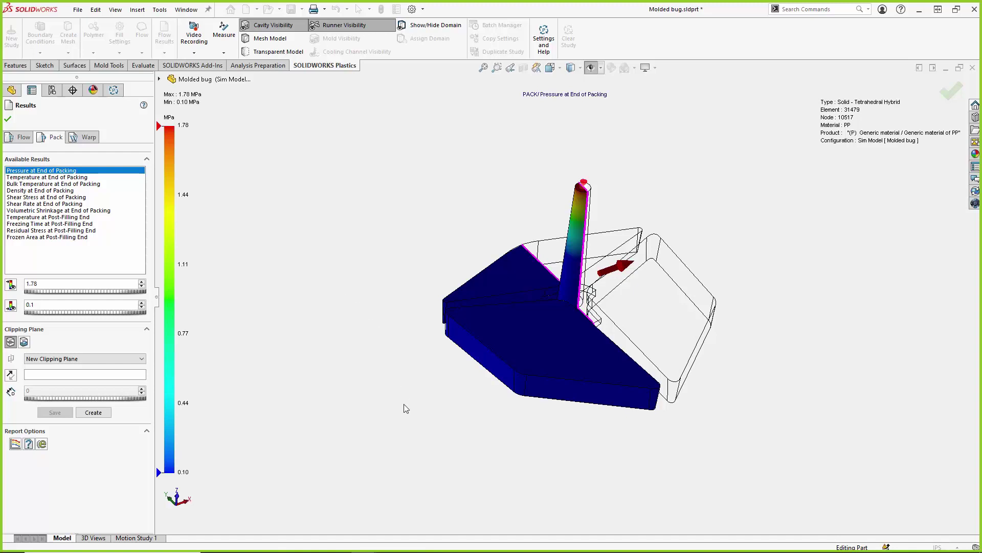
{"action": "middle_click_drag", "start_coordinate": [404, 397], "coordinate": [319, 479]}
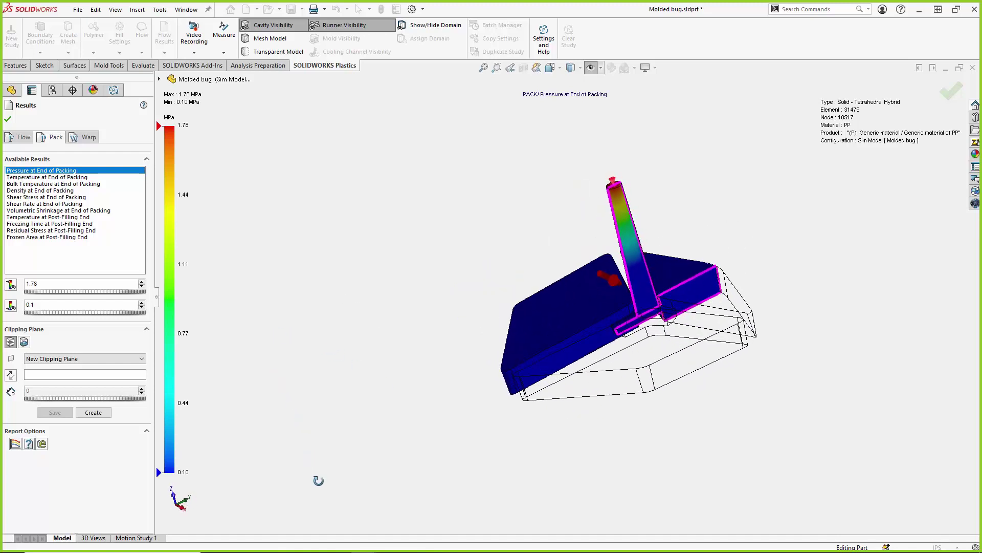
{"action": "left_click", "coordinate": [45, 191]}
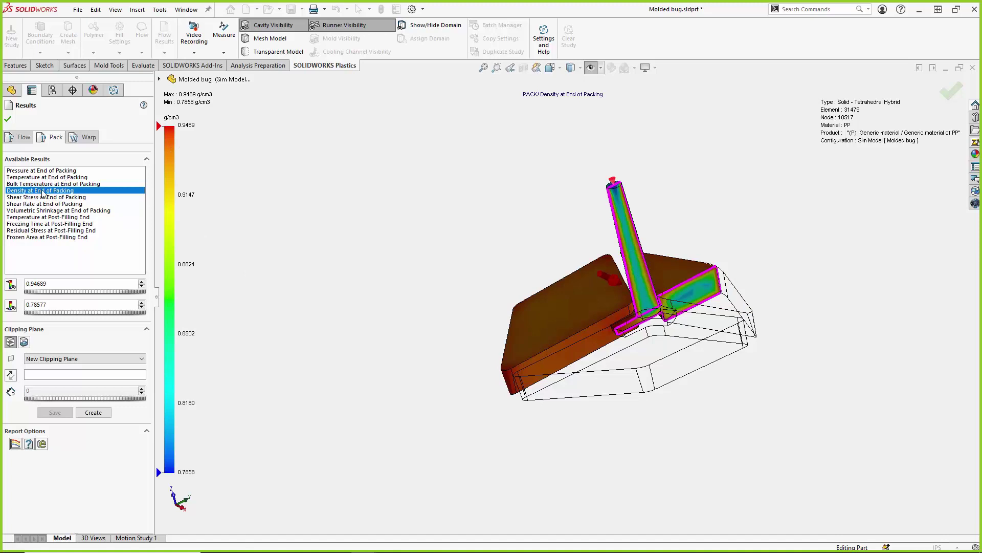
{"action": "scroll", "coordinate": [681, 293], "scroll_direction": "down", "scroll_amount": 3}
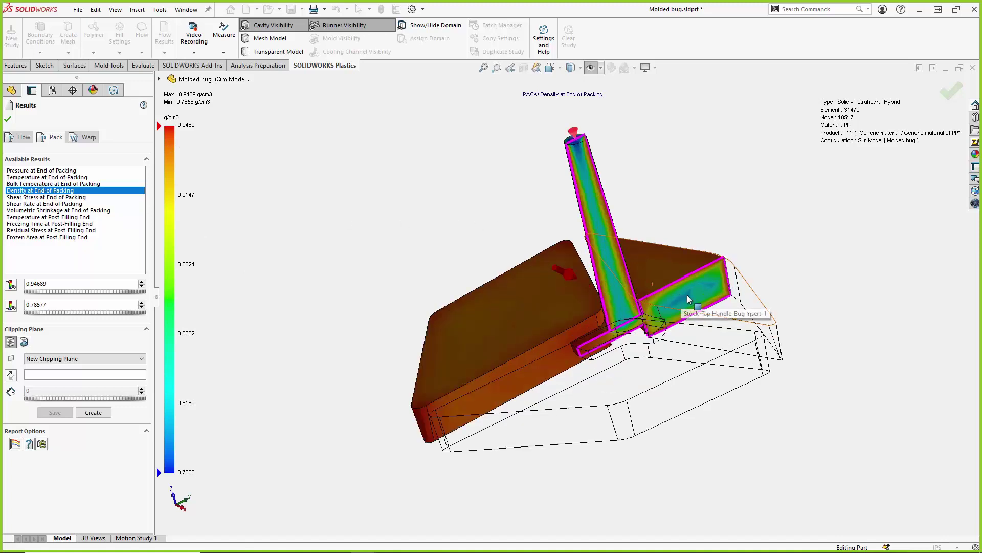
{"action": "scroll", "coordinate": [687, 296], "scroll_direction": "up", "scroll_amount": 2}
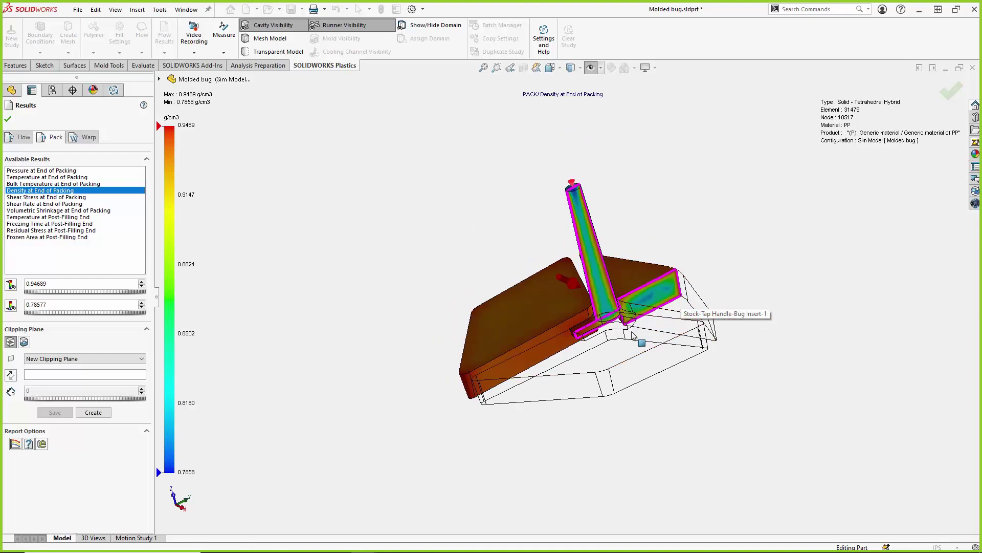
{"action": "mouse_move", "coordinate": [632, 331]}
{"action": "middle_mouse_down"}
{"action": "mouse_move", "coordinate": [667, 309]}
{"action": "mouse_move", "coordinate": [645, 327]}
{"action": "mouse_move", "coordinate": [648, 335]}
{"action": "middle_mouse_up"}
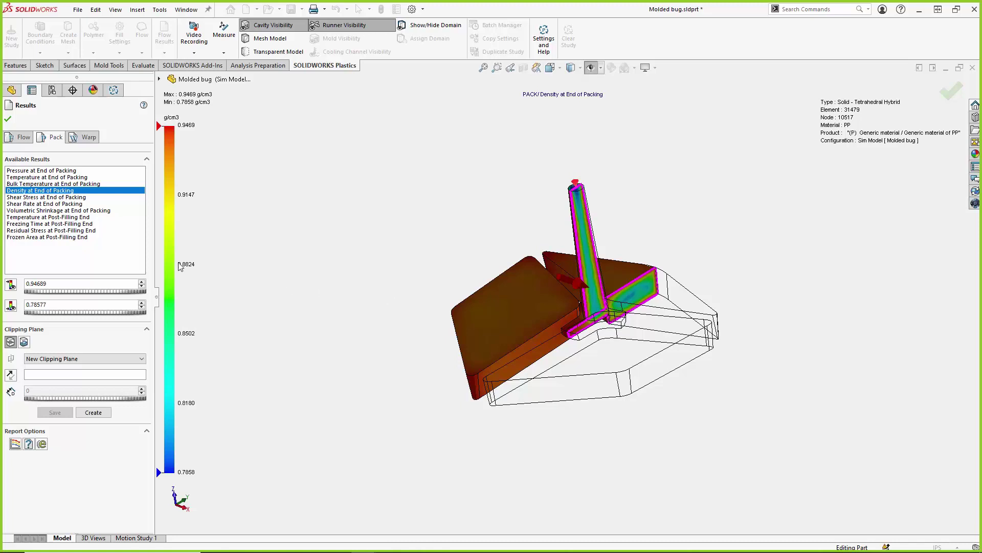
Step: Display the Temperature at End of Packing plot, and switch to the warp results to examine Total Stress Displacement
{"action": "left_click", "coordinate": [59, 178]}
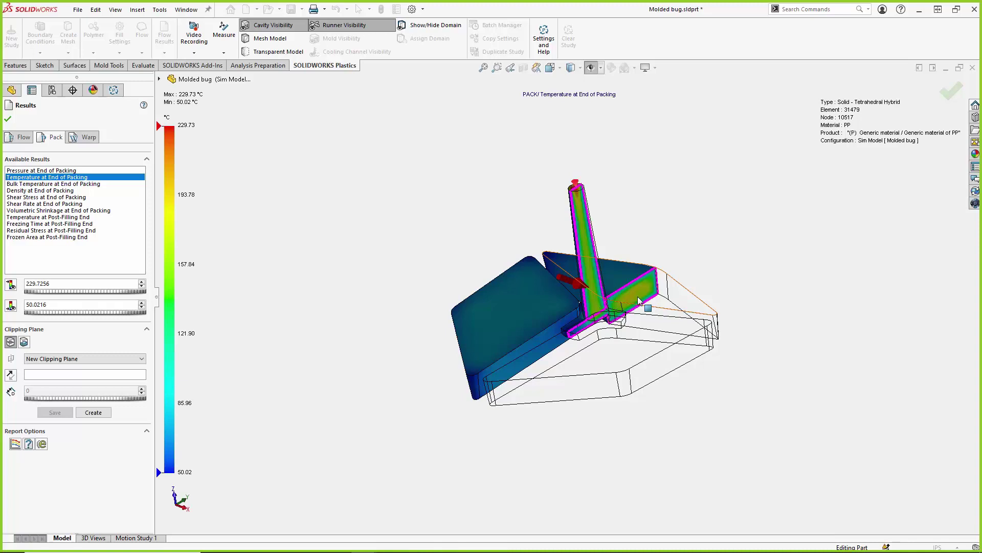
{"action": "left_click", "coordinate": [8, 119]}
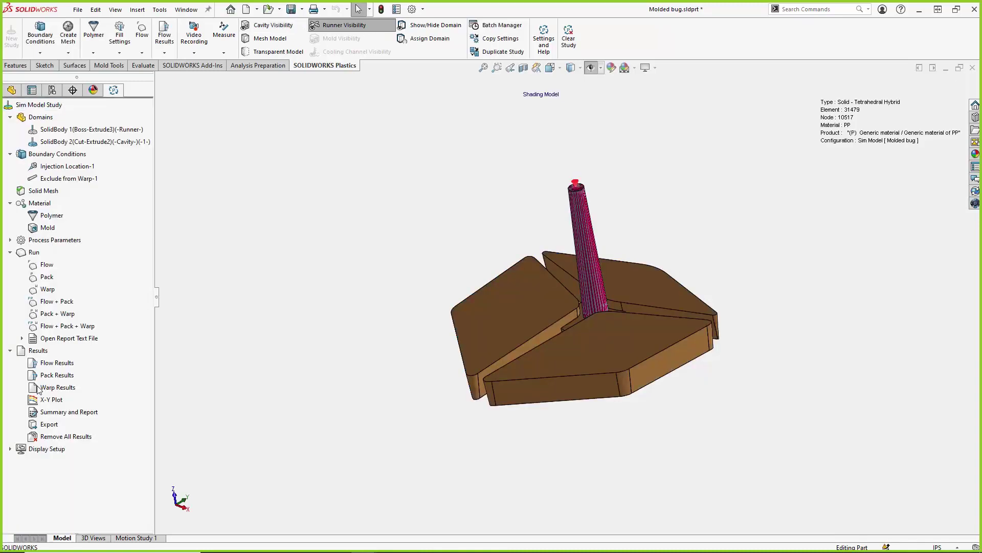
{"action": "left_click", "coordinate": [40, 388]}
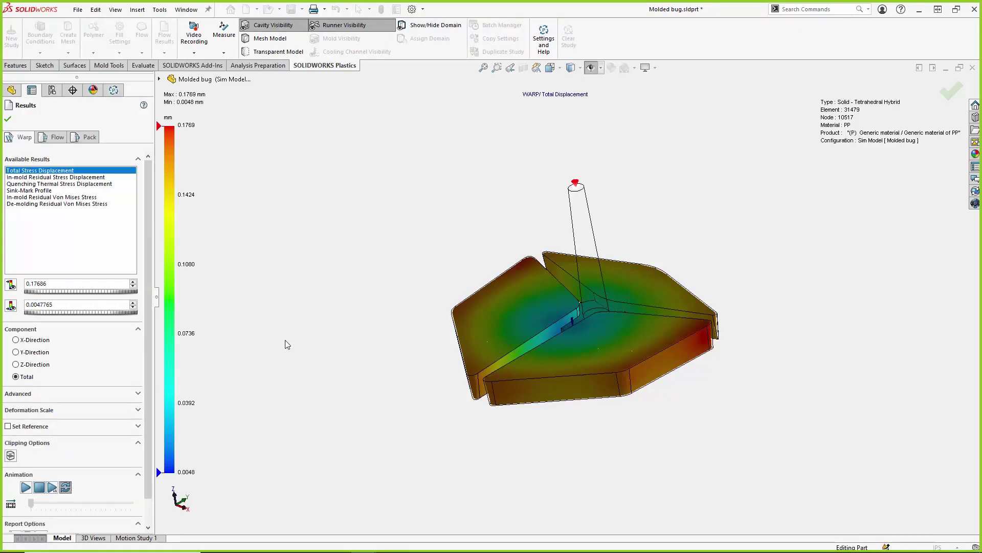
{"action": "middle_click_drag", "start_coordinate": [321, 324], "coordinate": [335, 413]}
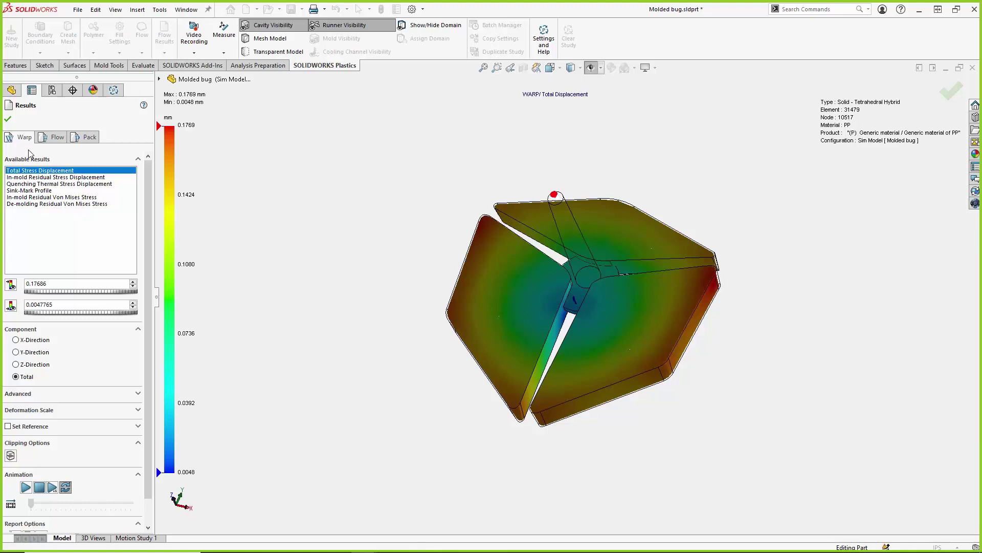
Step: Set the deformation scale of the Total Stress Displacement plot to 10 to exaggerate the part's warpage
{"action": "left_click", "coordinate": [25, 410]}
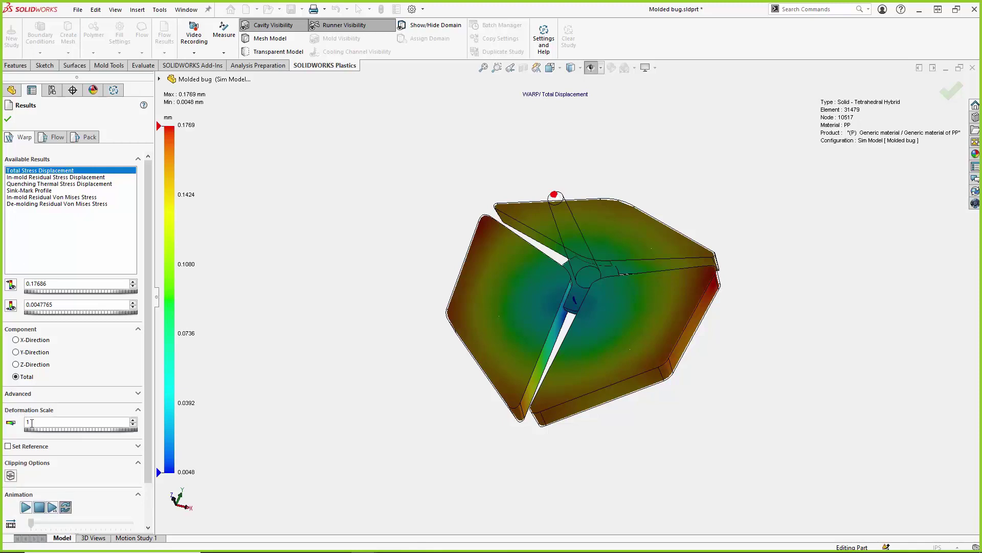
{"action": "left_click", "coordinate": [38, 424]}
{"action": "type", "text": "0"}
{"action": "key", "text": "Return"}
{"action": "middle_click_drag", "start_coordinate": [440, 470], "coordinate": [458, 361]}
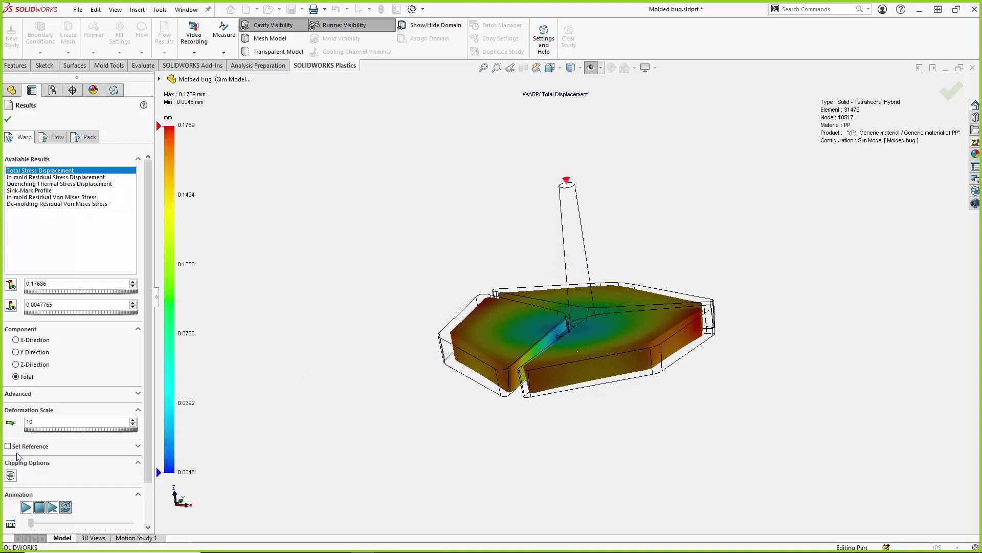
Step: Play the warp animation, examine the deforming part from above and from the side, and try the Measure tool on it
{"action": "left_click", "coordinate": [26, 507]}
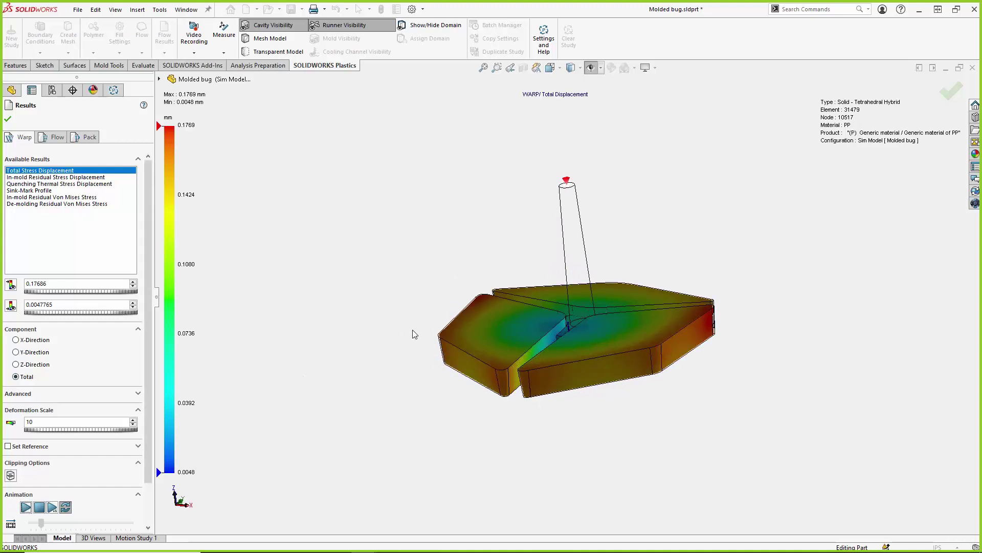
{"action": "middle_click_drag", "start_coordinate": [414, 334], "coordinate": [406, 404]}
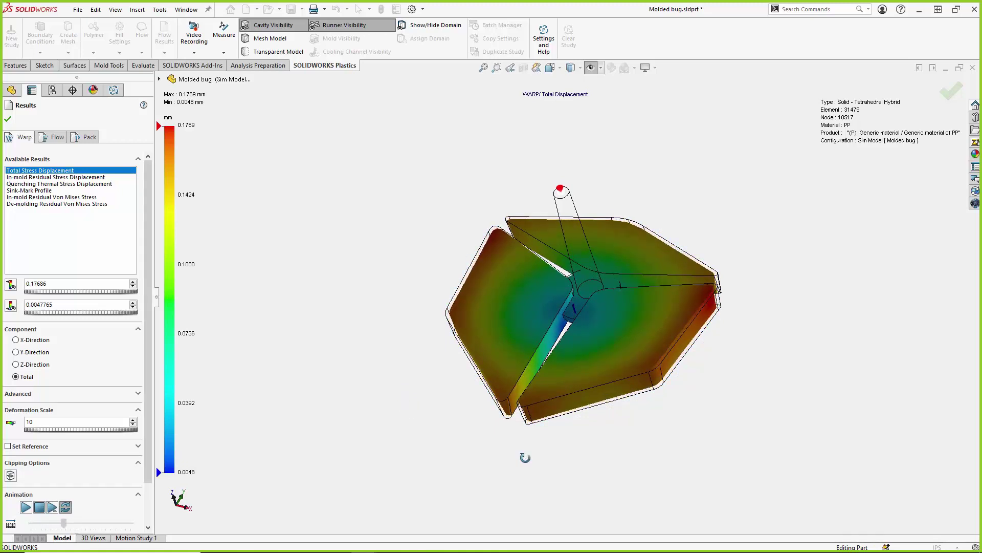
{"action": "middle_click_drag", "start_coordinate": [525, 457], "coordinate": [560, 355]}
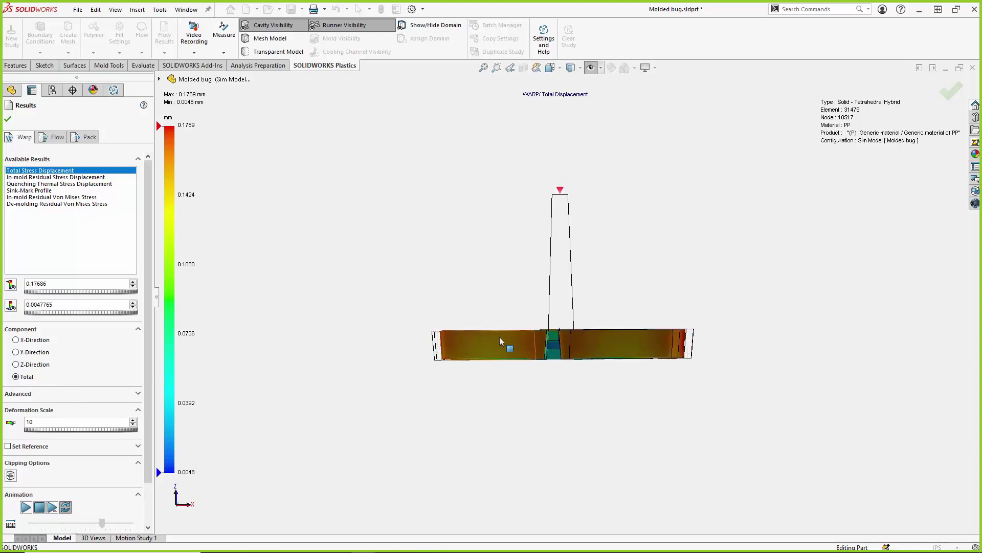
{"action": "middle_click_drag", "start_coordinate": [501, 342], "coordinate": [431, 416]}
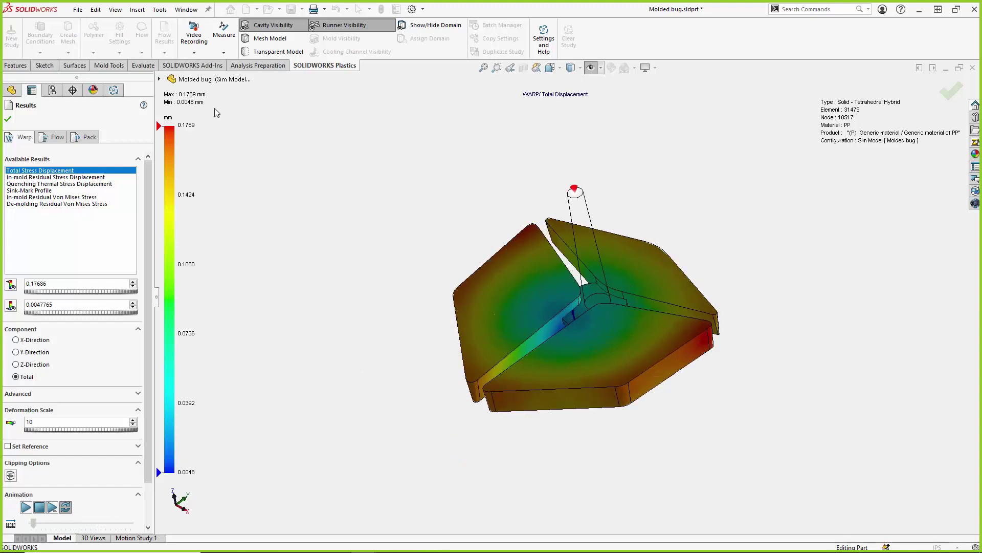
{"action": "left_click", "coordinate": [226, 39]}
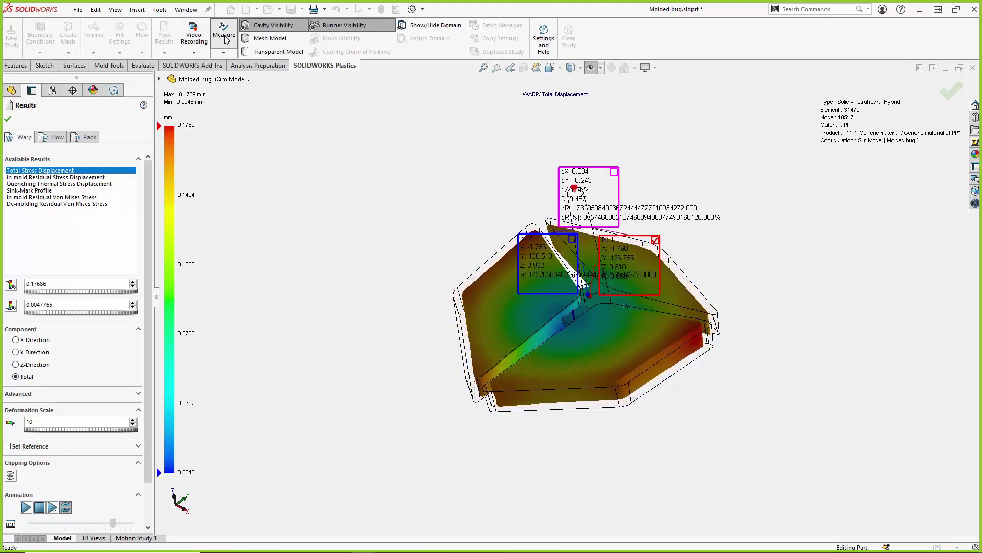
{"action": "left_click", "coordinate": [226, 40]}
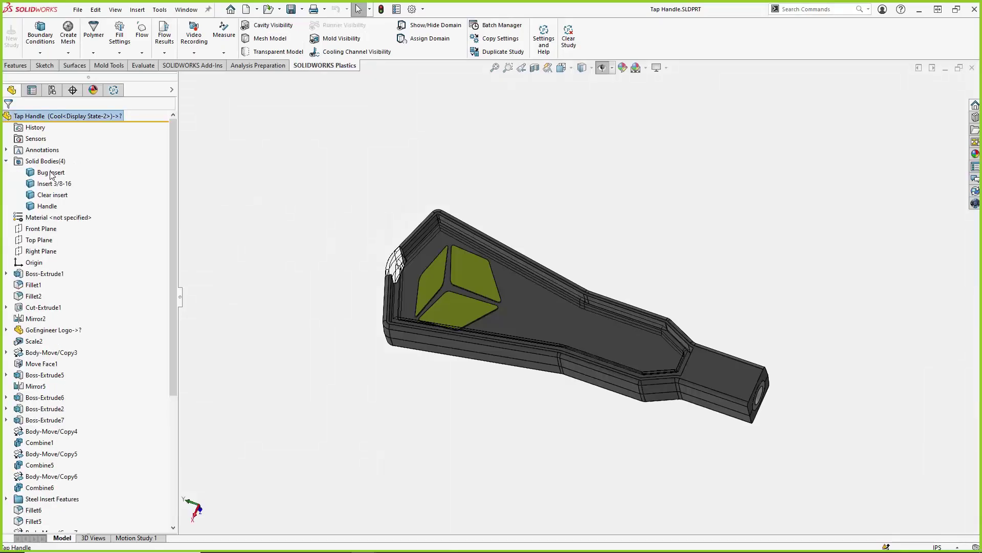
Step: In the Tap Handle part, highlight the Bug Insert, Insert 3/8-16, Clear insert and Handle solid bodies one after another
{"action": "left_click", "coordinate": [53, 174]}
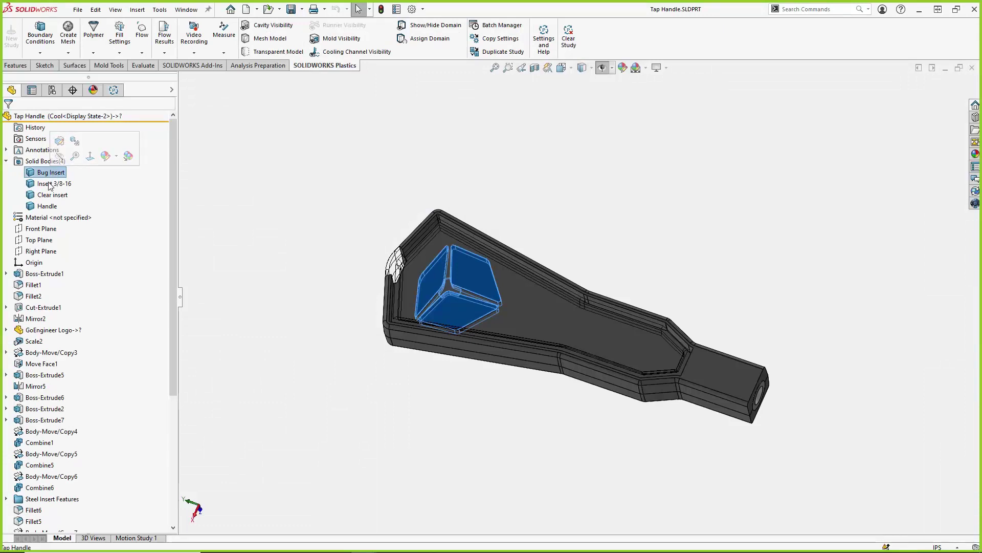
{"action": "left_click", "coordinate": [54, 184]}
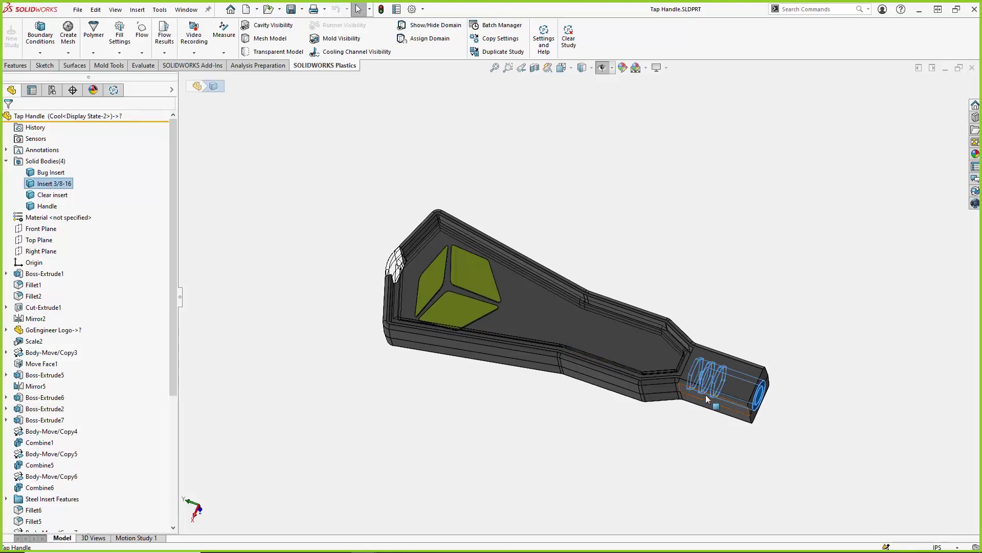
{"action": "scroll", "coordinate": [711, 389], "scroll_direction": "down", "scroll_amount": 6}
{"action": "key", "text": "f"}
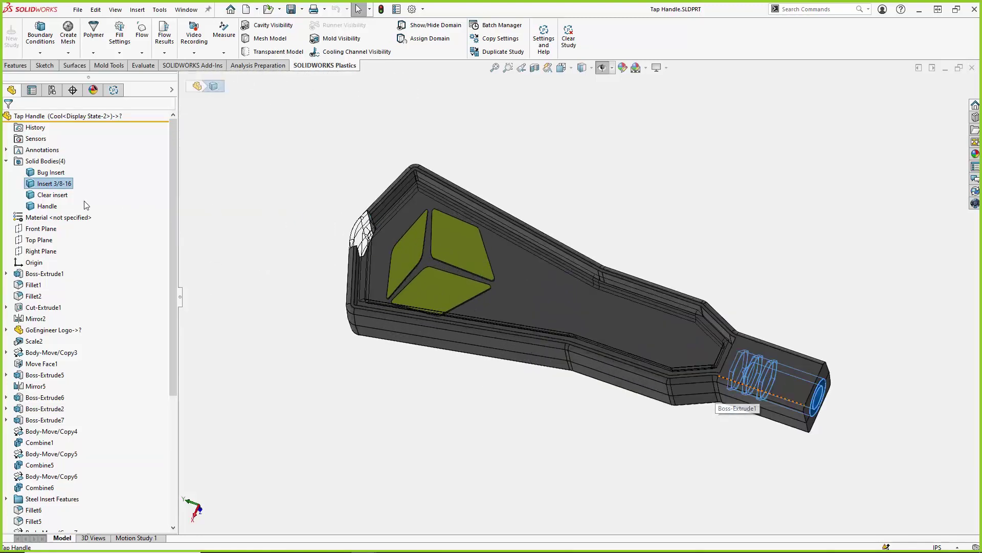
{"action": "left_click", "coordinate": [53, 197]}
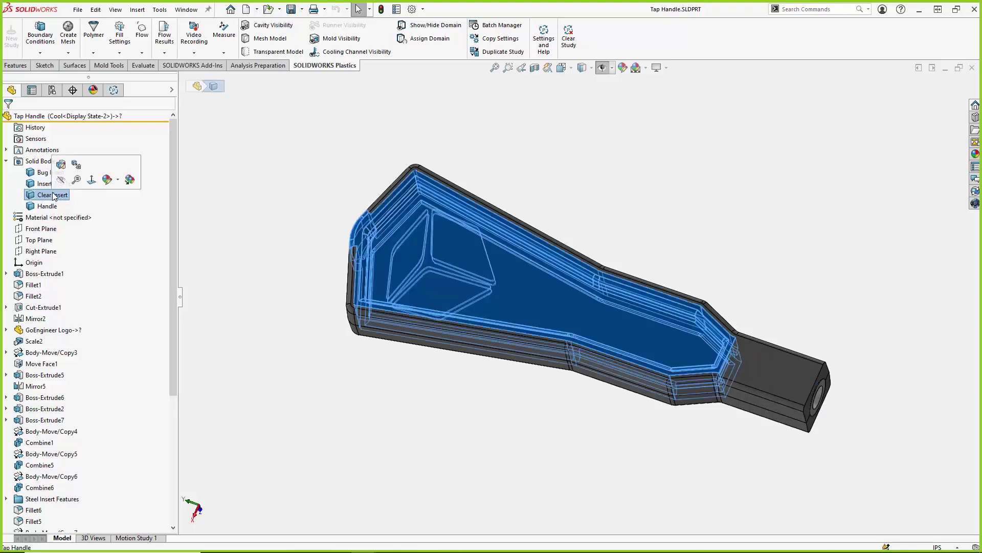
{"action": "left_click", "coordinate": [48, 206]}
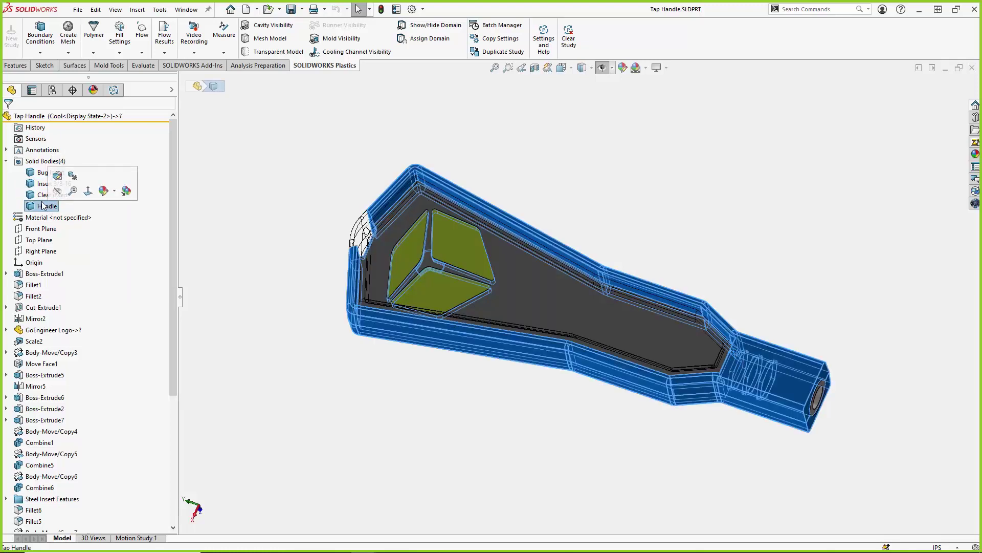
{"action": "left_click", "coordinate": [52, 195]}
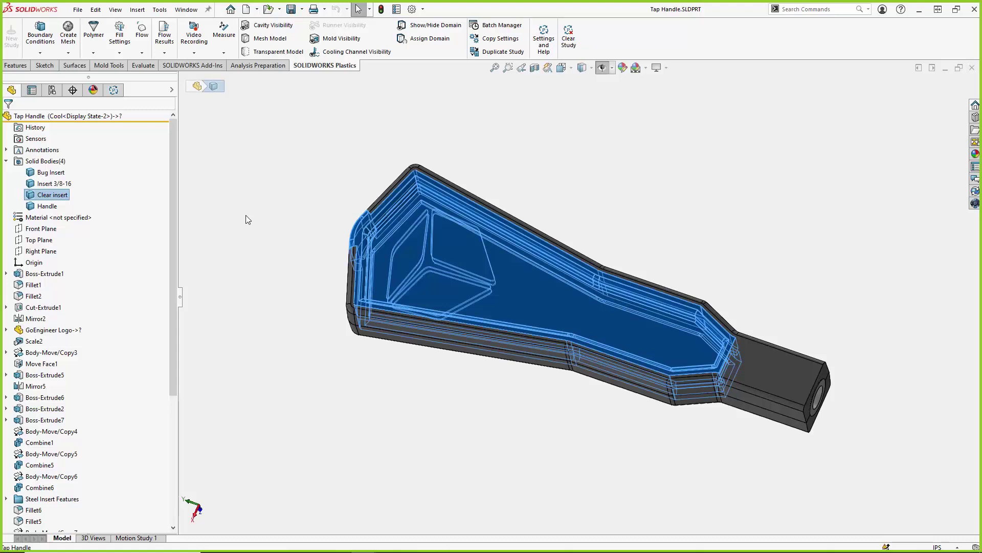
Step: Open the Tap Handle's Cool Study and look at the options for adding domains without creating one
{"action": "left_click", "coordinate": [113, 90]}
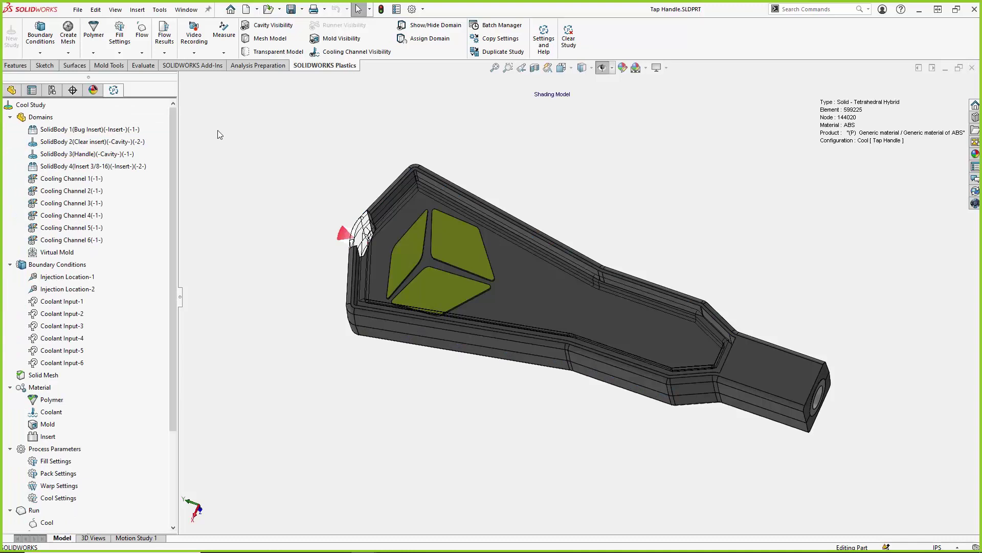
{"action": "left_click", "coordinate": [32, 118]}
{"action": "right_click", "coordinate": [31, 118]}
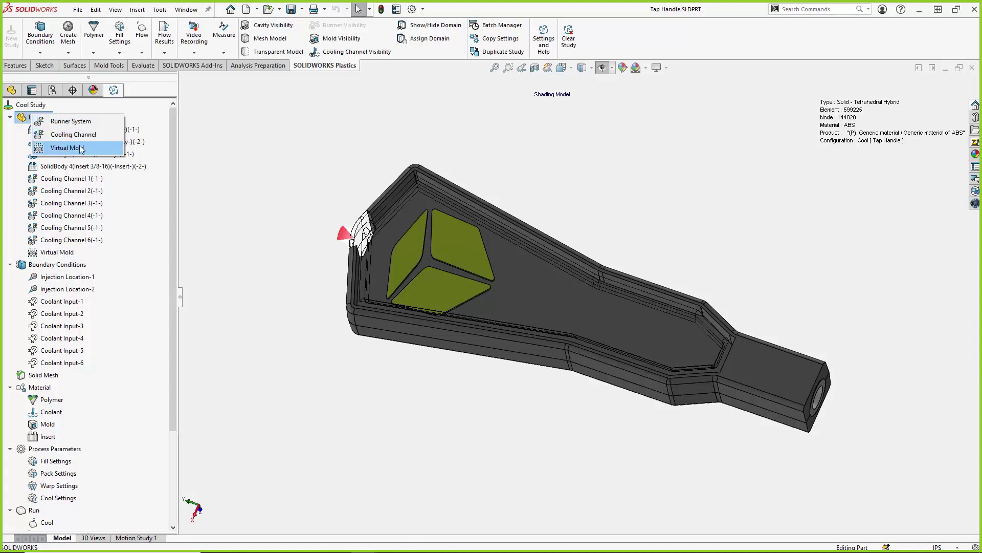
{"action": "left_click", "coordinate": [242, 134]}
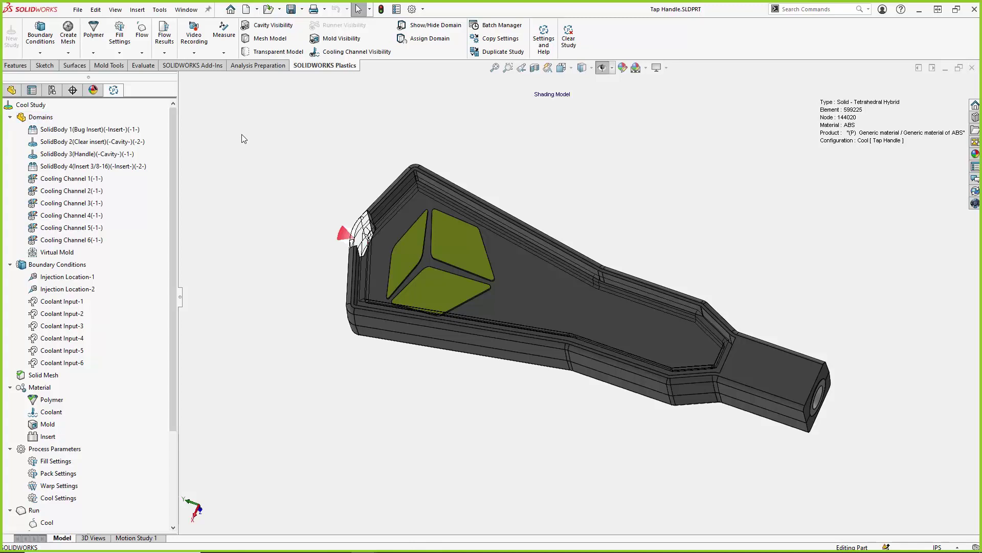
Step: Assign the Bug Insert body to the Insert domain type in the Cool Study
{"action": "left_click", "coordinate": [70, 132]}
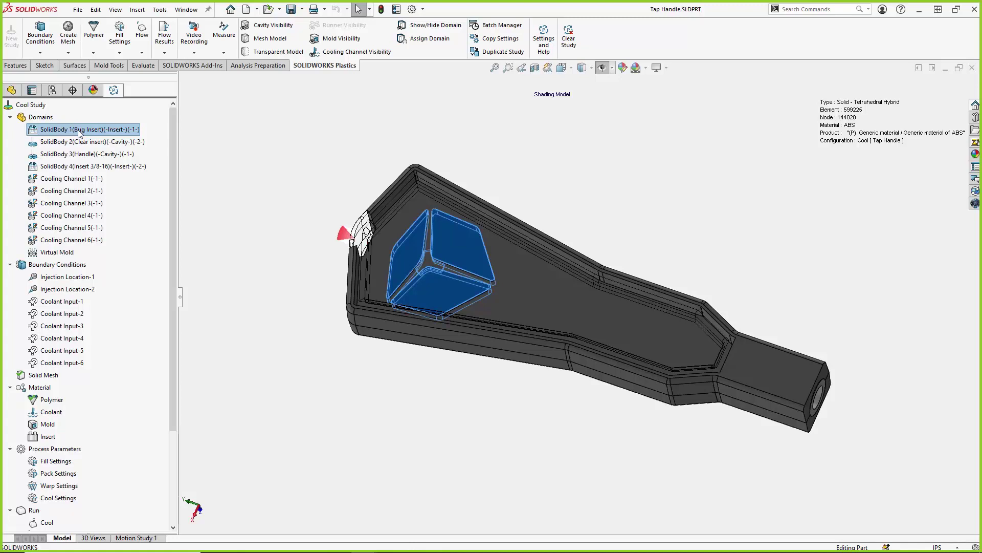
{"action": "right_click", "coordinate": [78, 130]}
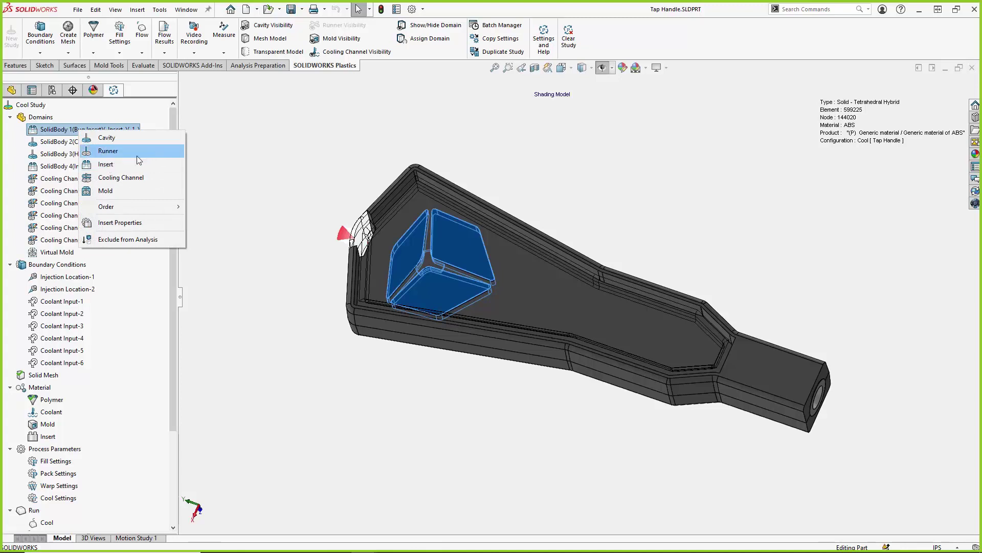
{"action": "left_click", "coordinate": [117, 164]}
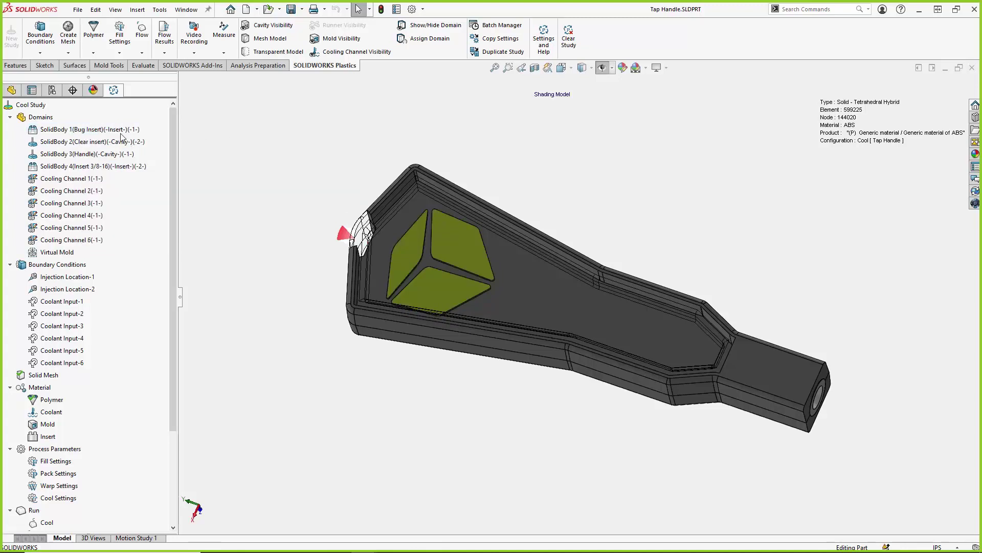
Step: Highlight the Bug Insert, Clear insert, Handle and Insert 3/8-16 domains in turn to check their assigned types
{"action": "left_click", "coordinate": [122, 130]}
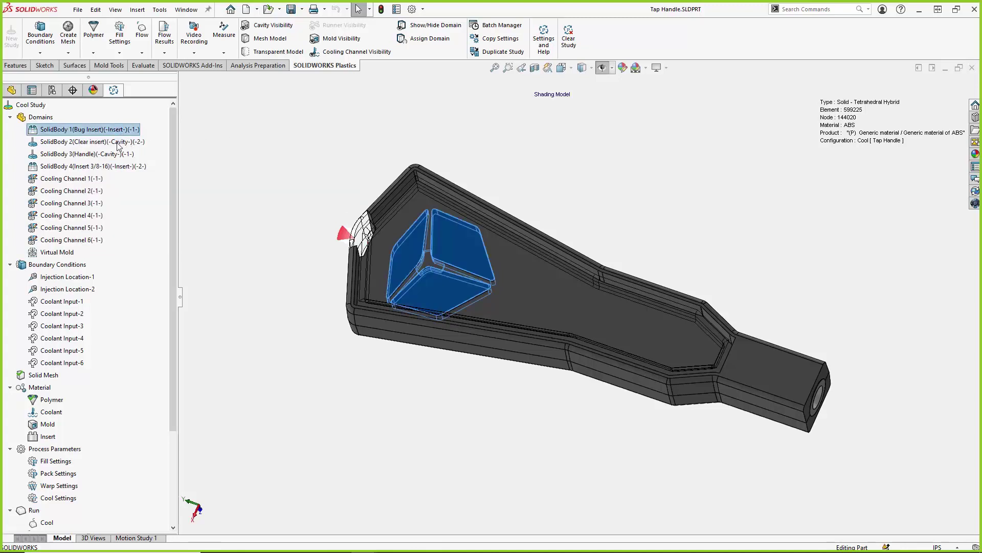
{"action": "left_click", "coordinate": [117, 142]}
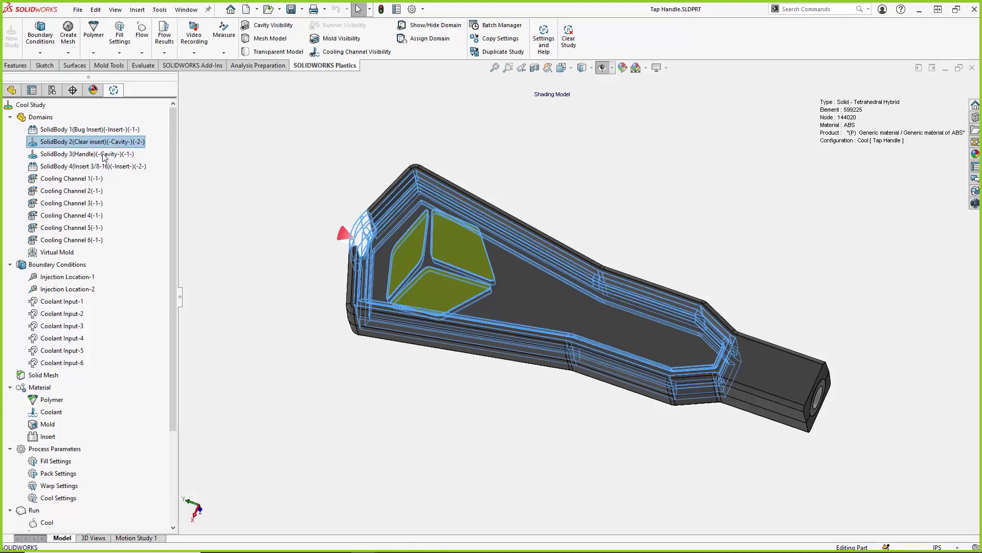
{"action": "left_click", "coordinate": [103, 156]}
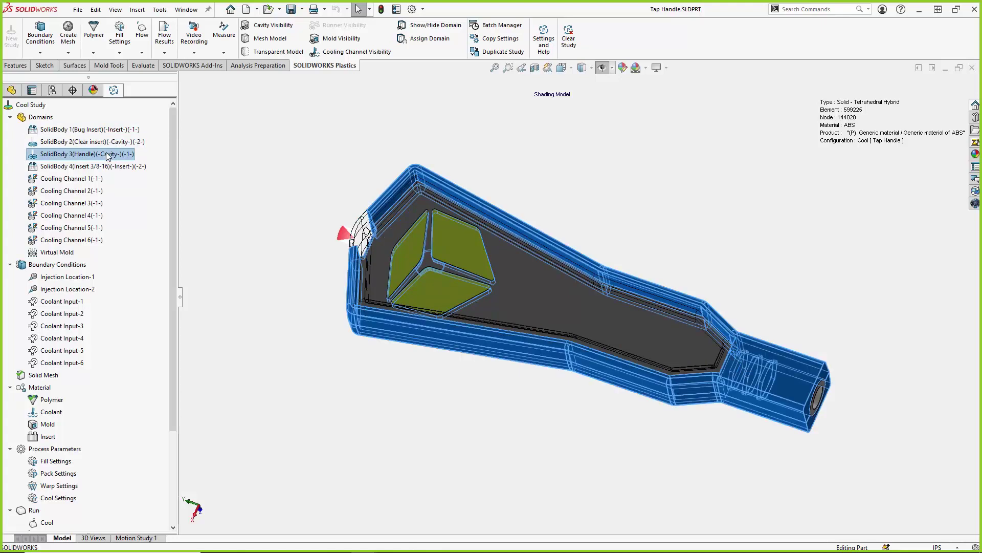
{"action": "left_click", "coordinate": [112, 168]}
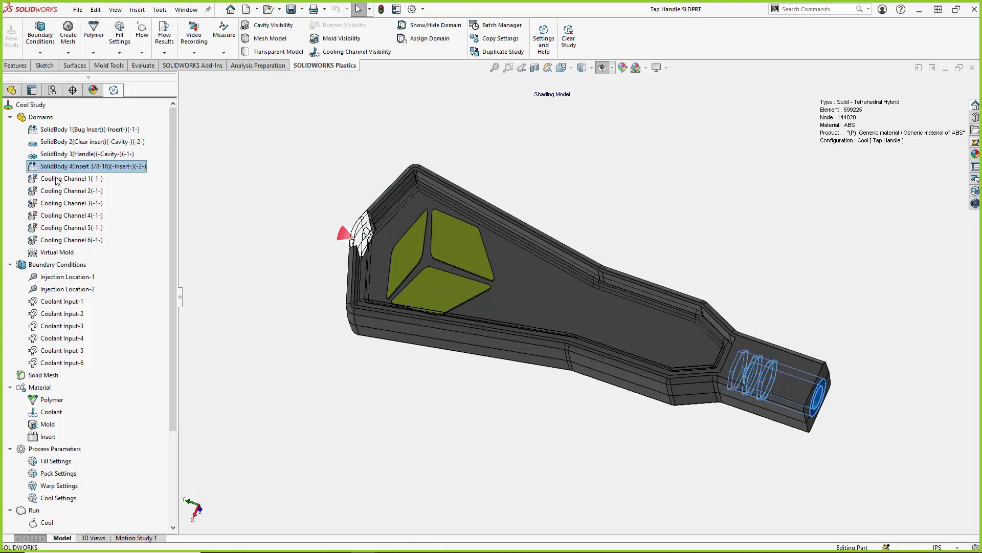
Step: Show the cooling channels, view them around the tap handle from another angle, and hide them again
{"action": "left_click", "coordinate": [357, 51]}
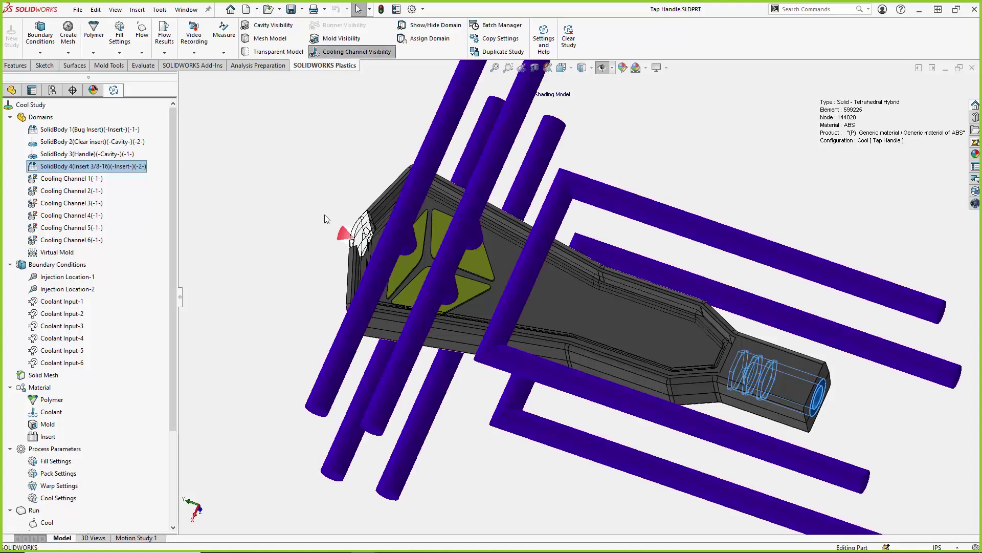
{"action": "middle_click_drag", "start_coordinate": [318, 177], "coordinate": [365, 205]}
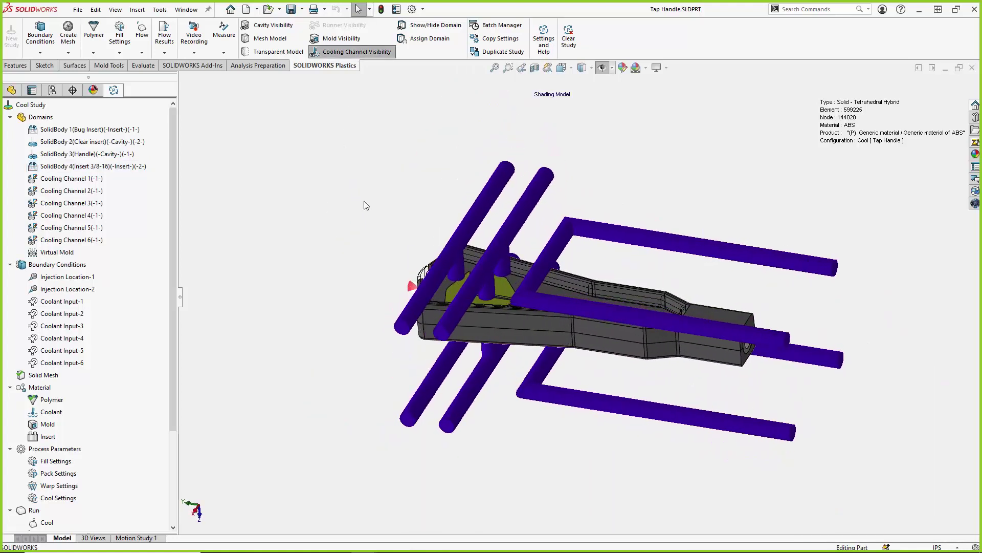
{"action": "left_click", "coordinate": [356, 52]}
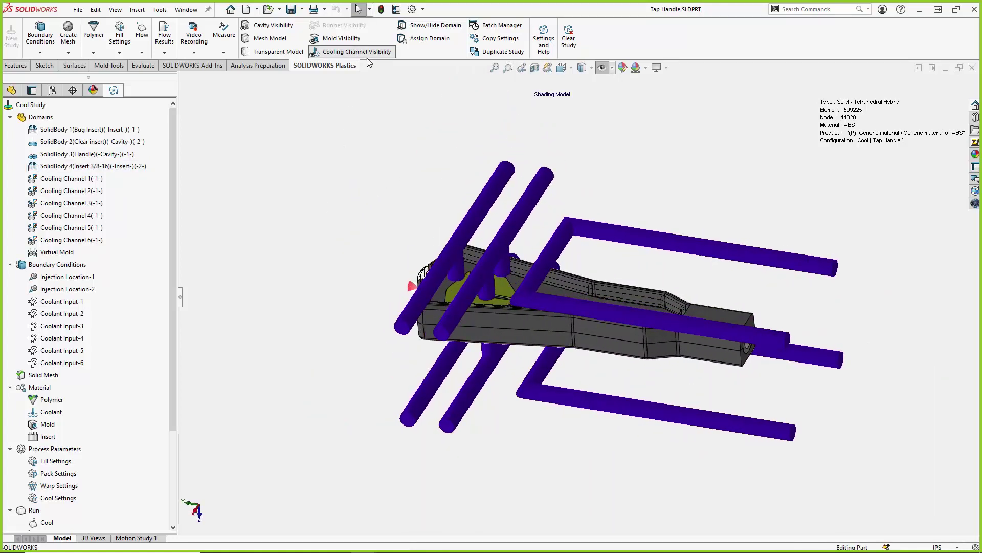
Step: Display the sketch lines together with the cooling channels, and look at the options of Cooling Channel 1 without choosing one
{"action": "left_click", "coordinate": [603, 67]}
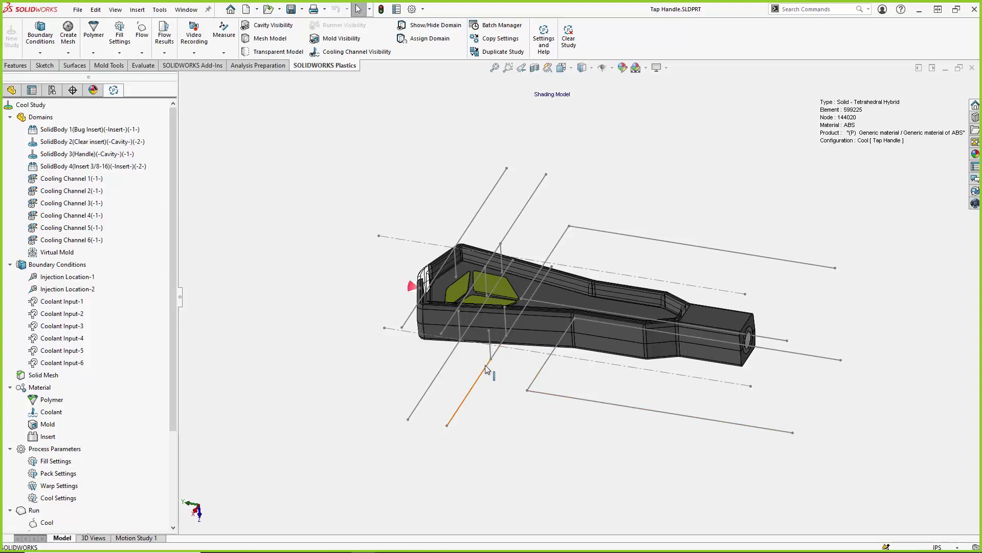
{"action": "left_click", "coordinate": [351, 52]}
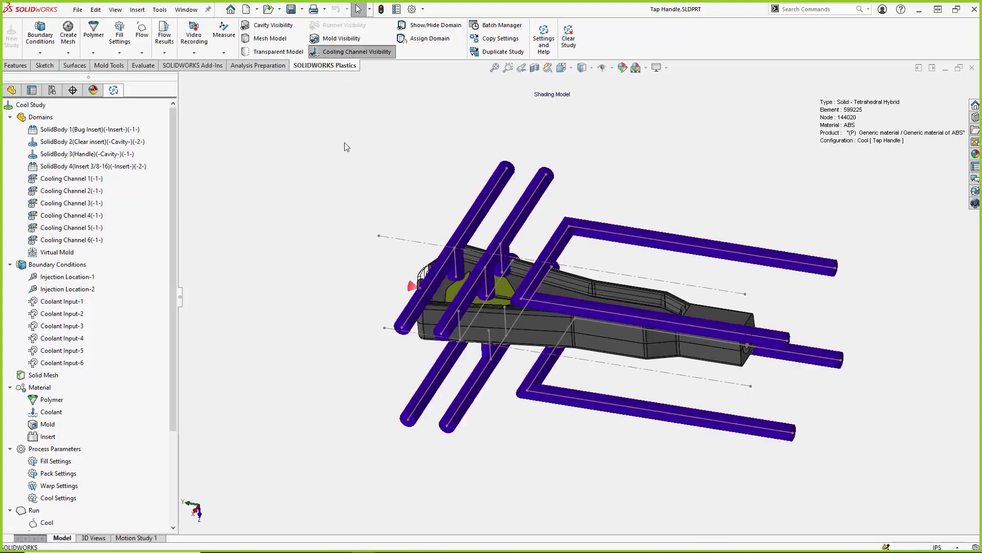
{"action": "right_click", "coordinate": [59, 179]}
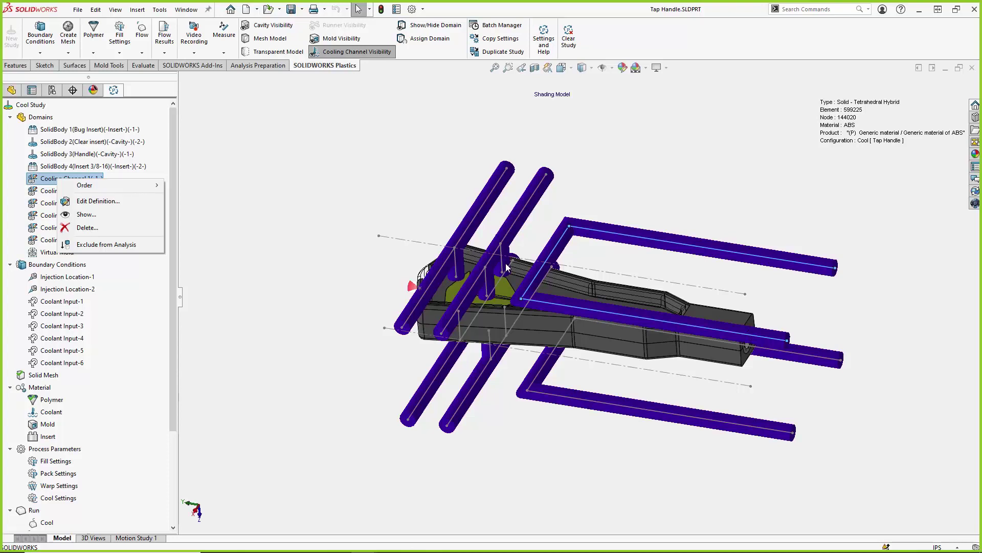
{"action": "left_click", "coordinate": [308, 209]}
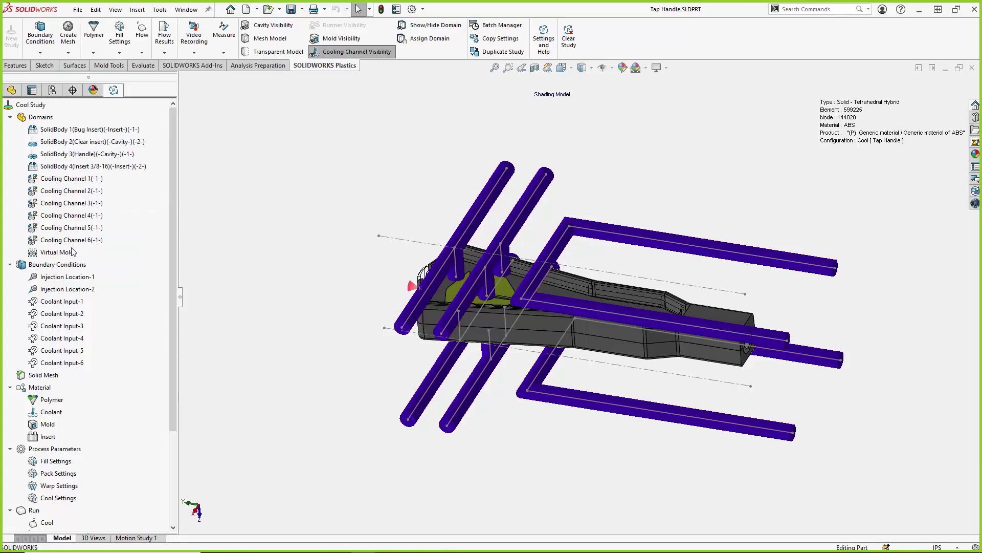
Step: Look at the options of the Virtual Mold and the domain types that can be added, without choosing one
{"action": "right_click", "coordinate": [63, 253]}
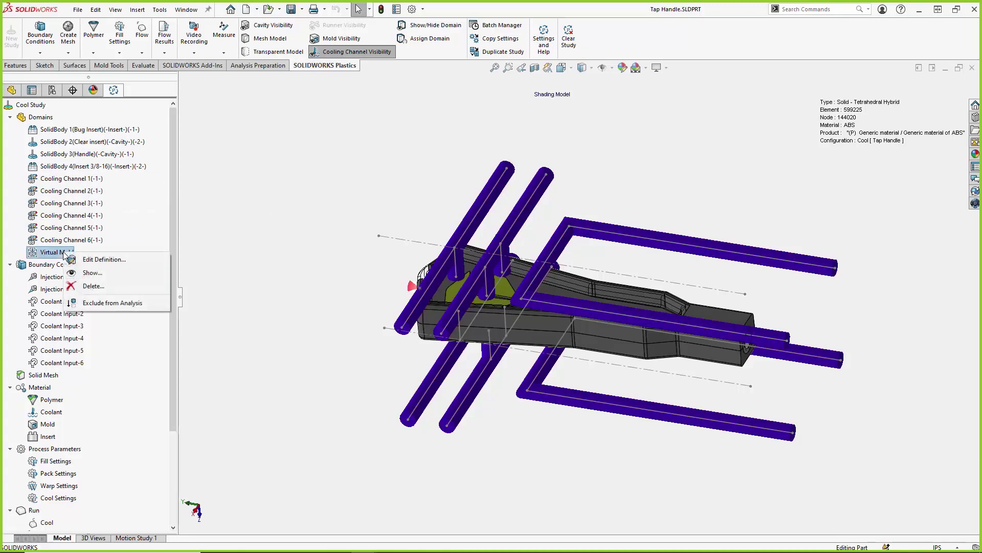
{"action": "left_click", "coordinate": [42, 118]}
{"action": "right_click", "coordinate": [42, 119]}
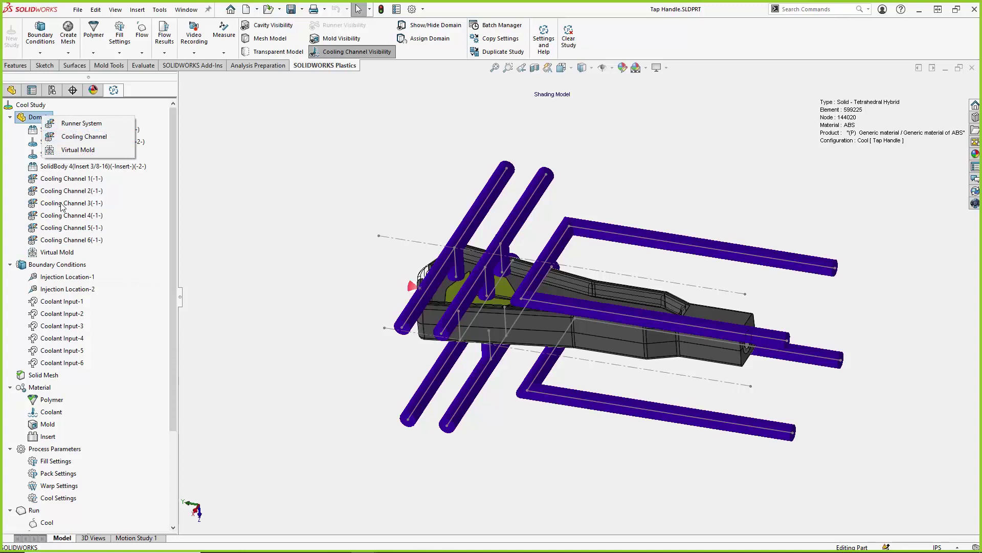
{"action": "left_click", "coordinate": [224, 189]}
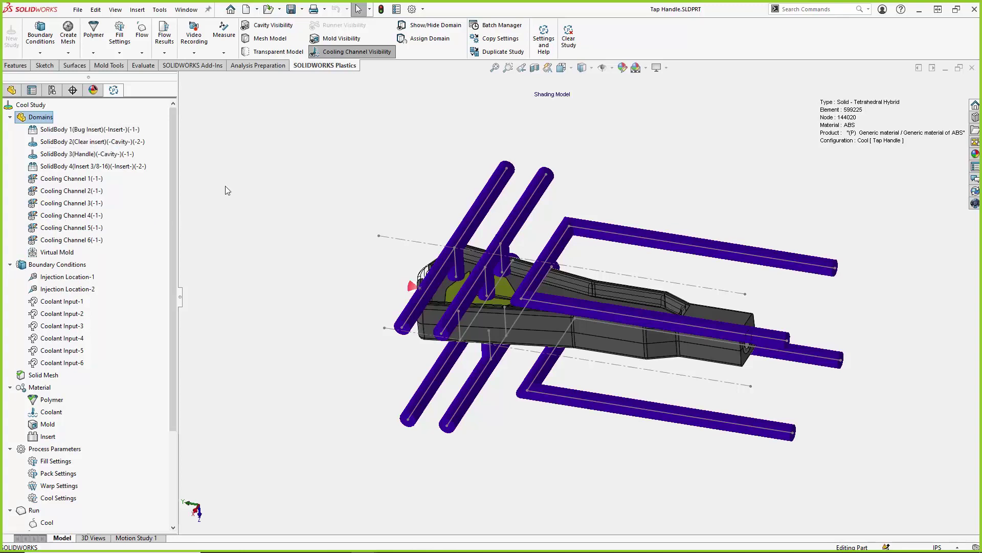
Step: Show the mold around the cooling channels, and check the Virtual Mold definition's position and size settings before cancelling it
{"action": "left_click", "coordinate": [324, 40]}
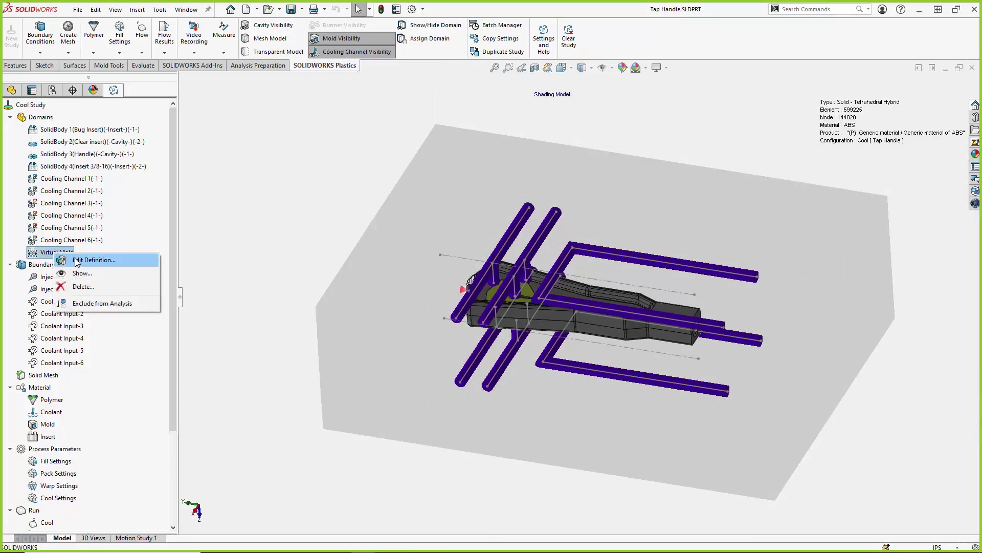
{"action": "left_click", "coordinate": [77, 260]}
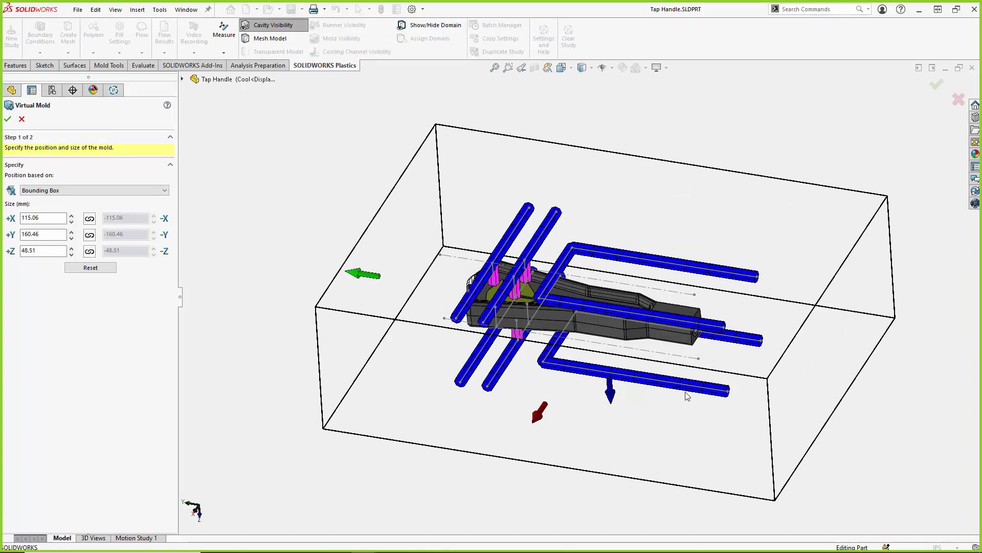
{"action": "left_click", "coordinate": [21, 120]}
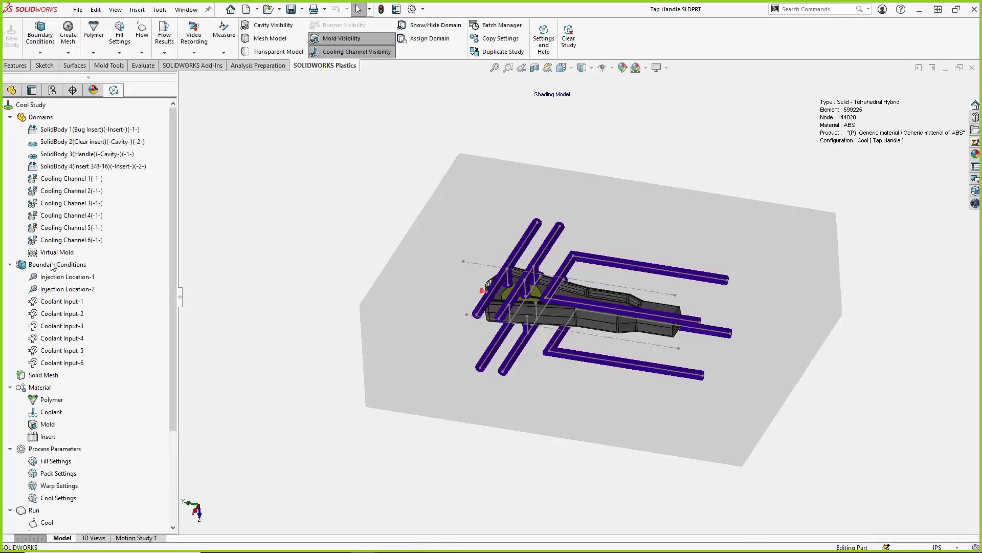
Step: Look over the available boundary condition types, and highlight Injection Location-2 to examine where it sits on the tap handle
{"action": "right_click", "coordinate": [52, 265]}
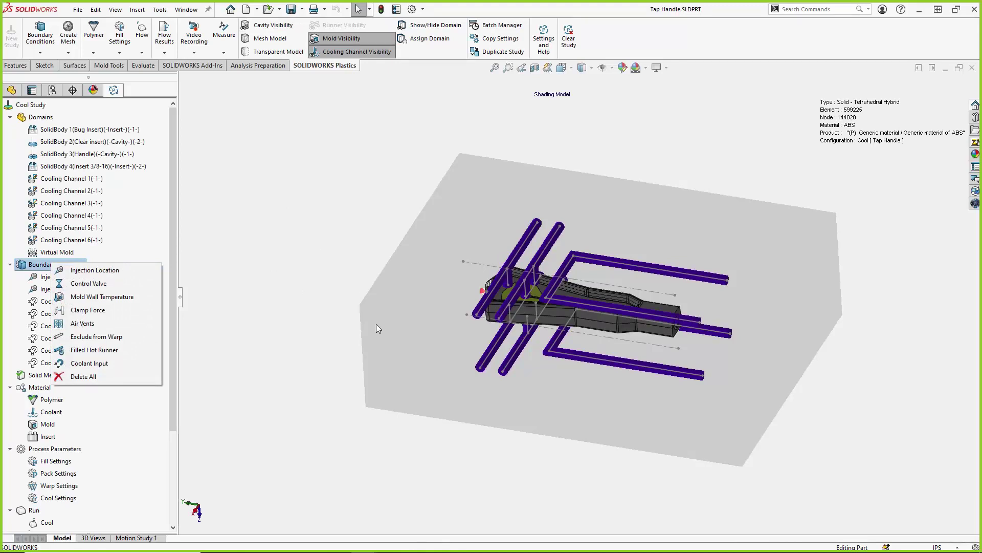
{"action": "middle_click_drag", "start_coordinate": [318, 321], "coordinate": [487, 361]}
{"action": "scroll", "coordinate": [550, 336], "scroll_direction": "up", "scroll_amount": 6}
{"action": "scroll", "coordinate": [526, 294], "scroll_direction": "up", "scroll_amount": 3}
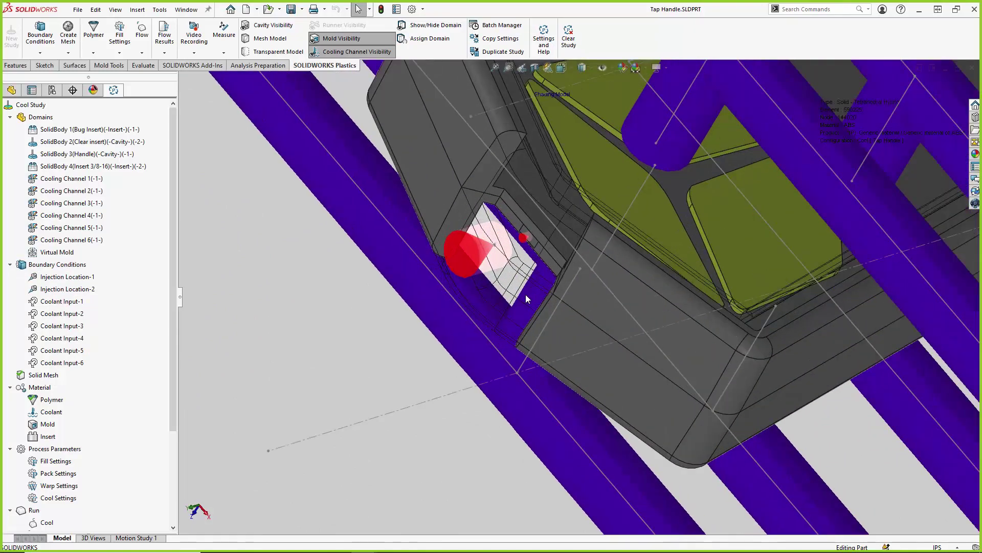
{"action": "scroll", "coordinate": [494, 274], "scroll_direction": "down", "scroll_amount": 3}
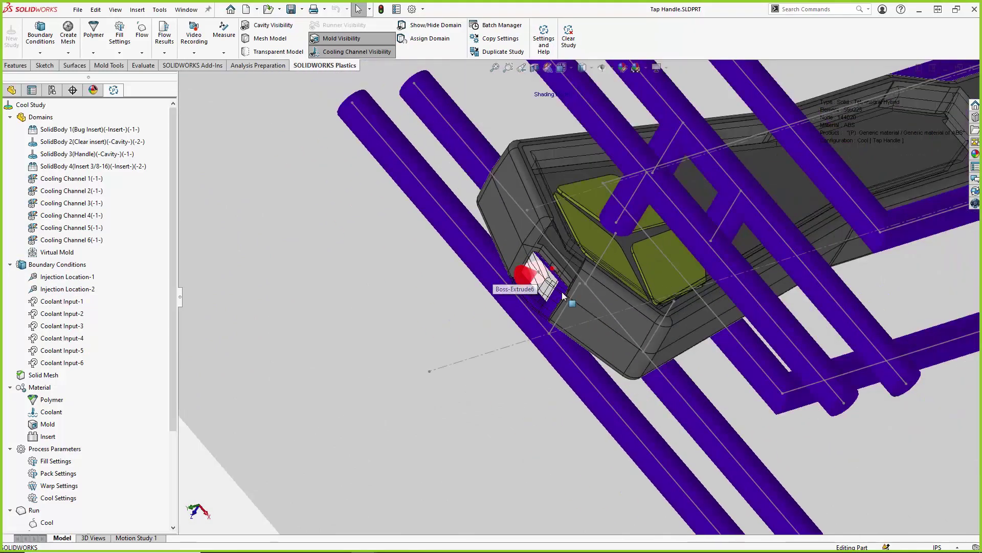
{"action": "left_click", "coordinate": [609, 302]}
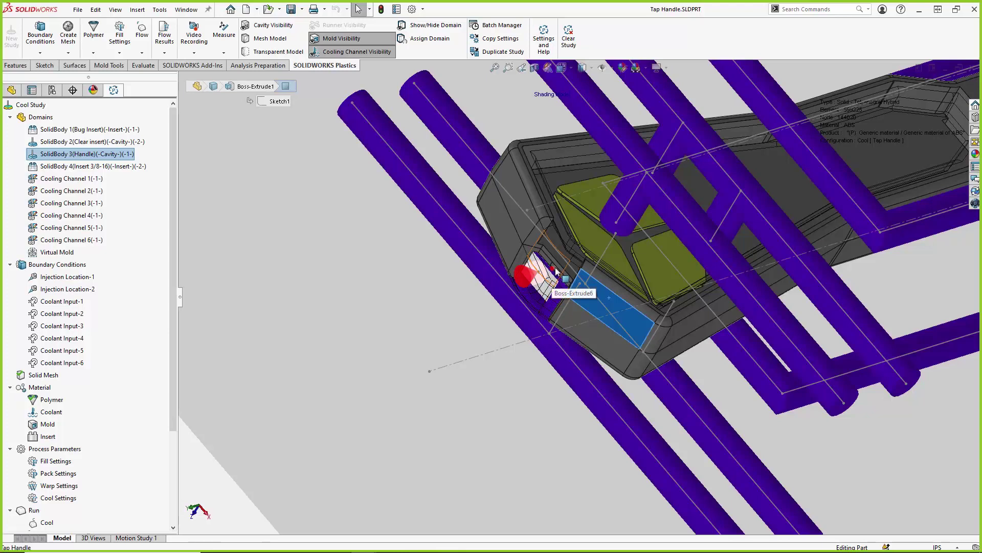
{"action": "left_click", "coordinate": [59, 290]}
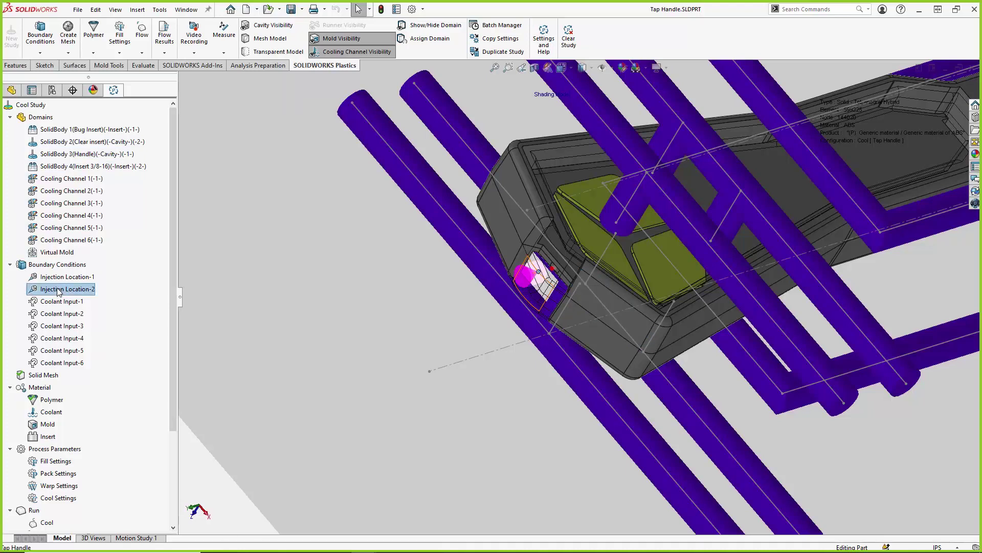
{"action": "scroll", "coordinate": [496, 361], "scroll_direction": "up", "scroll_amount": 5}
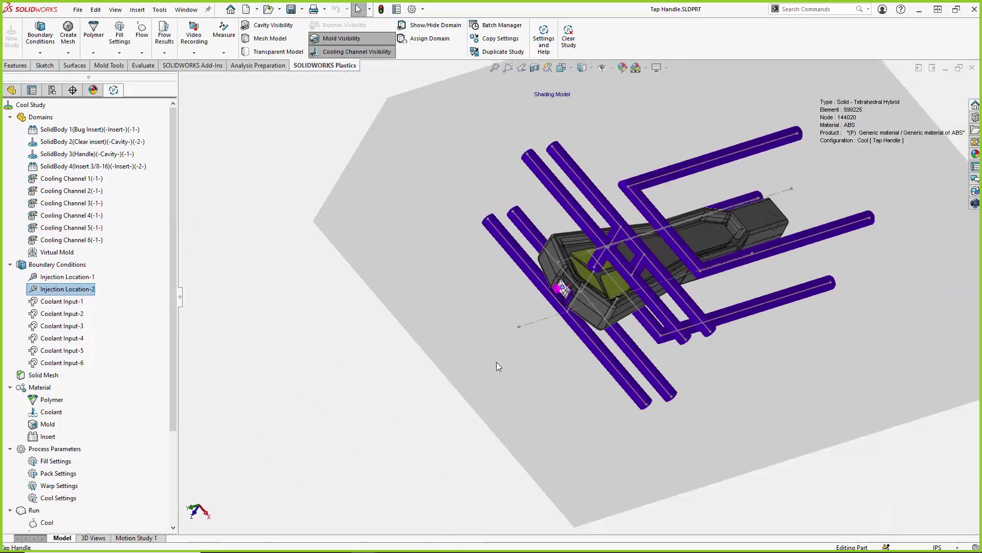
{"action": "middle_click_drag", "start_coordinate": [496, 361], "coordinate": [347, 344]}
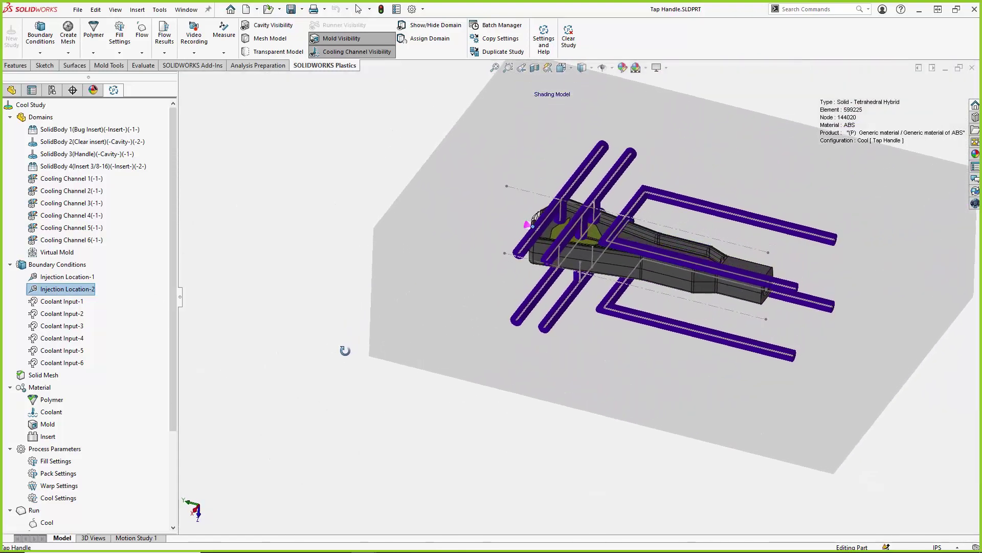
{"action": "left_click", "coordinate": [134, 250]}
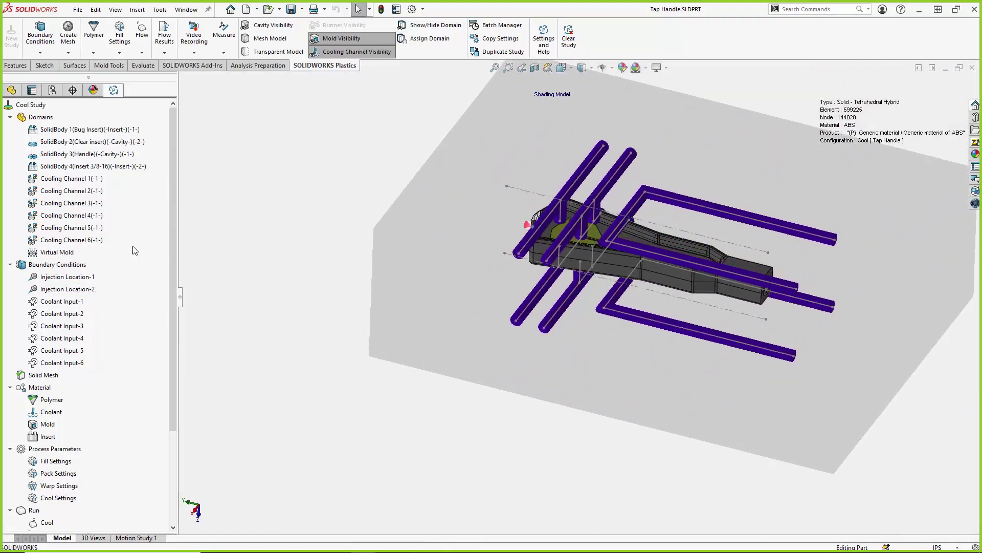
Step: Show the inlet and outlet arrows of all six coolant inputs, Coolant Input-1 through Coolant Input-6
{"action": "left_click", "coordinate": [73, 303]}
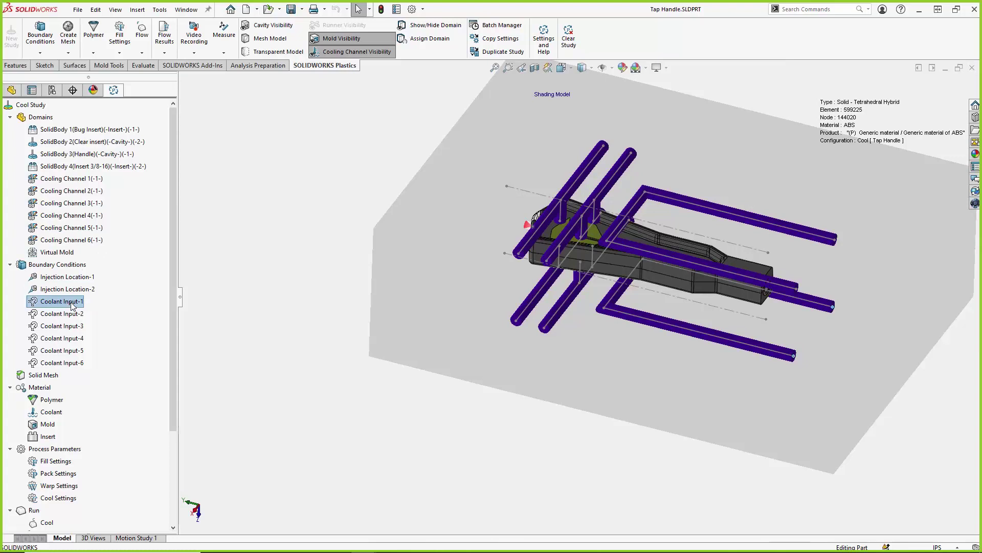
{"action": "left_click", "coordinate": [73, 364], "text": "shift"}
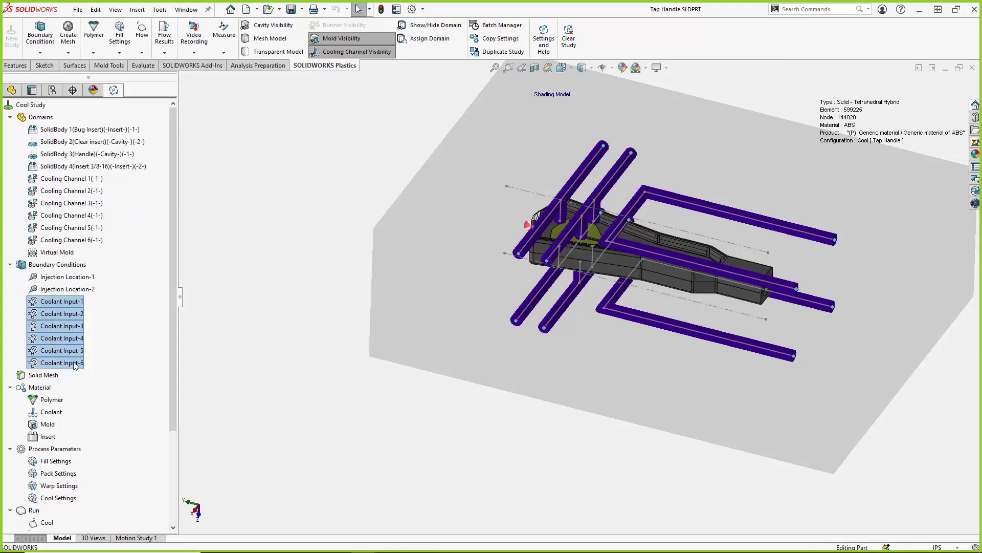
{"action": "right_click", "coordinate": [73, 366]}
{"action": "left_click", "coordinate": [103, 370]}
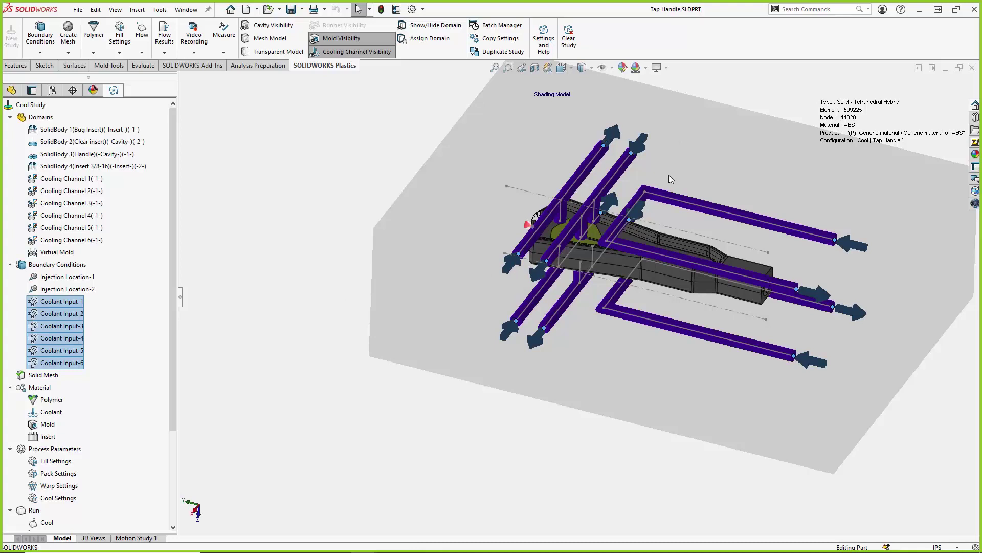
{"action": "left_click", "coordinate": [864, 314]}
{"action": "scroll", "coordinate": [864, 314], "scroll_direction": "down", "scroll_amount": 1}
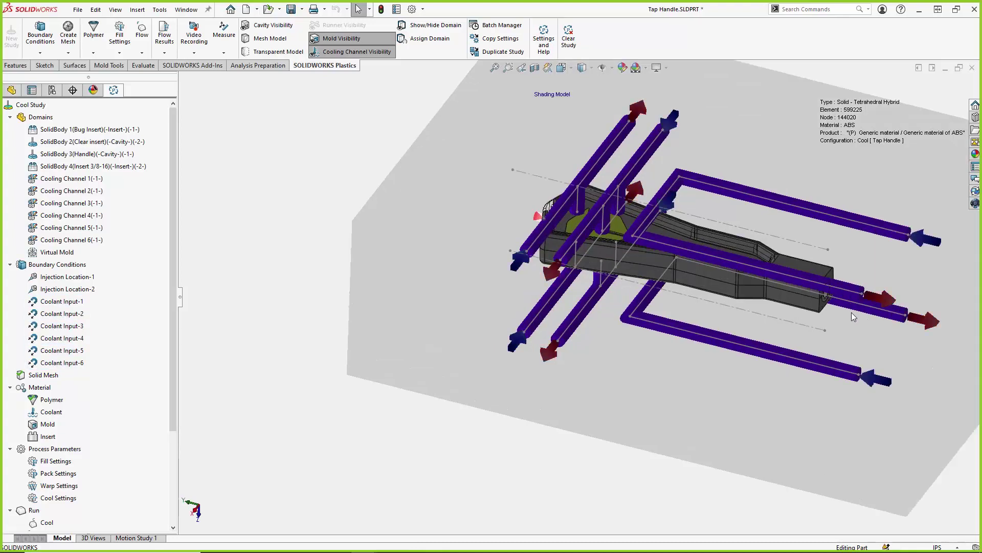
{"action": "scroll", "coordinate": [848, 312], "scroll_direction": "up", "scroll_amount": 3}
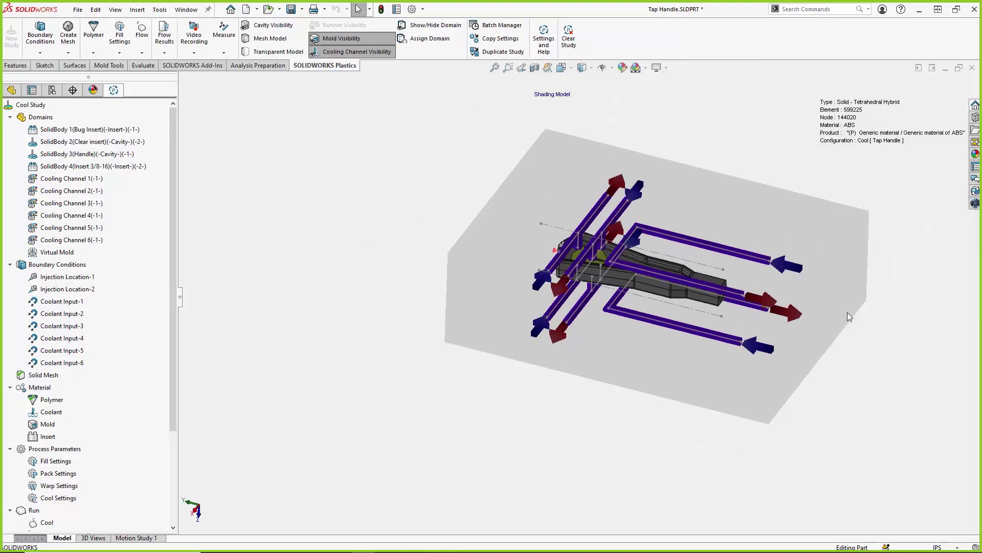
Step: Open the definition of Coolant Input-1 to check its inlet, outlet, flow rate and inlet temperature, and cancel it
{"action": "right_click", "coordinate": [65, 302]}
{"action": "left_click", "coordinate": [77, 308]}
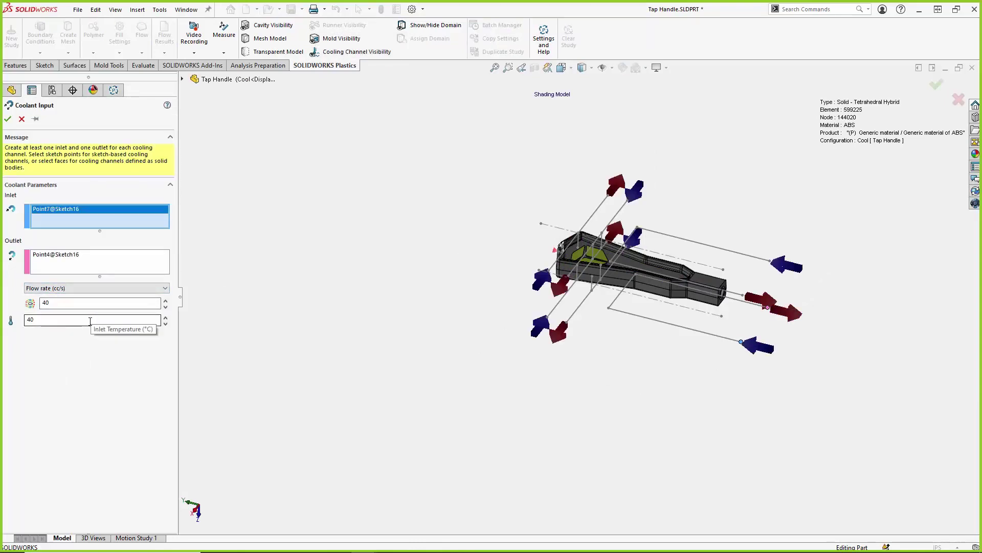
{"action": "left_click", "coordinate": [22, 118]}
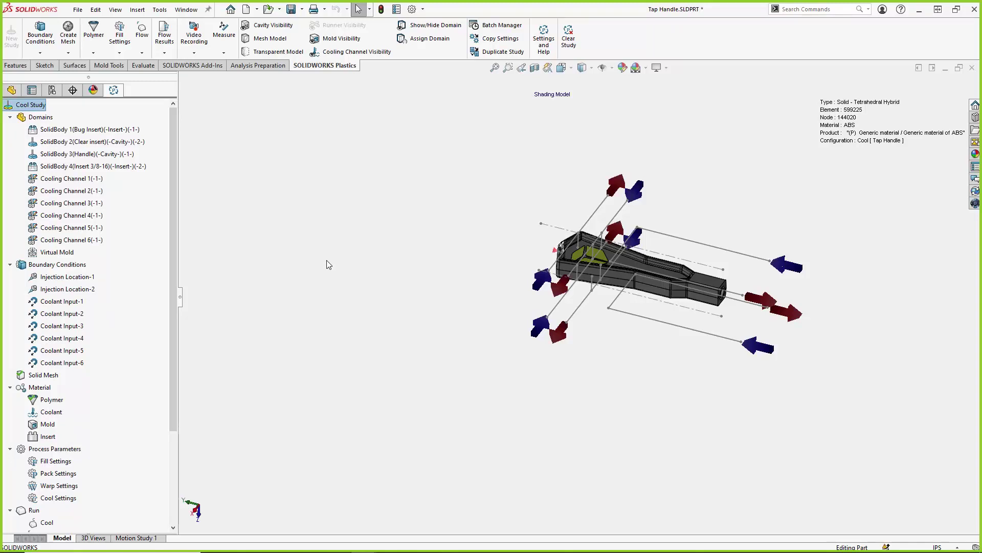
Step: Display the mesh model of the tap handle together with the mold and the cooling channels
{"action": "scroll", "coordinate": [705, 249], "scroll_direction": "down", "scroll_amount": 2}
{"action": "scroll", "coordinate": [705, 249], "scroll_direction": "down", "scroll_amount": 2}
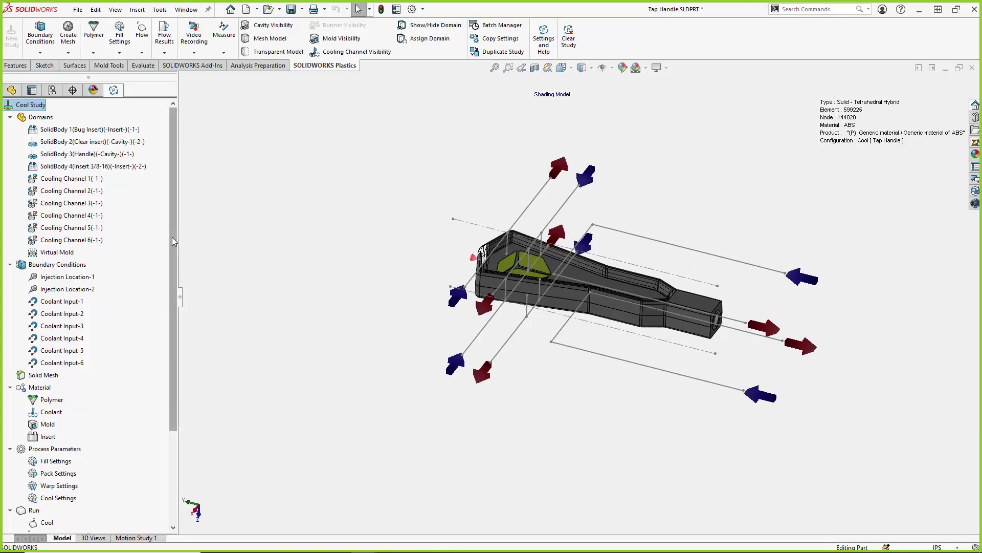
{"action": "left_click_drag", "start_coordinate": [172, 237], "coordinate": [182, 287]}
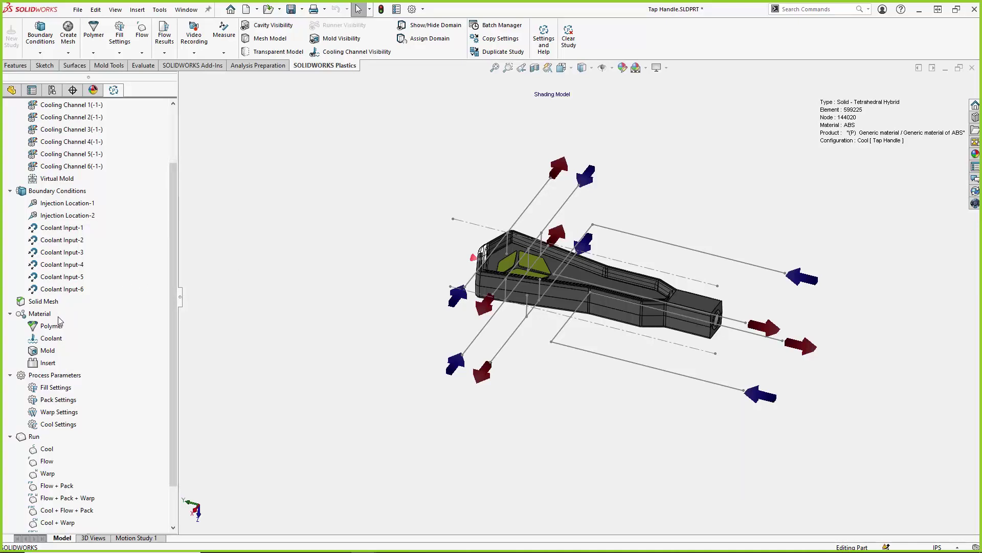
{"action": "left_click", "coordinate": [279, 40]}
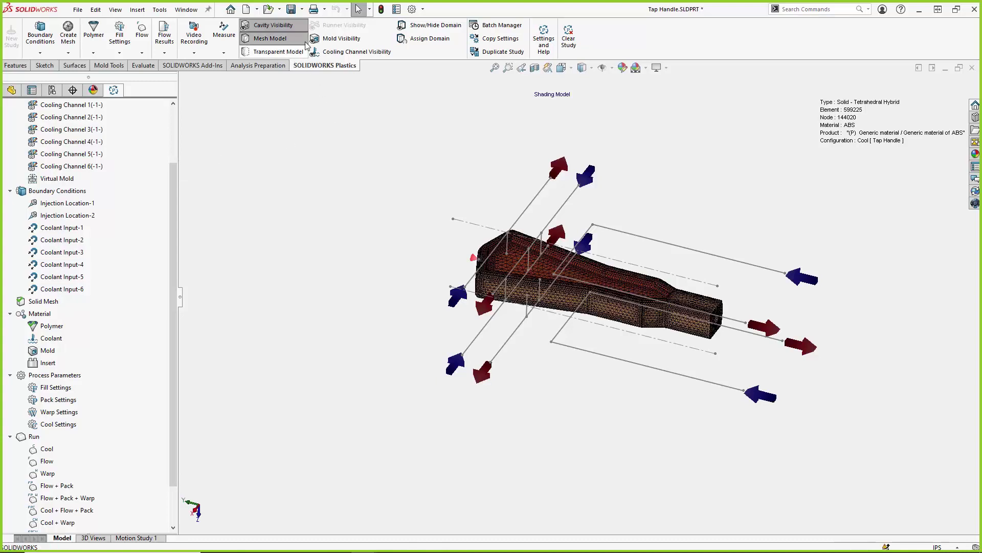
{"action": "left_click", "coordinate": [324, 40]}
{"action": "left_click", "coordinate": [330, 51]}
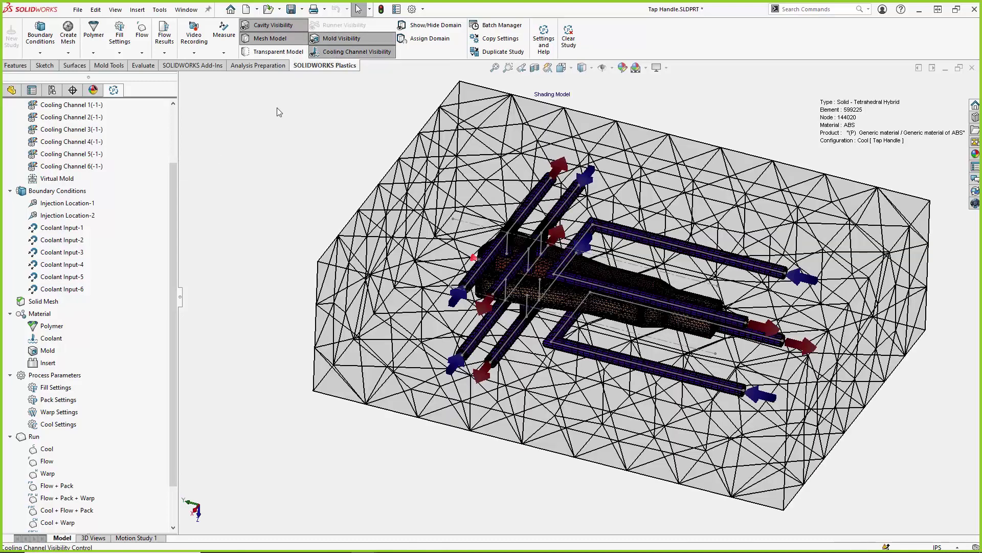
Step: Examine the mesh of the handle, cooling channels and mold block up close and from several angles
{"action": "scroll", "coordinate": [271, 137], "scroll_direction": "up", "scroll_amount": 2}
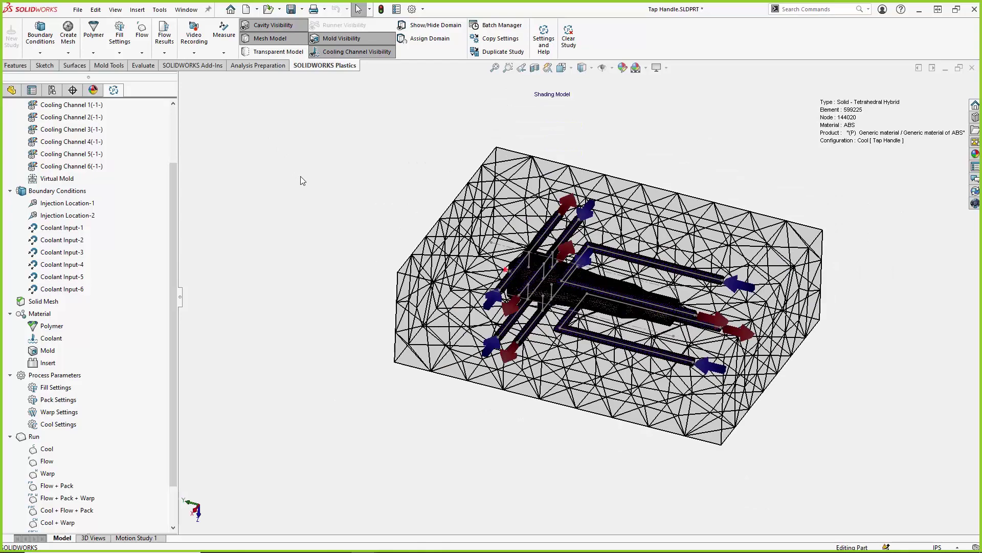
{"action": "middle_click_drag", "start_coordinate": [387, 278], "coordinate": [586, 301]}
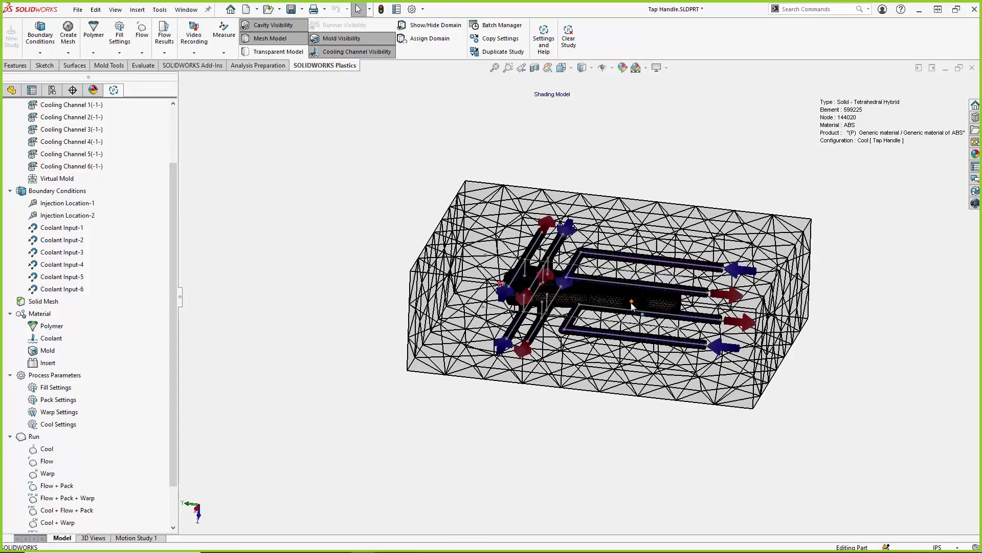
{"action": "scroll", "coordinate": [632, 306], "scroll_direction": "down", "scroll_amount": 3}
{"action": "scroll", "coordinate": [630, 302], "scroll_direction": "down", "scroll_amount": 5}
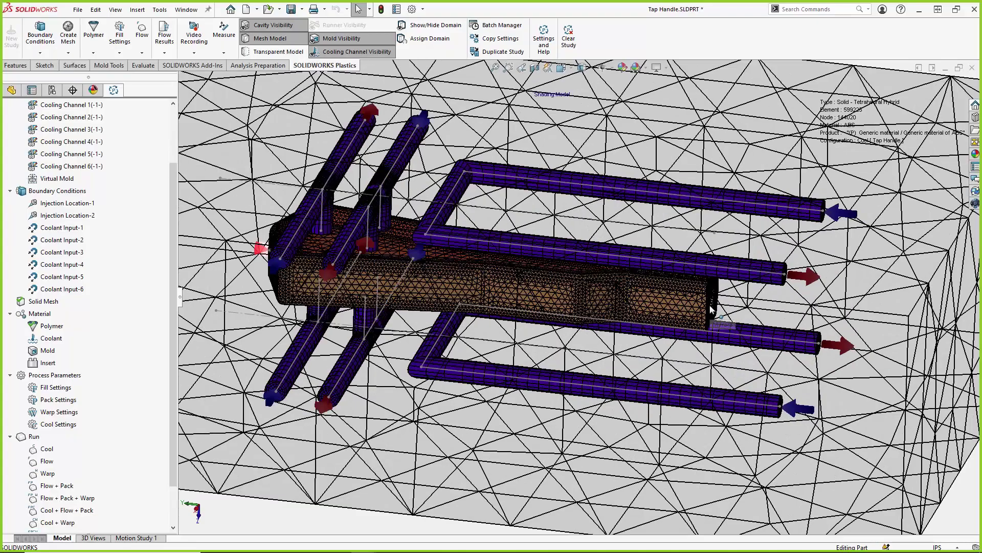
{"action": "scroll", "coordinate": [628, 280], "scroll_direction": "up", "scroll_amount": 10}
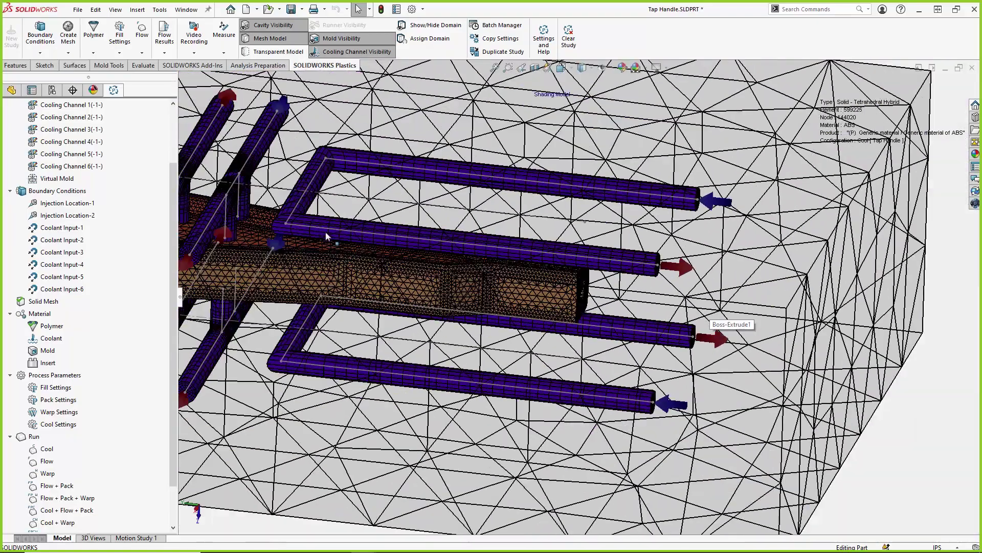
{"action": "scroll", "coordinate": [321, 242], "scroll_direction": "down", "scroll_amount": 3}
{"action": "scroll", "coordinate": [827, 463], "scroll_direction": "up", "scroll_amount": 4}
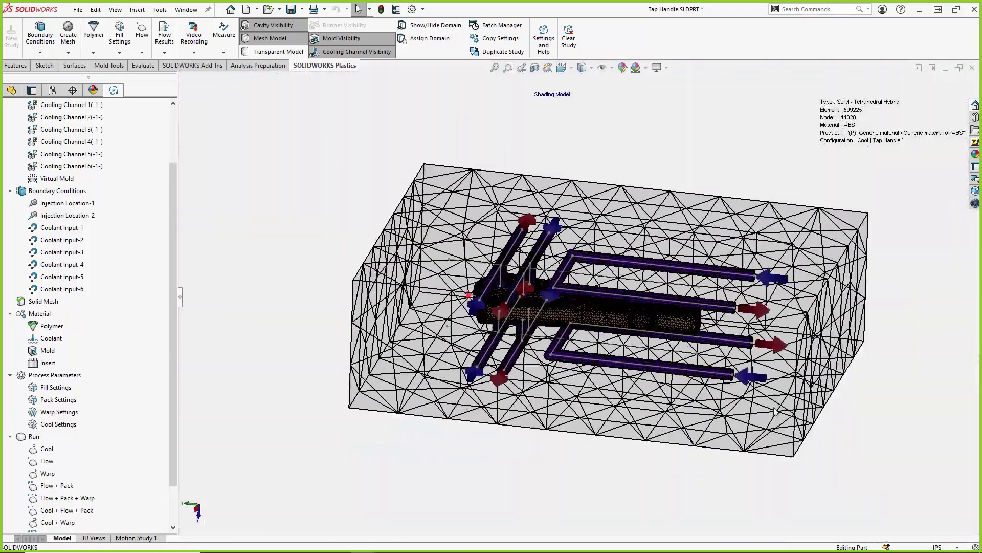
{"action": "middle_click_drag", "start_coordinate": [773, 407], "coordinate": [464, 261]}
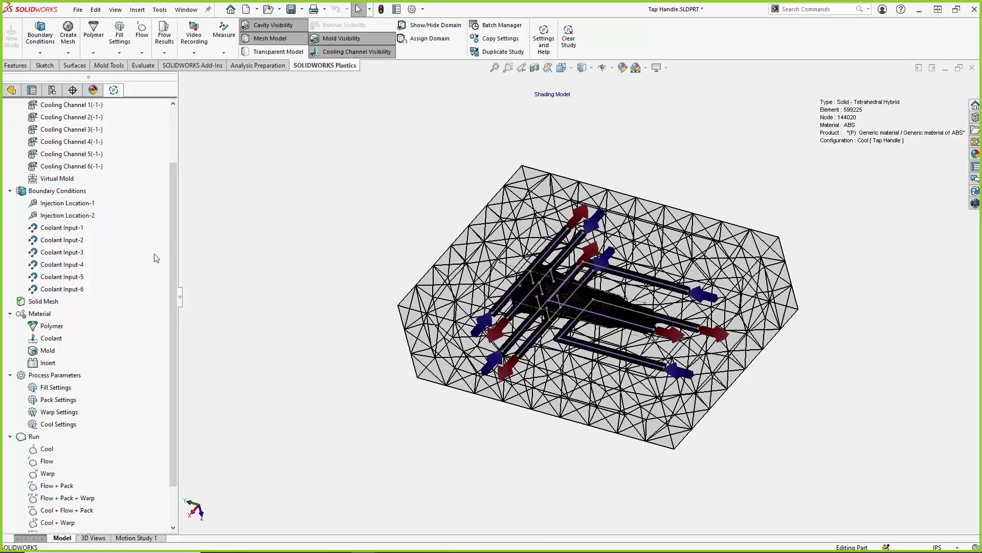
{"action": "left_click", "coordinate": [51, 326]}
{"action": "right_click", "coordinate": [51, 328]}
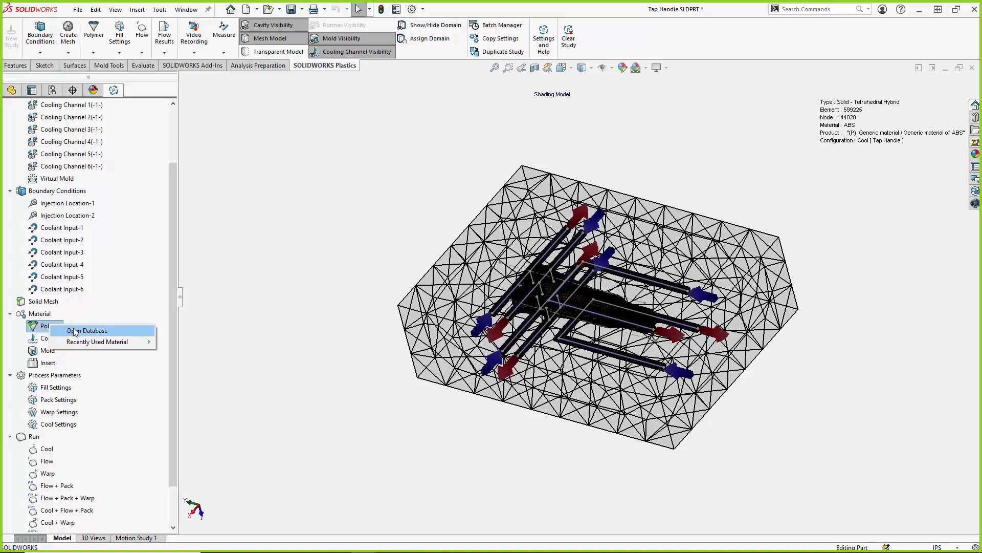
{"action": "left_click", "coordinate": [266, 292]}
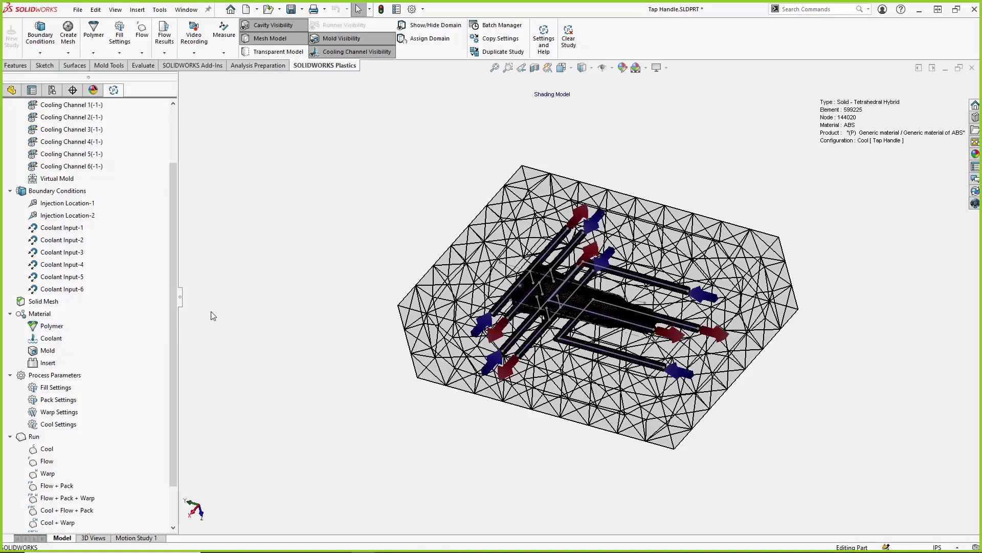
Step: Open the coolant database for Cooling Channel 1, look through the available coolants and the assigned one, and cancel it
{"action": "left_click", "coordinate": [41, 340]}
{"action": "right_click", "coordinate": [42, 341]}
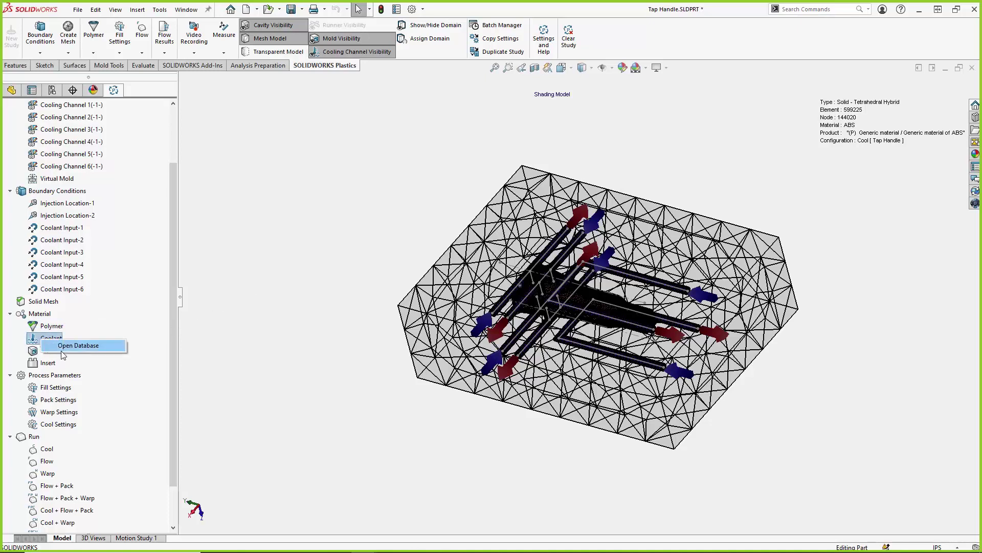
{"action": "left_click", "coordinate": [62, 348]}
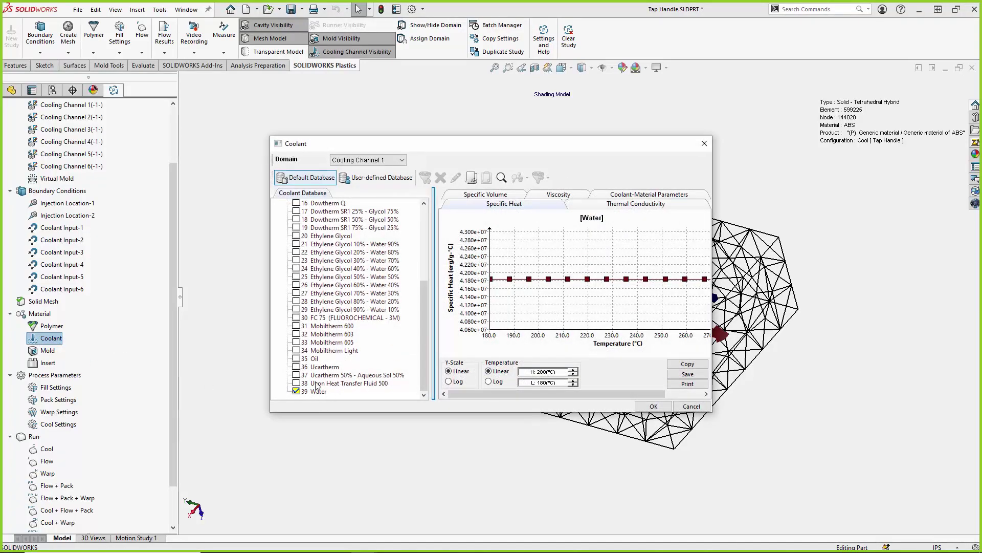
{"action": "scroll", "coordinate": [392, 299], "scroll_direction": "up", "scroll_amount": 4}
{"action": "scroll", "coordinate": [392, 299], "scroll_direction": "up", "scroll_amount": 2}
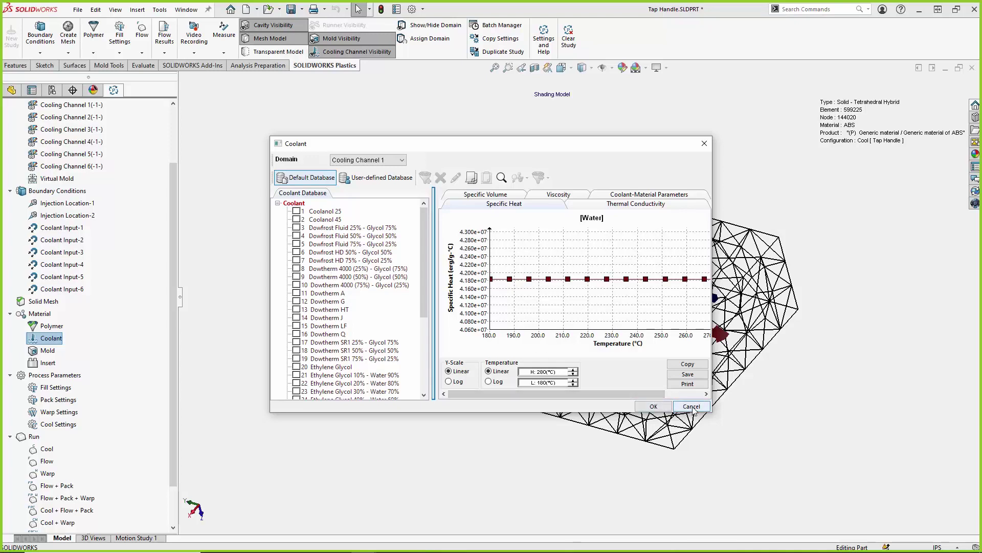
{"action": "scroll", "coordinate": [313, 297], "scroll_direction": "down", "scroll_amount": 5}
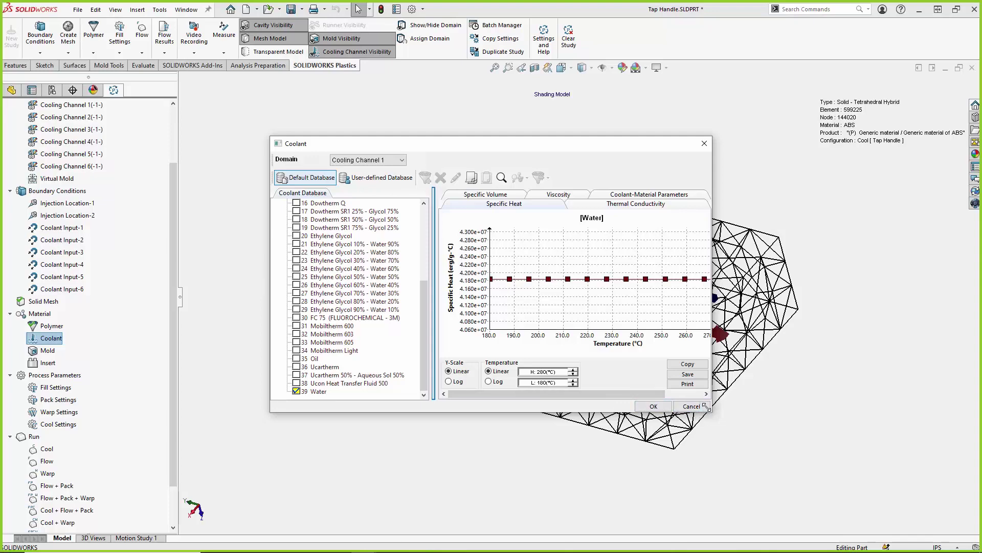
{"action": "left_click", "coordinate": [690, 406]}
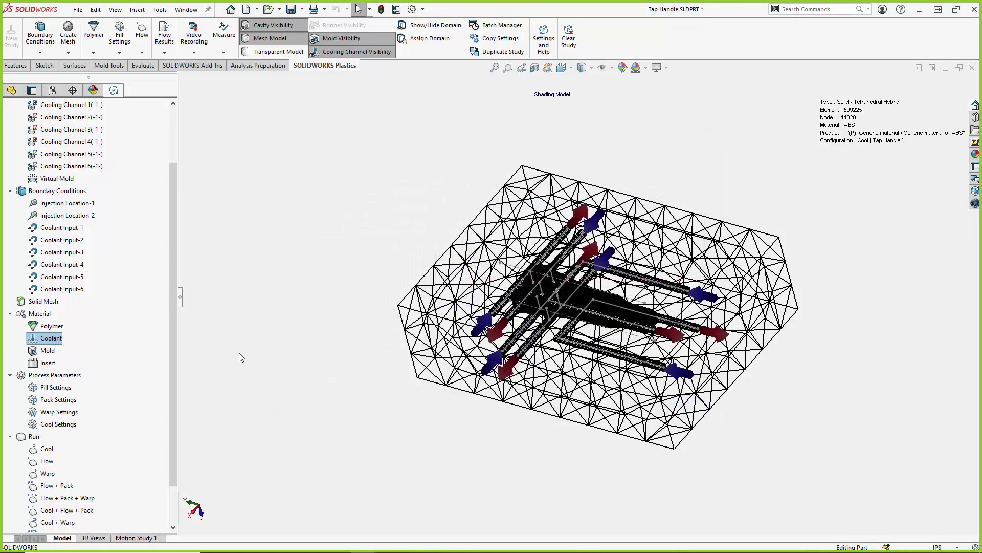
Step: Open the mold material database to check the steel assigned to Mold 1, cancel it, and open the insert material database
{"action": "left_click", "coordinate": [47, 351]}
{"action": "right_click", "coordinate": [54, 350]}
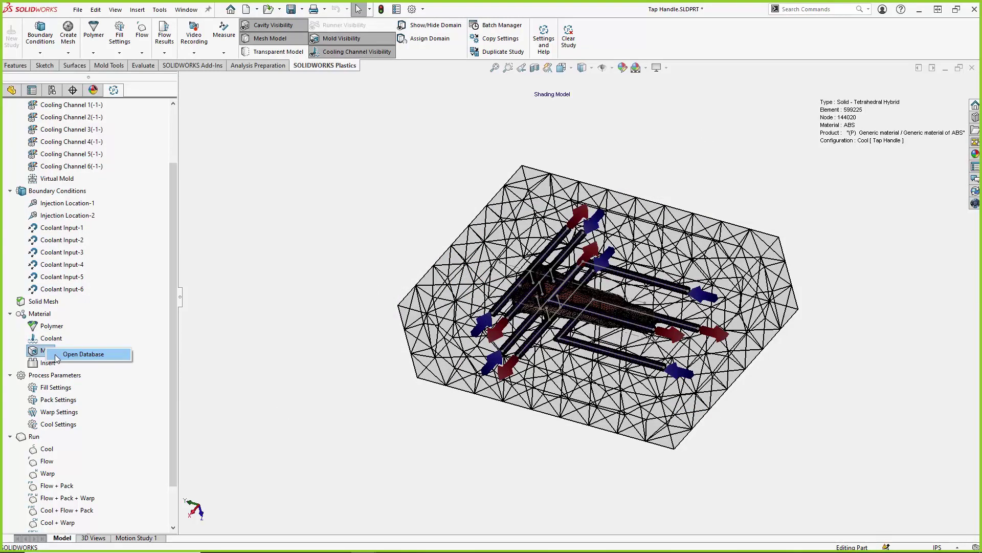
{"action": "left_click", "coordinate": [55, 354]}
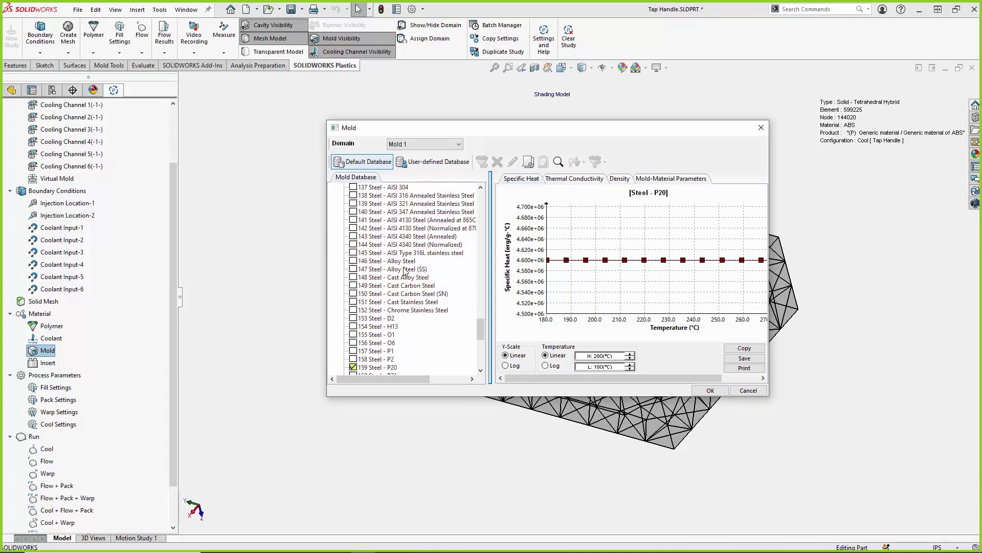
{"action": "left_click", "coordinate": [750, 391]}
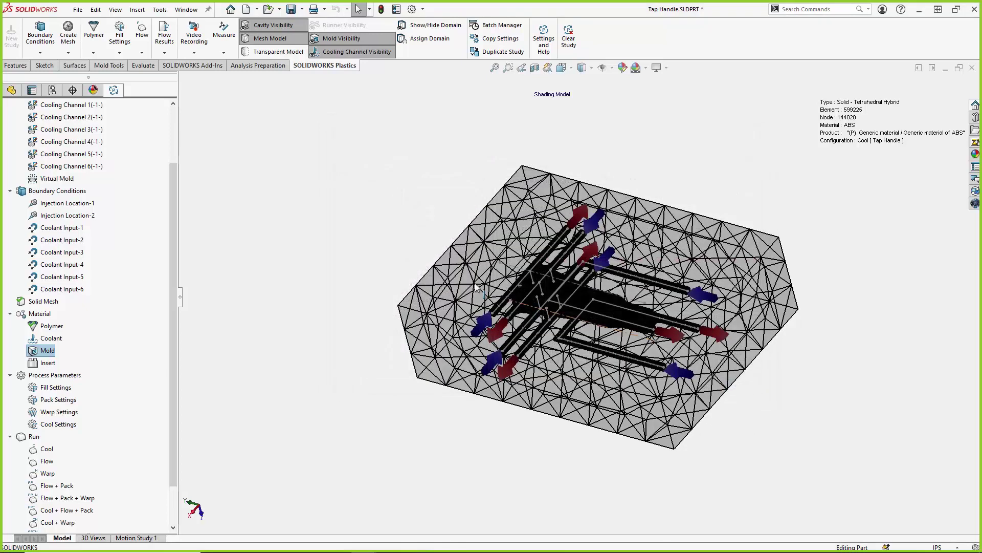
{"action": "left_click", "coordinate": [320, 210]}
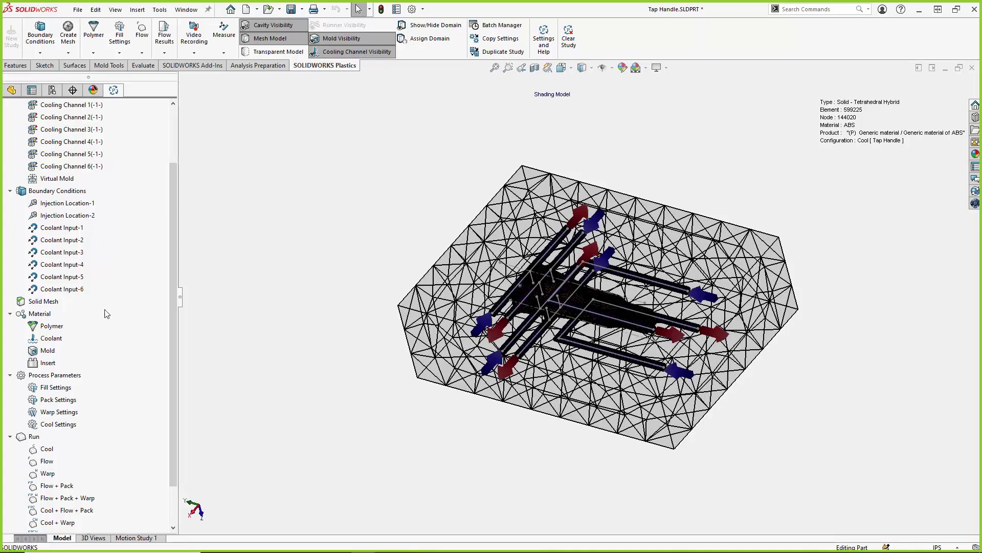
{"action": "right_click", "coordinate": [44, 361]}
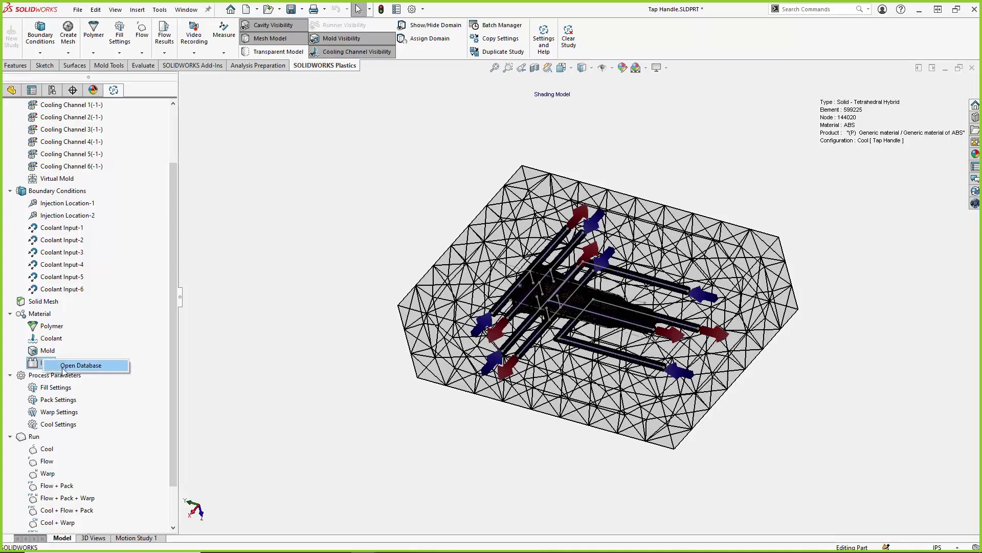
{"action": "left_click", "coordinate": [63, 366]}
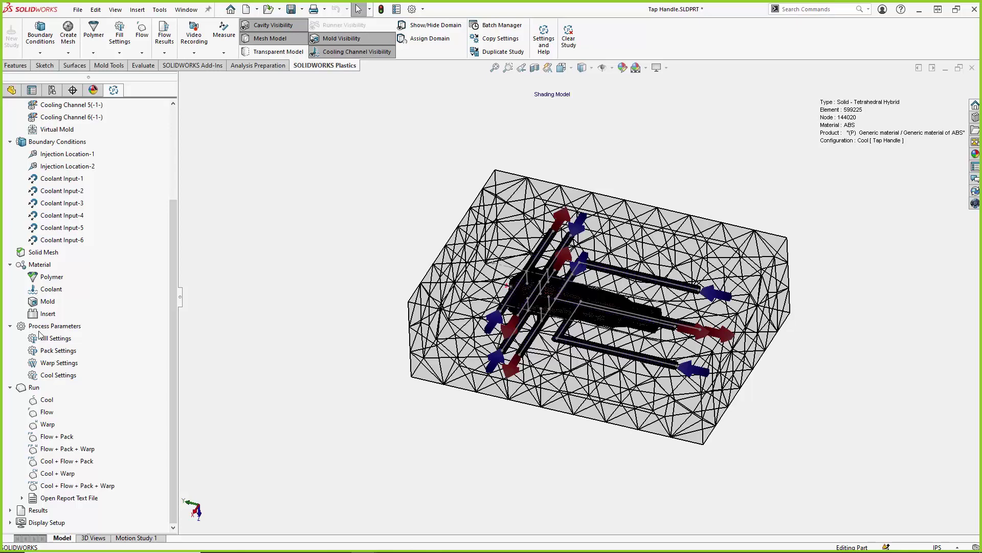
Step: Open the Warp Settings to check the ambient temperature and gravity direction, cancel them, and collapse the process parameters
{"action": "double_click", "coordinate": [59, 362]}
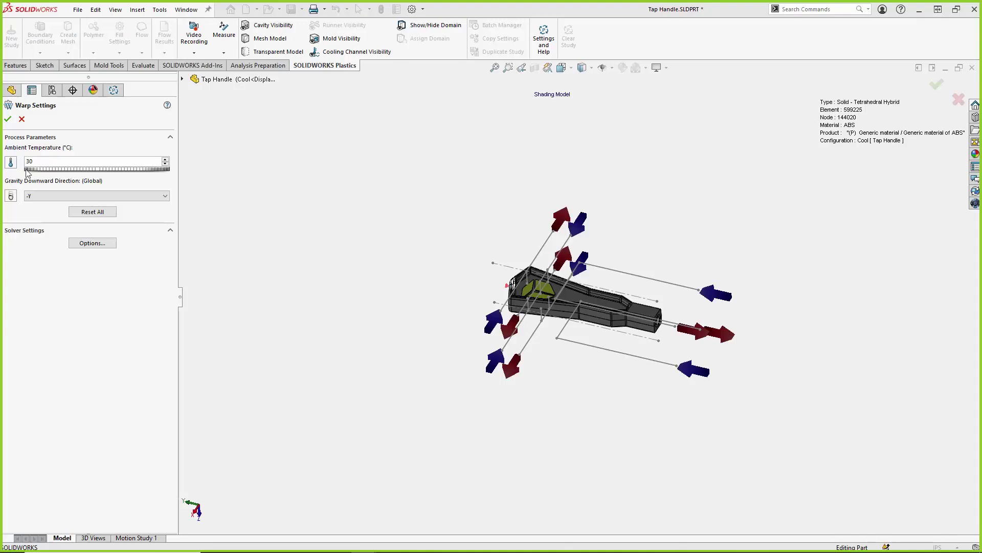
{"action": "left_click", "coordinate": [22, 119]}
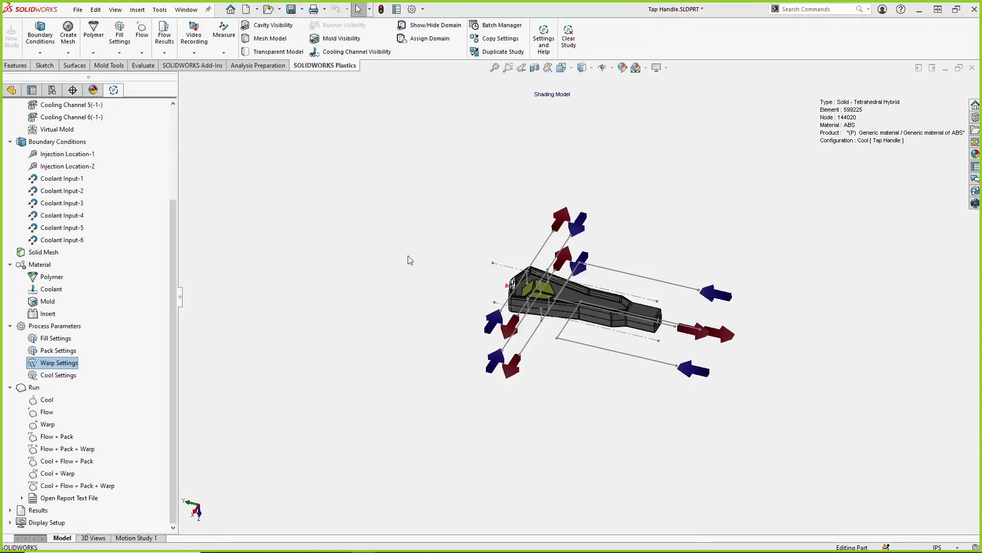
{"action": "left_click", "coordinate": [66, 375]}
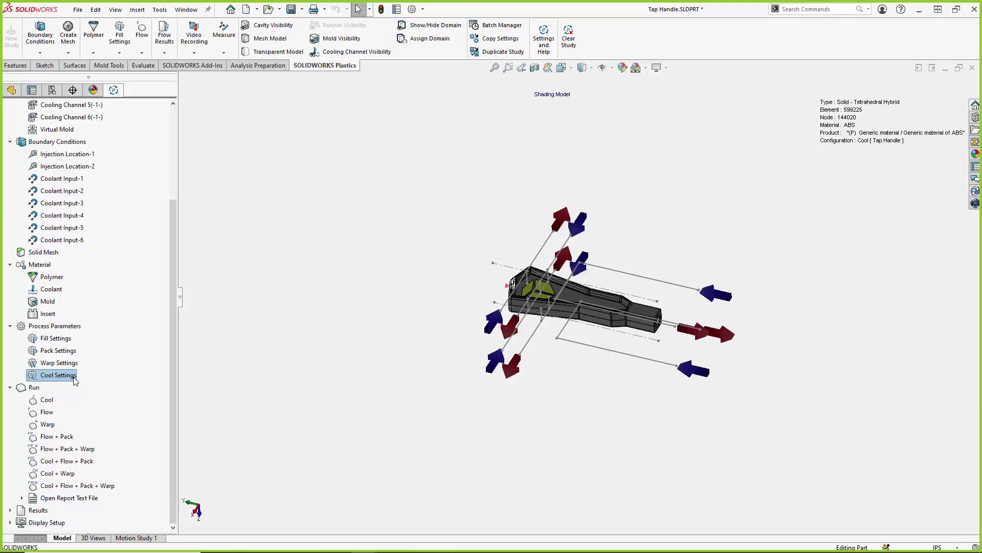
{"action": "left_click", "coordinate": [10, 326]}
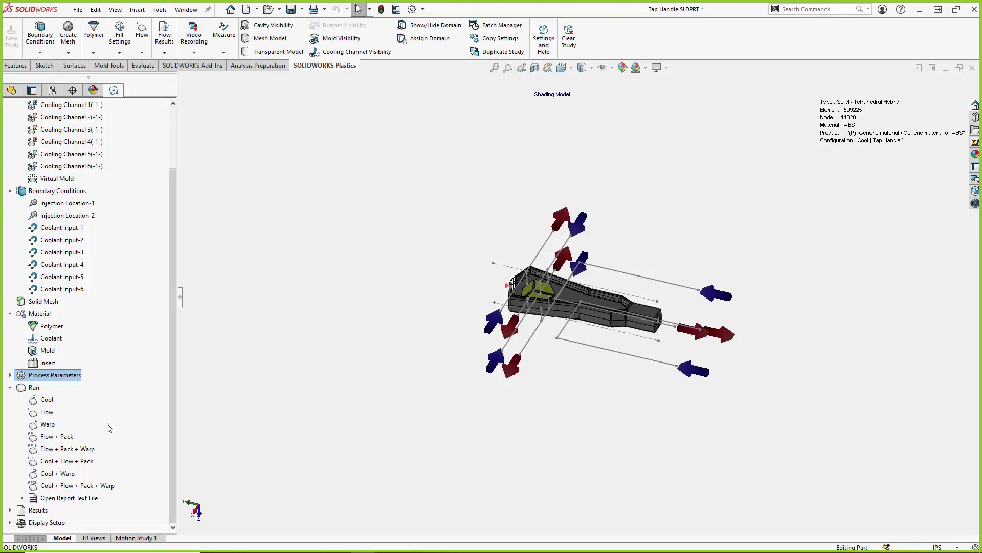
Step: Make the mold visible and read the Cool results, showing the Cycle Averaged Mold Temperature plot
{"action": "left_click", "coordinate": [48, 400]}
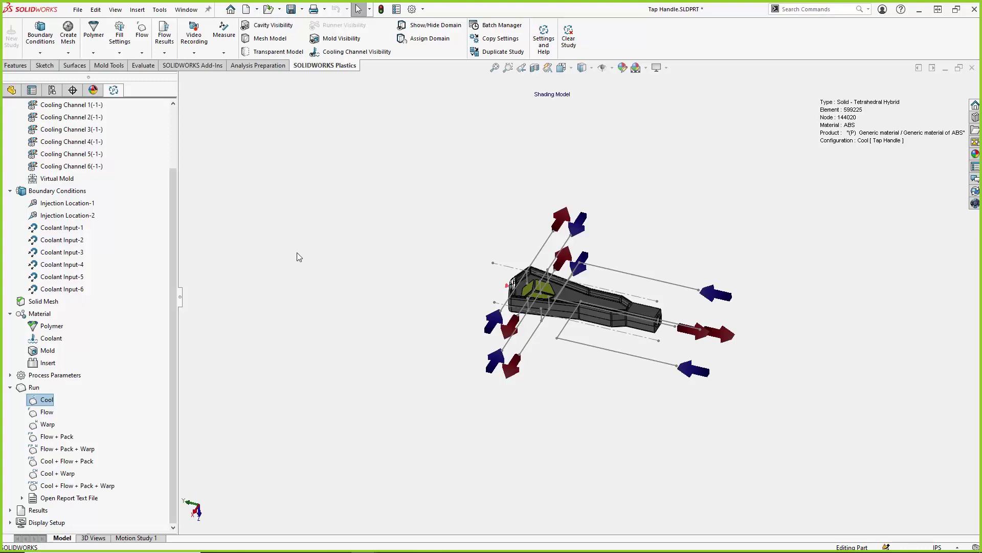
{"action": "left_click", "coordinate": [352, 42]}
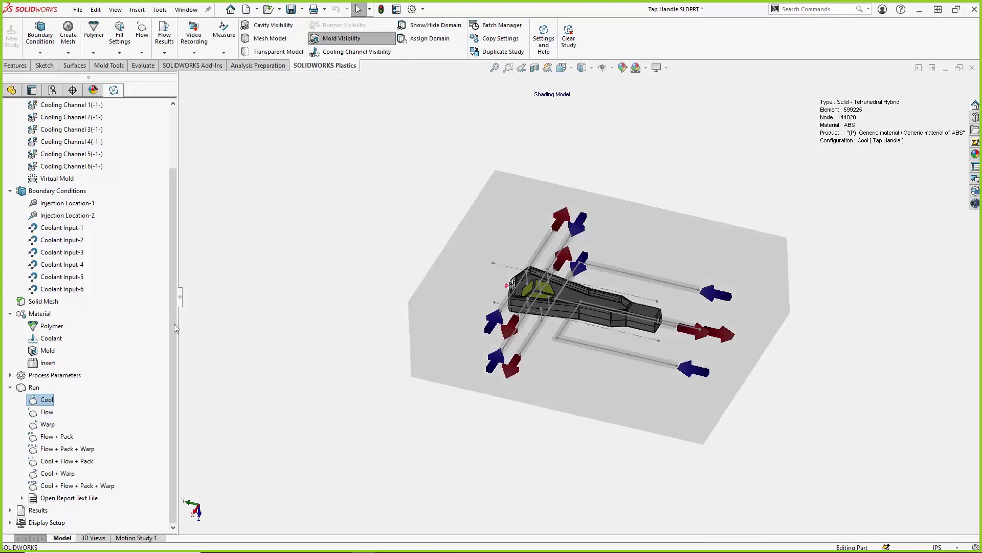
{"action": "left_click", "coordinate": [10, 510]}
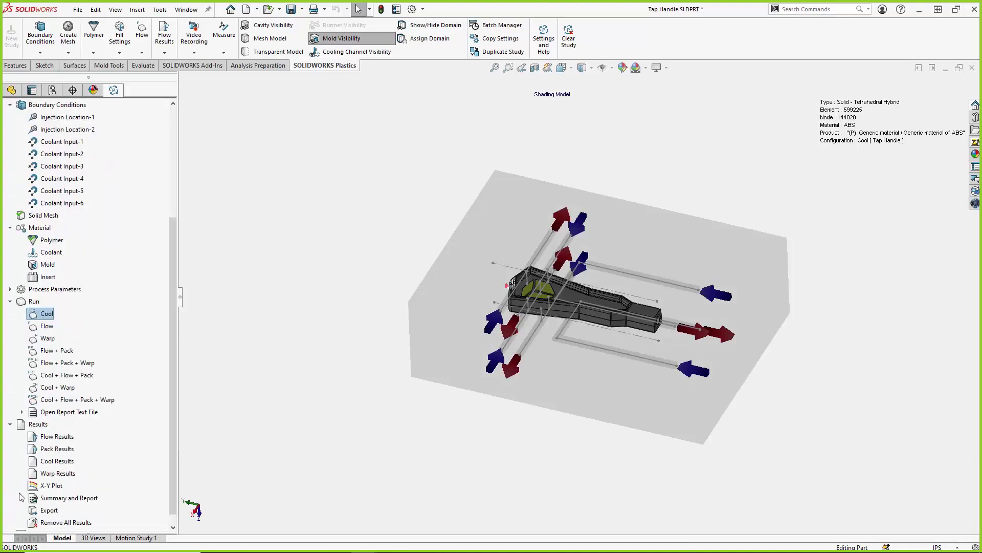
{"action": "right_click", "coordinate": [45, 449]}
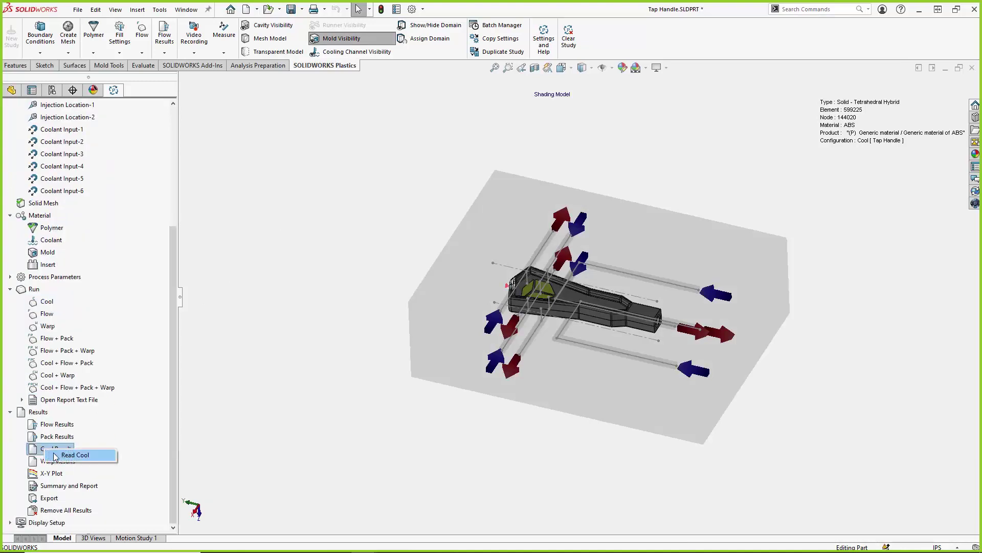
{"action": "left_click", "coordinate": [82, 455]}
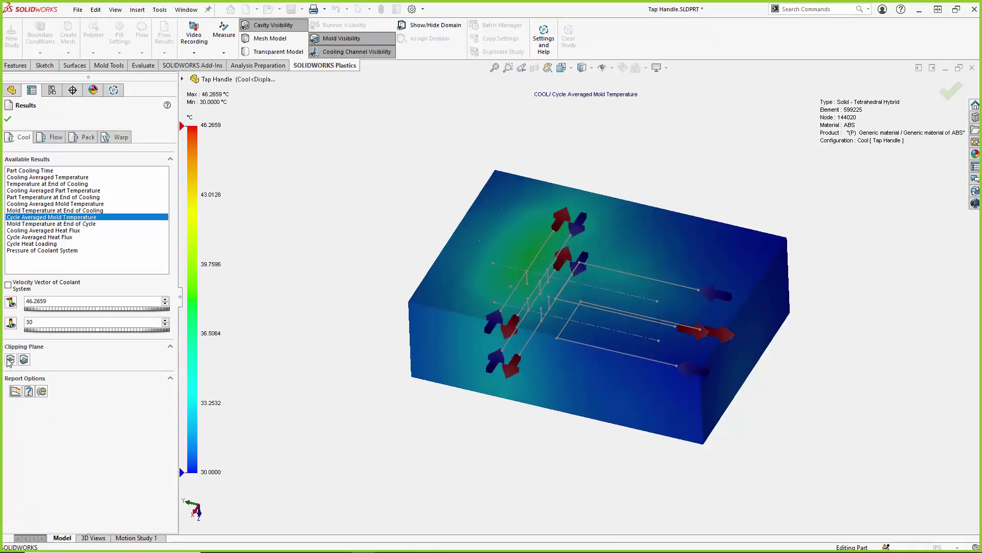
Step: Cut the mold with a clipping plane and examine the Cycle Averaged Mold Temperature around the handle and cooling channels
{"action": "left_click", "coordinate": [10, 360]}
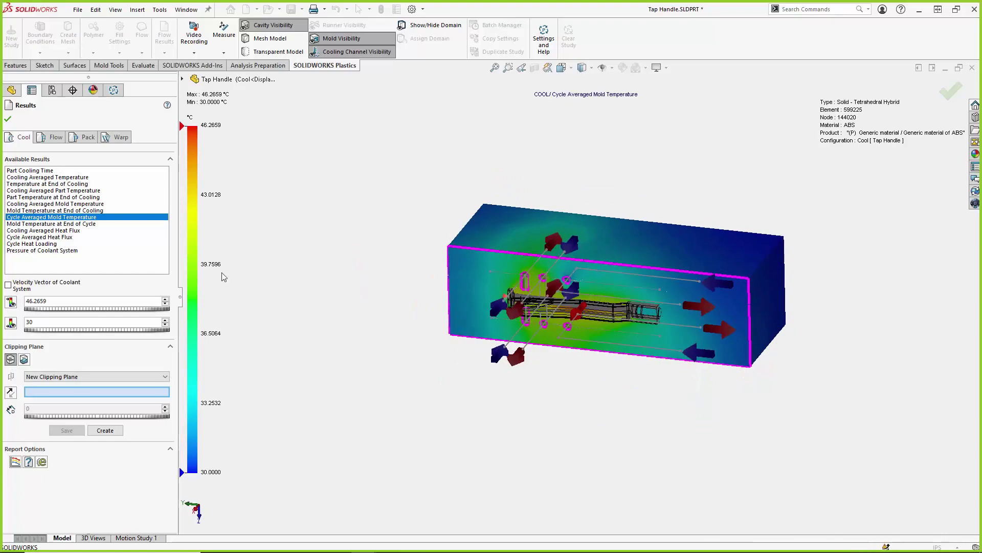
{"action": "scroll", "coordinate": [493, 298], "scroll_direction": "down", "scroll_amount": 6}
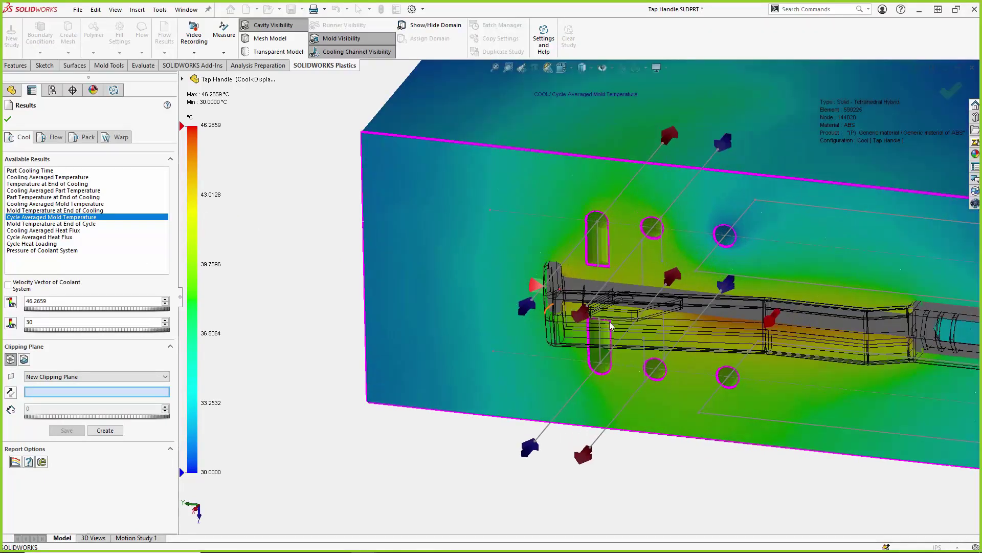
{"action": "middle_click_drag", "start_coordinate": [665, 318], "coordinate": [670, 306]}
{"action": "scroll", "coordinate": [671, 310], "scroll_direction": "down", "scroll_amount": 3}
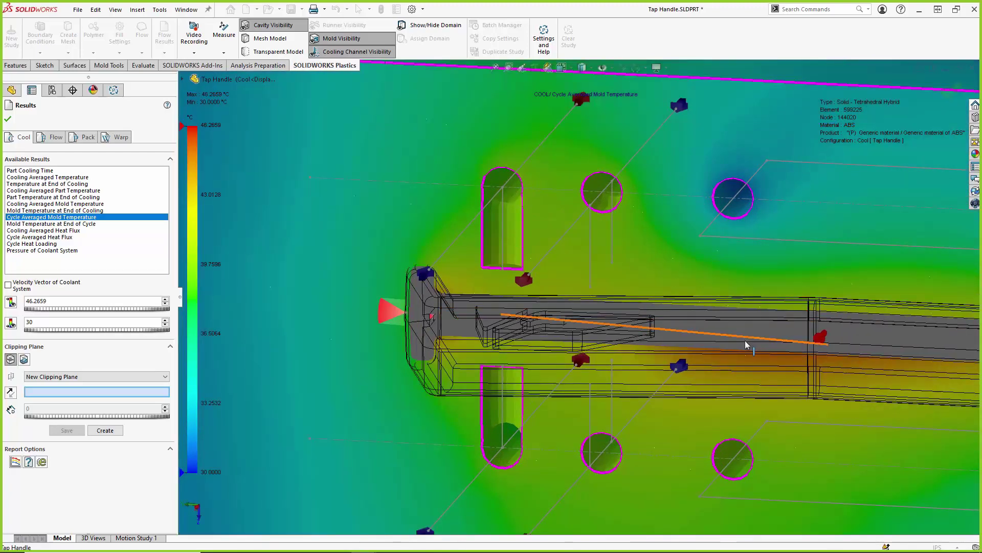
{"action": "scroll", "coordinate": [778, 362], "scroll_direction": "up", "scroll_amount": 4}
{"action": "middle_click_drag", "start_coordinate": [771, 357], "coordinate": [670, 365]}
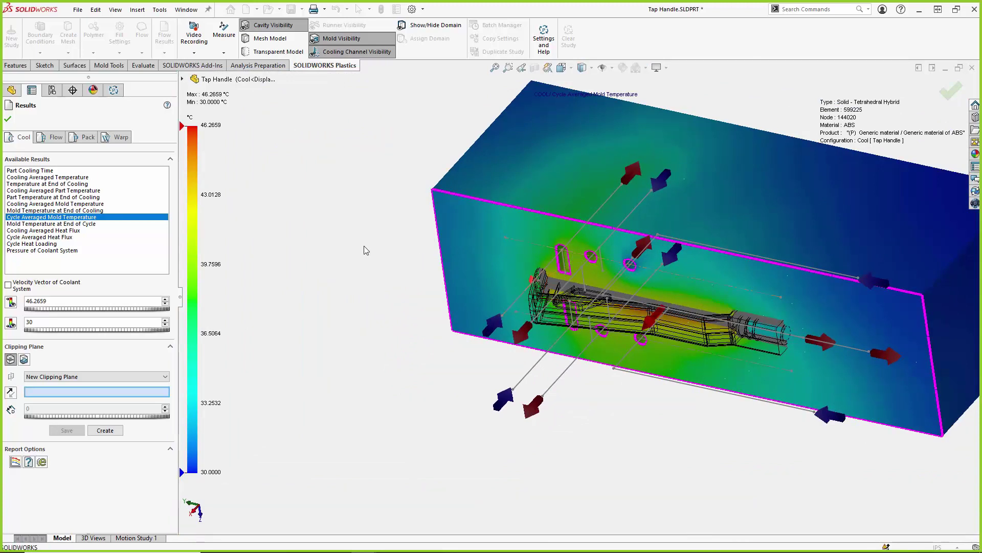
Step: Plot the Mold Temperature at End of Cooling, then turn off the clipping plane and hide the mold
{"action": "left_click", "coordinate": [85, 210]}
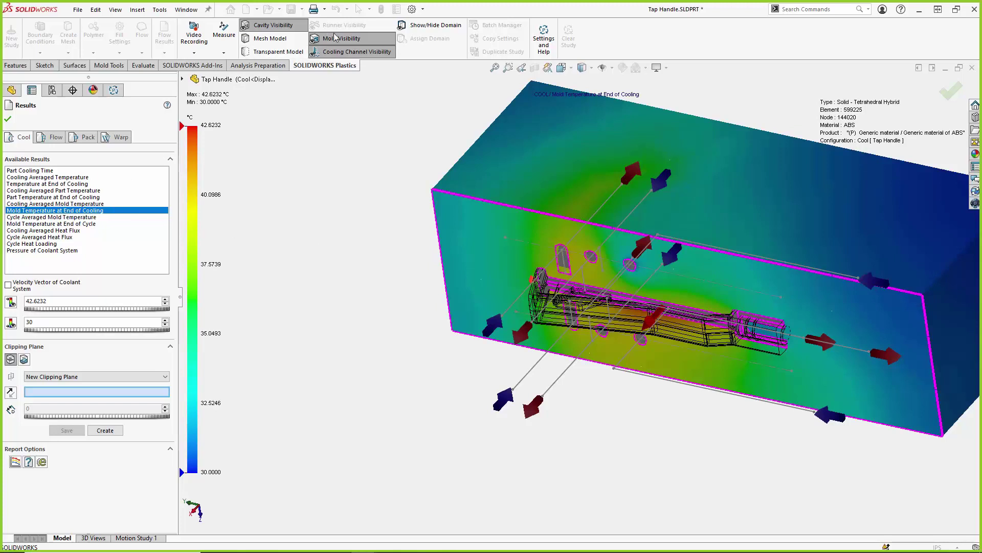
{"action": "left_click", "coordinate": [11, 359]}
{"action": "left_click", "coordinate": [323, 39]}
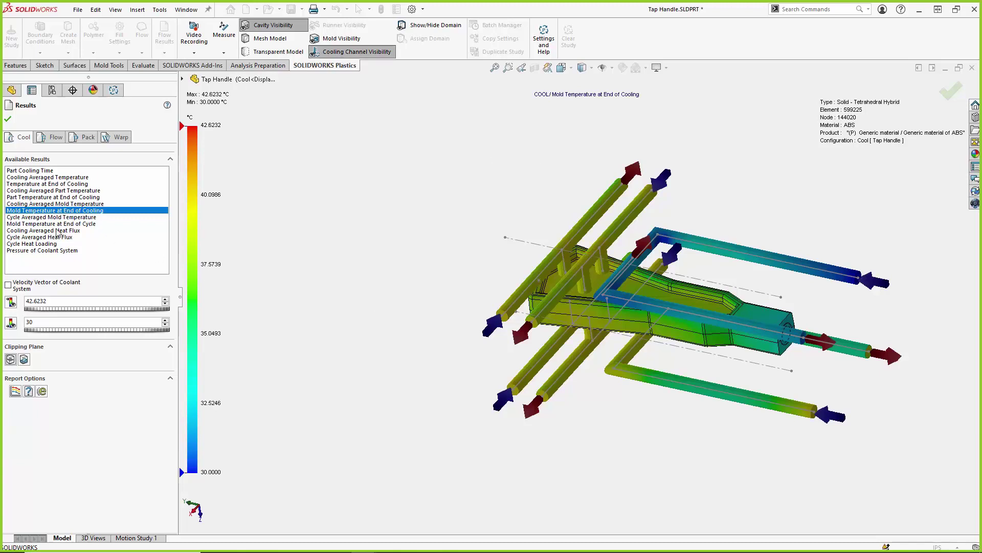
Step: Plot Cycle Heat Loading, Cooling Averaged Heat Flux, Cycle Averaged Heat Flux and Pressure of Coolant System in turn
{"action": "left_click", "coordinate": [33, 244]}
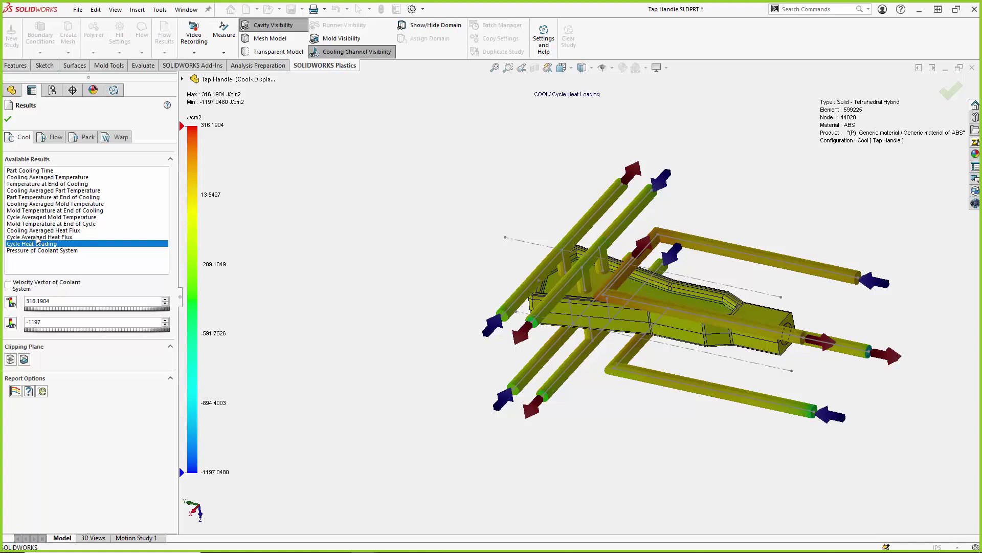
{"action": "left_click", "coordinate": [39, 231]}
{"action": "left_click", "coordinate": [39, 238]}
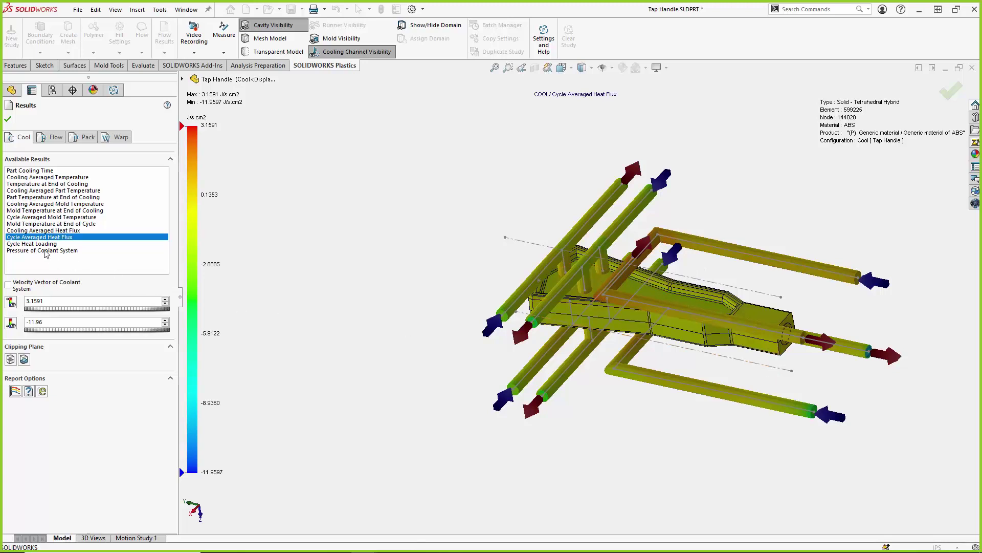
{"action": "left_click", "coordinate": [45, 251]}
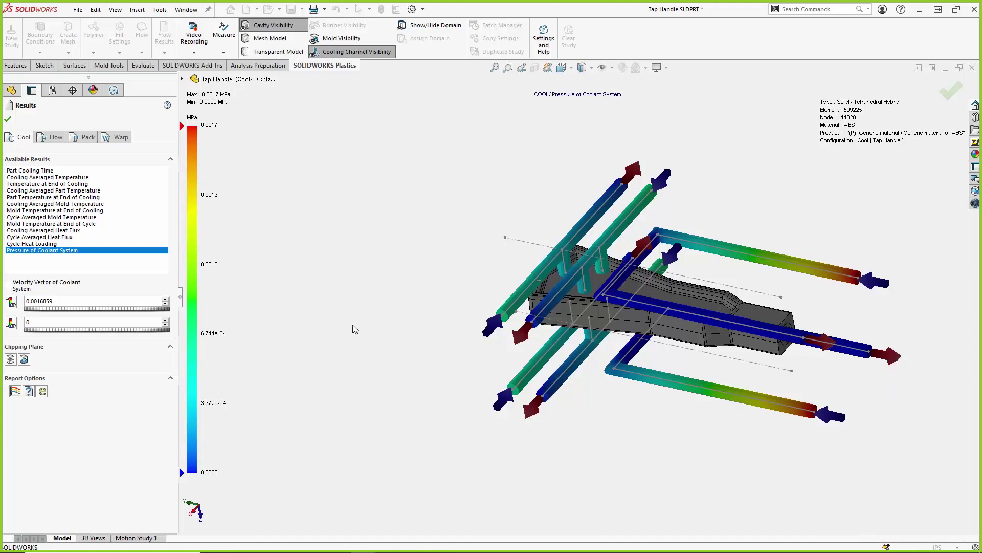
Step: Show the velocity vectors of the coolant system and examine the flow through the cooling channels
{"action": "left_click", "coordinate": [9, 285]}
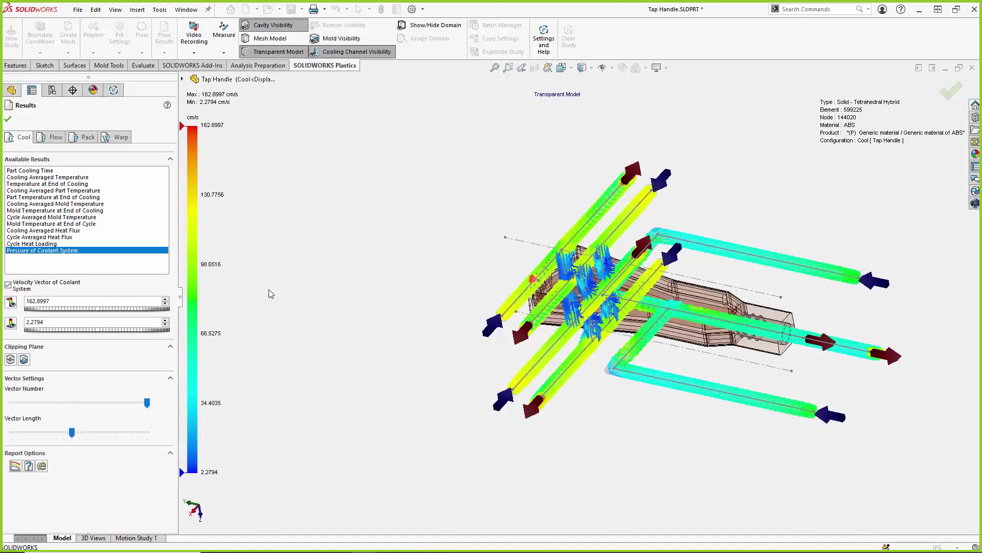
{"action": "middle_click_drag", "start_coordinate": [397, 371], "coordinate": [475, 389]}
{"action": "scroll", "coordinate": [476, 390], "scroll_direction": "up", "scroll_amount": 1}
{"action": "scroll", "coordinate": [782, 331], "scroll_direction": "down", "scroll_amount": 1}
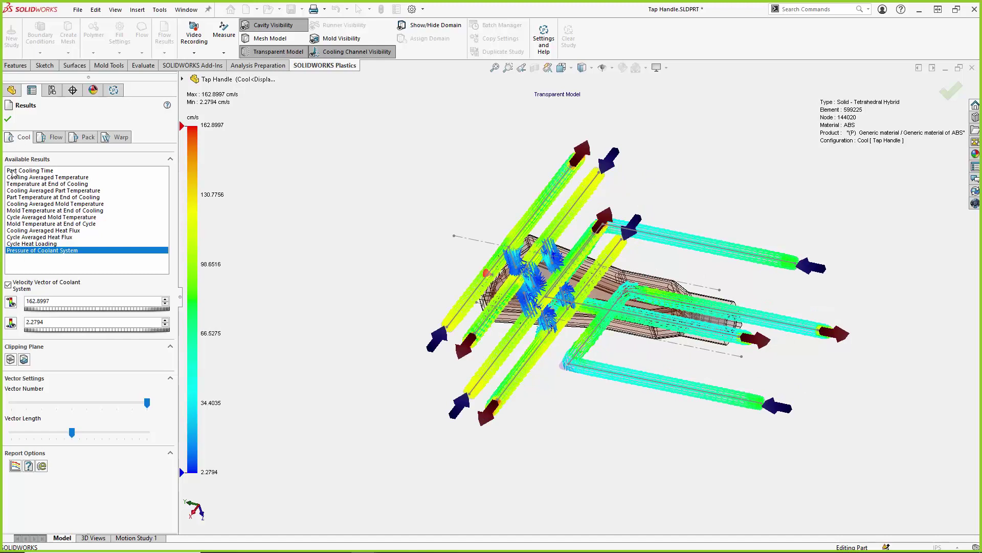
Step: Plot the Part Cooling Time, turn off the coolant velocity vectors, and close the results
{"action": "left_click", "coordinate": [13, 172]}
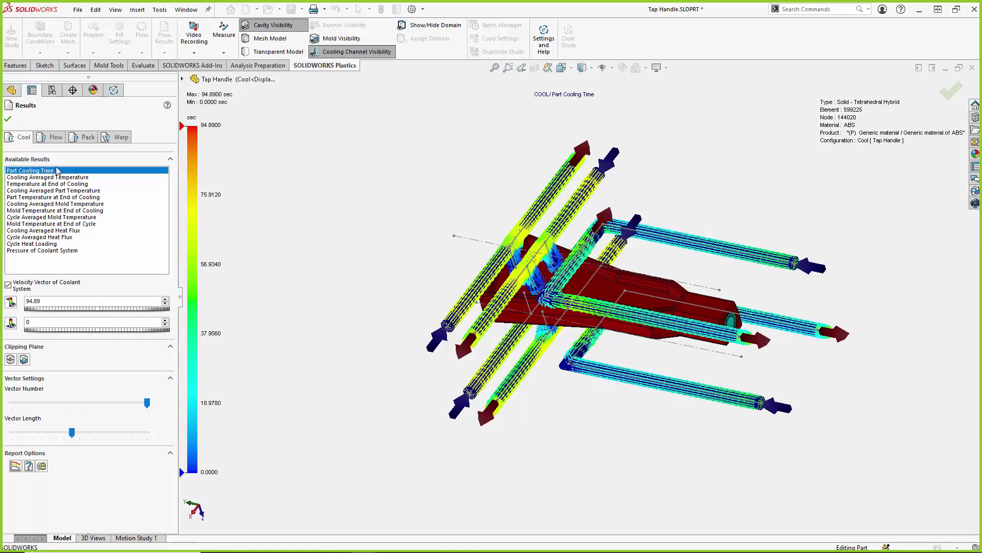
{"action": "left_click", "coordinate": [9, 285]}
{"action": "left_click", "coordinate": [8, 119]}
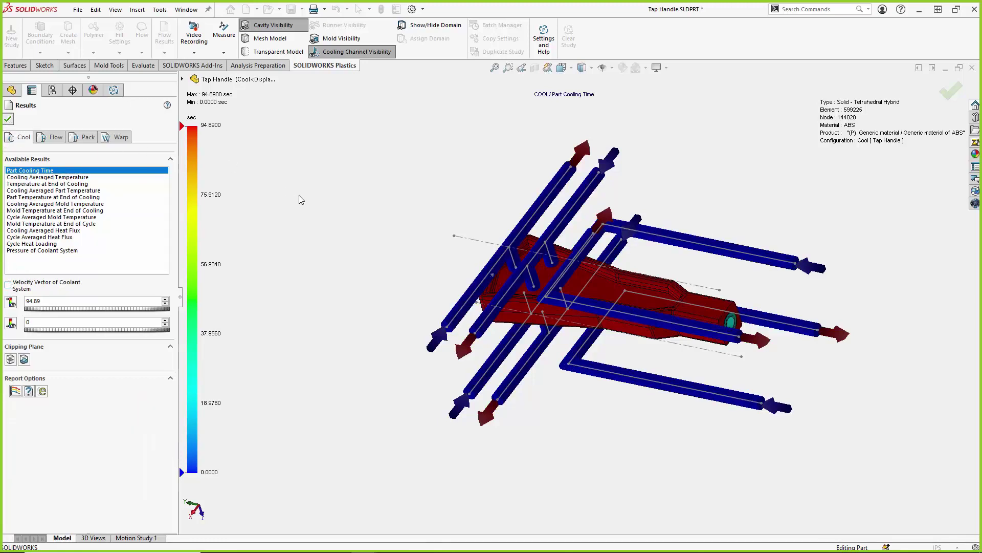
Step: Open the X-Y Plot of the Cool study and graph the Part Mass over time
{"action": "right_click", "coordinate": [43, 473]}
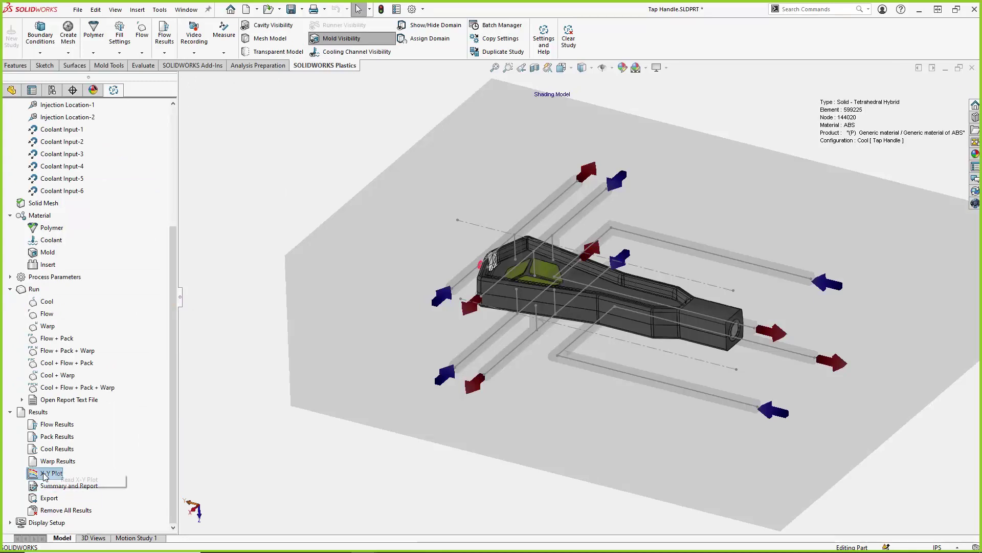
{"action": "left_click", "coordinate": [60, 481]}
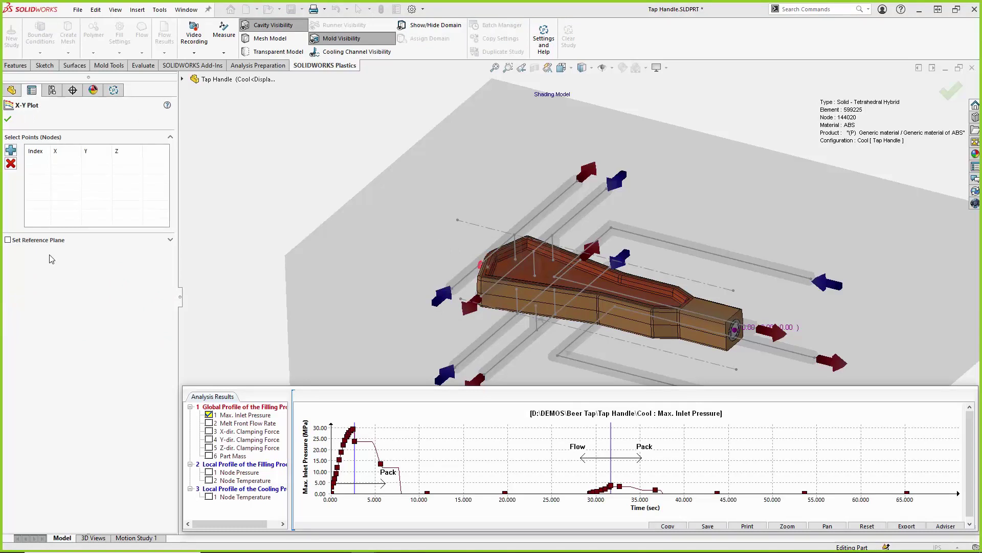
{"action": "left_click", "coordinate": [209, 456]}
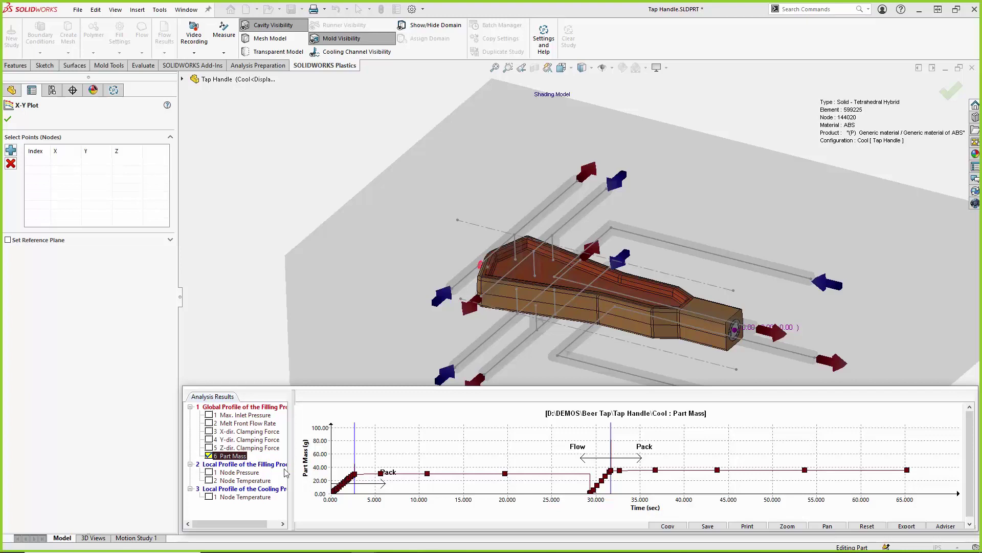
Step: Examine the first injection stage of the Part Mass curve up close in an enlarged graph area, and restore the full time range
{"action": "left_click", "coordinate": [779, 524]}
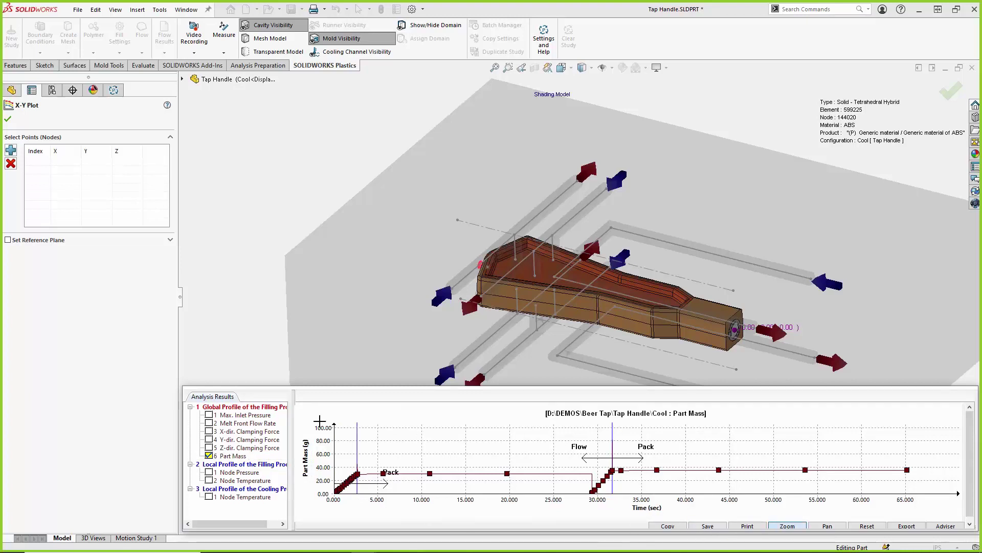
{"action": "left_click_drag", "start_coordinate": [319, 421], "coordinate": [490, 518]}
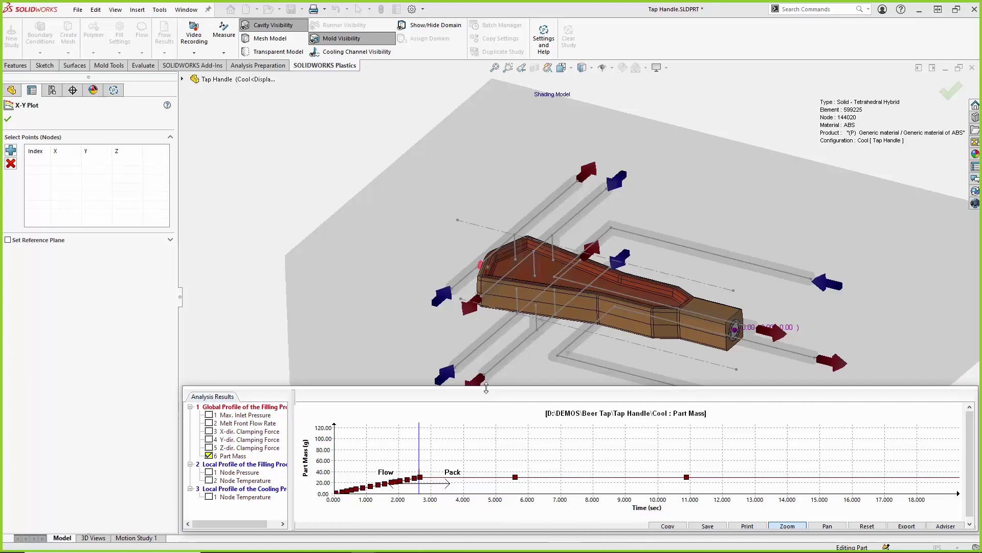
{"action": "left_click_drag", "start_coordinate": [486, 388], "coordinate": [486, 310]}
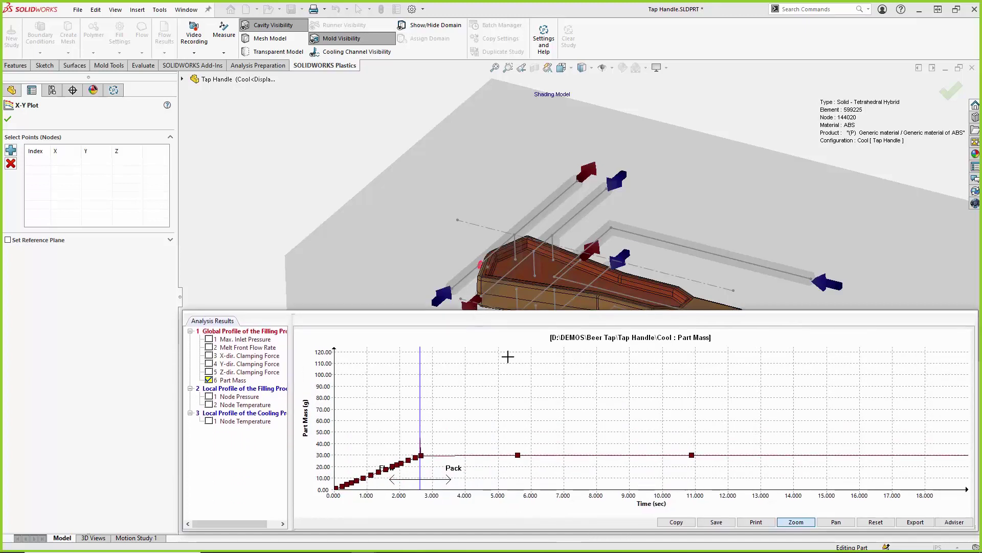
{"action": "left_click", "coordinate": [875, 522]}
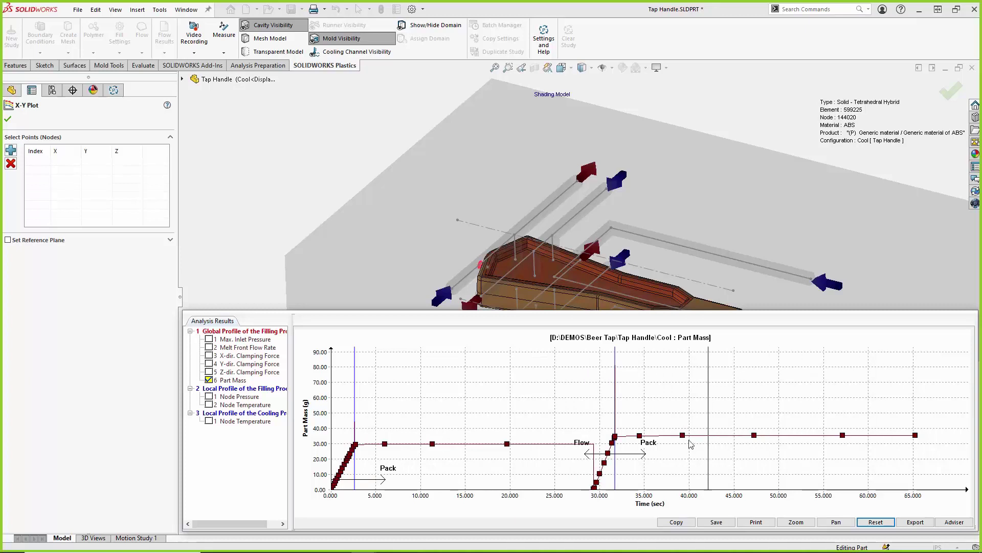
Step: Graph the Melt Front Flow Rate, examine its first injection stage up close, and close the X-Y plot after restoring the full range
{"action": "left_click", "coordinate": [209, 347]}
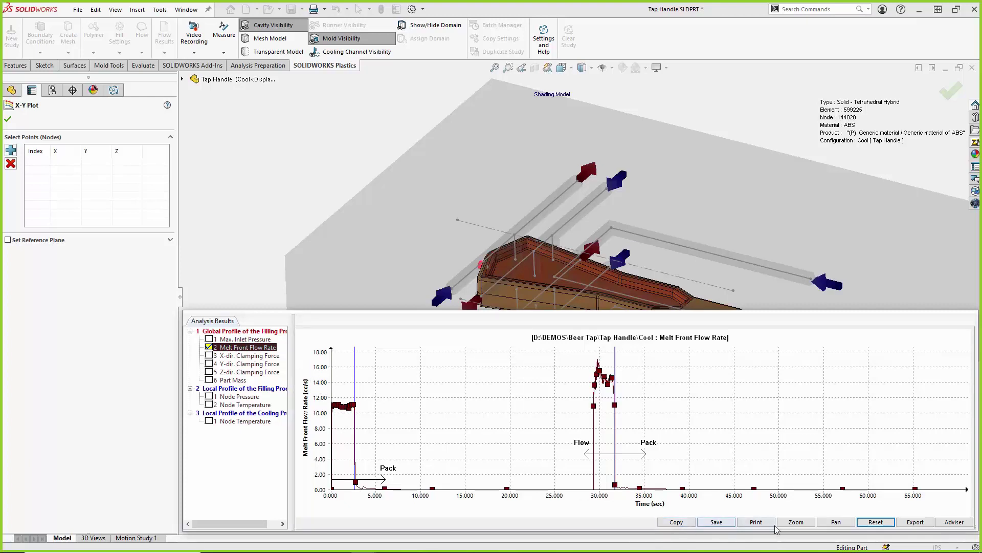
{"action": "left_click", "coordinate": [796, 522]}
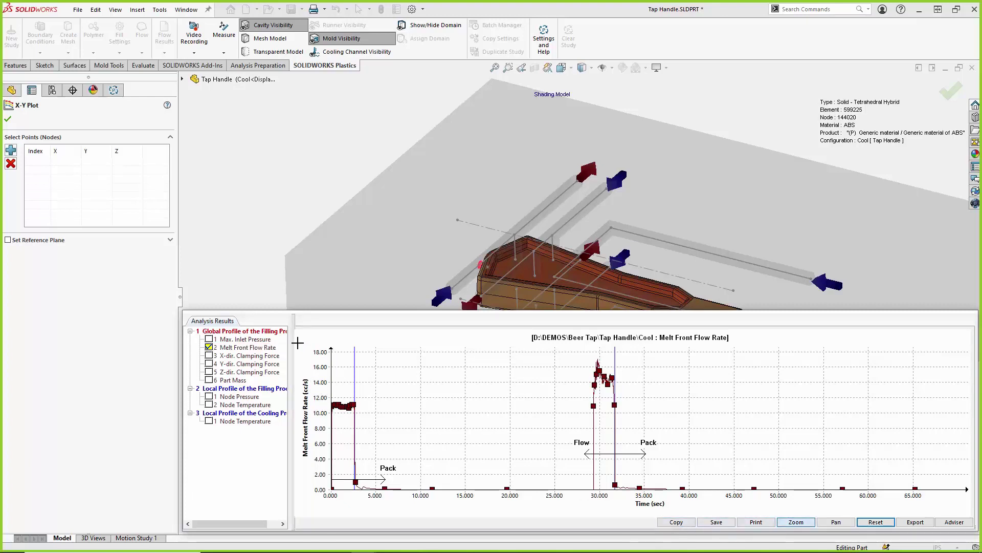
{"action": "left_click_drag", "start_coordinate": [329, 372], "coordinate": [426, 513]}
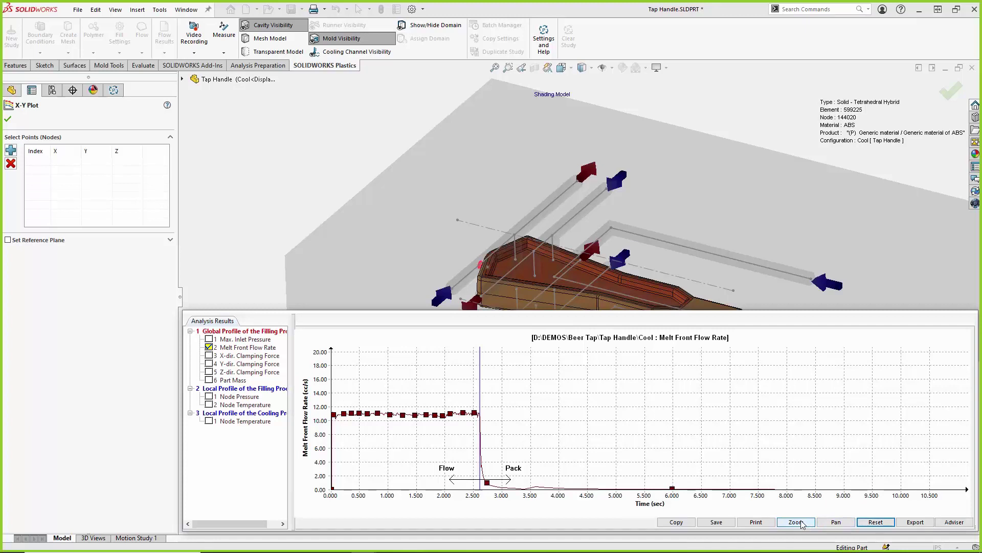
{"action": "left_click", "coordinate": [876, 521]}
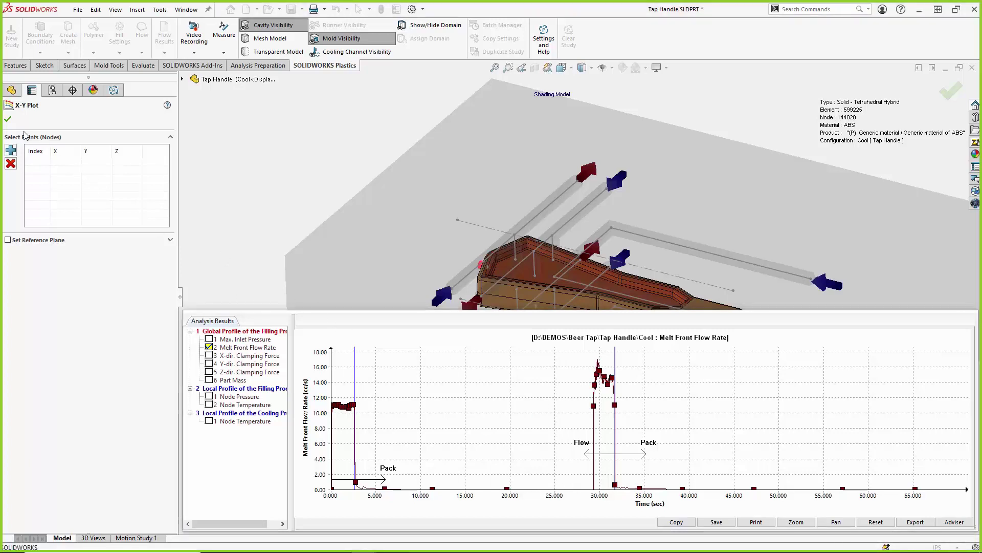
{"action": "left_click", "coordinate": [8, 119]}
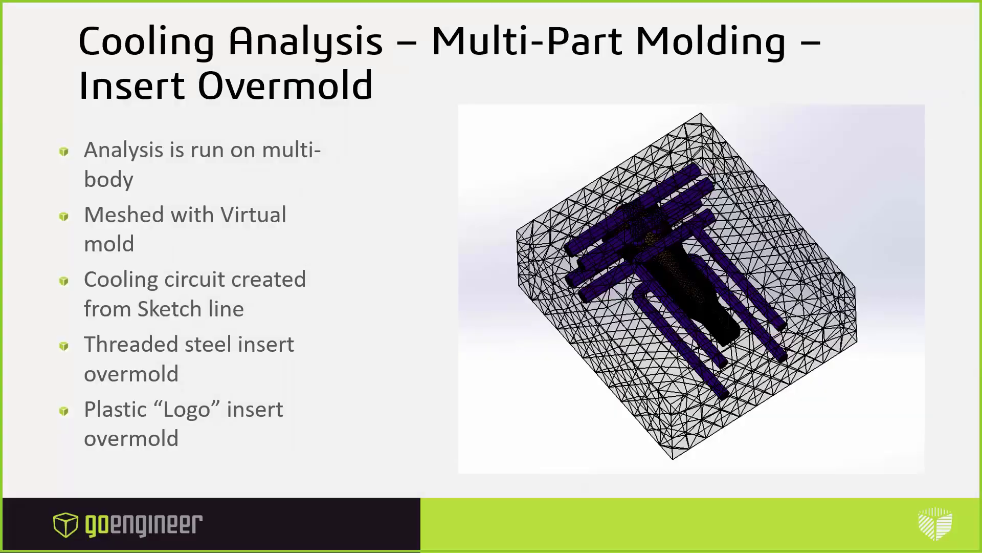